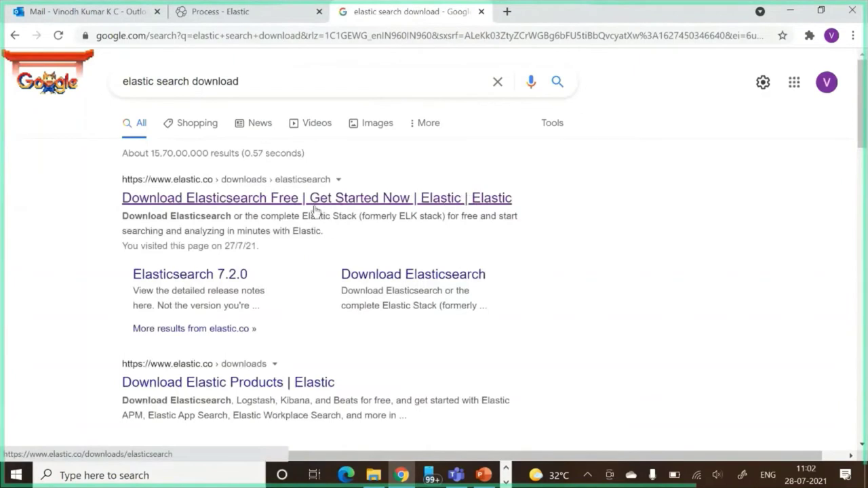
Open the Download Elasticsearch page from the search results and review its platform downloads and the Run with Docker option
{"action": "left_click", "coordinate": [310, 204]}
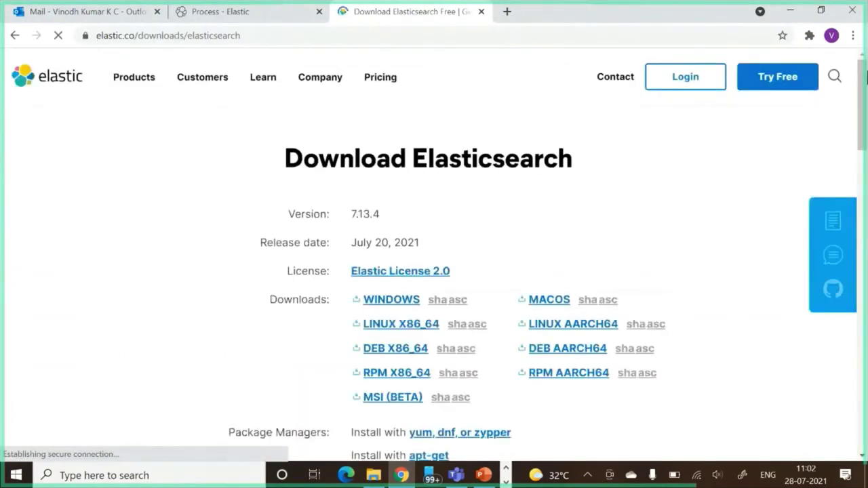
{"action": "left_click_drag", "start_coordinate": [865, 97], "coordinate": [866, 128]}
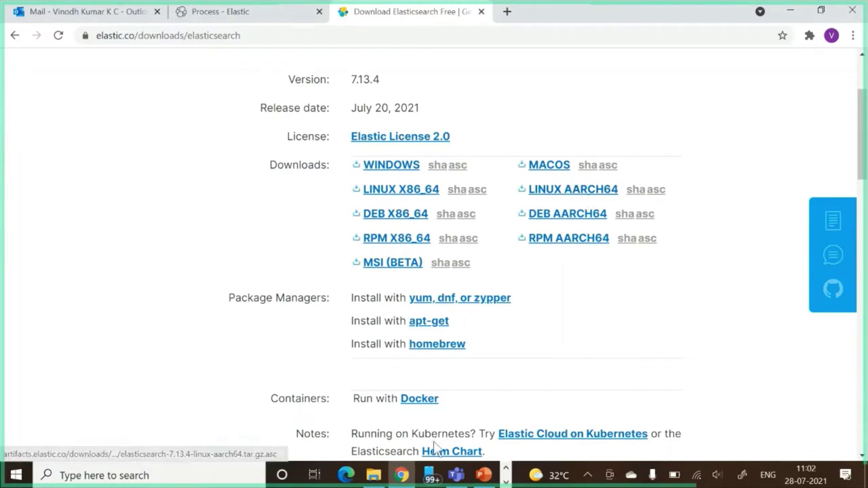
{"action": "left_click_drag", "start_coordinate": [449, 399], "coordinate": [353, 402]}
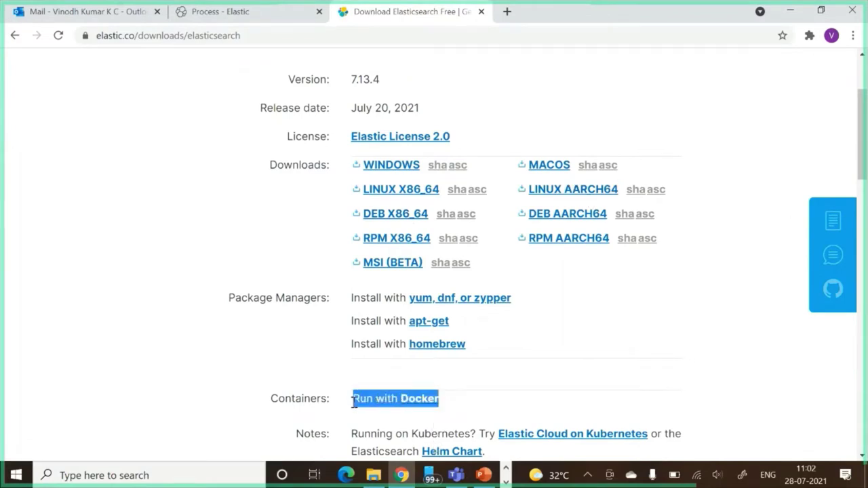
{"action": "scroll", "coordinate": [864, 157], "scroll_direction": "up", "scroll_amount": 1}
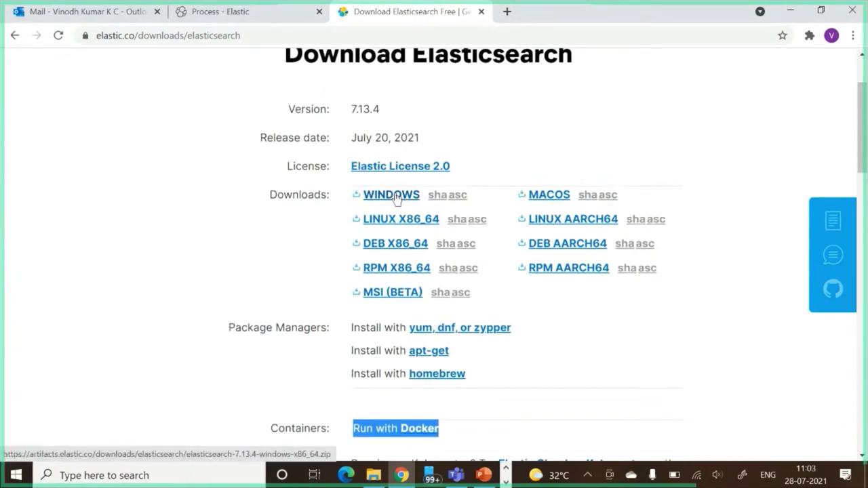
{"action": "left_click", "coordinate": [506, 469]}
{"action": "left_click", "coordinate": [506, 481]}
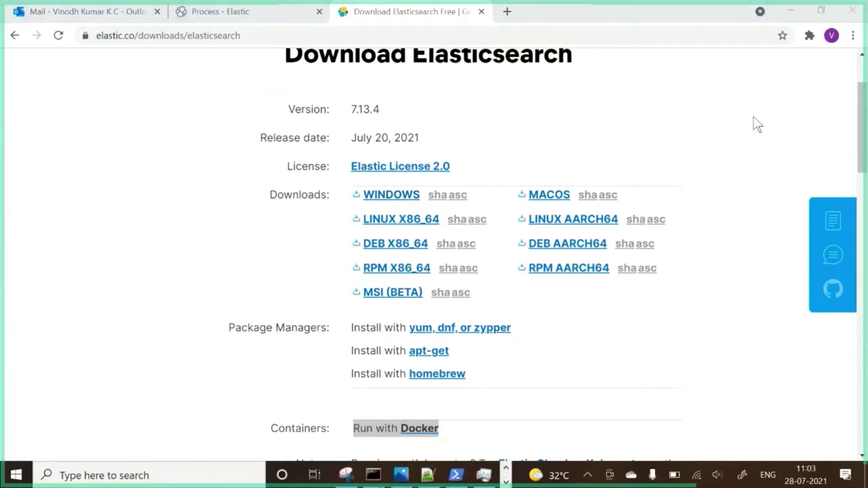
{"action": "left_click_drag", "start_coordinate": [856, 135], "coordinate": [856, 80]}
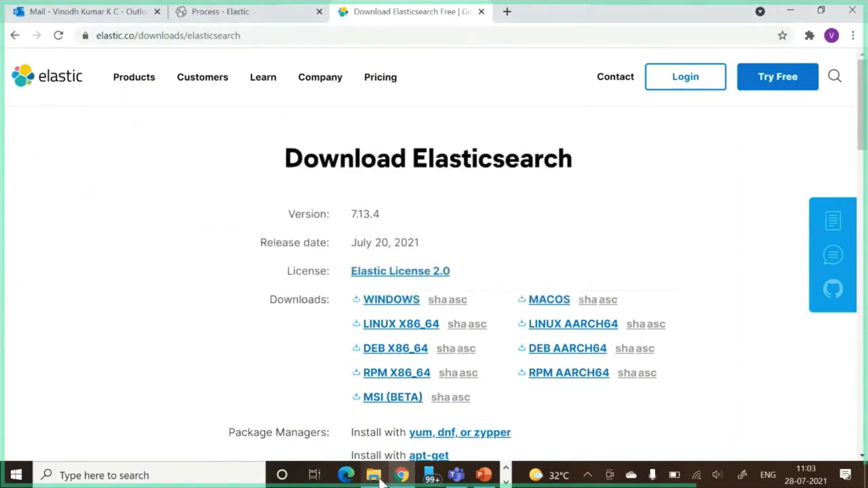
Switch to File Explorer and open the config folder of elasticsearch-7.13.4 inside Downloads
{"action": "mouse_move", "coordinate": [376, 478]}
{"action": "left_click", "coordinate": [383, 429]}
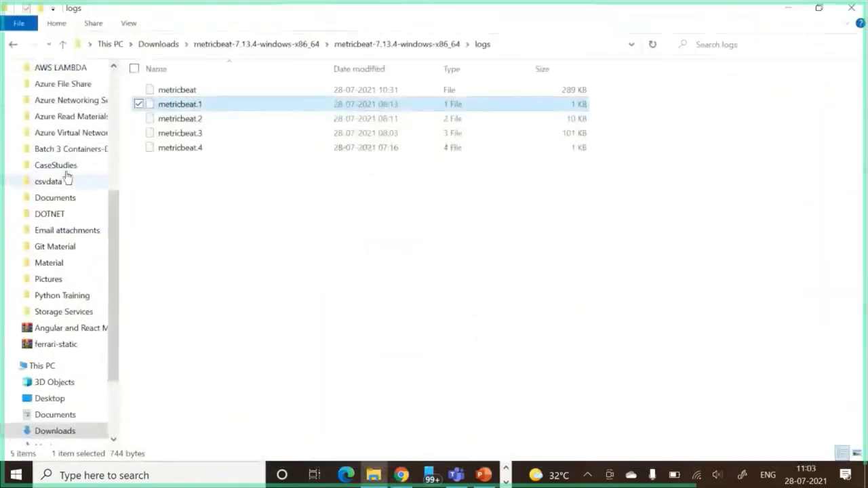
{"action": "left_click_drag", "start_coordinate": [114, 223], "coordinate": [122, 93]}
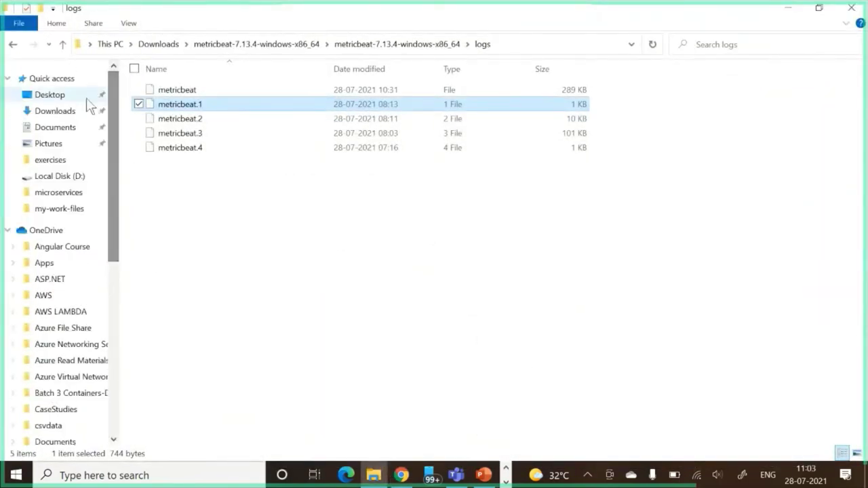
{"action": "left_click", "coordinate": [68, 111]}
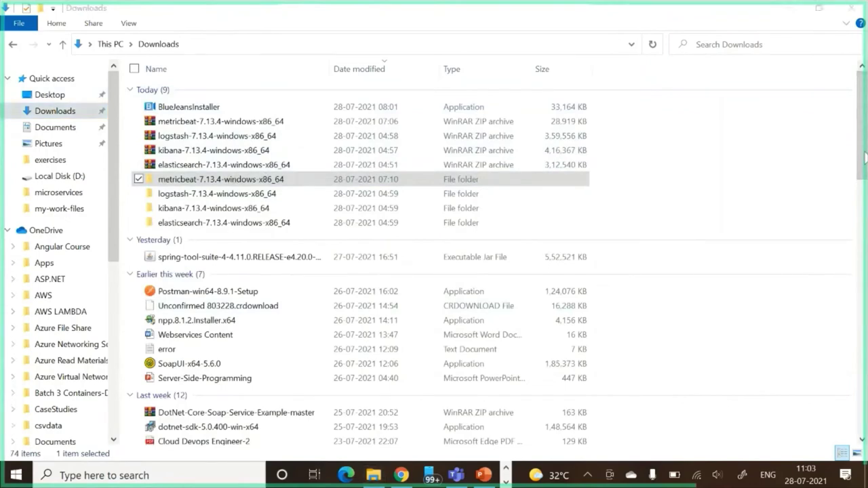
{"action": "mouse_move", "coordinate": [864, 157]}
{"action": "left_mouse_down"}
{"action": "mouse_move", "coordinate": [863, 148]}
{"action": "mouse_move", "coordinate": [847, 280]}
{"action": "mouse_move", "coordinate": [856, 414]}
{"action": "mouse_move", "coordinate": [865, 158]}
{"action": "left_mouse_up"}
{"action": "double_click", "coordinate": [285, 196]}
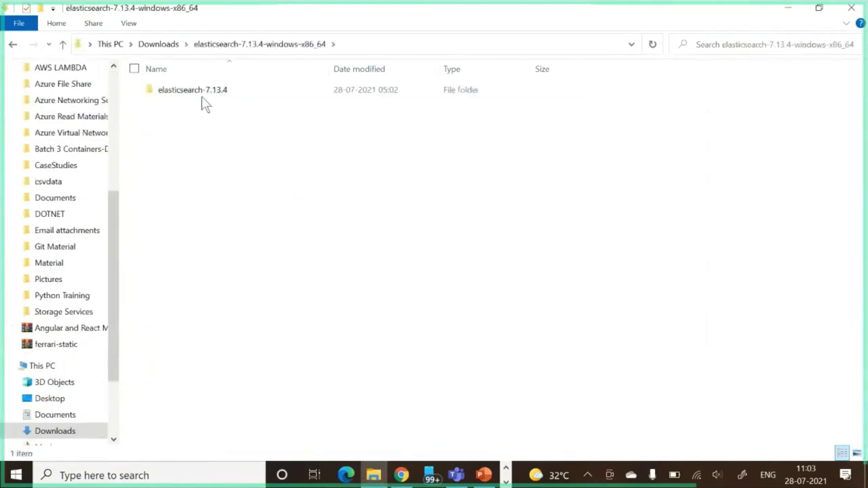
{"action": "double_click", "coordinate": [202, 95]}
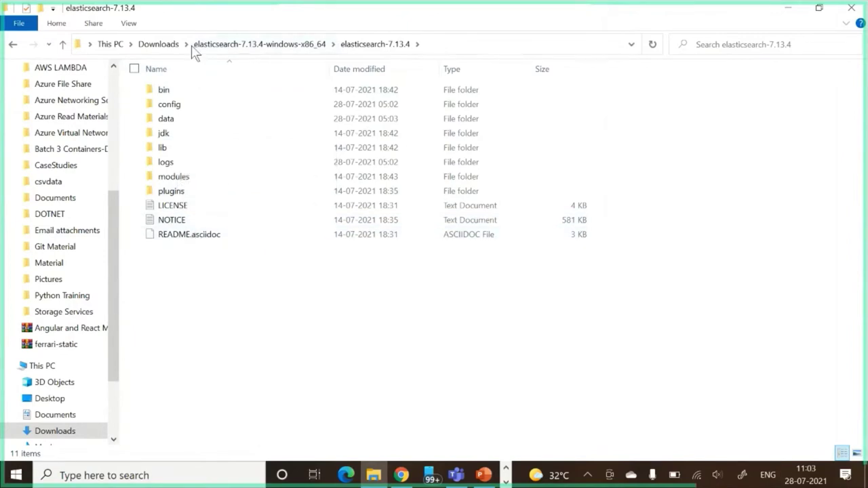
{"action": "double_click", "coordinate": [198, 100]}
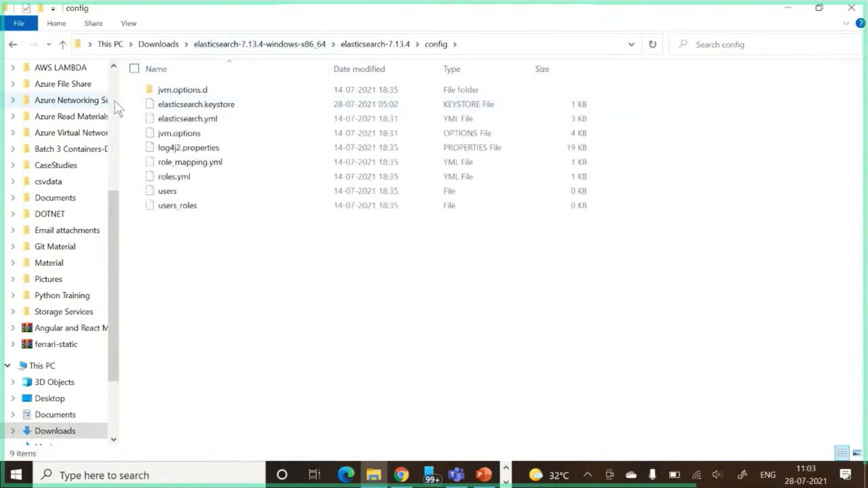
Open elasticsearch.yml in Notepad++, examine the cluster.name, node.name and http.port settings, and minimize the editor
{"action": "right_click", "coordinate": [186, 120]}
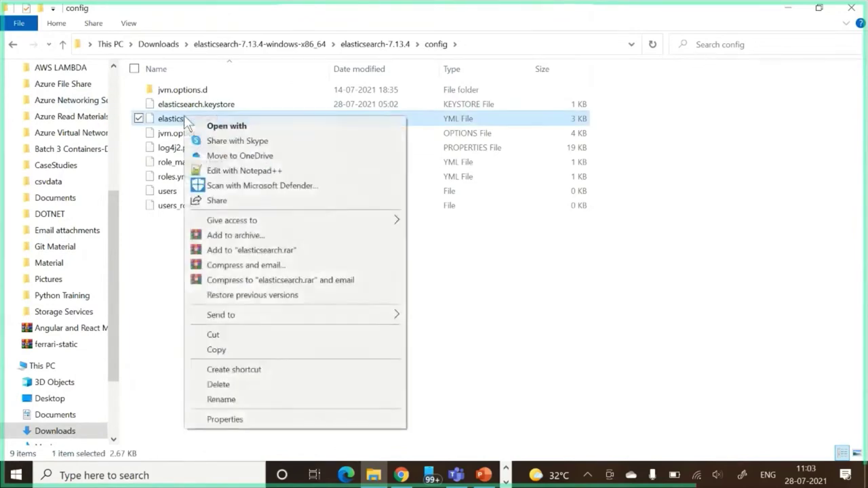
{"action": "left_click", "coordinate": [261, 177]}
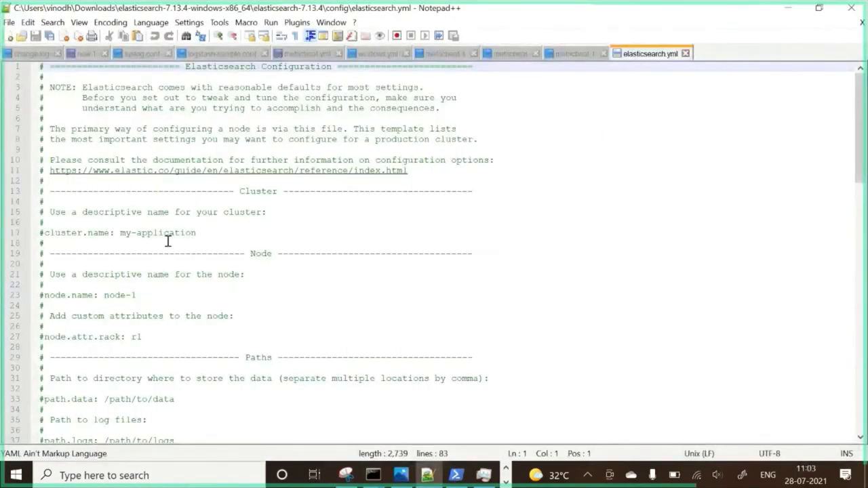
{"action": "left_click_drag", "start_coordinate": [213, 233], "coordinate": [76, 233]}
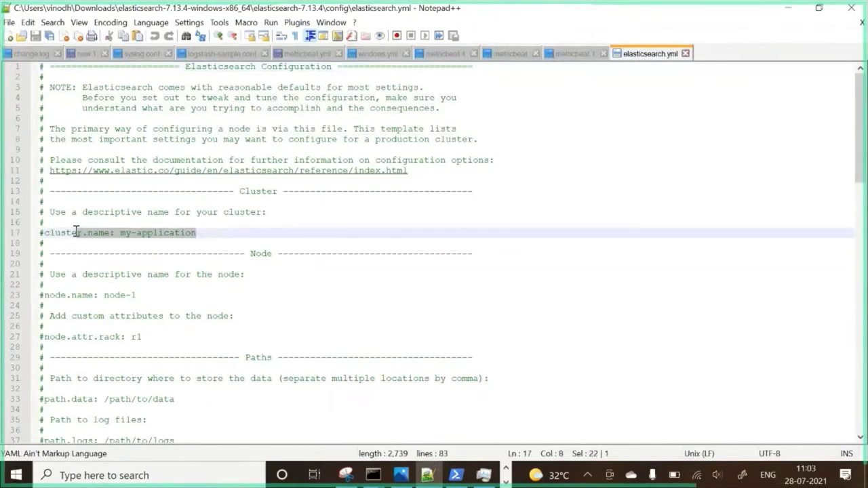
{"action": "left_click", "coordinate": [157, 337]}
{"action": "left_click_drag", "start_coordinate": [161, 294], "coordinate": [80, 294]}
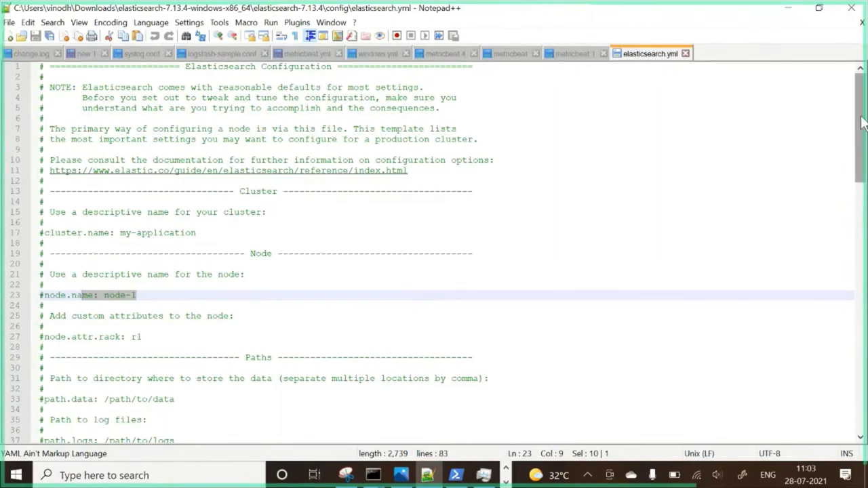
{"action": "left_click_drag", "start_coordinate": [861, 122], "coordinate": [860, 270]}
{"action": "left_click_drag", "start_coordinate": [137, 191], "coordinate": [44, 194]}
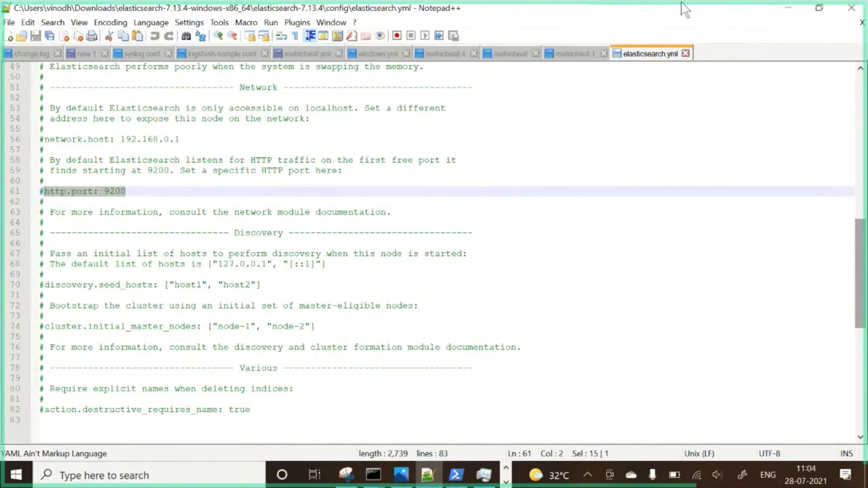
{"action": "left_click", "coordinate": [788, 8]}
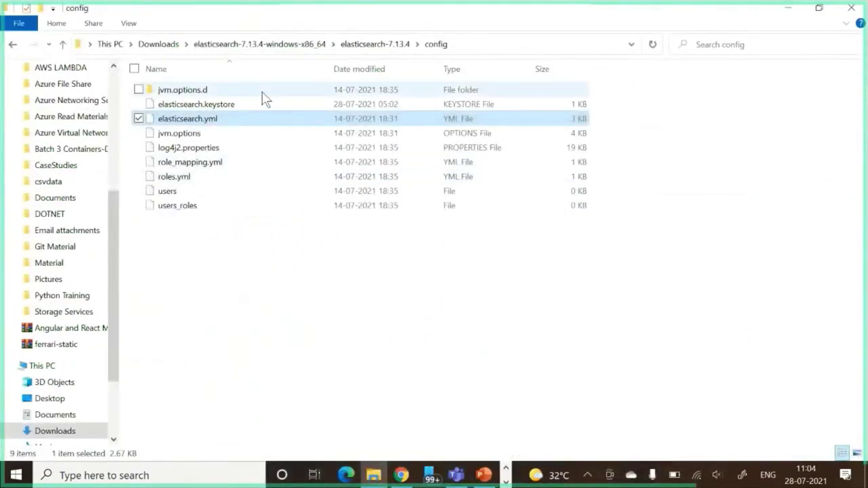
Open the bin folder of elasticsearch-7.13.4 and look through its scripts and batch files
{"action": "left_click", "coordinate": [12, 46]}
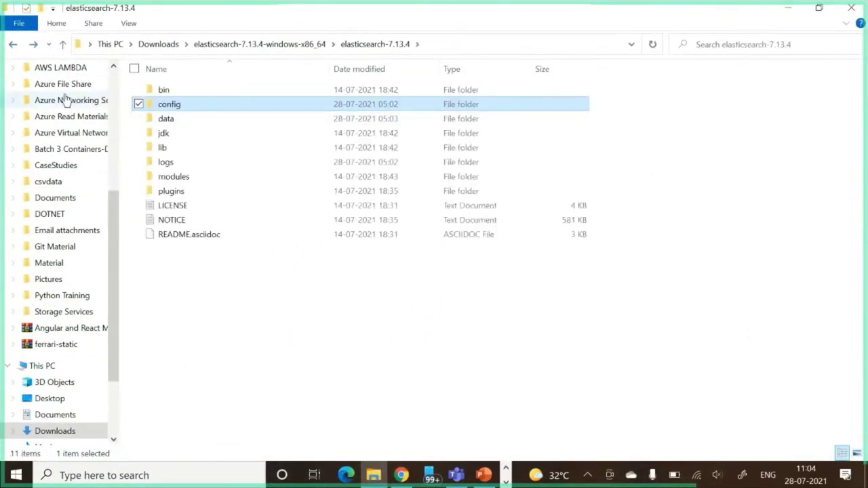
{"action": "double_click", "coordinate": [172, 89]}
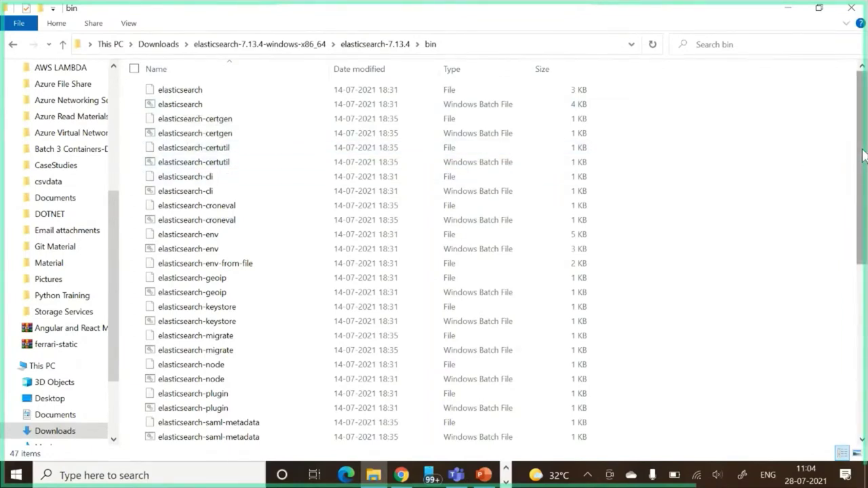
{"action": "left_click_drag", "start_coordinate": [863, 156], "coordinate": [866, 121]}
{"action": "left_click_drag", "start_coordinate": [862, 138], "coordinate": [866, 310]}
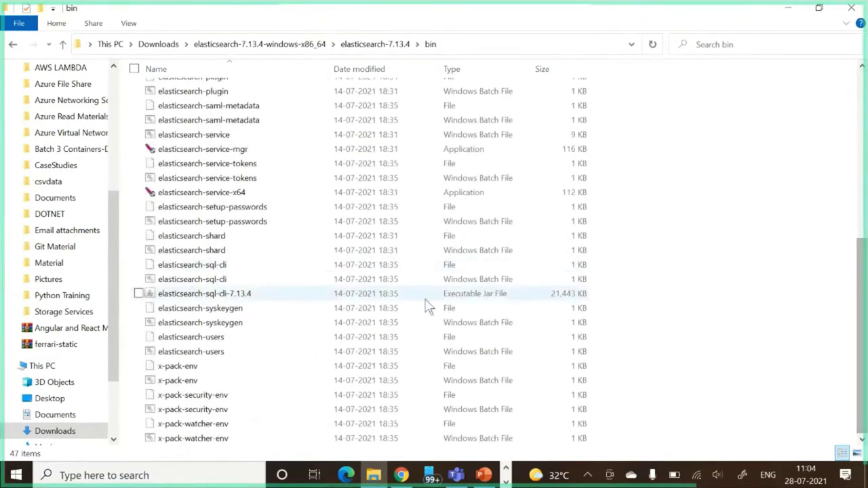
Switch to the Command Prompt running Elasticsearch and highlight the elasticsearch launch command at the start of its output
{"action": "mouse_move", "coordinate": [405, 479]}
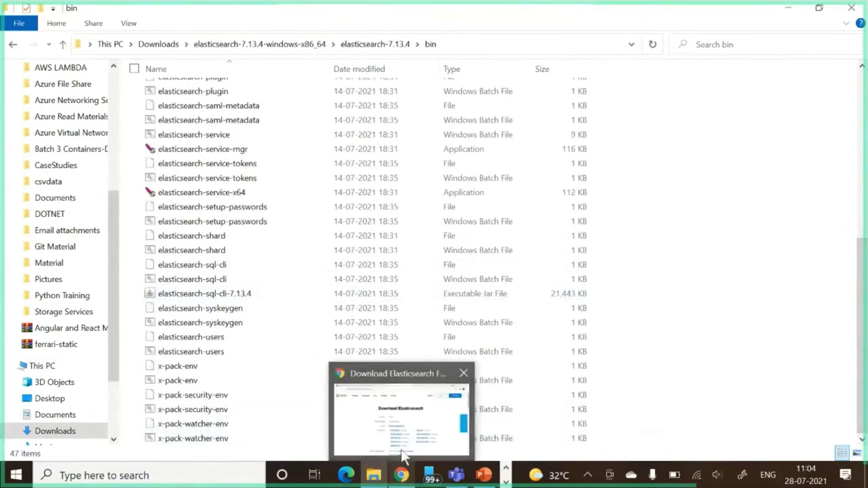
{"action": "left_click", "coordinate": [401, 449]}
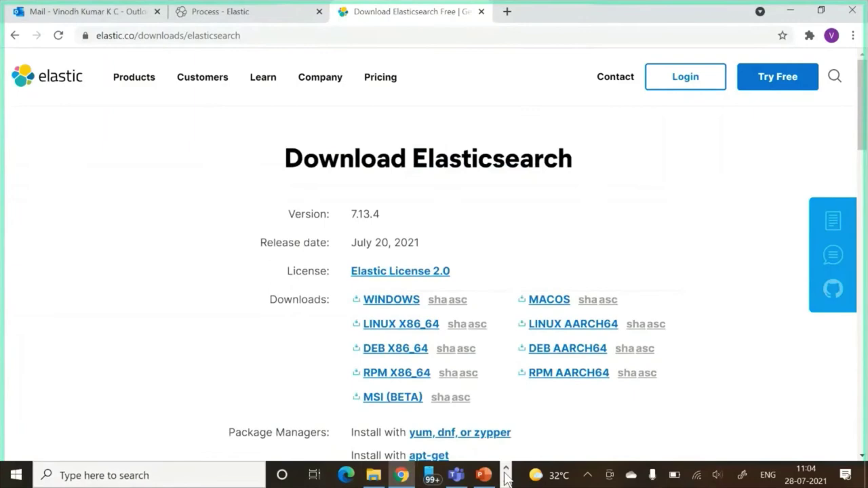
{"action": "left_click", "coordinate": [506, 479]}
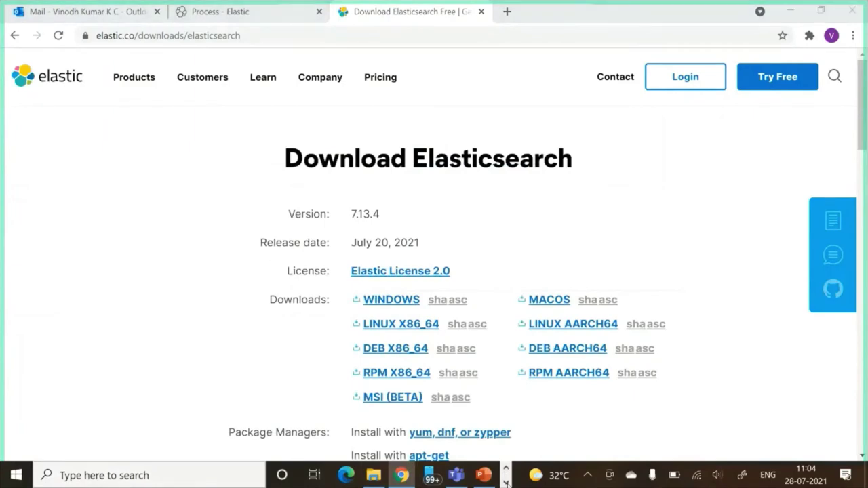
{"action": "mouse_move", "coordinate": [373, 476]}
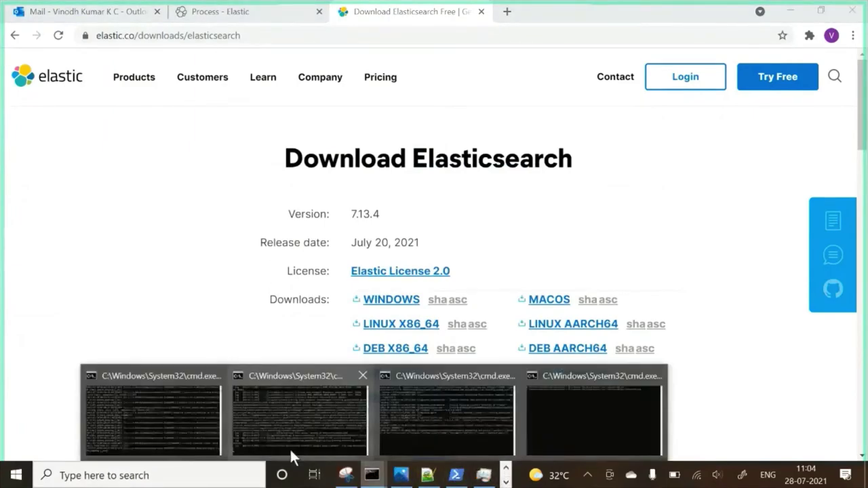
{"action": "left_click", "coordinate": [172, 413]}
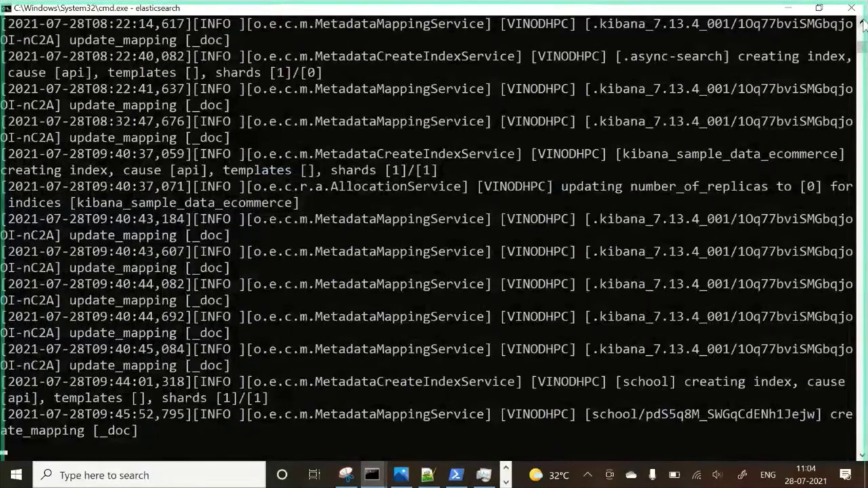
{"action": "scroll", "coordinate": [864, 24], "scroll_direction": "up", "scroll_amount": 4}
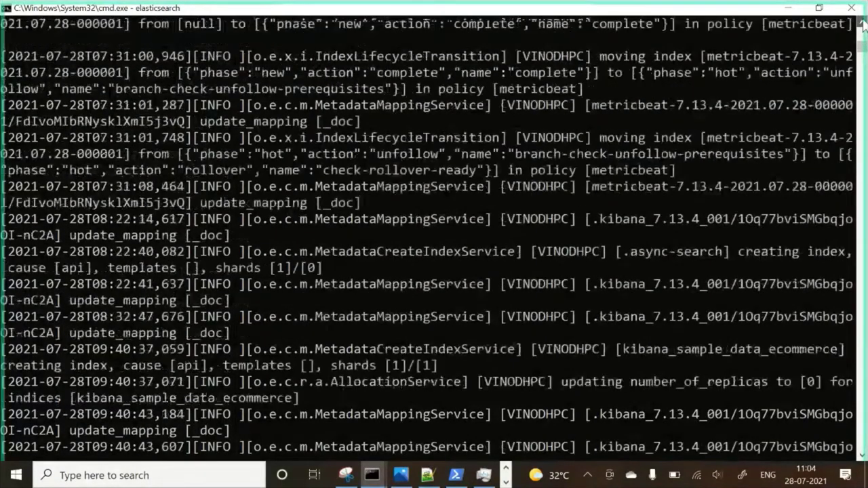
{"action": "scroll", "coordinate": [863, 25], "scroll_direction": "up", "scroll_amount": 10}
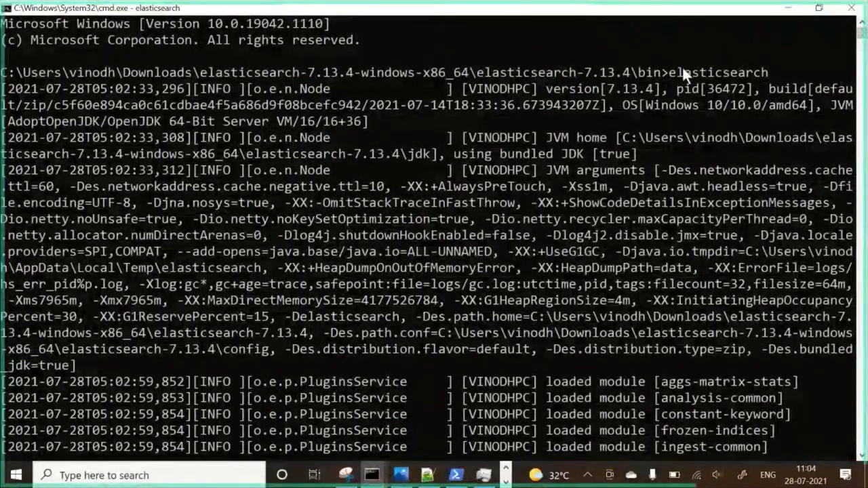
{"action": "left_click_drag", "start_coordinate": [671, 72], "coordinate": [737, 65]}
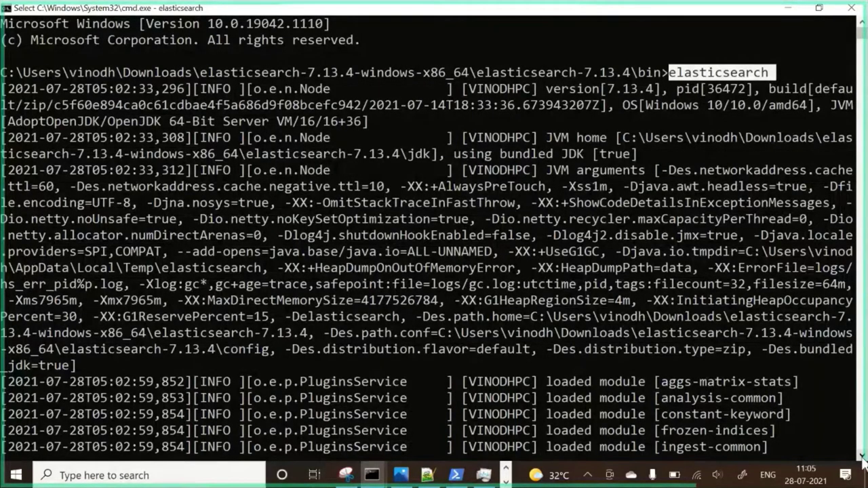
Review the Elasticsearch server log through its latest entries and minimize the console to return to the download page
{"action": "scroll", "coordinate": [434, 238], "scroll_direction": "down", "scroll_amount": 20}
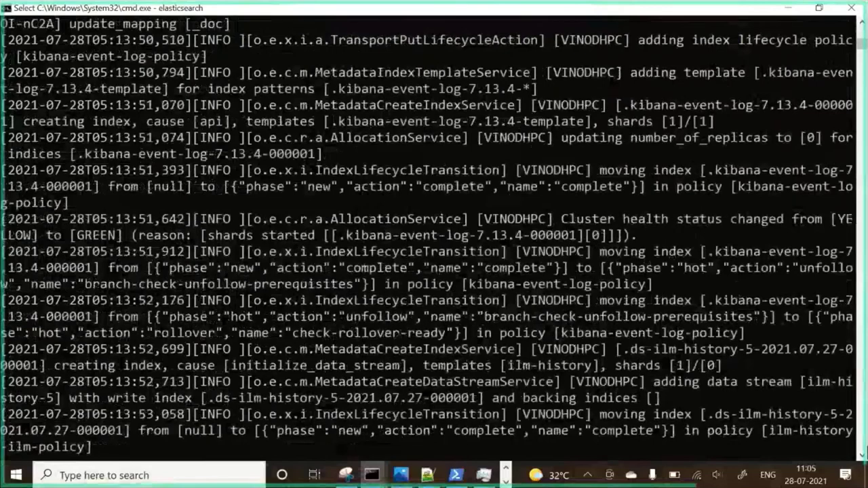
{"action": "scroll", "coordinate": [434, 237], "scroll_direction": "up", "scroll_amount": 20}
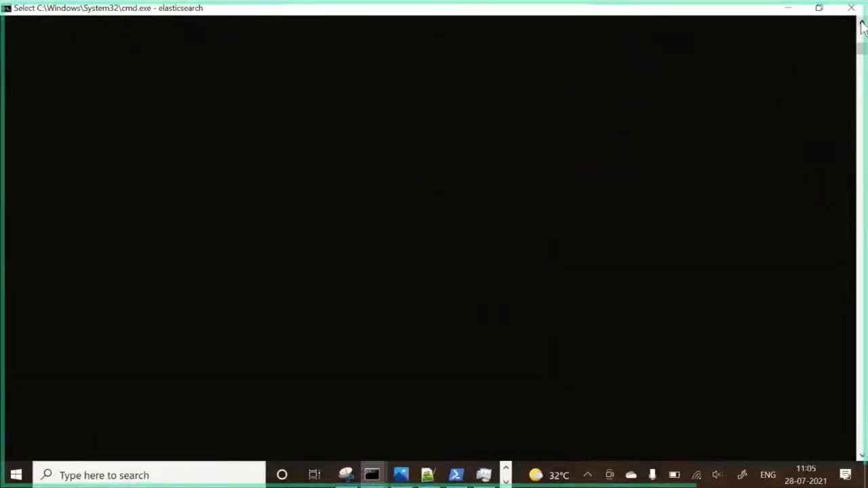
{"action": "scroll", "coordinate": [863, 26], "scroll_direction": "up", "scroll_amount": 3}
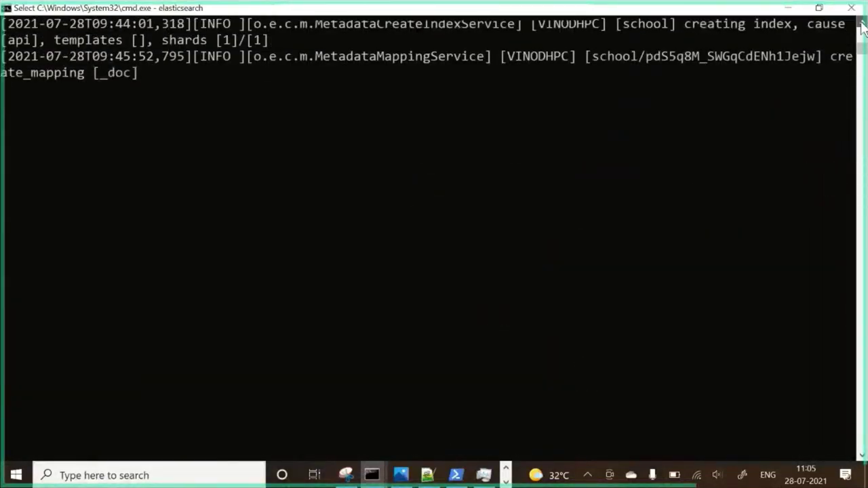
{"action": "scroll", "coordinate": [863, 26], "scroll_direction": "up", "scroll_amount": 6}
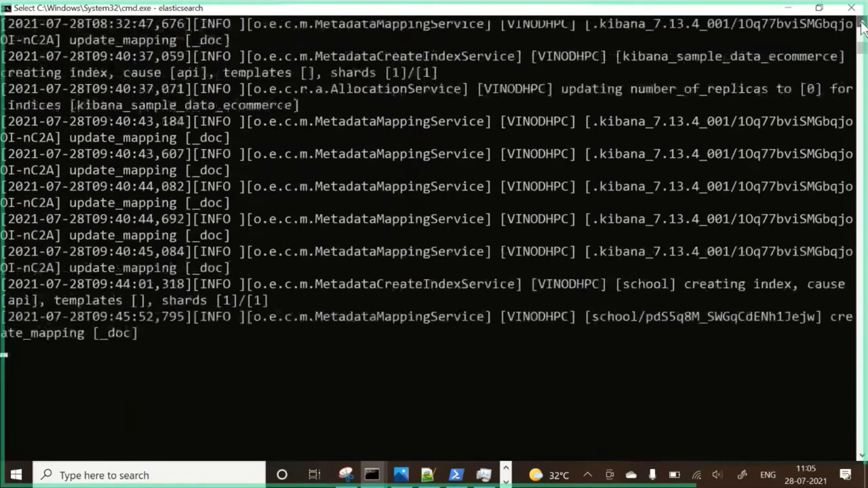
{"action": "scroll", "coordinate": [863, 26], "scroll_direction": "up", "scroll_amount": 1}
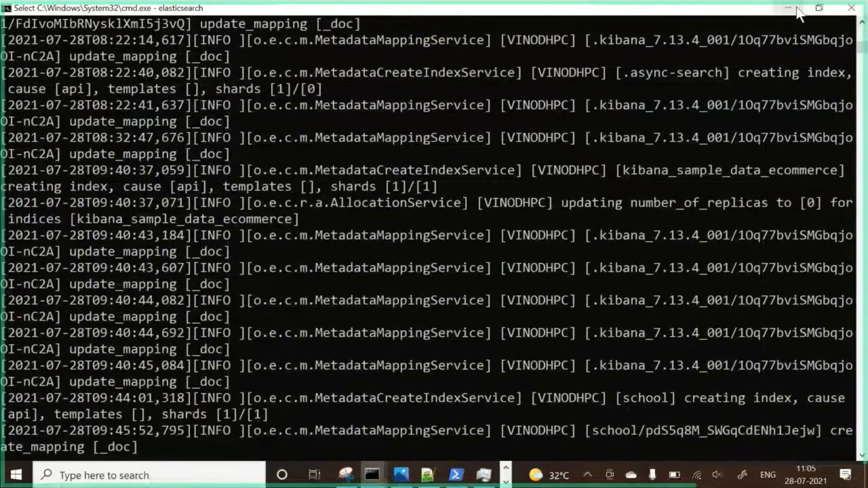
{"action": "left_click", "coordinate": [788, 7]}
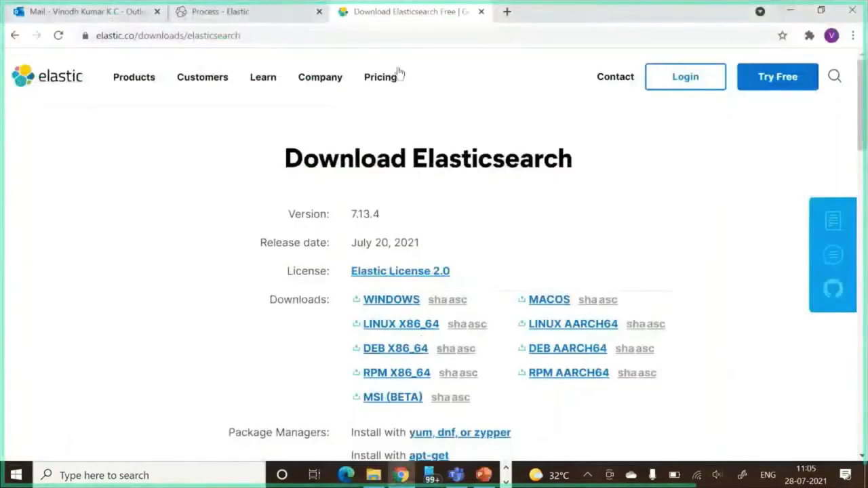
Open localhost:9200 in a new browser tab and maximize the browser window
{"action": "left_click_drag", "start_coordinate": [679, 13], "coordinate": [640, 89]}
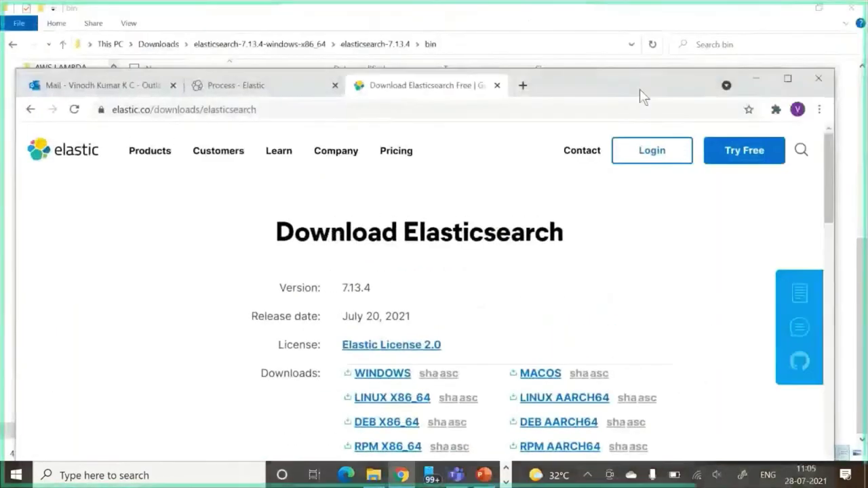
{"action": "left_click", "coordinate": [523, 86]}
{"action": "type", "text": "l"}
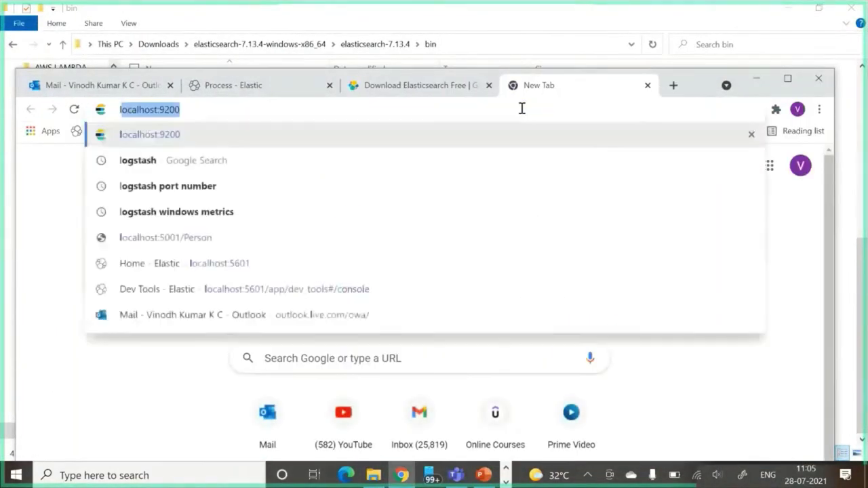
{"action": "type", "text": "ocalhost:"}
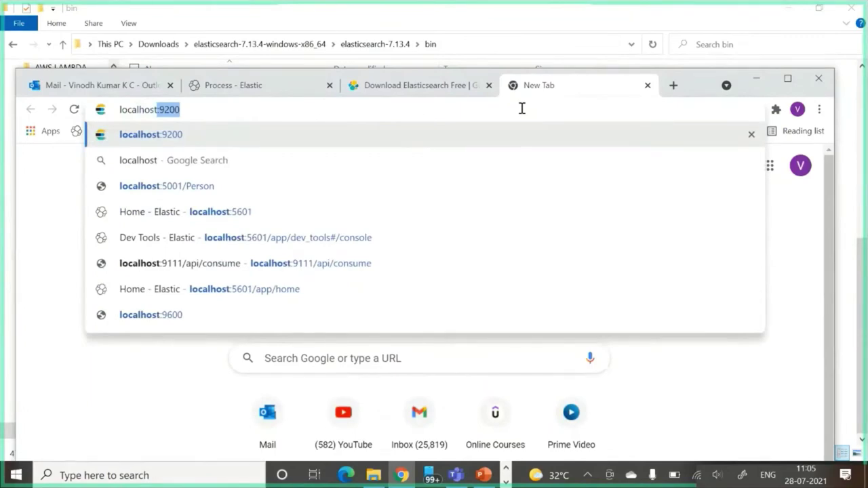
{"action": "type", "text": "9200"}
{"action": "key", "text": "Return"}
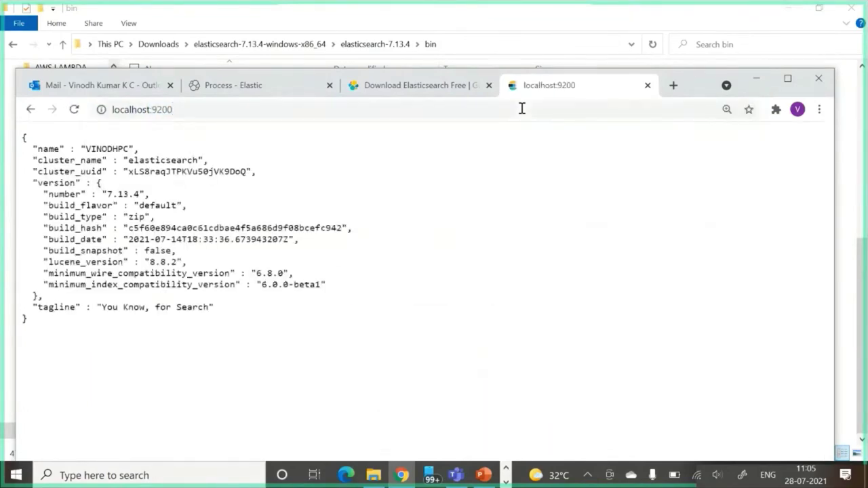
{"action": "left_click", "coordinate": [786, 78]}
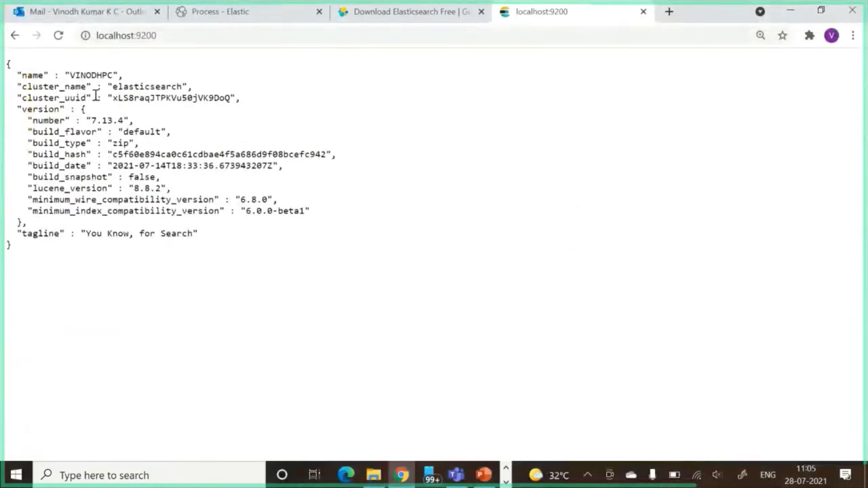
Highlight the cluster_name value in the JSON response and the localhost:9200 address
{"action": "left_click_drag", "start_coordinate": [112, 88], "coordinate": [200, 87]}
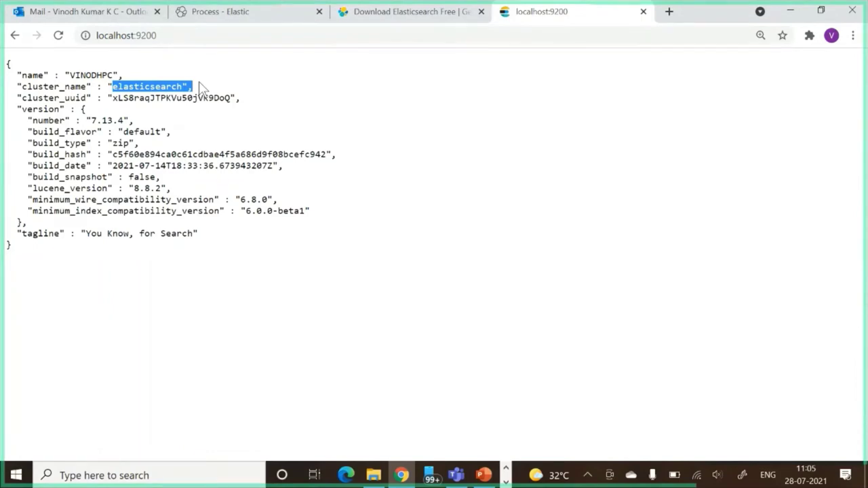
{"action": "left_click_drag", "start_coordinate": [161, 38], "coordinate": [105, 38]}
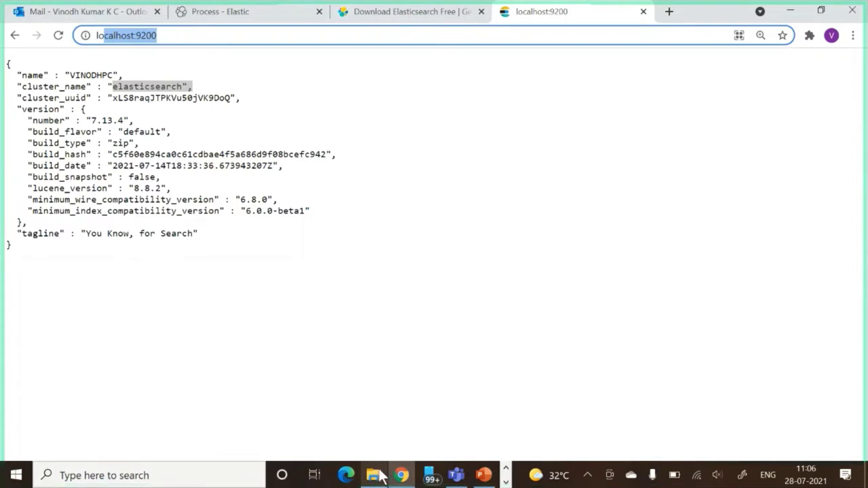
Switch to the bin folder in File Explorer, look through its full file list, and minimize the window
{"action": "mouse_move", "coordinate": [379, 477]}
{"action": "left_click", "coordinate": [391, 427]}
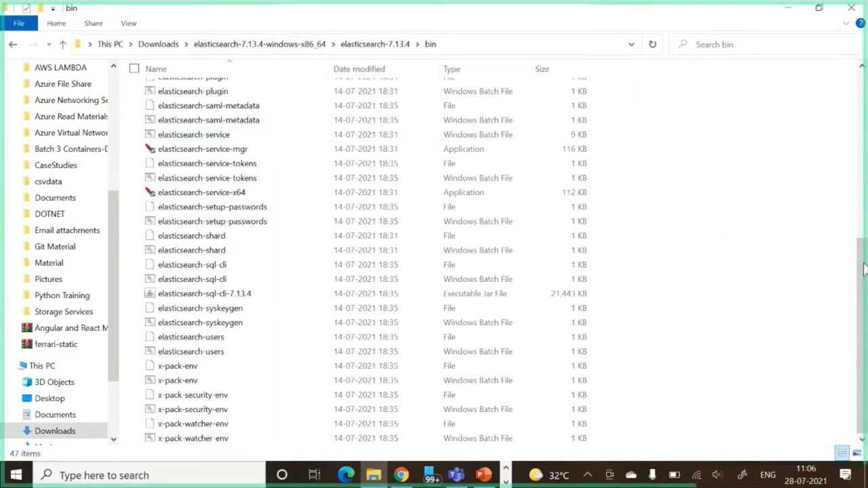
{"action": "scroll", "coordinate": [860, 261], "scroll_direction": "up", "scroll_amount": 6}
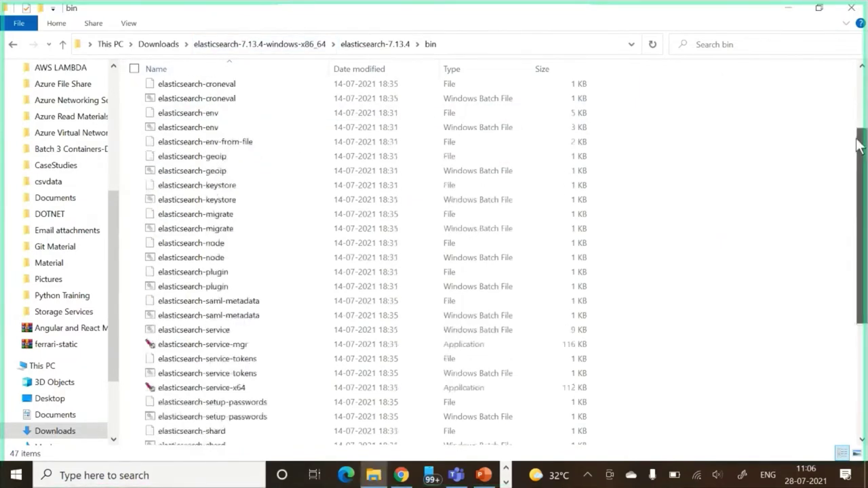
{"action": "scroll", "coordinate": [856, 203], "scroll_direction": "down", "scroll_amount": 6}
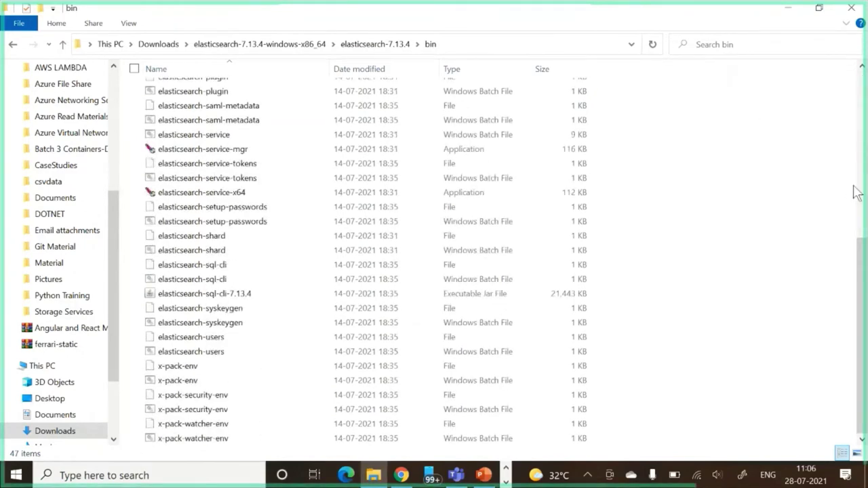
{"action": "left_click_drag", "start_coordinate": [858, 261], "coordinate": [863, 67]}
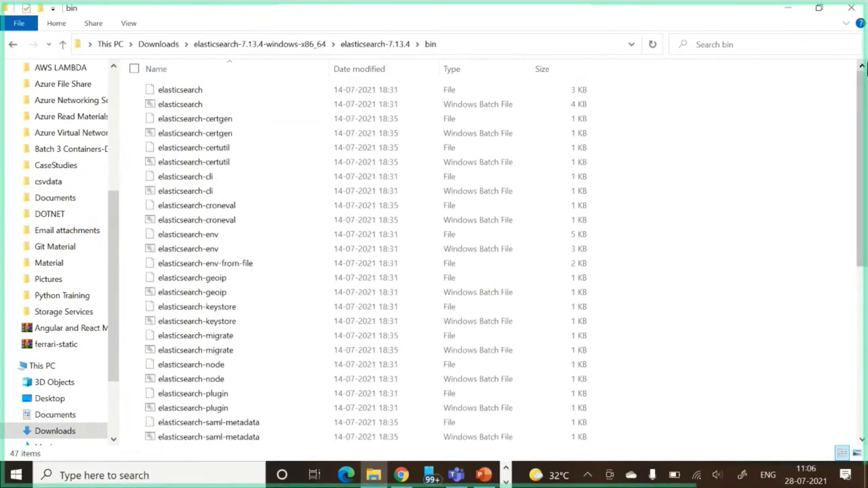
{"action": "left_click", "coordinate": [790, 15]}
Examine the lucene_version entry and the Elasticsearch version number in the localhost:9200 response by highlighting them
{"action": "left_click", "coordinate": [235, 39]}
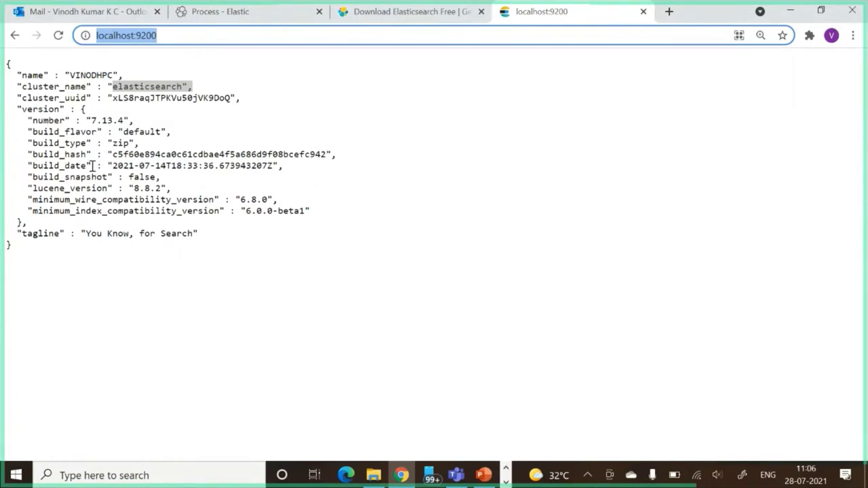
{"action": "left_click_drag", "start_coordinate": [111, 188], "coordinate": [27, 189]}
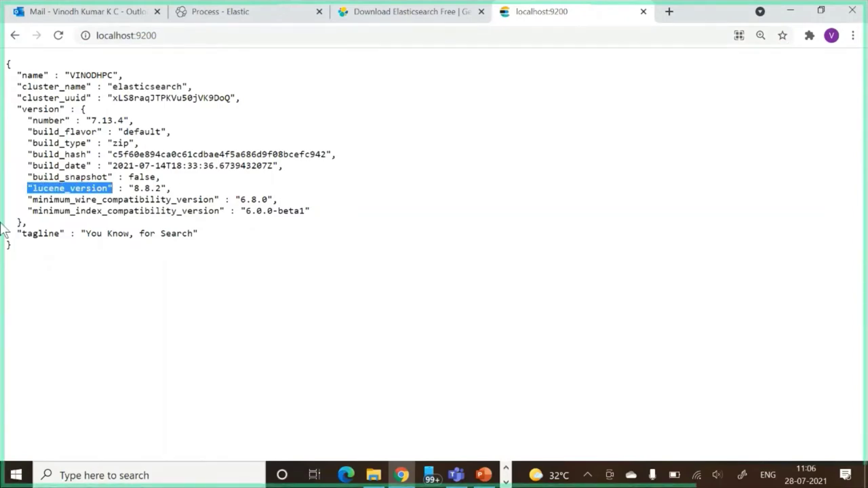
{"action": "left_click_drag", "start_coordinate": [123, 188], "coordinate": [178, 190]}
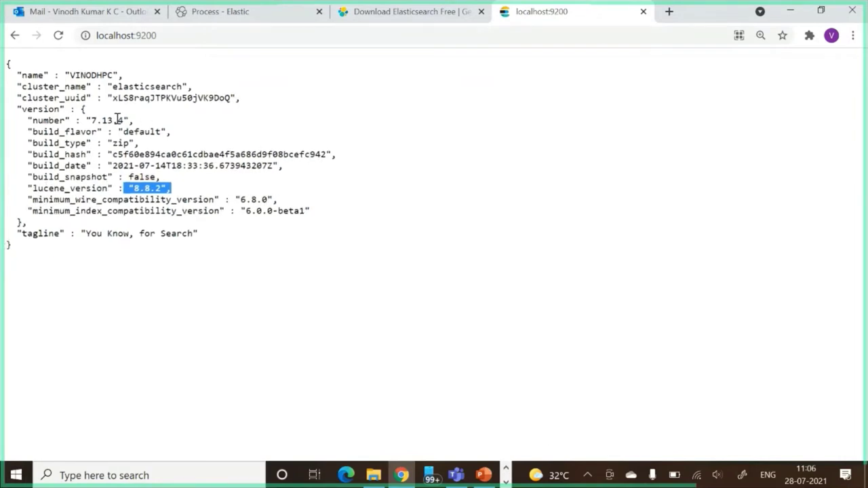
{"action": "left_click_drag", "start_coordinate": [129, 119], "coordinate": [93, 122]}
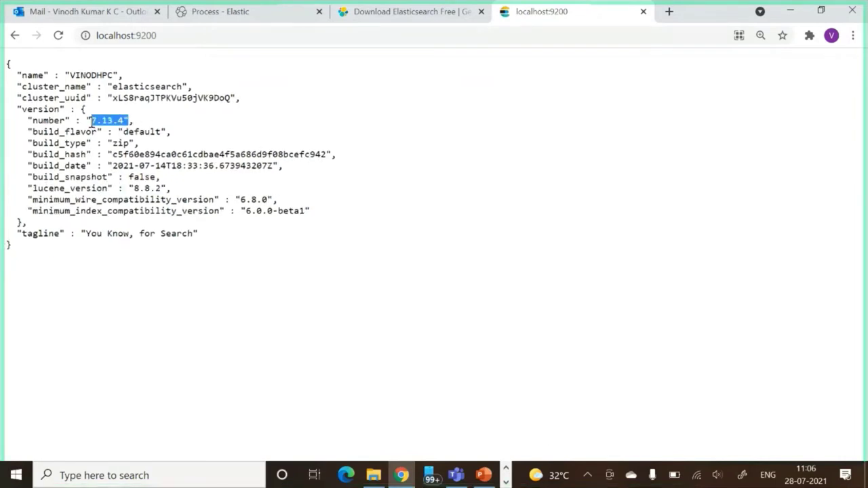
Open a new browser tab
{"action": "left_click", "coordinate": [668, 12]}
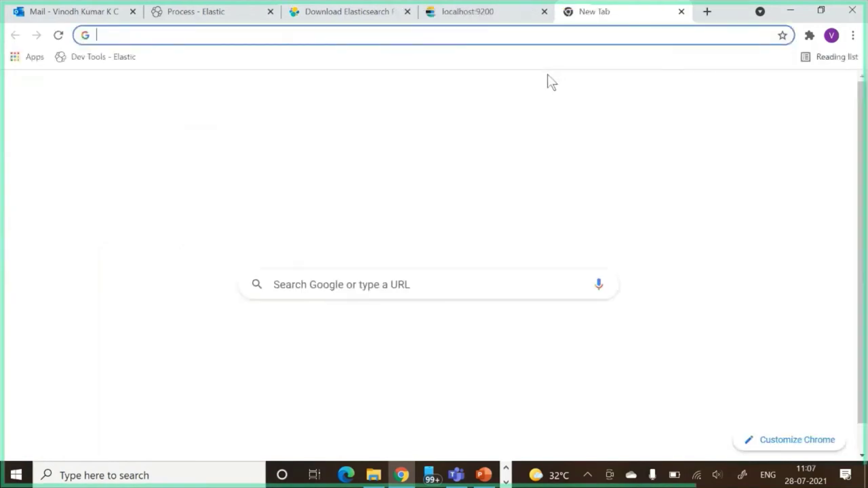
{"action": "type", "text": "loc"}
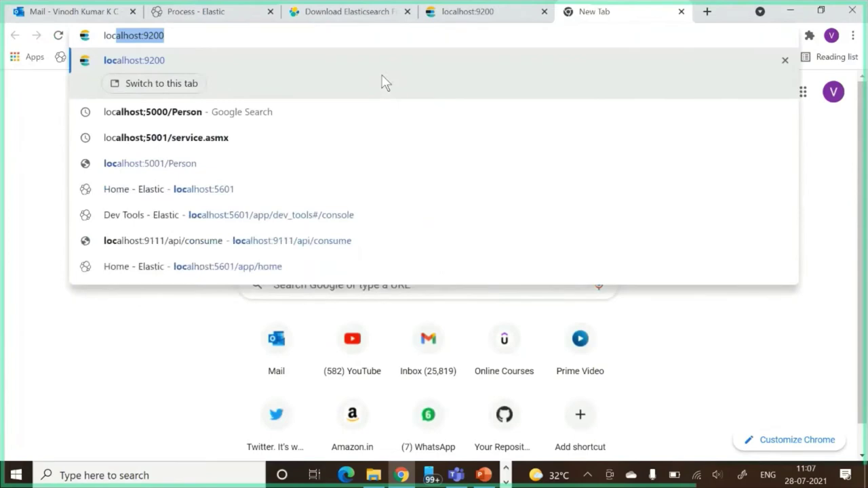
{"action": "key", "text": "BackSpace"}
{"action": "key", "text": "BackSpace"}
{"action": "key", "text": "BackSpace"}
{"action": "key", "text": "BackSpace"}
{"action": "type", "text": "a"}
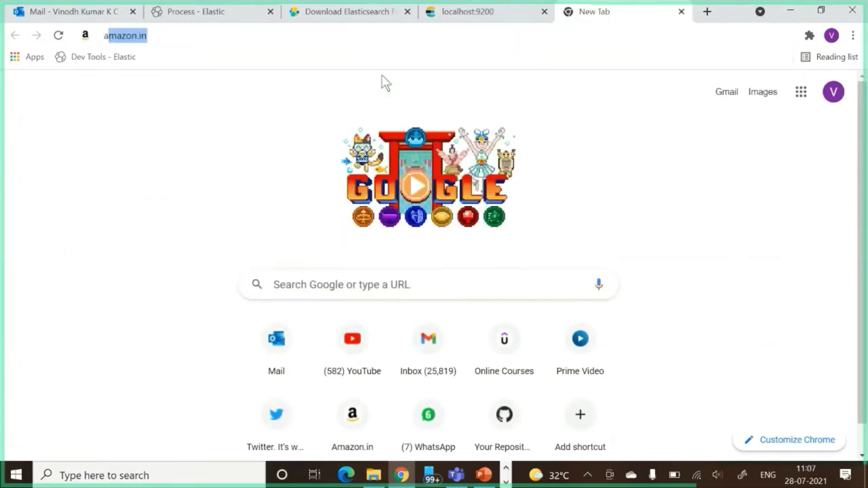
{"action": "key", "text": "BackSpace"}
{"action": "key", "text": "BackSpace"}
Search Google for kibana
{"action": "type", "text": "kiba"}
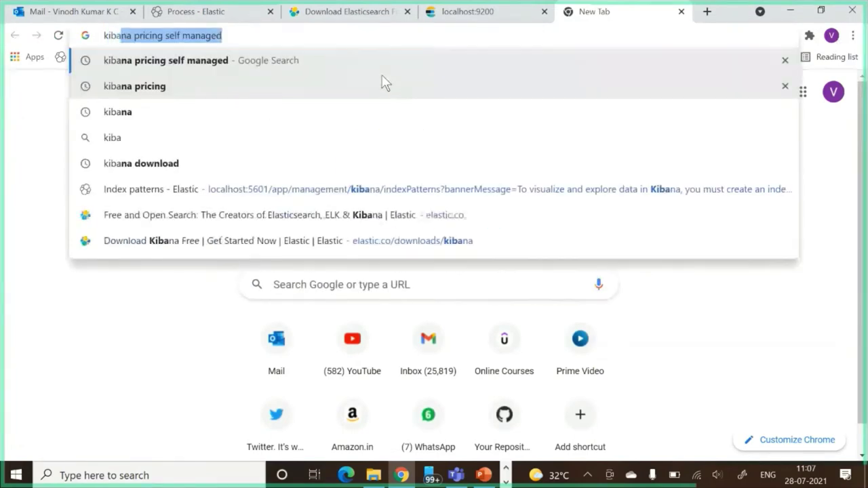
{"action": "type", "text": "na"}
{"action": "key", "text": "Return"}
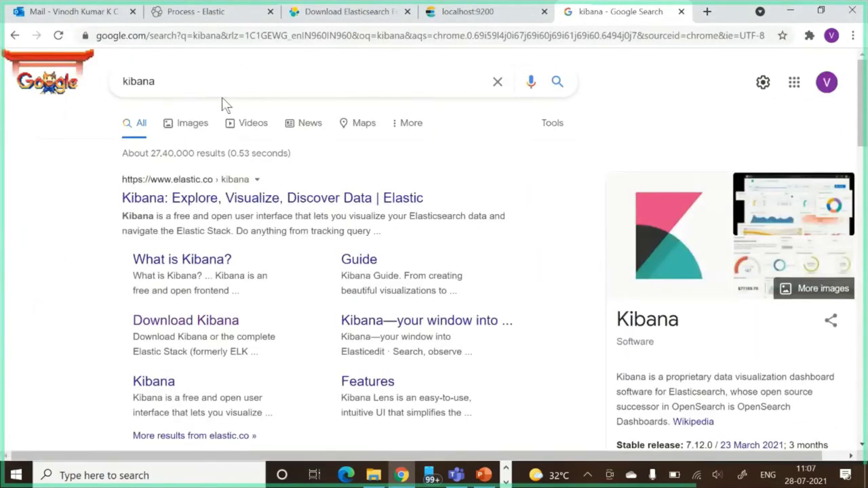
Refine the search to kibana download and try to open the Download Kibana Free result from elastic.co
{"action": "left_click", "coordinate": [219, 88]}
{"action": "type", "text": "do"}
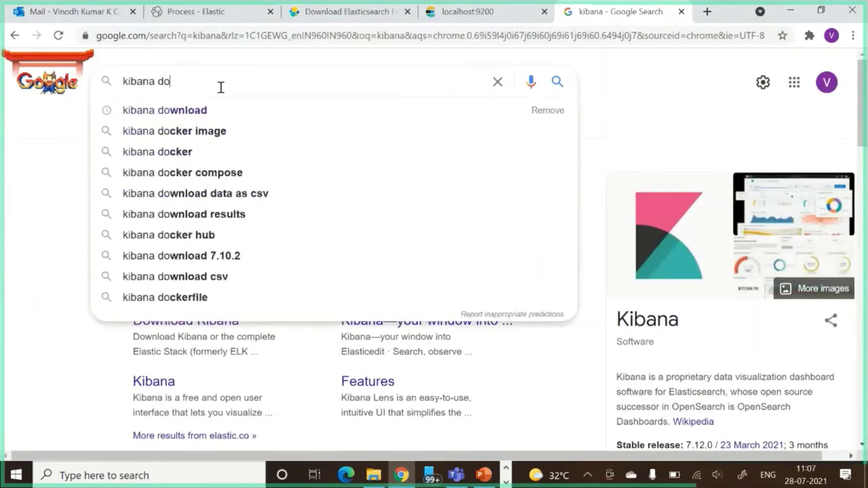
{"action": "type", "text": "wnload"}
{"action": "key", "text": "Return"}
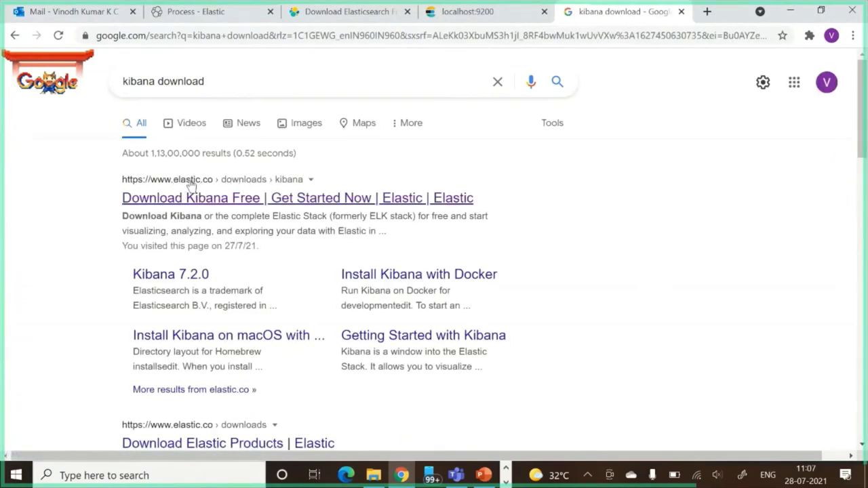
{"action": "left_click", "coordinate": [295, 202]}
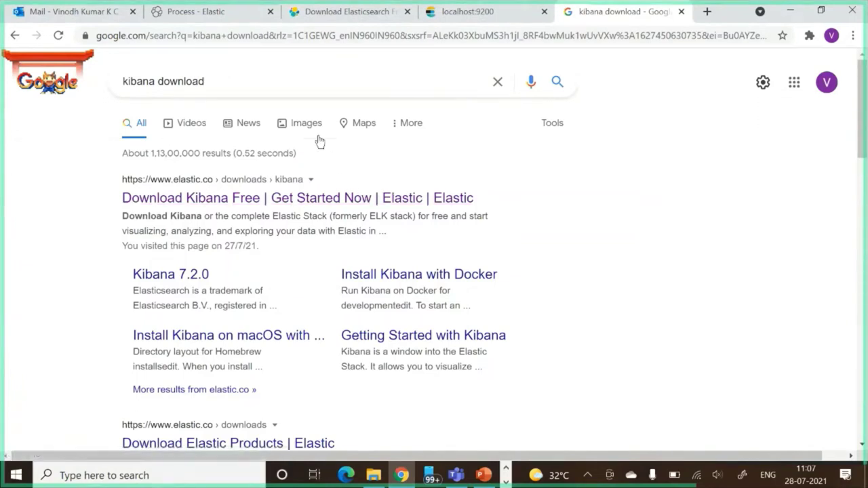
Shorten the Google query back to kibana and run the search again
{"action": "left_click", "coordinate": [226, 81]}
{"action": "key", "text": "BackSpace"}
{"action": "key", "text": "BackSpace"}
{"action": "key", "text": "BackSpace"}
{"action": "key", "text": "BackSpace"}
{"action": "key", "text": "BackSpace"}
{"action": "key", "text": "BackSpace"}
{"action": "key", "text": "BackSpace"}
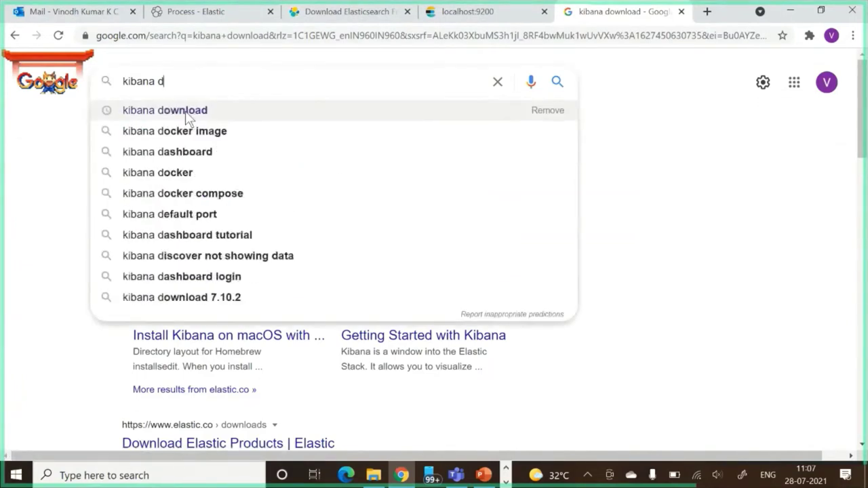
{"action": "key", "text": "BackSpace"}
{"action": "key", "text": "BackSpace"}
{"action": "left_click", "coordinate": [185, 112]}
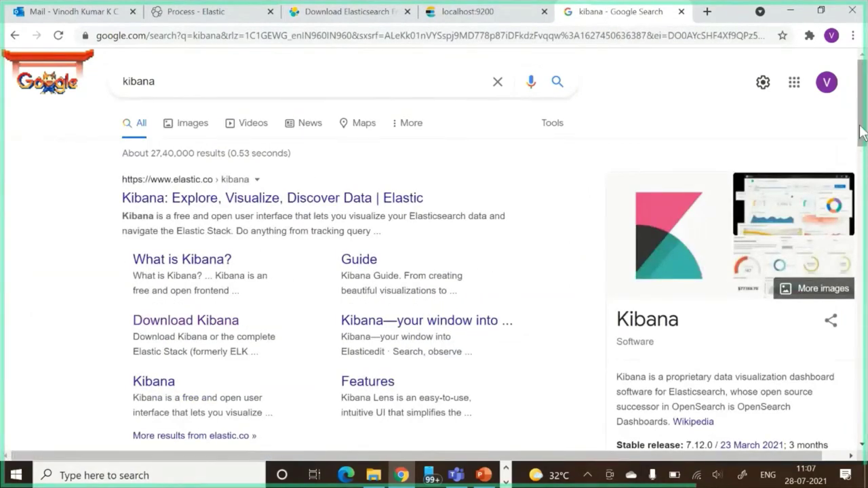
Examine Kibana's description, release and license details in the Google search results
{"action": "scroll", "coordinate": [864, 133], "scroll_direction": "down", "scroll_amount": 4}
{"action": "scroll", "coordinate": [864, 132], "scroll_direction": "down", "scroll_amount": 1}
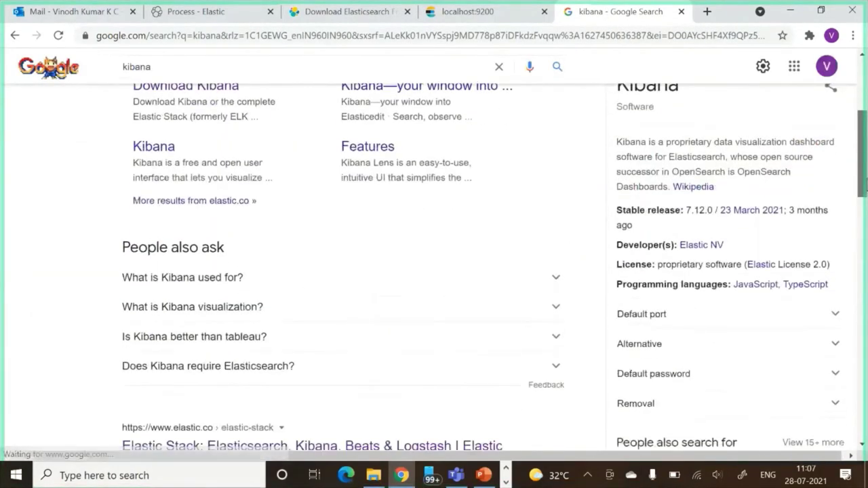
{"action": "scroll", "coordinate": [864, 174], "scroll_direction": "up", "scroll_amount": 1}
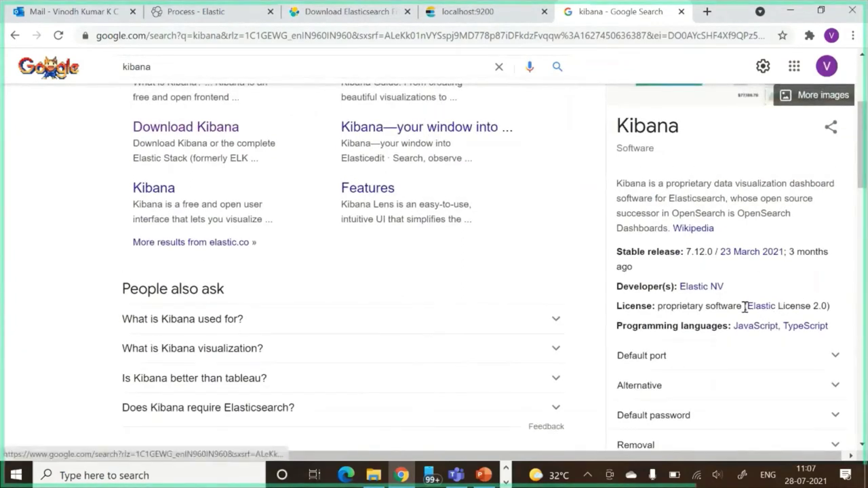
{"action": "left_click_drag", "start_coordinate": [751, 307], "coordinate": [766, 318]}
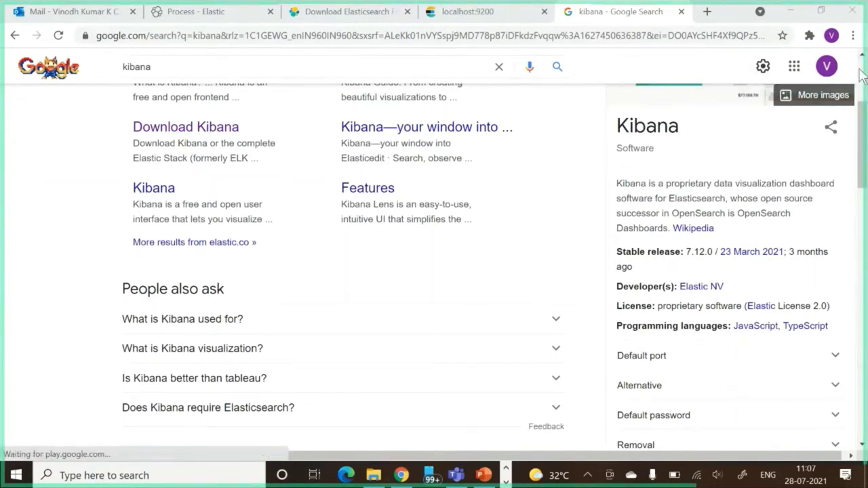
{"action": "scroll", "coordinate": [864, 125], "scroll_direction": "up", "scroll_amount": 2}
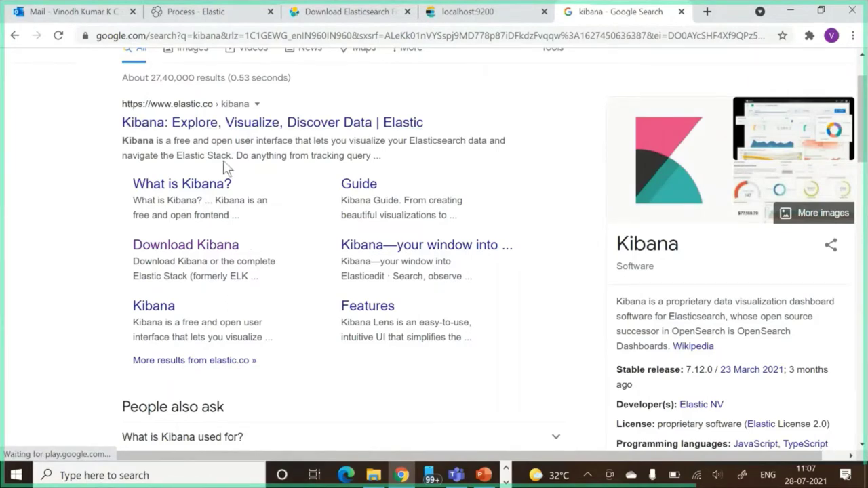
Open the Kibana: Explore, Visualize, Discover Data page, look through it, and return to the search results
{"action": "left_click", "coordinate": [225, 129]}
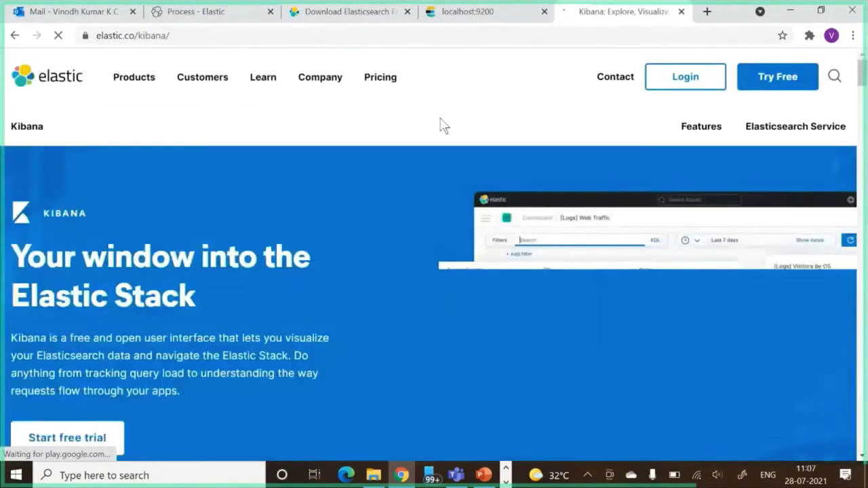
{"action": "scroll", "coordinate": [434, 271], "scroll_direction": "down", "scroll_amount": 10}
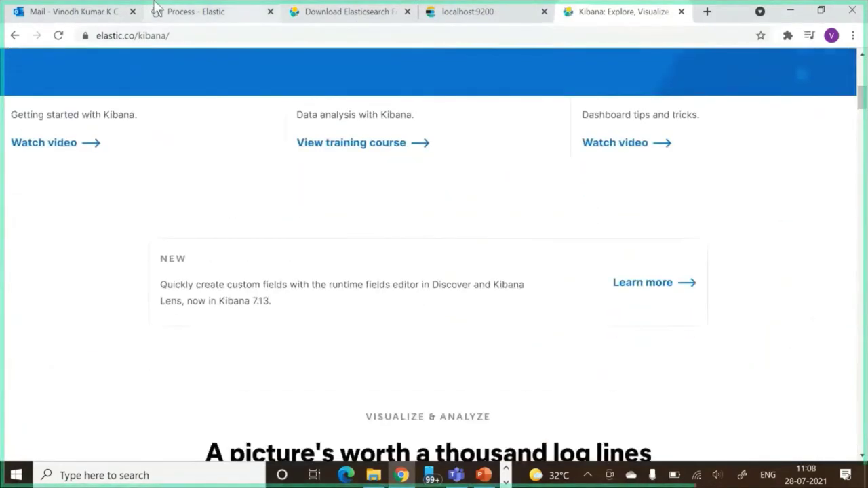
{"action": "left_click", "coordinate": [15, 35]}
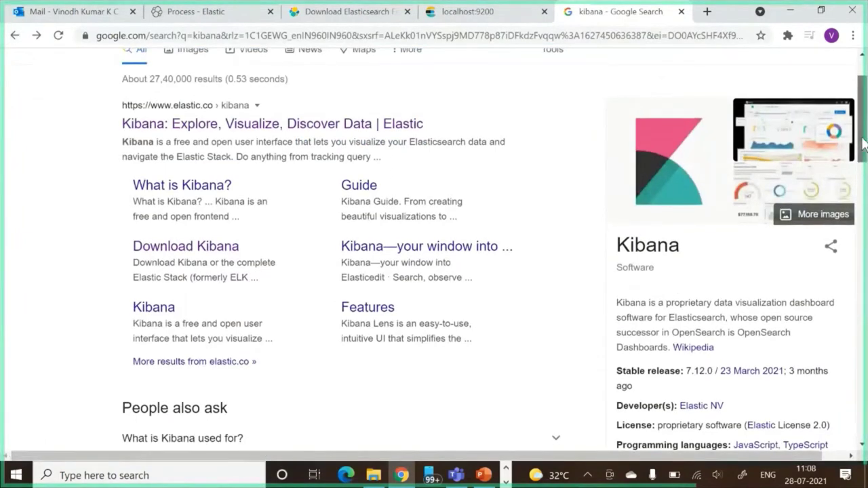
{"action": "scroll", "coordinate": [475, 204], "scroll_direction": "up", "scroll_amount": 1}
{"action": "right_click", "coordinate": [276, 76]}
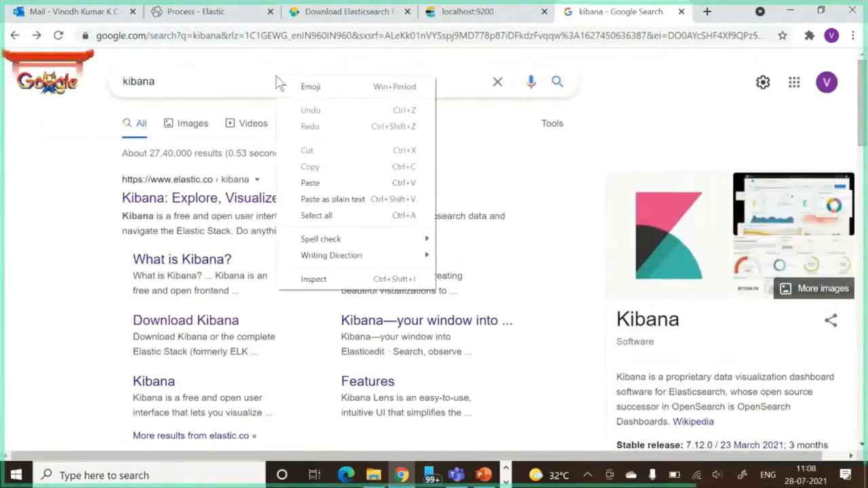
{"action": "left_click", "coordinate": [277, 81]}
{"action": "key", "text": "ctrl+shift+i"}
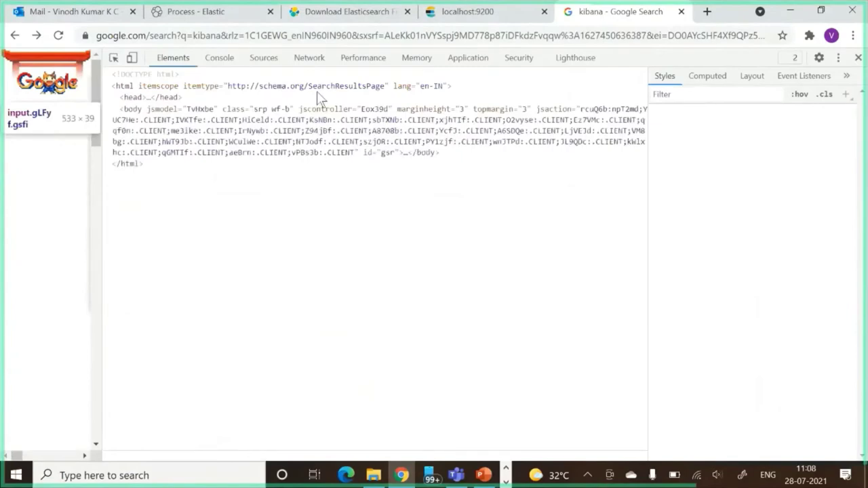
{"action": "key", "text": "ctrl+shift+i"}
Search Google for kibana download and open the elastic.co Download Kibana page at its list of downloads
{"action": "type", "text": "w"}
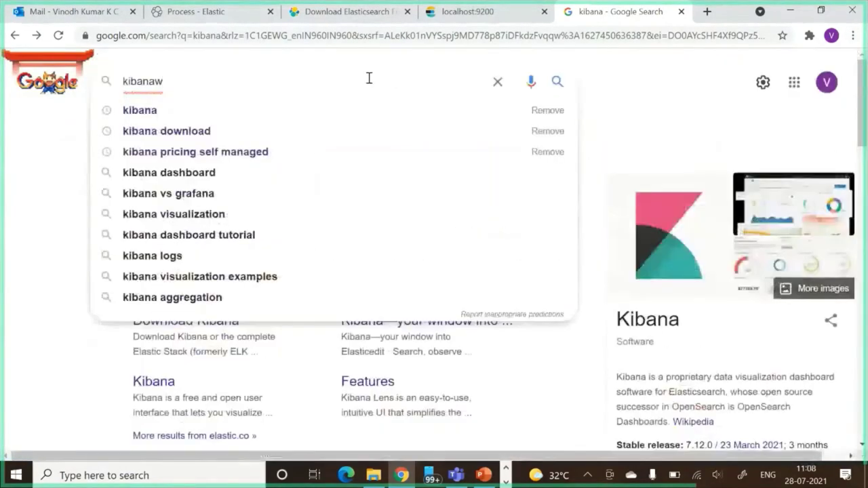
{"action": "key", "text": "BackSpace"}
{"action": "type", "text": "download"}
{"action": "key", "text": "Return"}
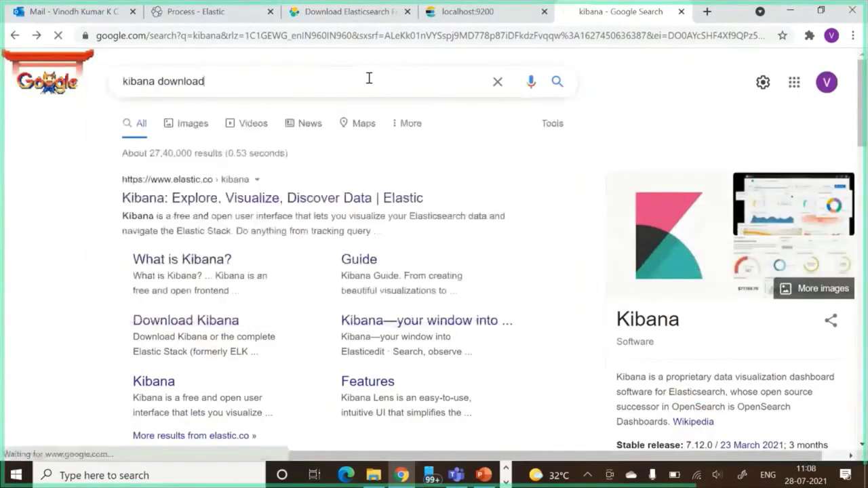
{"action": "left_click", "coordinate": [248, 200]}
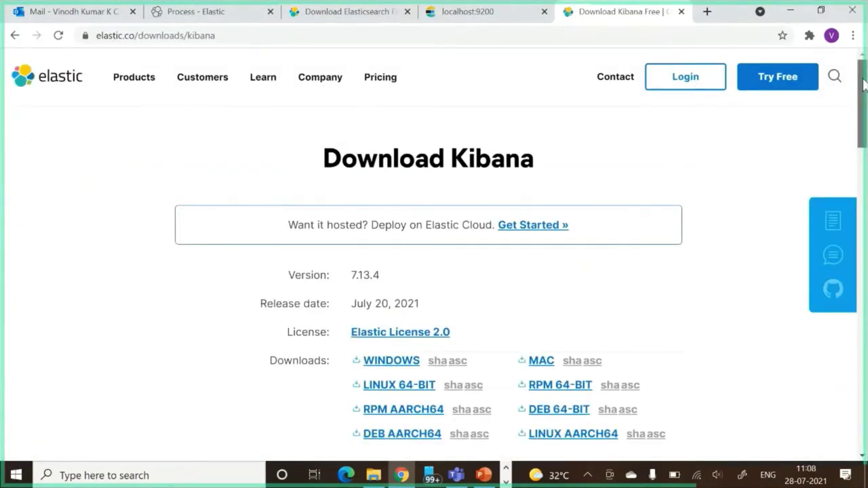
{"action": "scroll", "coordinate": [863, 83], "scroll_direction": "down", "scroll_amount": 1}
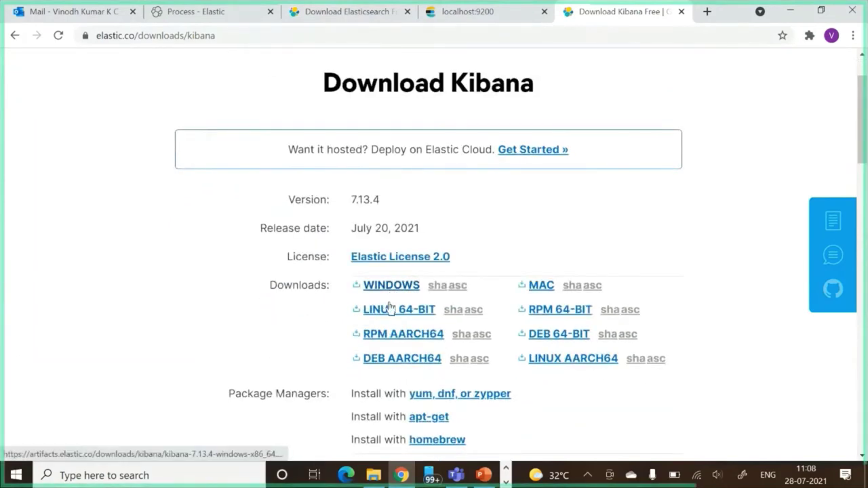
Switch to File Explorer and look through the bin and data folders inside the extracted kibana-7.13.4-windows-x86_64 folder in Downloads
{"action": "mouse_move", "coordinate": [373, 475]}
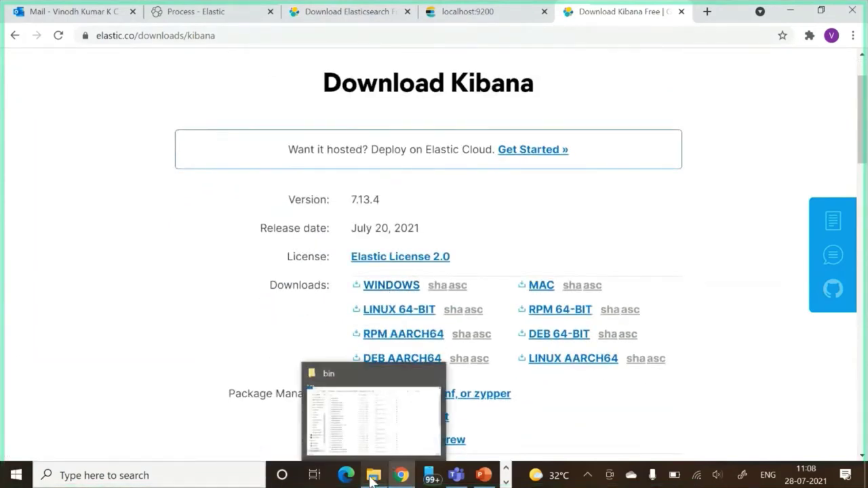
{"action": "left_click", "coordinate": [373, 432]}
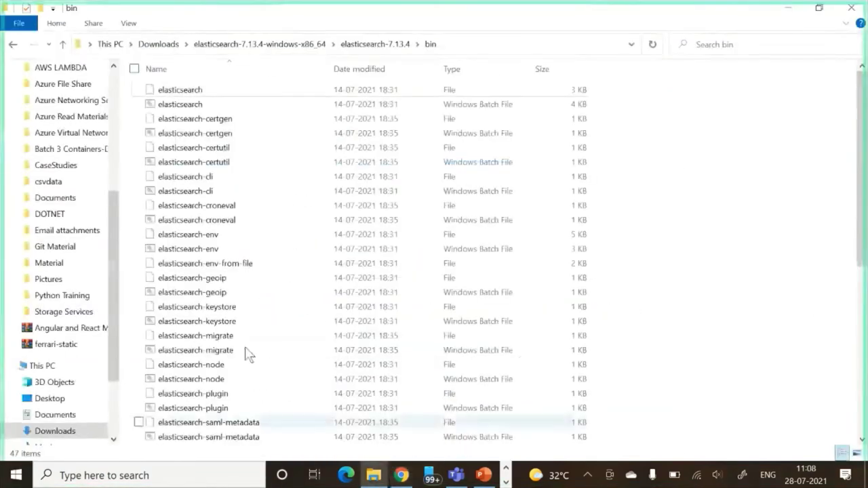
{"action": "left_click", "coordinate": [158, 44]}
{"action": "double_click", "coordinate": [194, 206]}
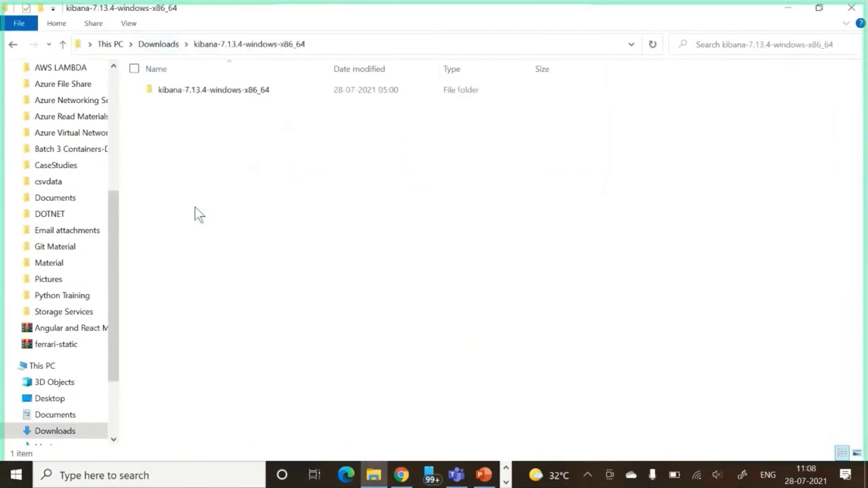
{"action": "double_click", "coordinate": [229, 93]}
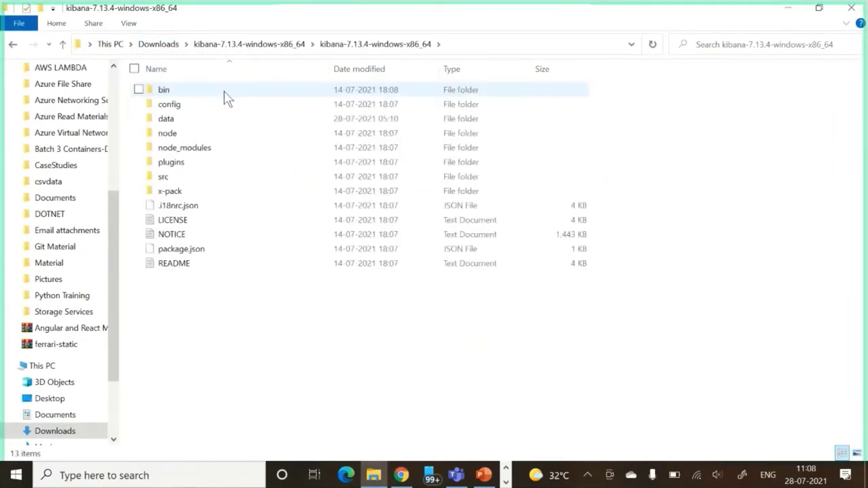
{"action": "double_click", "coordinate": [165, 89]}
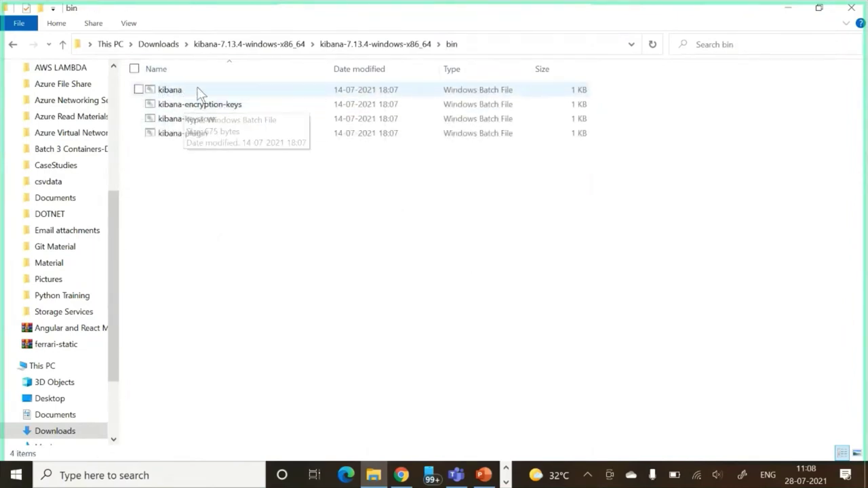
{"action": "left_click", "coordinate": [12, 45]}
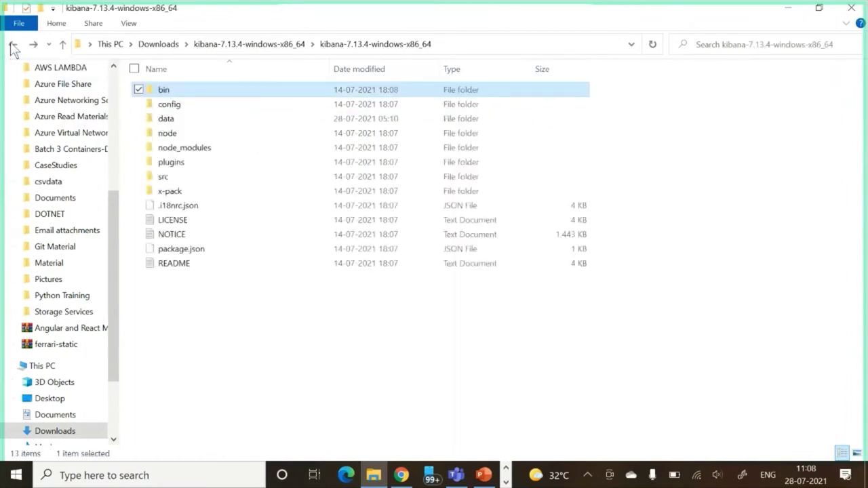
{"action": "double_click", "coordinate": [176, 118]}
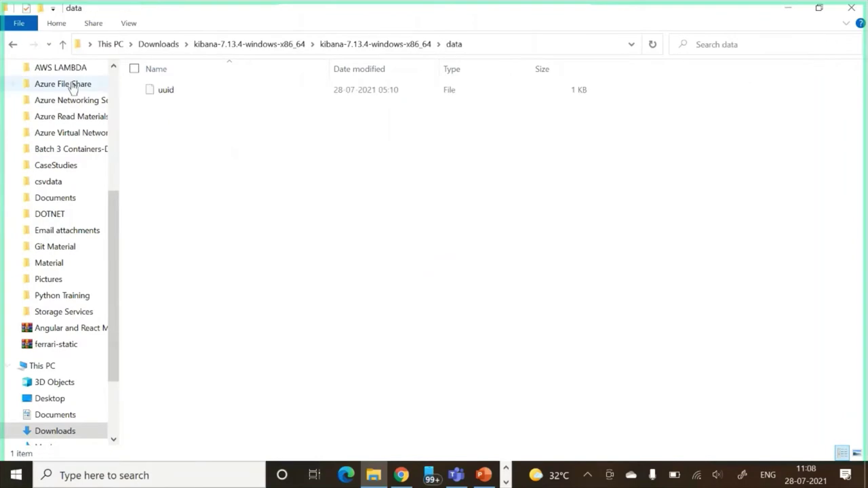
{"action": "left_click", "coordinate": [13, 45]}
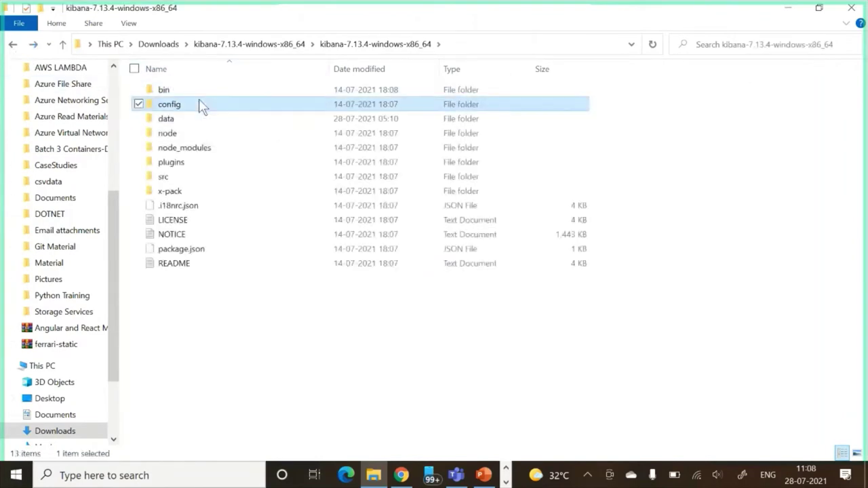
Open kibana.yml from Kibana's config folder in Notepad++
{"action": "double_click", "coordinate": [200, 102]}
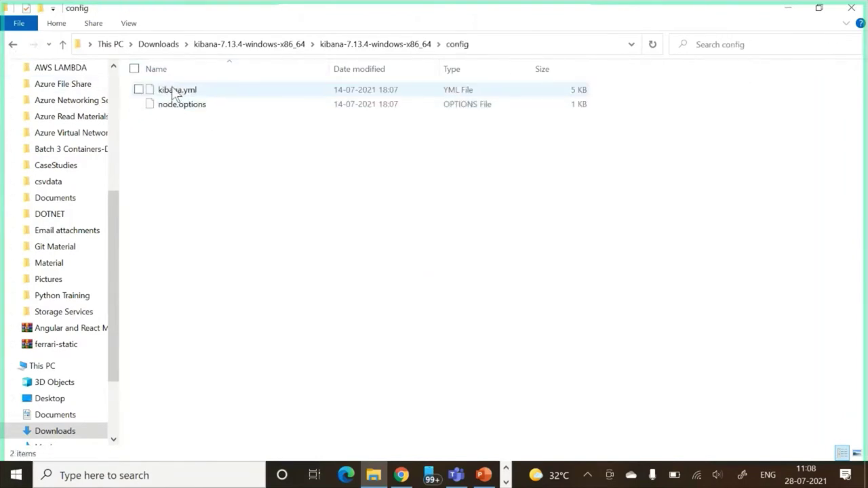
{"action": "right_click", "coordinate": [180, 94]}
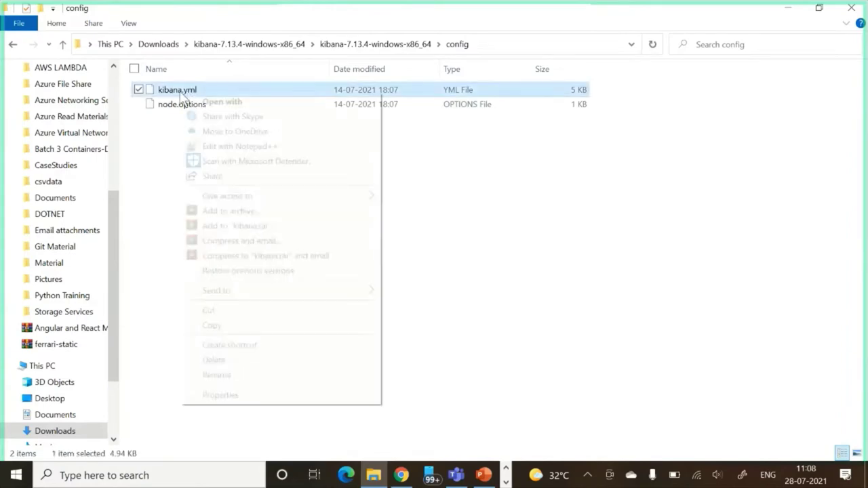
{"action": "left_click", "coordinate": [242, 148]}
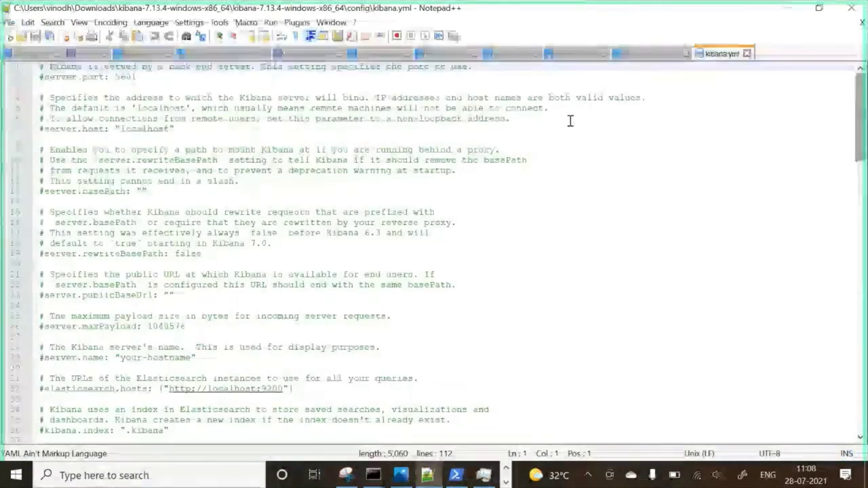
Examine the server.port, elasticsearch.hosts and remaining settings in kibana.yml, and minimize the editor
{"action": "left_click_drag", "start_coordinate": [137, 77], "coordinate": [116, 79]}
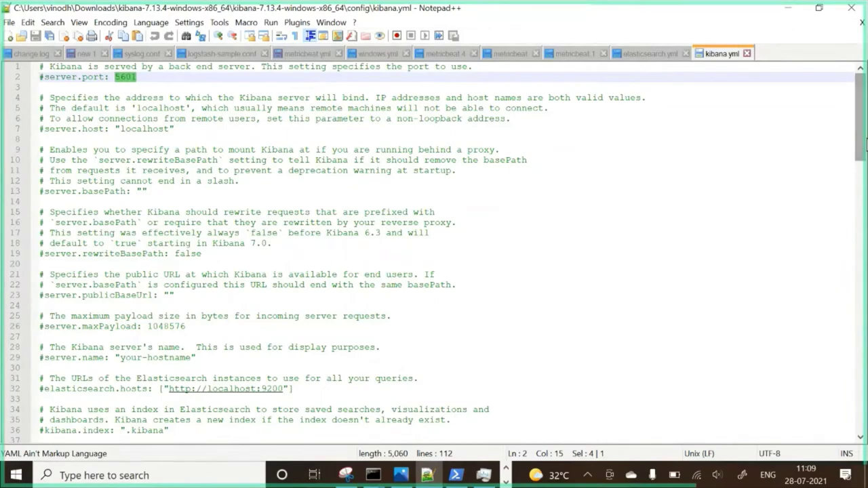
{"action": "left_click_drag", "start_coordinate": [863, 136], "coordinate": [863, 180]}
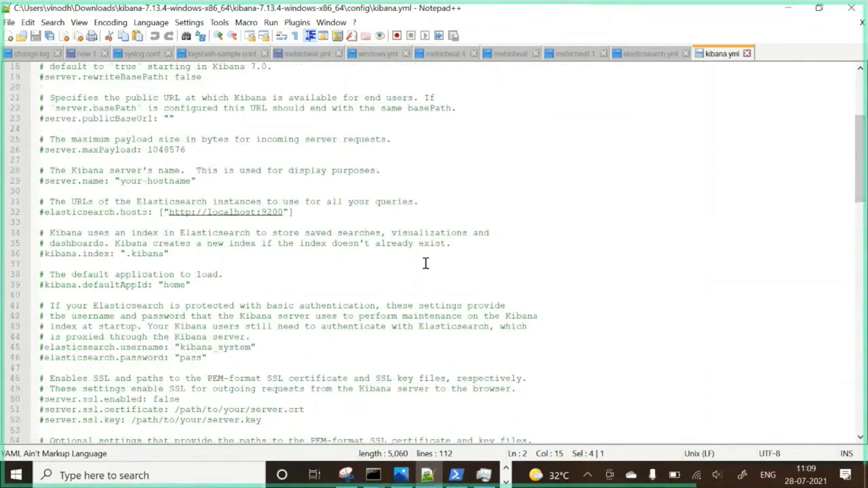
{"action": "left_click_drag", "start_coordinate": [296, 213], "coordinate": [164, 213]}
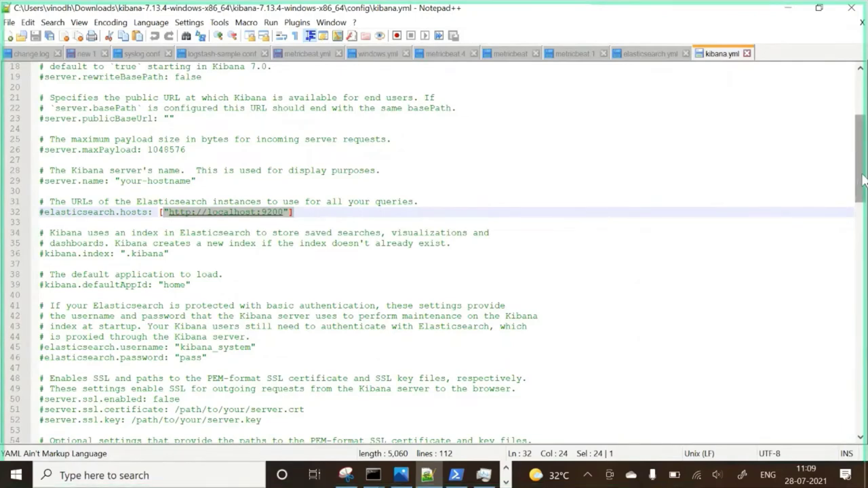
{"action": "left_click_drag", "start_coordinate": [863, 180], "coordinate": [860, 306]}
{"action": "scroll", "coordinate": [436, 248], "scroll_direction": "up", "scroll_amount": 4}
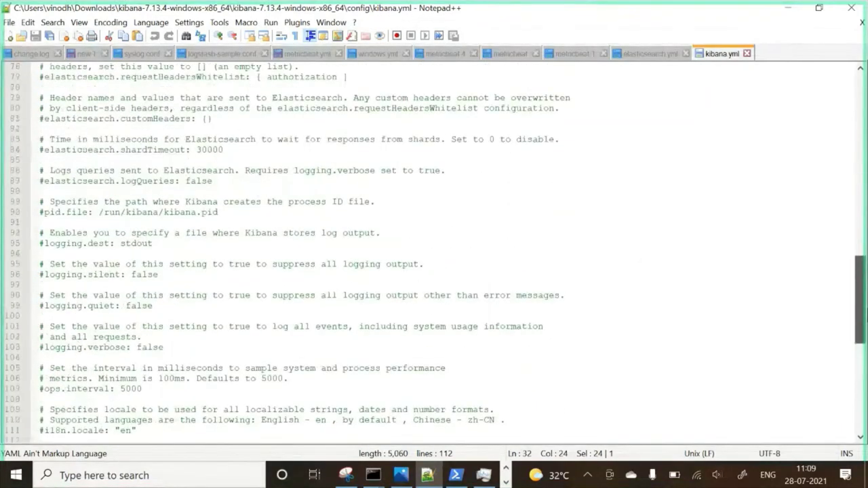
{"action": "scroll", "coordinate": [434, 251], "scroll_direction": "up", "scroll_amount": 20}
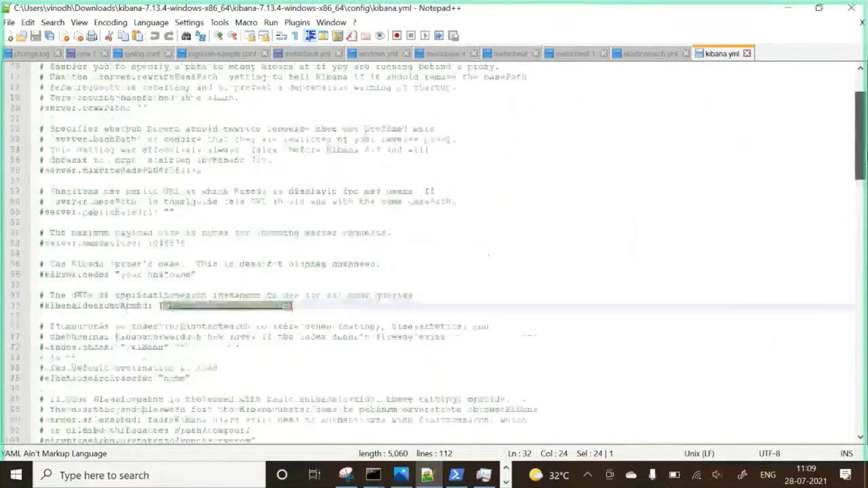
{"action": "left_click", "coordinate": [785, 11]}
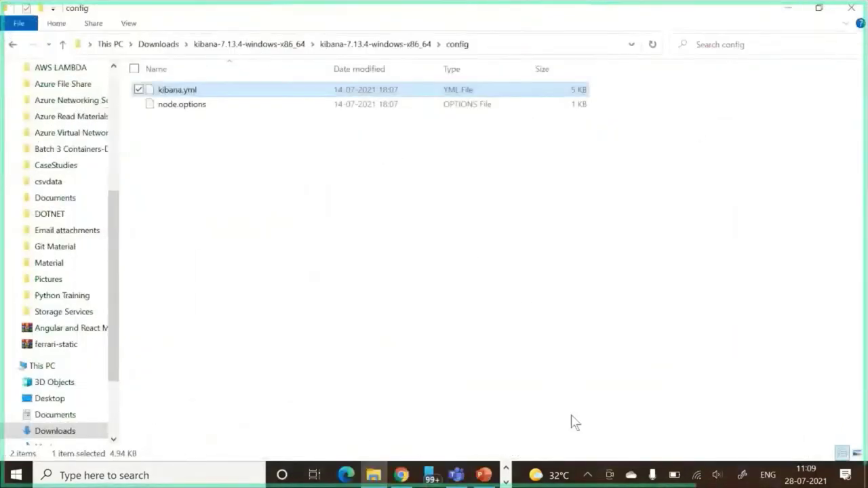
Switch to the Command Prompt window running Kibana and review the kibana start command at the beginning of its log
{"action": "left_click", "coordinate": [506, 480]}
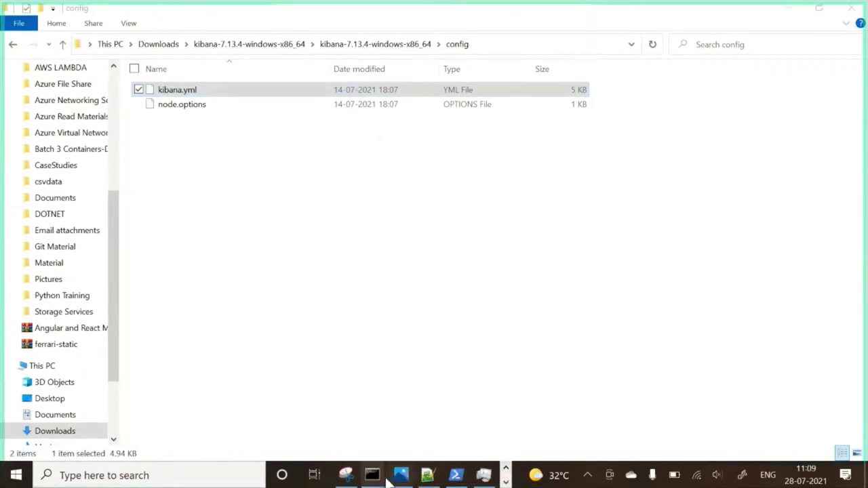
{"action": "mouse_move", "coordinate": [385, 480]}
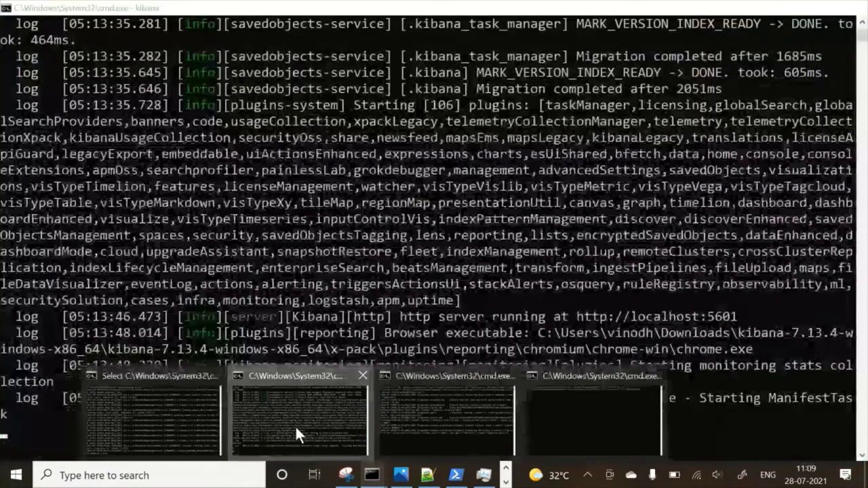
{"action": "left_click", "coordinate": [296, 426]}
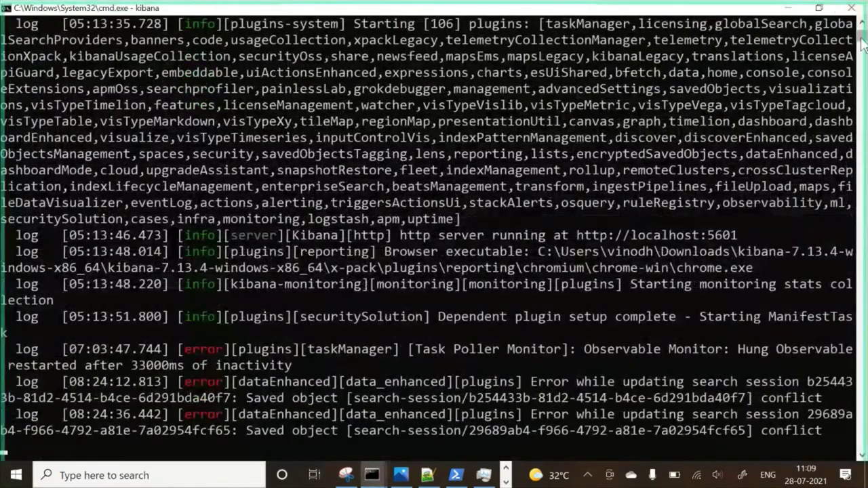
{"action": "left_click_drag", "start_coordinate": [863, 40], "coordinate": [863, 25]}
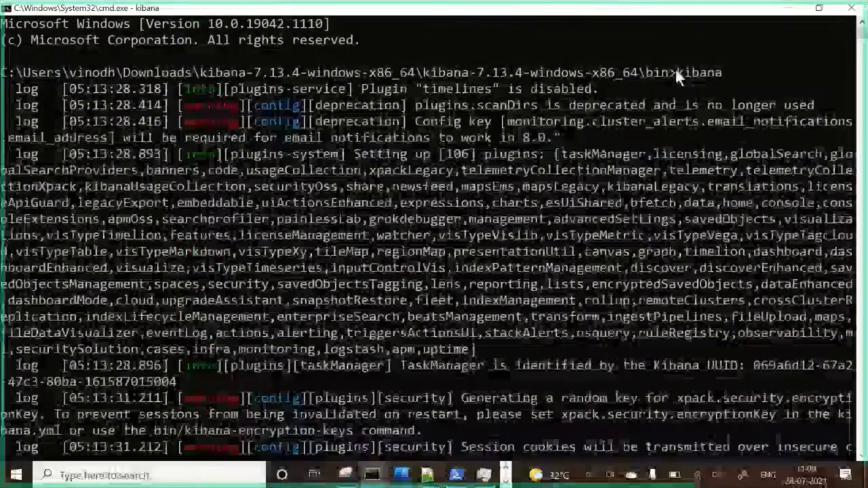
{"action": "left_click_drag", "start_coordinate": [681, 71], "coordinate": [706, 70]}
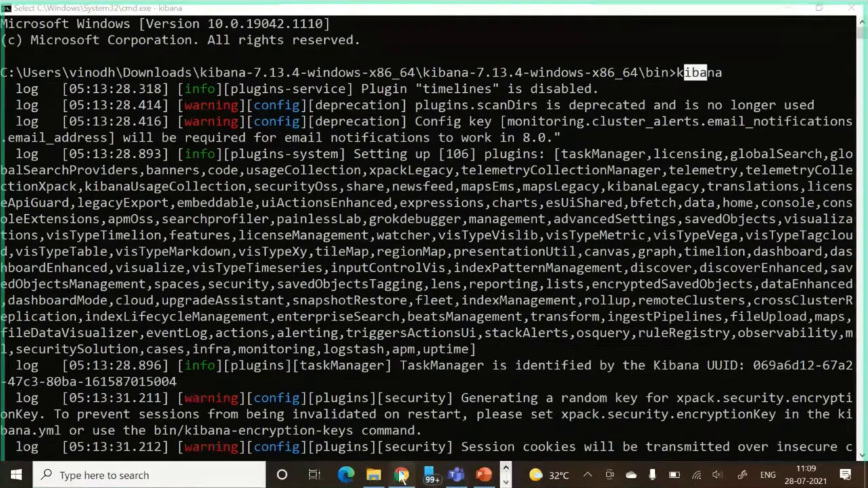
Switch to Chrome and load localhost:5601 in a new tab
{"action": "left_click", "coordinate": [402, 477]}
{"action": "left_click", "coordinate": [707, 12]}
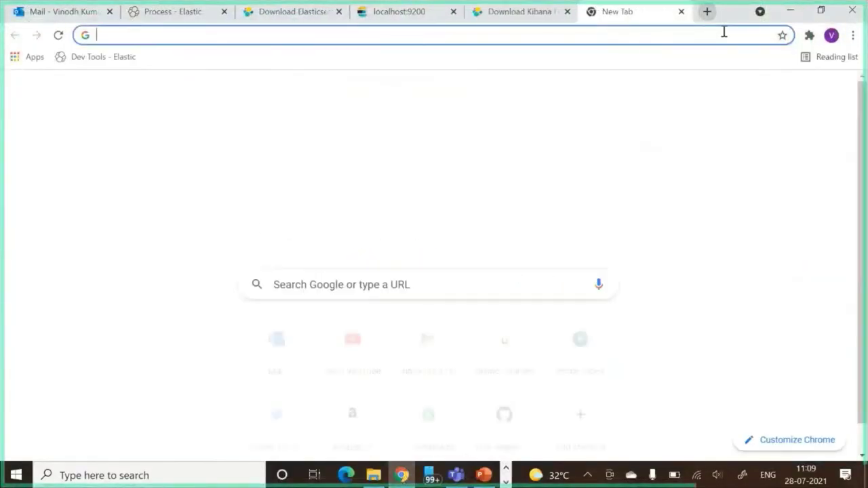
{"action": "type", "text": "localhost:"}
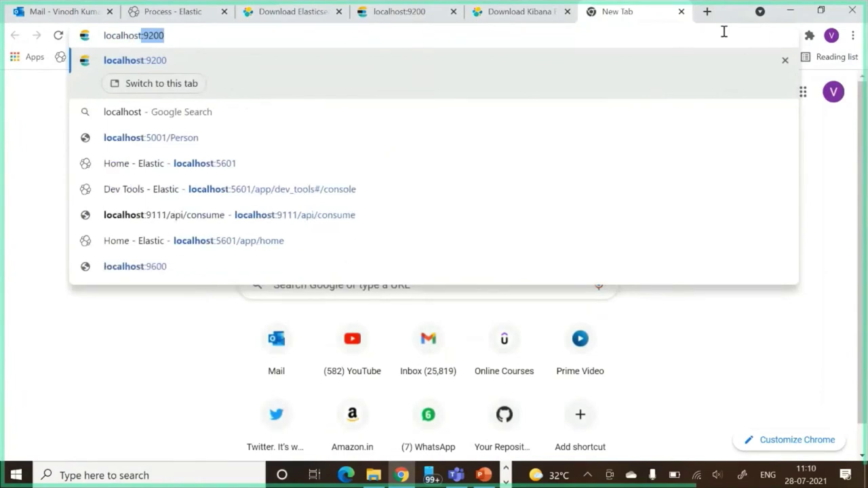
{"action": "type", "text": "560"}
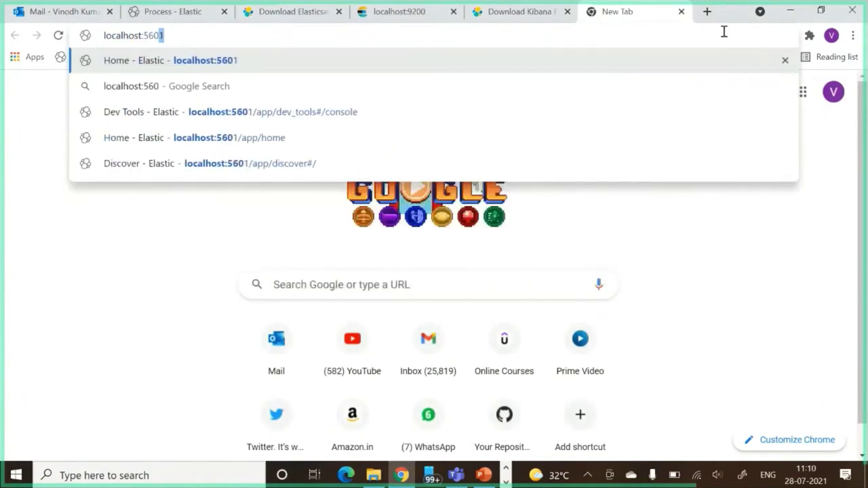
{"action": "type", "text": "1"}
{"action": "key", "text": "Return"}
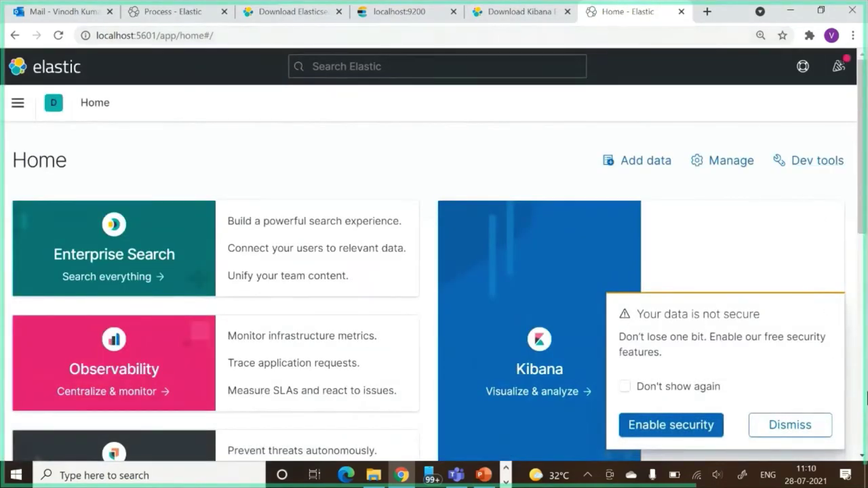
Dismiss the data security notice and look through the Elastic home page down to the Ingest your data section
{"action": "left_click", "coordinate": [797, 425]}
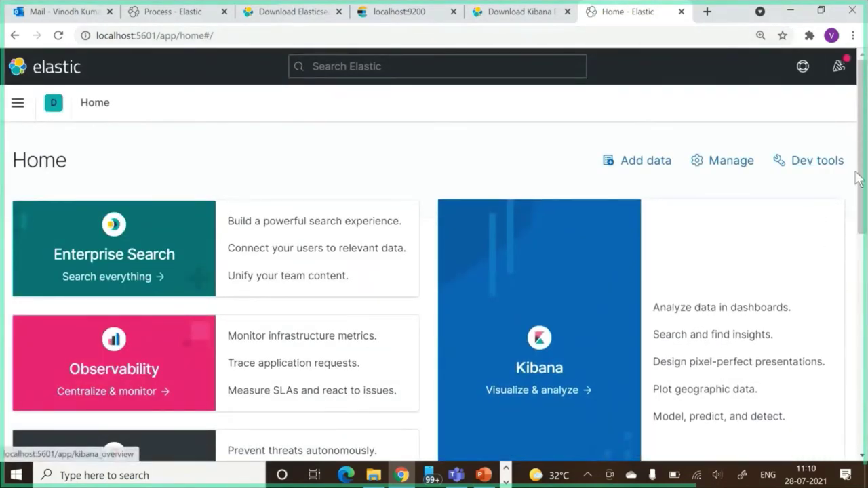
{"action": "mouse_move", "coordinate": [860, 157]}
{"action": "left_mouse_down"}
{"action": "mouse_move", "coordinate": [863, 344]}
{"action": "mouse_move", "coordinate": [866, 148]}
{"action": "mouse_move", "coordinate": [865, 197]}
{"action": "mouse_move", "coordinate": [865, 171]}
{"action": "left_mouse_up"}
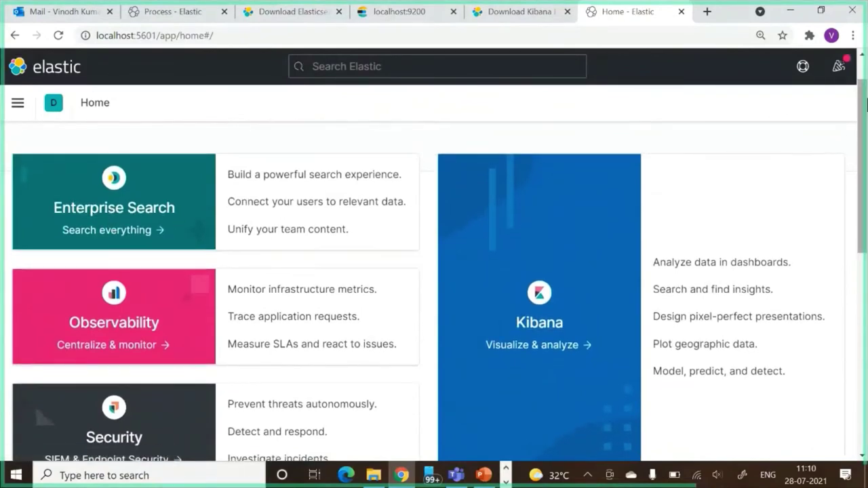
{"action": "left_click_drag", "start_coordinate": [864, 112], "coordinate": [864, 154]}
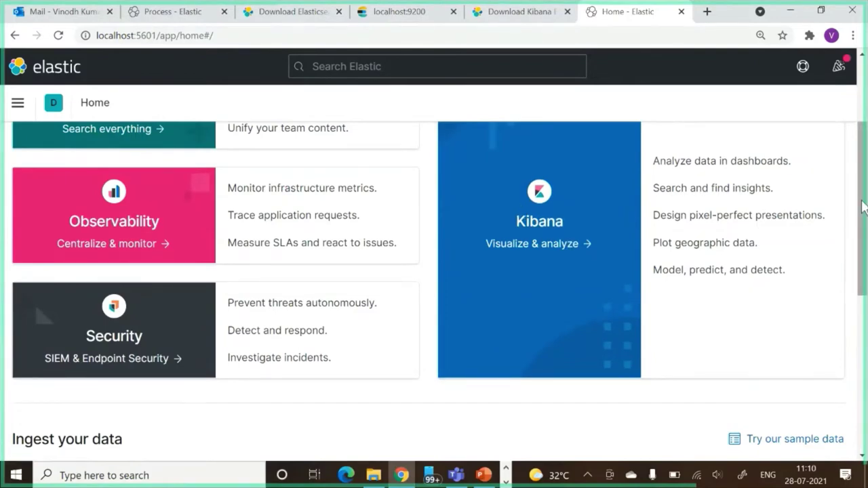
{"action": "left_click_drag", "start_coordinate": [865, 195], "coordinate": [858, 326]}
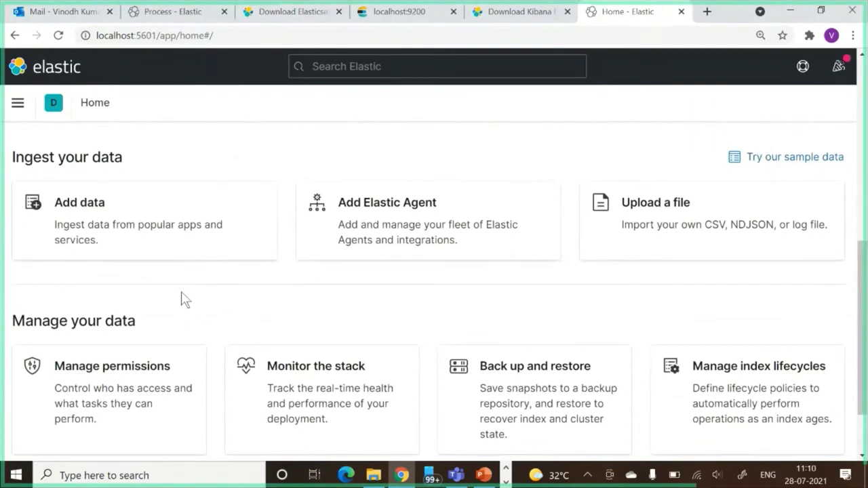
{"action": "left_click_drag", "start_coordinate": [123, 157], "coordinate": [18, 157]}
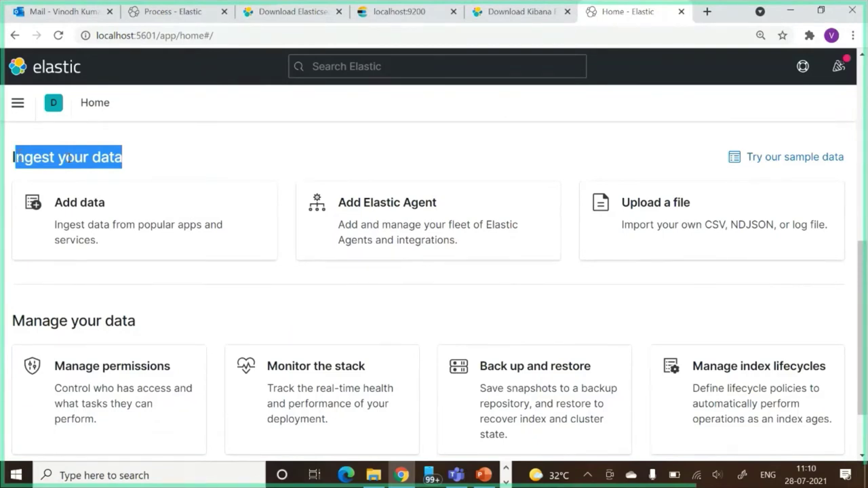
Open the Add data page from Ingest your data and look through its integrations down to the end of the list
{"action": "left_click", "coordinate": [66, 201]}
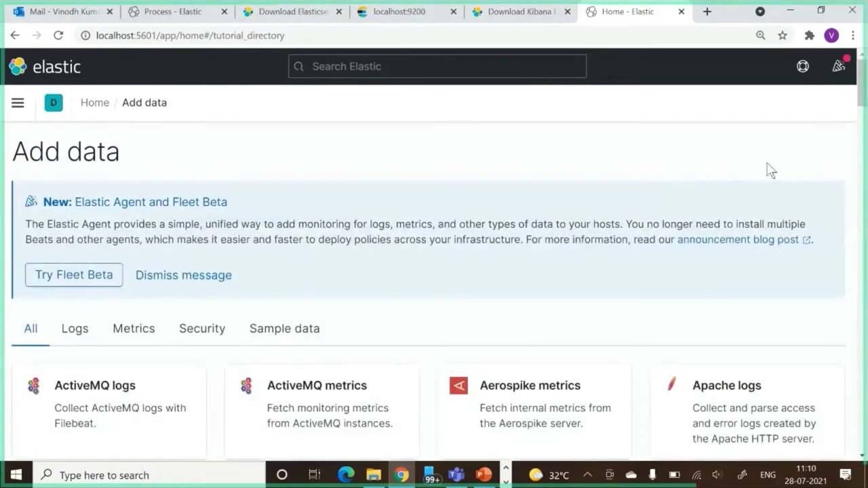
{"action": "mouse_move", "coordinate": [861, 98]}
{"action": "left_mouse_down"}
{"action": "mouse_move", "coordinate": [862, 129]}
{"action": "mouse_move", "coordinate": [862, 114]}
{"action": "left_mouse_up"}
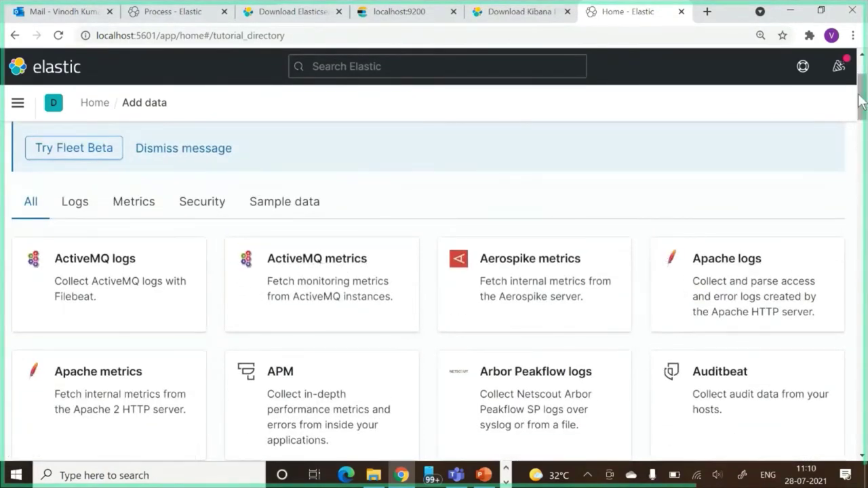
{"action": "left_click_drag", "start_coordinate": [862, 102], "coordinate": [865, 439]}
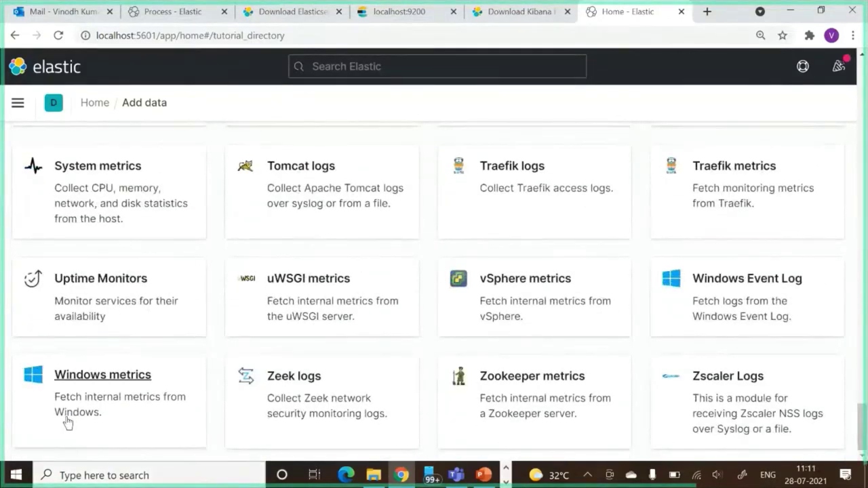
Open the Windows metrics integration and look through its Metricbeat setup instructions
{"action": "left_click", "coordinate": [112, 388]}
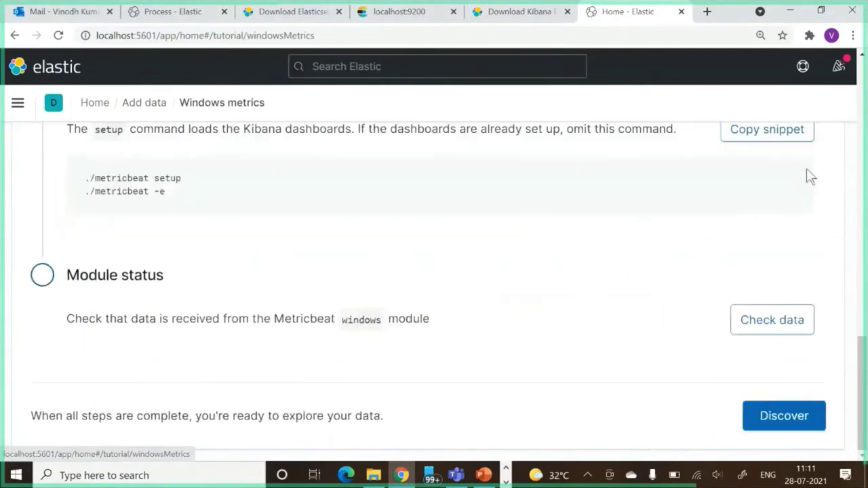
{"action": "left_click_drag", "start_coordinate": [865, 339], "coordinate": [866, 156]}
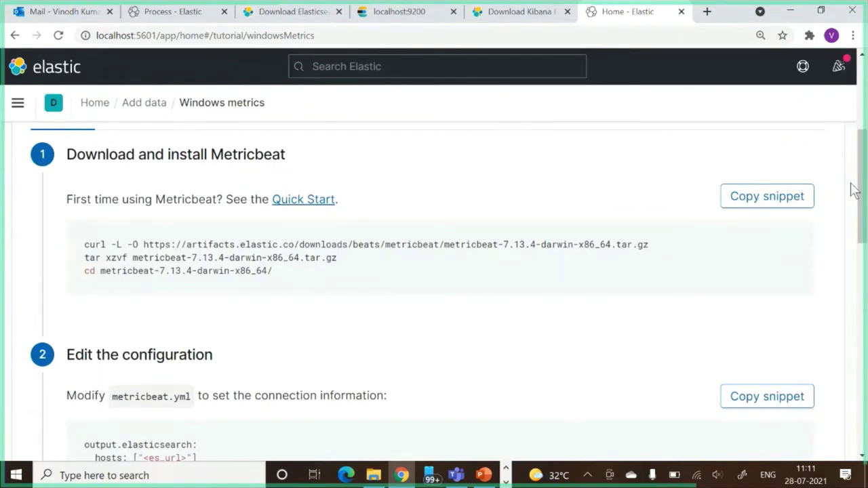
{"action": "scroll", "coordinate": [862, 190], "scroll_direction": "up", "scroll_amount": 4}
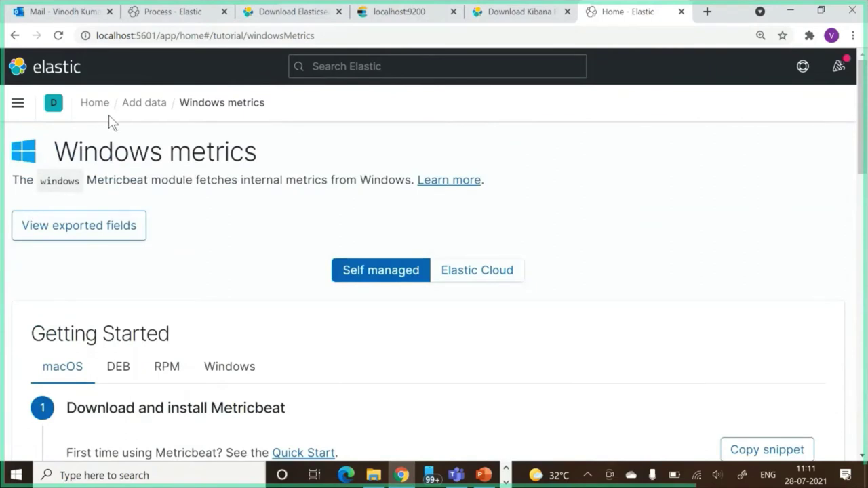
Return to Add data and examine the sample data sets for eCommerce orders, flight data and web logs
{"action": "left_click", "coordinate": [132, 106]}
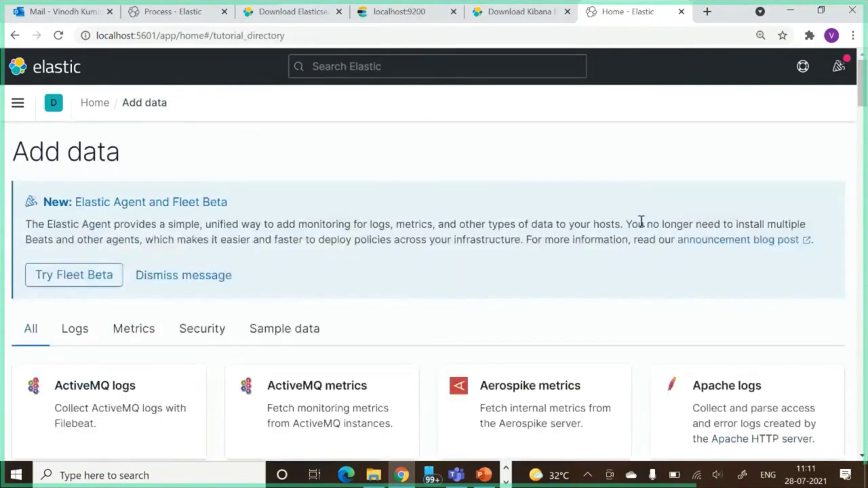
{"action": "left_click", "coordinate": [284, 339]}
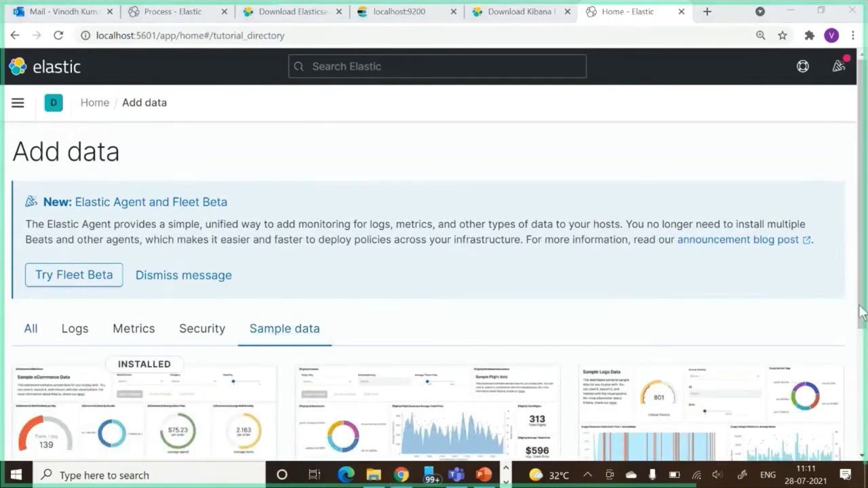
{"action": "left_click_drag", "start_coordinate": [860, 302], "coordinate": [860, 424]}
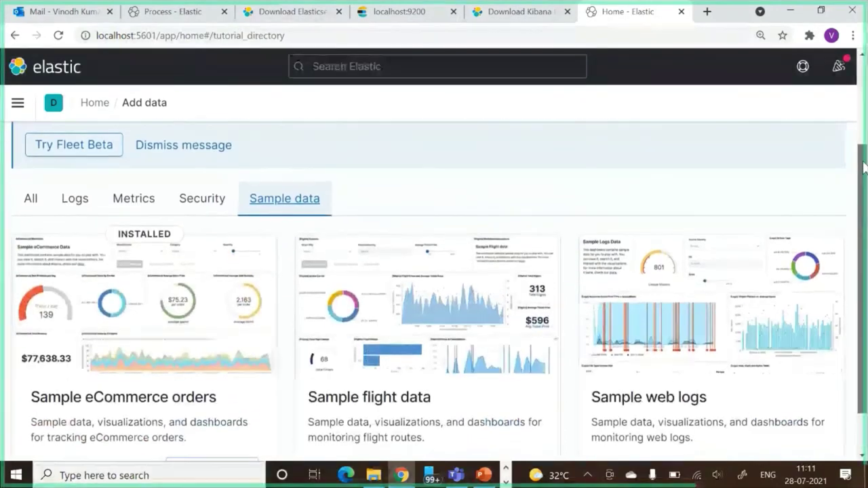
{"action": "scroll", "coordinate": [863, 200], "scroll_direction": "down", "scroll_amount": 1}
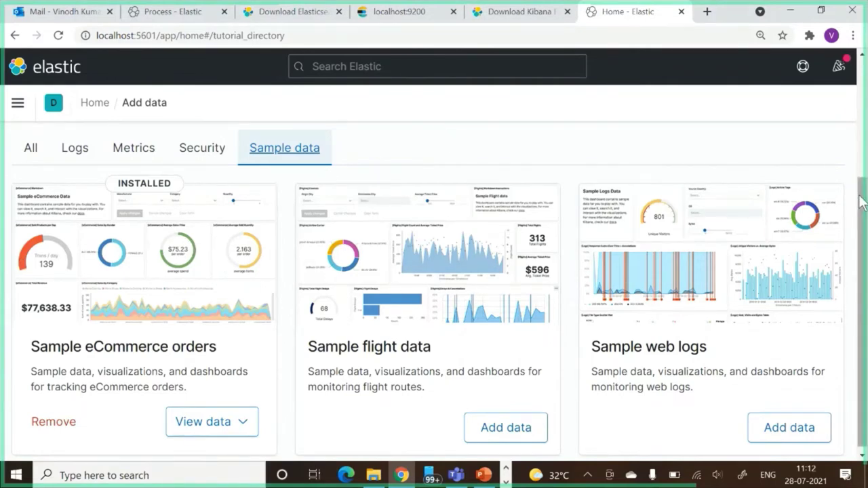
{"action": "left_click_drag", "start_coordinate": [860, 200], "coordinate": [866, 120]}
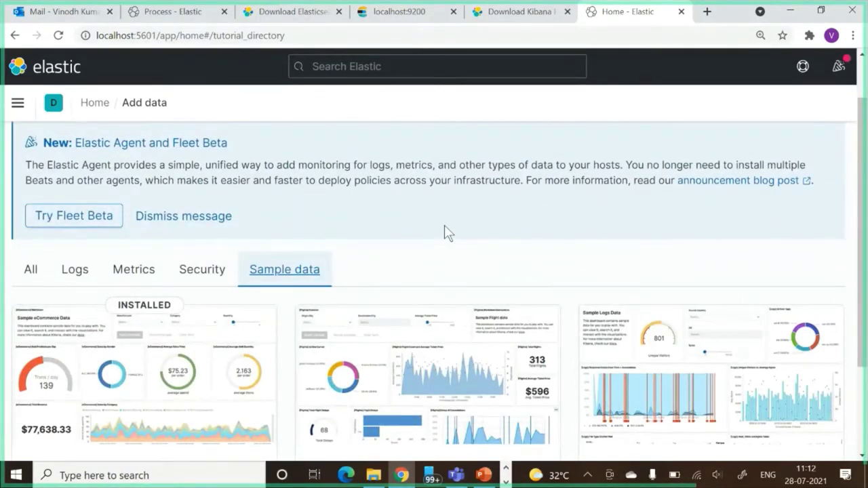
Go back to the Elastic home page and open the Dev Tools console
{"action": "left_click", "coordinate": [18, 104]}
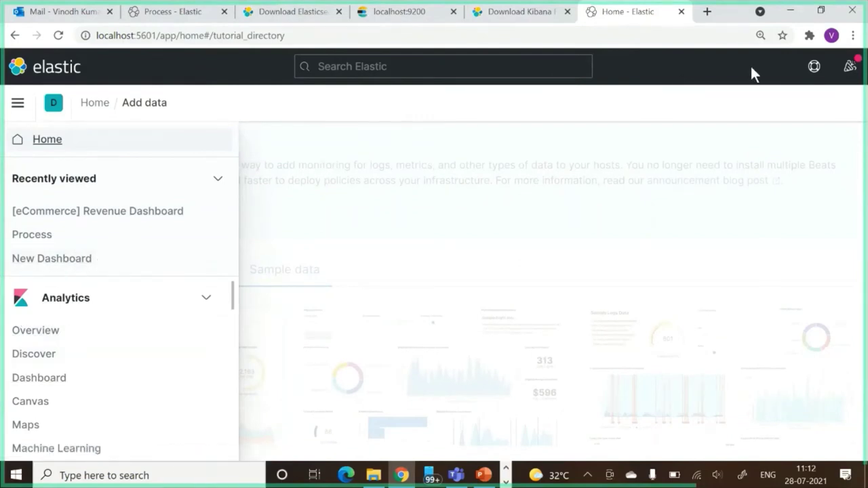
{"action": "left_click", "coordinate": [78, 69]}
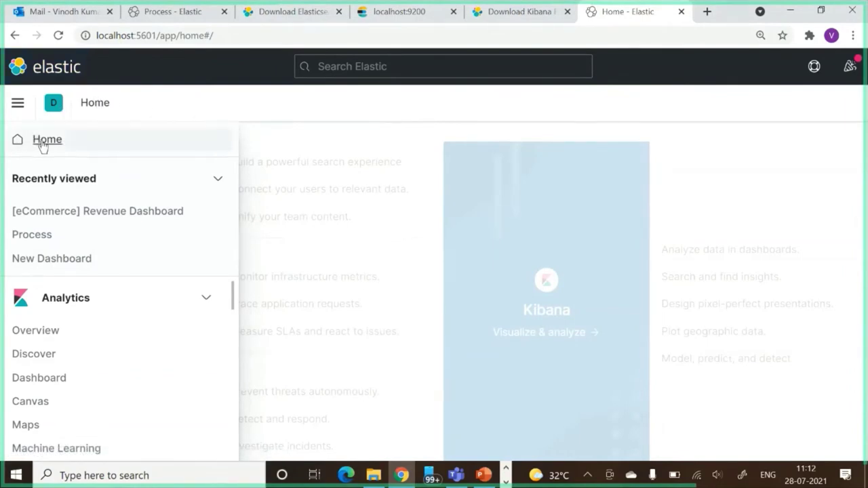
{"action": "left_click", "coordinate": [15, 141]}
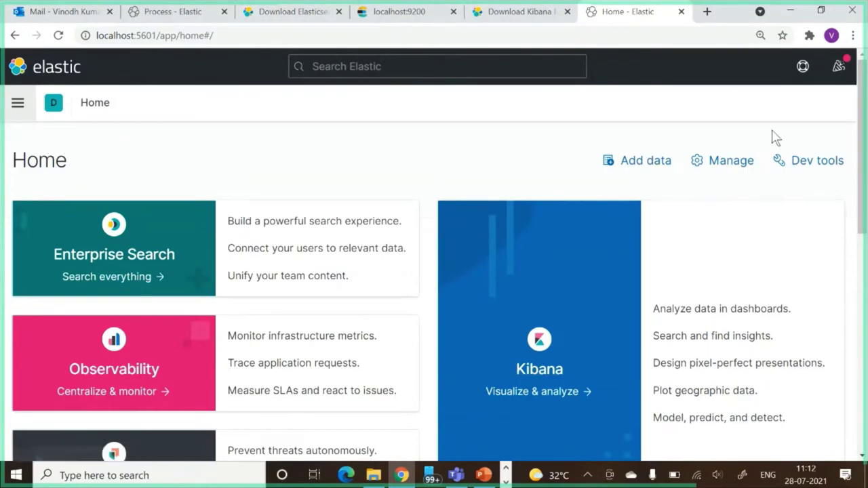
{"action": "left_click", "coordinate": [822, 165]}
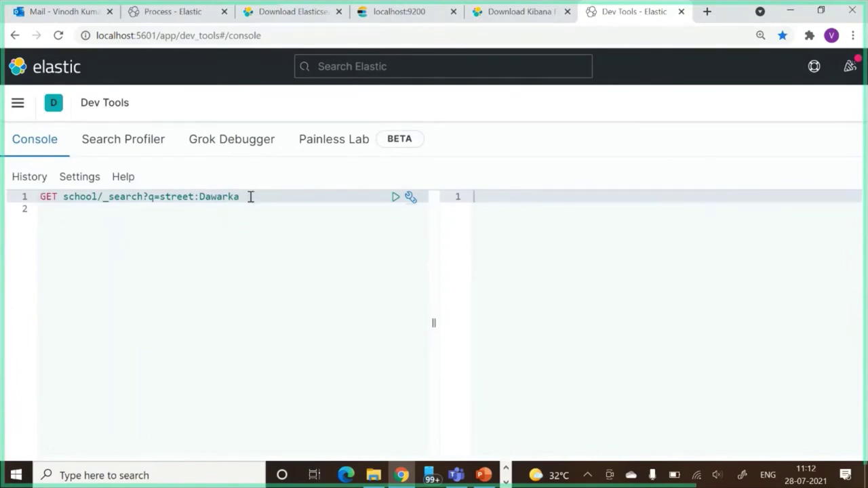
Replace the existing console request with GET kibana_sample_data_ecommerce, using the suggested index name
{"action": "left_click_drag", "start_coordinate": [250, 196], "coordinate": [4, 200]}
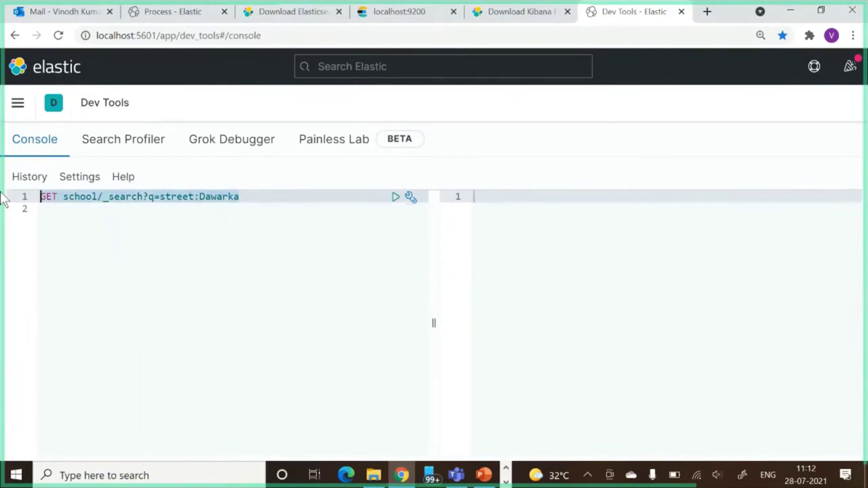
{"action": "key", "text": "ctrl+x"}
{"action": "key", "text": "ctrl+z"}
{"action": "key", "text": "ctrl+x"}
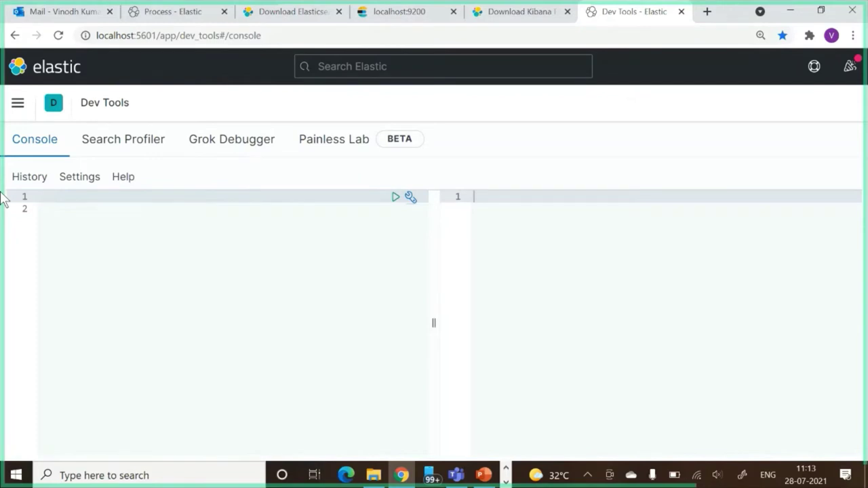
{"action": "type", "text": "GET e"}
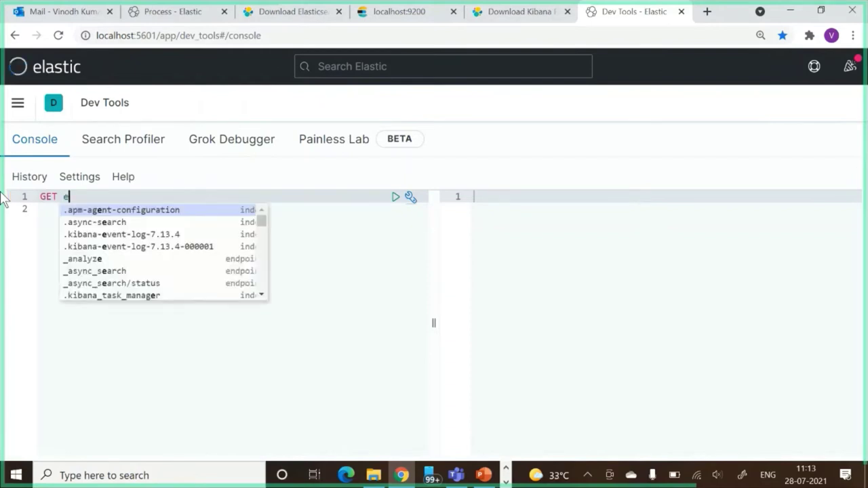
{"action": "type", "text": "comm"}
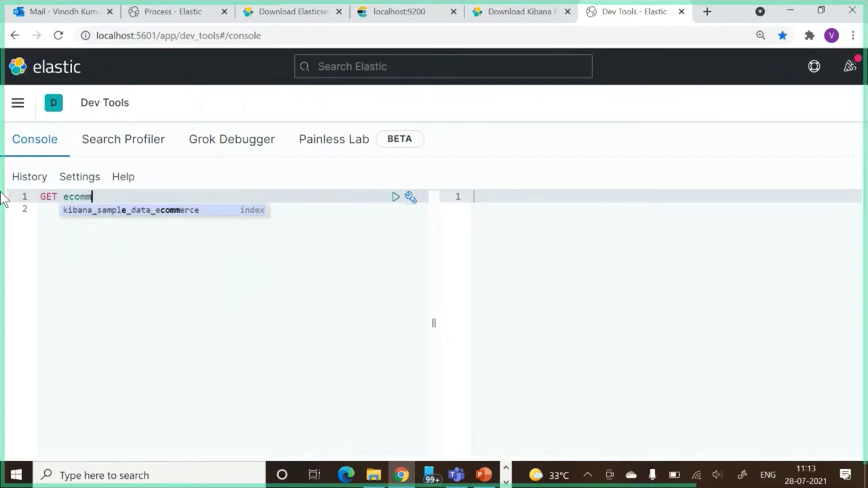
{"action": "left_click", "coordinate": [118, 211]}
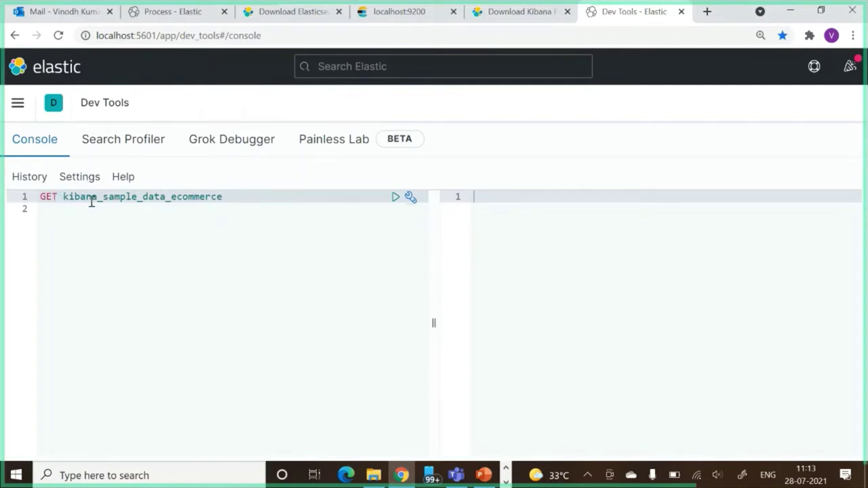
Copy the index name kibana_sample_data_ecommerce from the console request and open a new browser tab
{"action": "left_click_drag", "start_coordinate": [228, 199], "coordinate": [64, 197]}
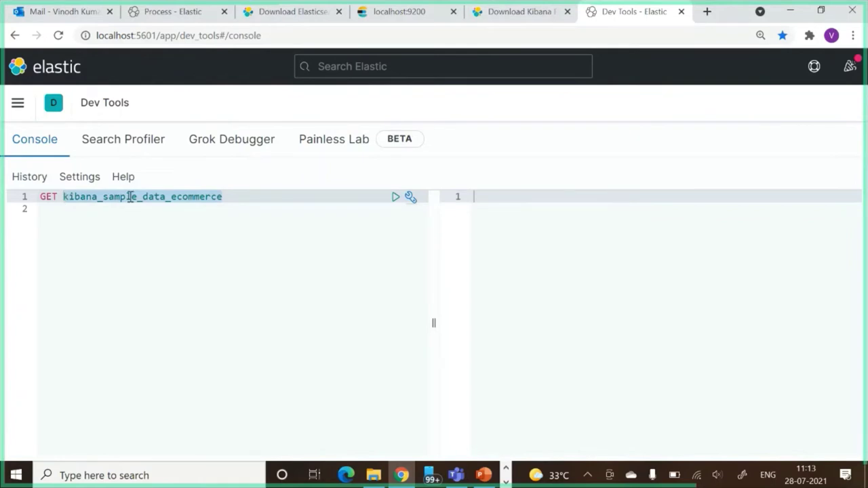
{"action": "left_click", "coordinate": [706, 12]}
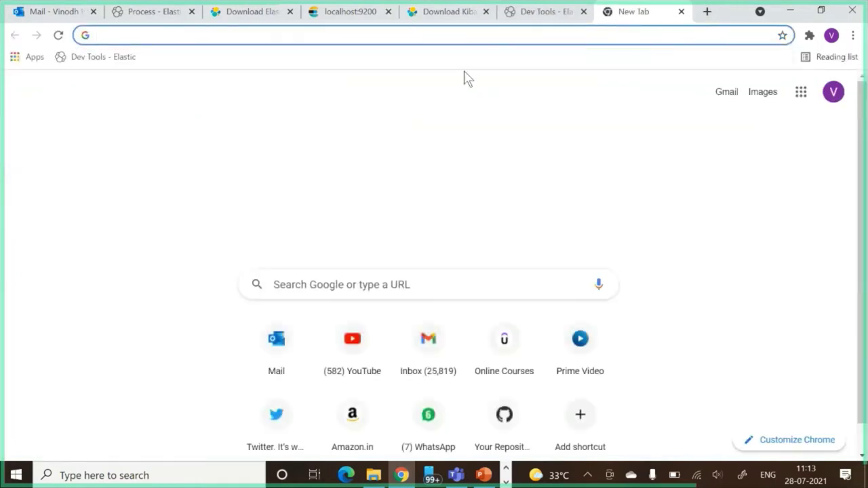
{"action": "key", "text": "ctrl+v"}
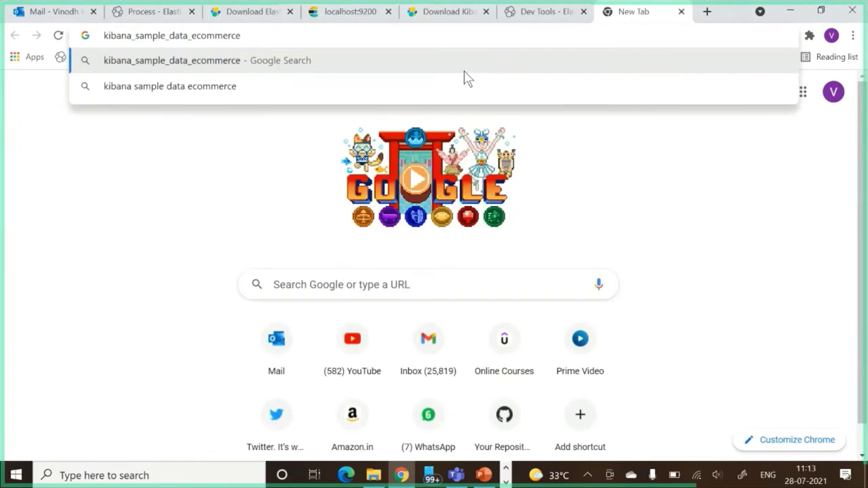
{"action": "key", "text": "BackSpace"}
{"action": "key", "text": "BackSpace"}
{"action": "key", "text": "BackSpace"}
{"action": "key", "text": "BackSpace"}
{"action": "key", "text": "BackSpace"}
{"action": "key", "text": "BackSpace"}
{"action": "key", "text": "BackSpace"}
{"action": "key", "text": "BackSpace"}
{"action": "key", "text": "BackSpace"}
{"action": "key", "text": "BackSpace"}
{"action": "key", "text": "BackSpace"}
{"action": "key", "text": "BackSpace"}
{"action": "key", "text": "BackSpace"}
{"action": "key", "text": "BackSpace"}
{"action": "key", "text": "BackSpace"}
{"action": "key", "text": "BackSpace"}
{"action": "key", "text": "BackSpace"}
{"action": "key", "text": "BackSpace"}
{"action": "key", "text": "BackSpace"}
{"action": "key", "text": "BackSpace"}
{"action": "key", "text": "BackSpace"}
{"action": "key", "text": "BackSpace"}
{"action": "key", "text": "BackSpace"}
{"action": "key", "text": "BackSpace"}
{"action": "key", "text": "BackSpace"}
{"action": "key", "text": "BackSpace"}
{"action": "key", "text": "BackSpace"}
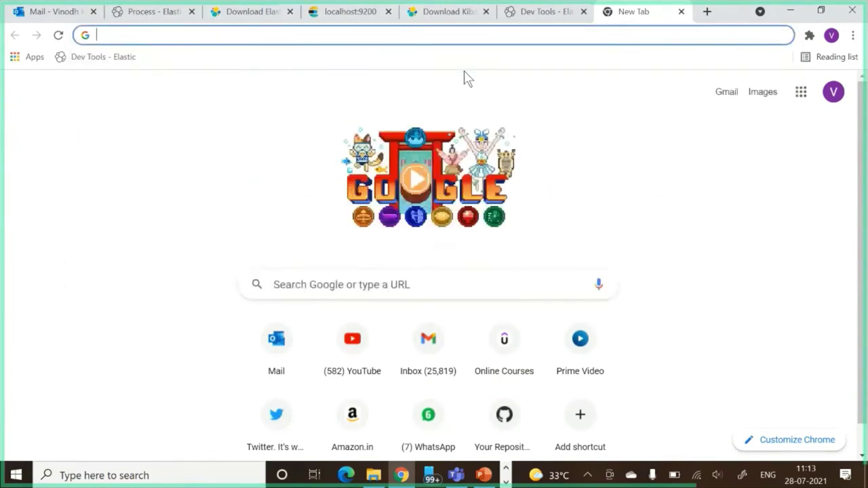
Load the Elasticsearch endpoint localhost:9200 in the new tab
{"action": "type", "text": "localhost:"}
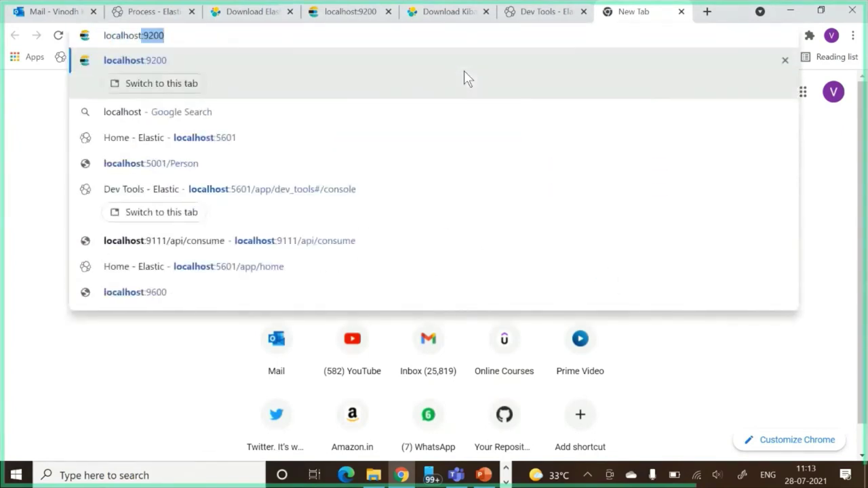
{"action": "type", "text": "9200"}
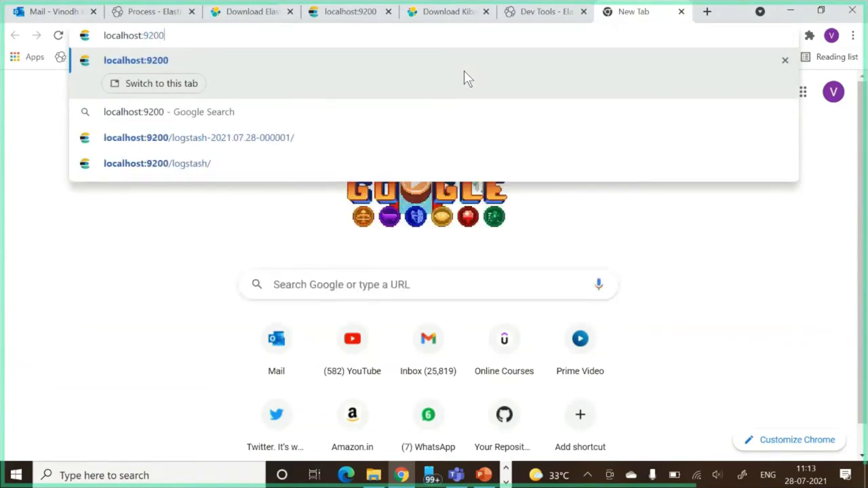
{"action": "key", "text": "Return"}
Append the copied index name to the address and load localhost:9200/kibana_sample_data_ecommerce to show its mappings
{"action": "left_click", "coordinate": [163, 34]}
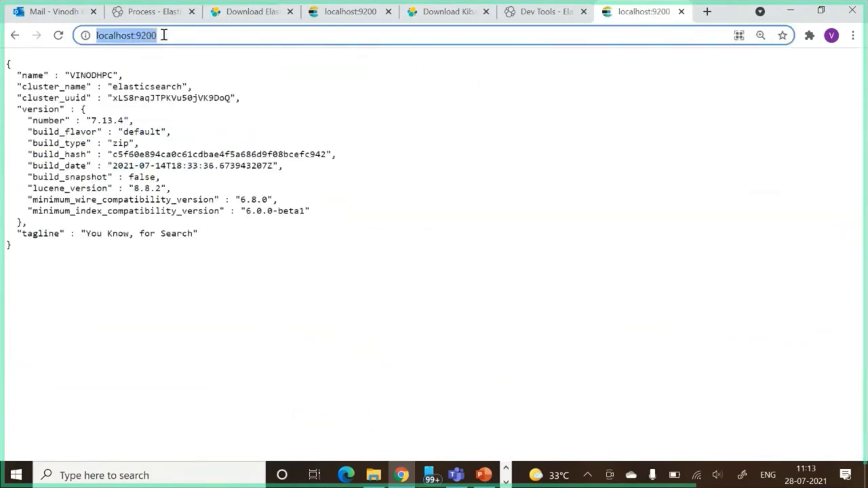
{"action": "left_click", "coordinate": [163, 35]}
{"action": "type", "text": "/"}
{"action": "key", "text": "ctrl+v"}
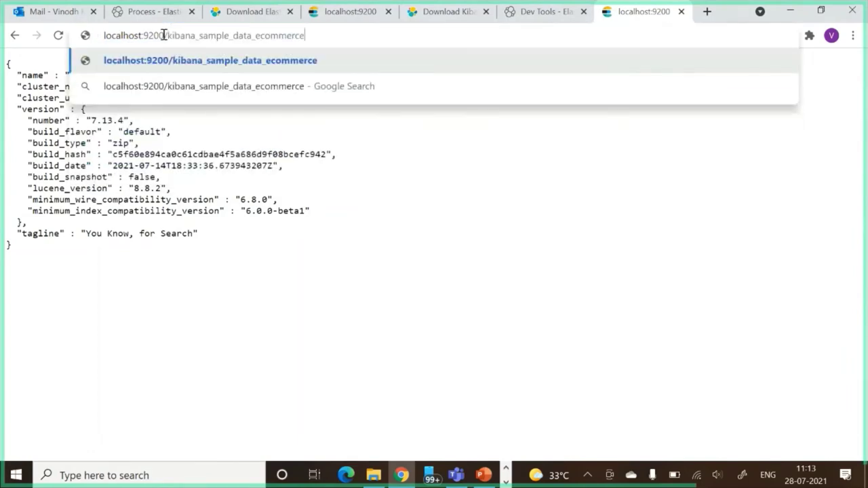
{"action": "key", "text": "Return"}
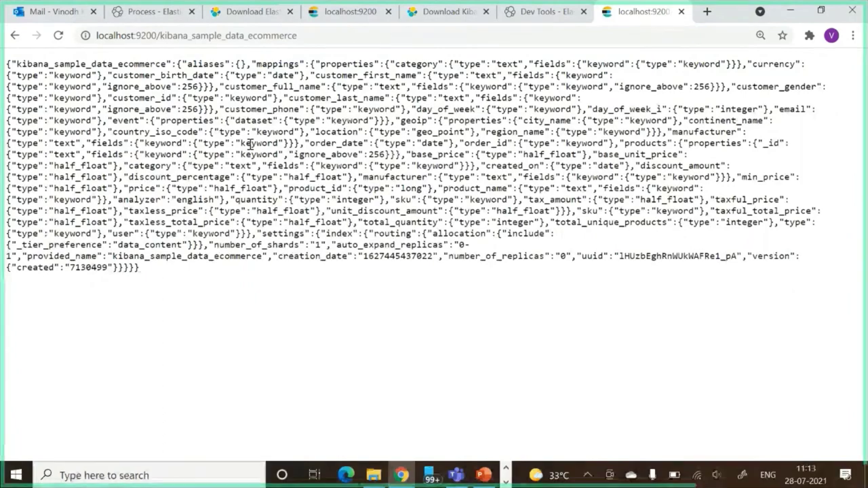
{"action": "key", "text": "ctrl+plus"}
{"action": "key", "text": "ctrl+plus"}
{"action": "key", "text": "ctrl+plus"}
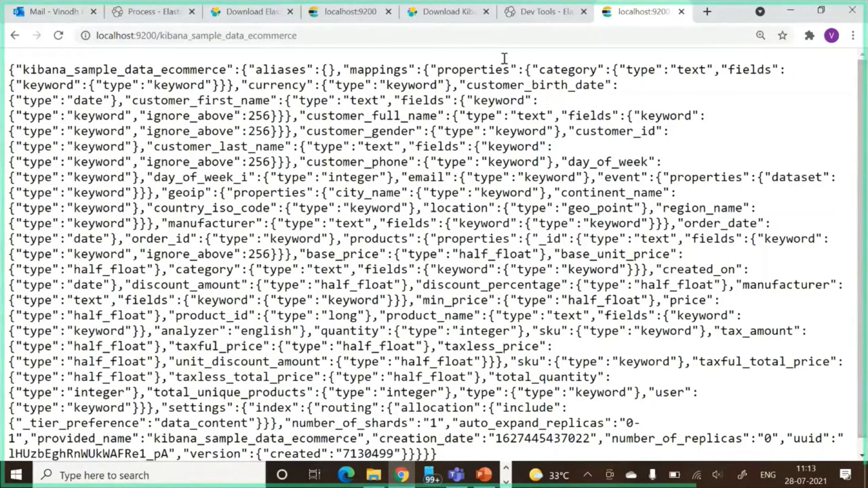
Extend the address to localhost:9200/kibana_sample_data_ecommerce/_search to query the index's documents, and highlight the index part of the URL
{"action": "left_click", "coordinate": [314, 37]}
{"action": "left_click", "coordinate": [331, 36]}
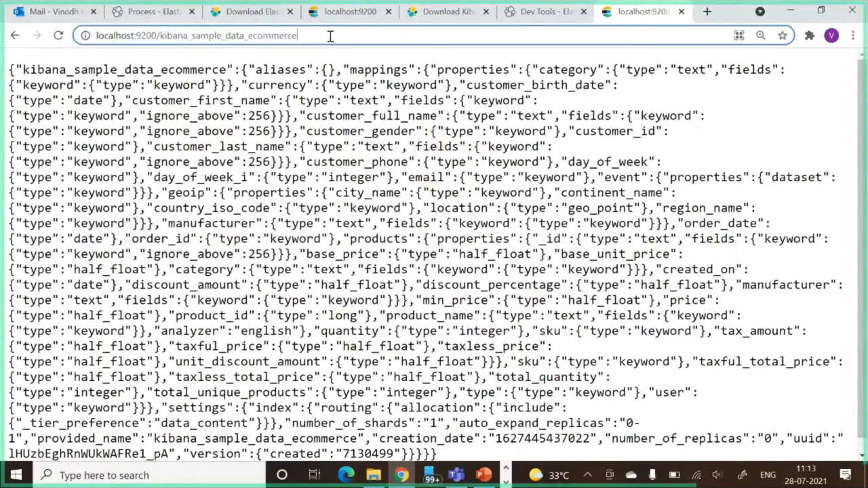
{"action": "type", "text": "/"}
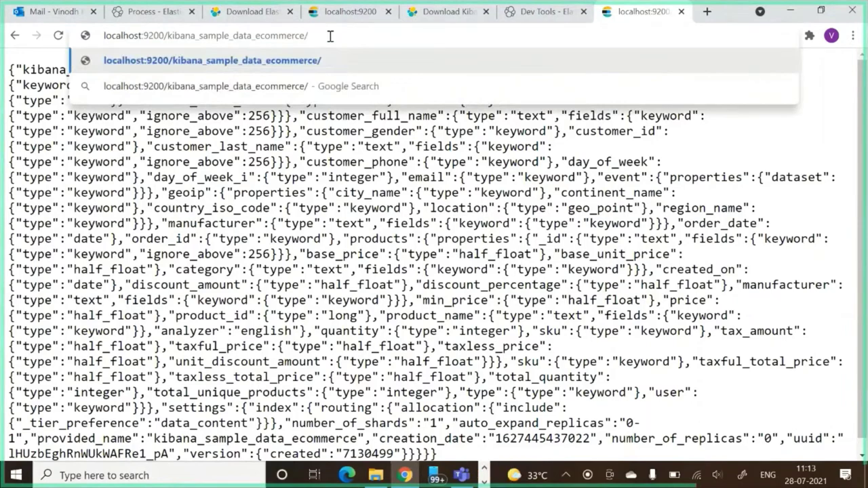
{"action": "type", "text": "_search"}
{"action": "key", "text": "Return"}
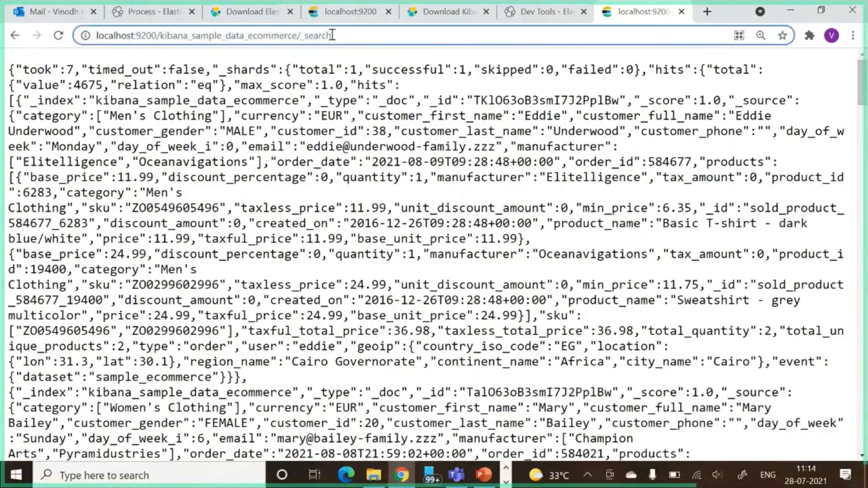
{"action": "left_click_drag", "start_coordinate": [332, 35], "coordinate": [87, 41]}
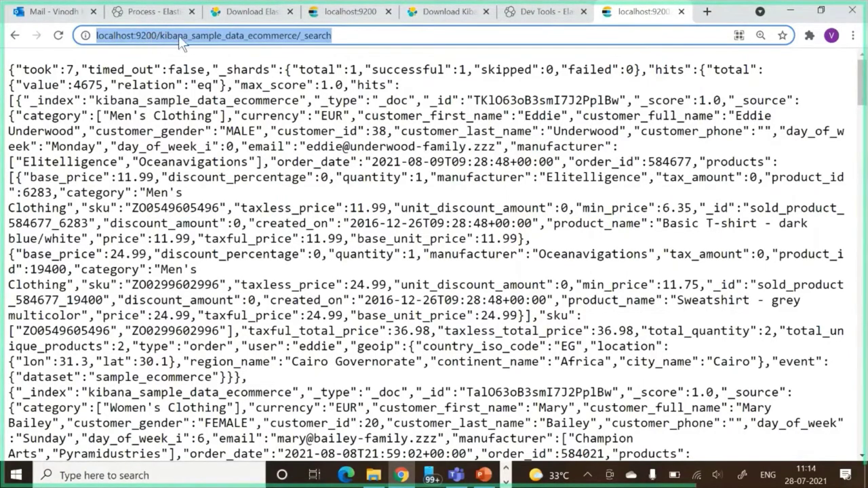
{"action": "left_click_drag", "start_coordinate": [158, 35], "coordinate": [301, 42]}
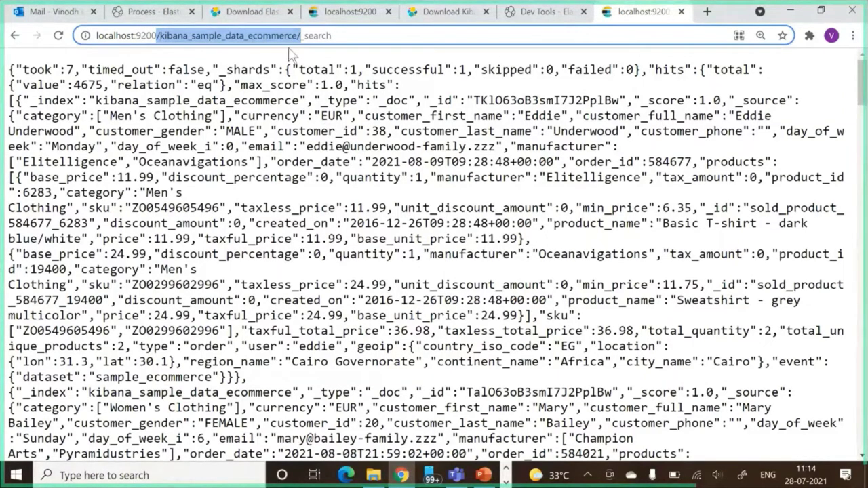
Examine the _search part of the URL and the returned eCommerce documents, highlighting the first document's source fields and reading to the end
{"action": "left_click", "coordinate": [343, 36]}
{"action": "left_click_drag", "start_coordinate": [343, 35], "coordinate": [308, 35]}
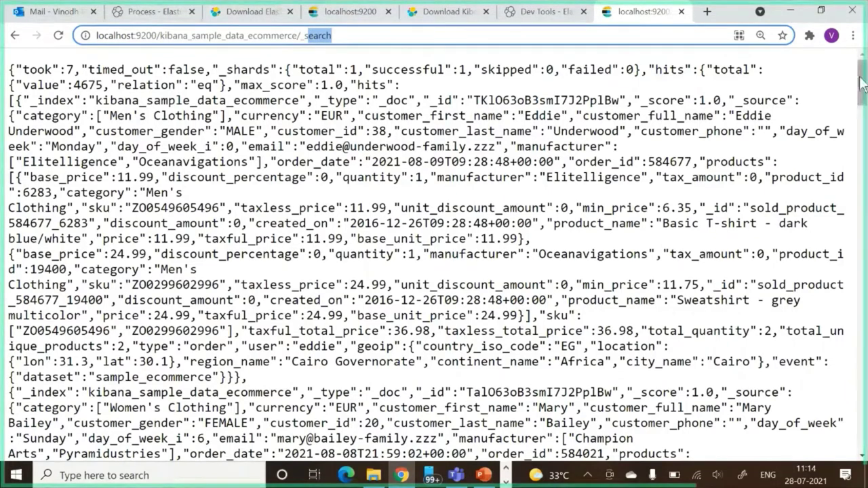
{"action": "left_click_drag", "start_coordinate": [862, 80], "coordinate": [861, 81]}
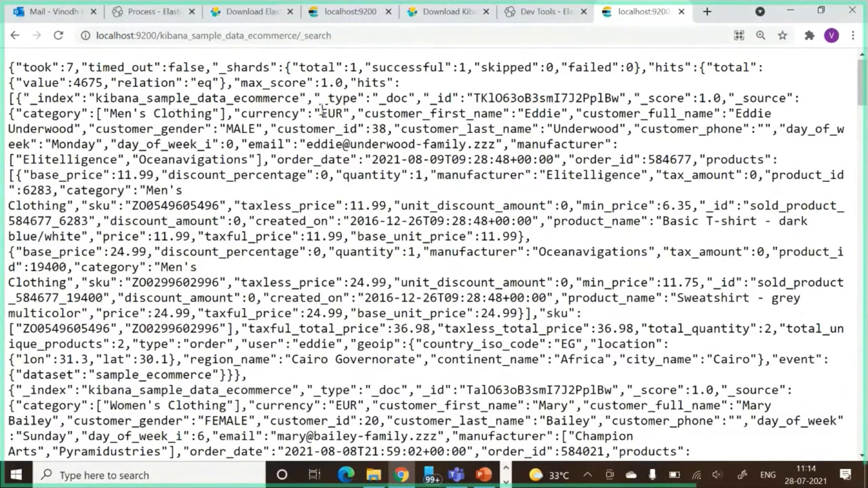
{"action": "left_click_drag", "start_coordinate": [9, 118], "coordinate": [672, 119]}
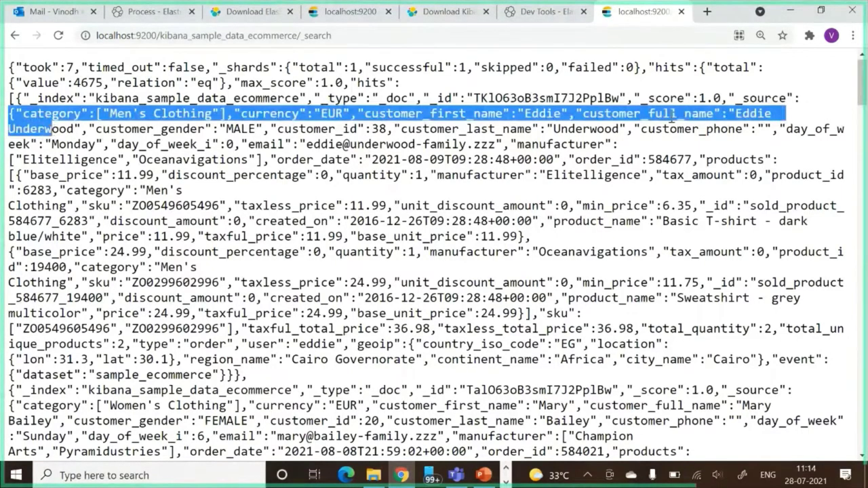
{"action": "left_click", "coordinate": [866, 95]}
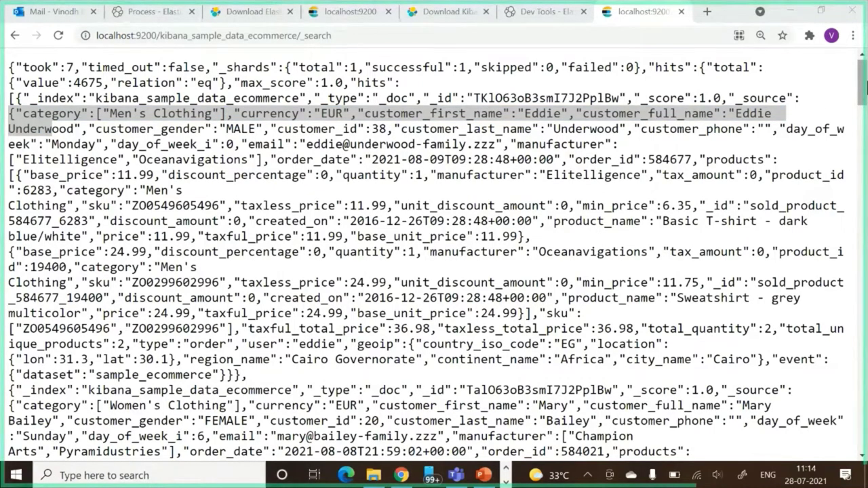
{"action": "left_click_drag", "start_coordinate": [861, 88], "coordinate": [862, 430]}
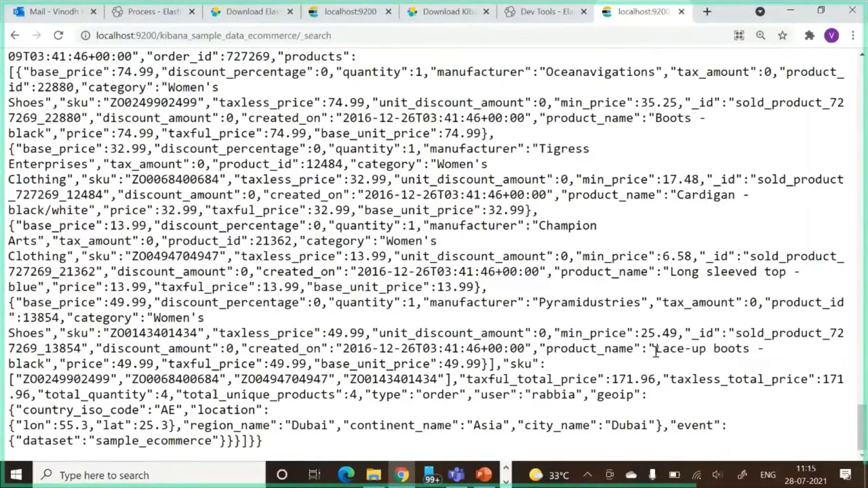
Copy the product name "Lace-up boots - black" from the last document in the search response
{"action": "left_click_drag", "start_coordinate": [655, 349], "coordinate": [44, 365]}
{"action": "key", "text": "ctrl+c"}
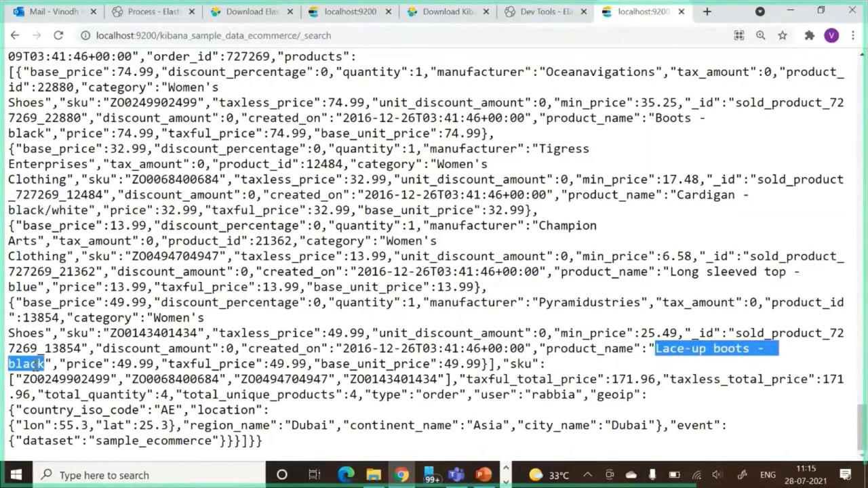
{"action": "right_click", "coordinate": [39, 364]}
{"action": "left_click", "coordinate": [58, 376]}
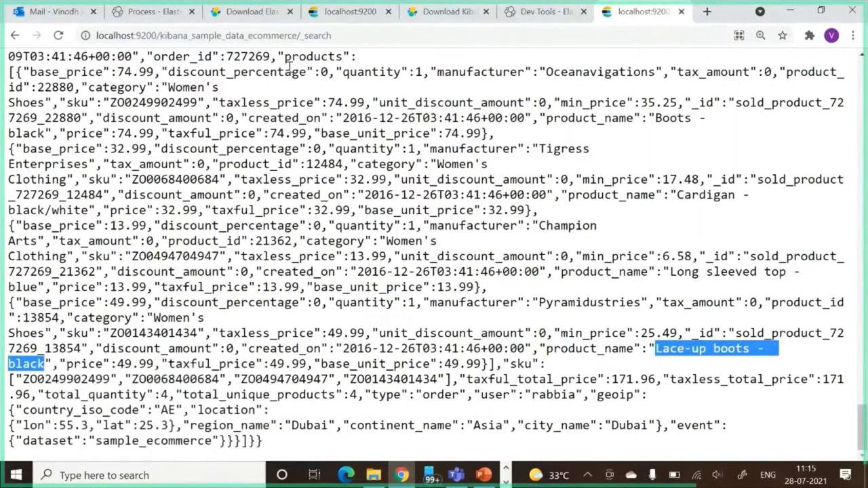
Append ?q=product_name:Lace-up boots - black to the _search address and load the filtered query
{"action": "left_click", "coordinate": [338, 37]}
{"action": "left_click", "coordinate": [350, 36]}
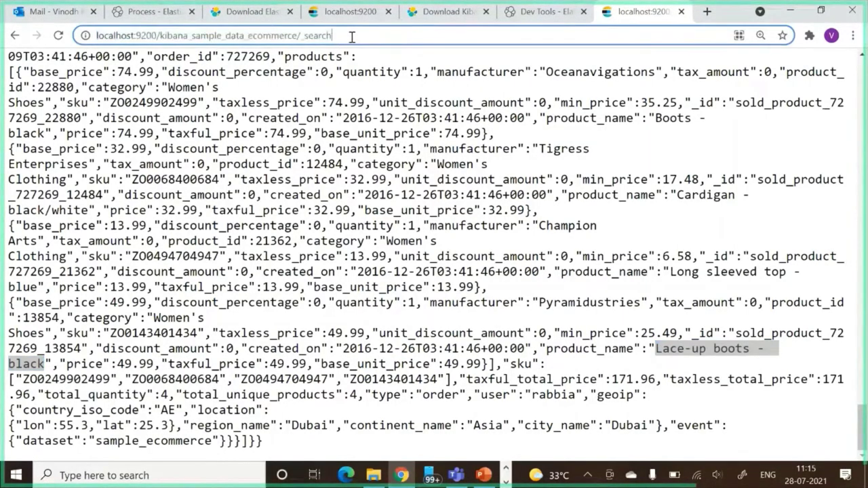
{"action": "type", "text": "?"}
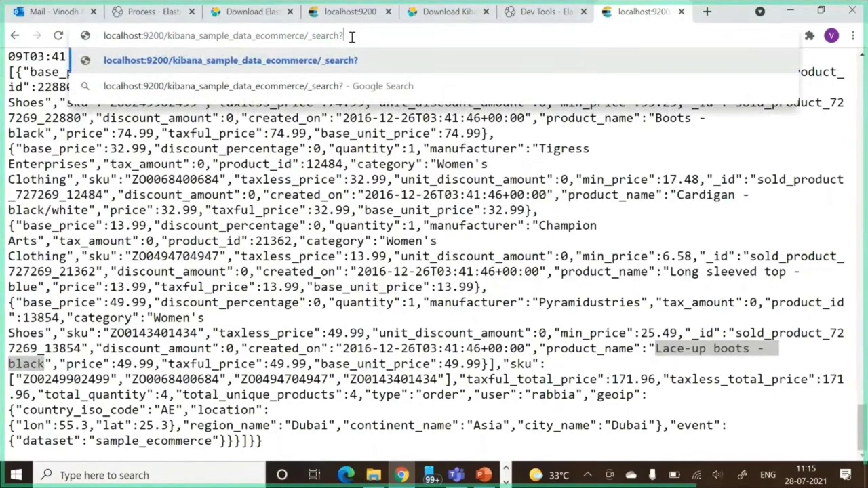
{"action": "type", "text": "q="}
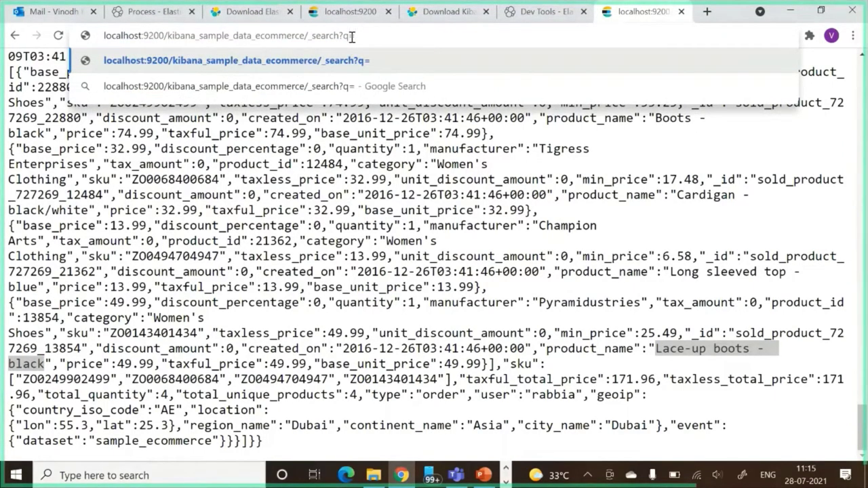
{"action": "type", "text": "prod"}
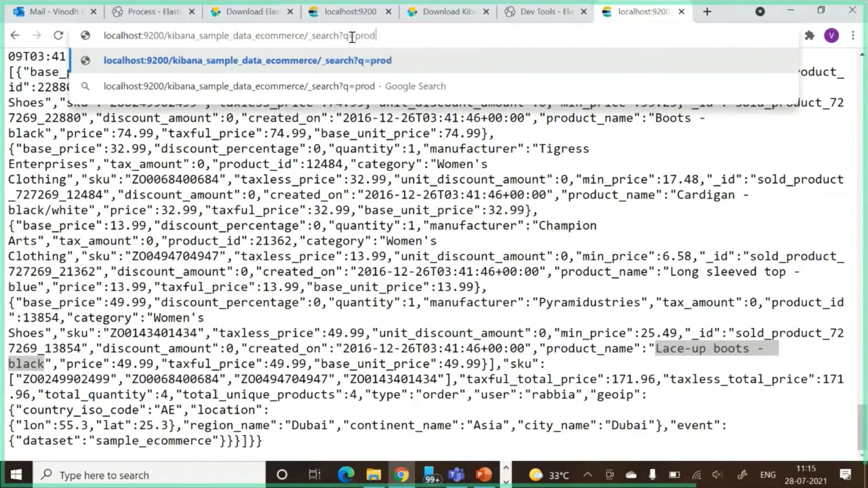
{"action": "type", "text": "uct_name"}
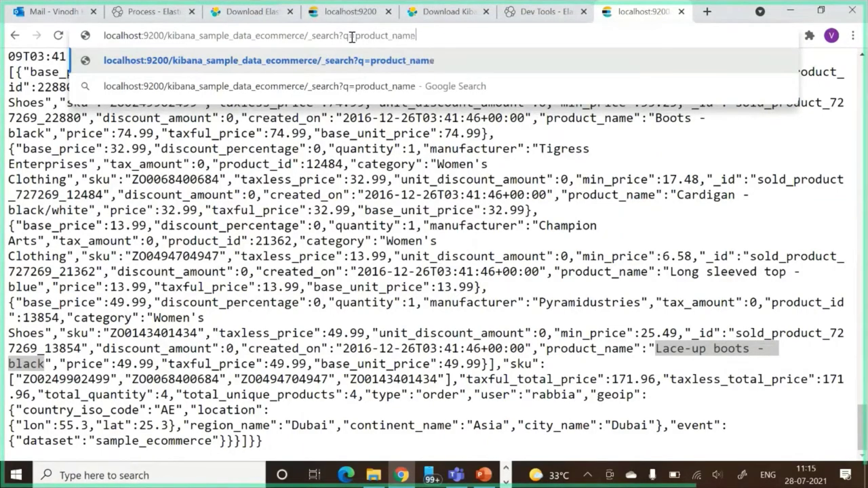
{"action": "type", "text": ":"}
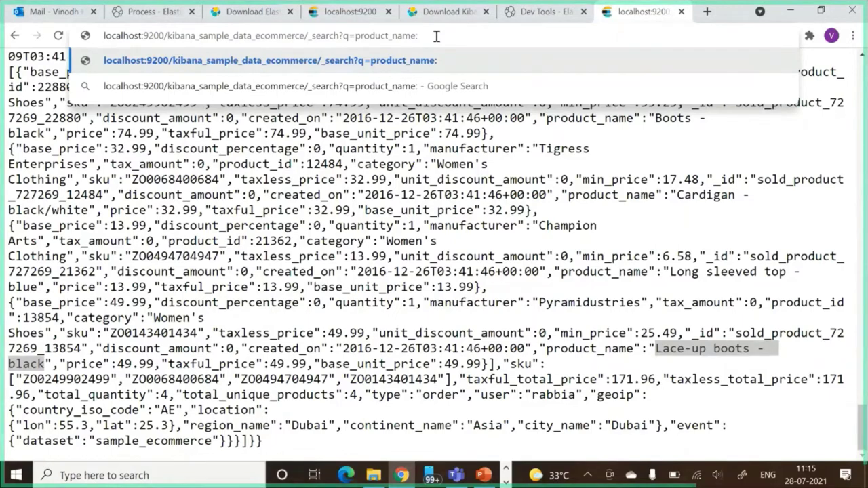
{"action": "key", "text": "ctrl+v"}
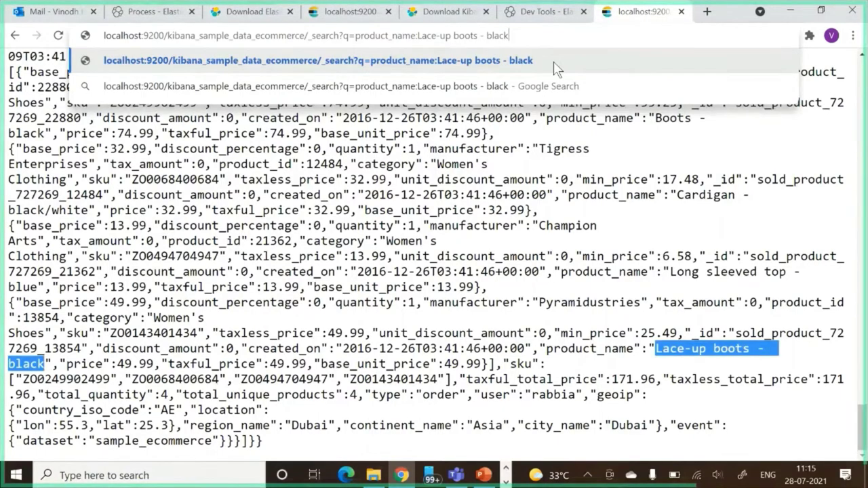
{"action": "left_click", "coordinate": [554, 63]}
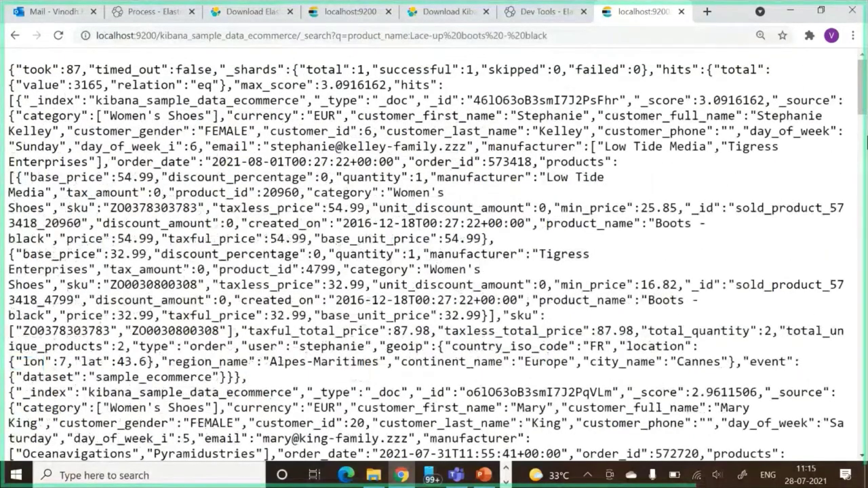
Highlight the host and index part of the query URL, return to the Kibana Dev Tools console page and maximize the browser window
{"action": "left_click_drag", "start_coordinate": [97, 35], "coordinate": [296, 35]}
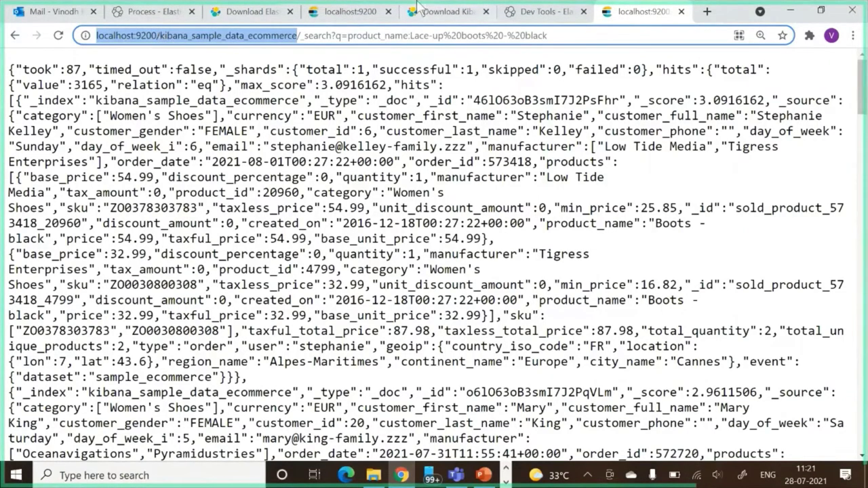
{"action": "double_click", "coordinate": [736, 12]}
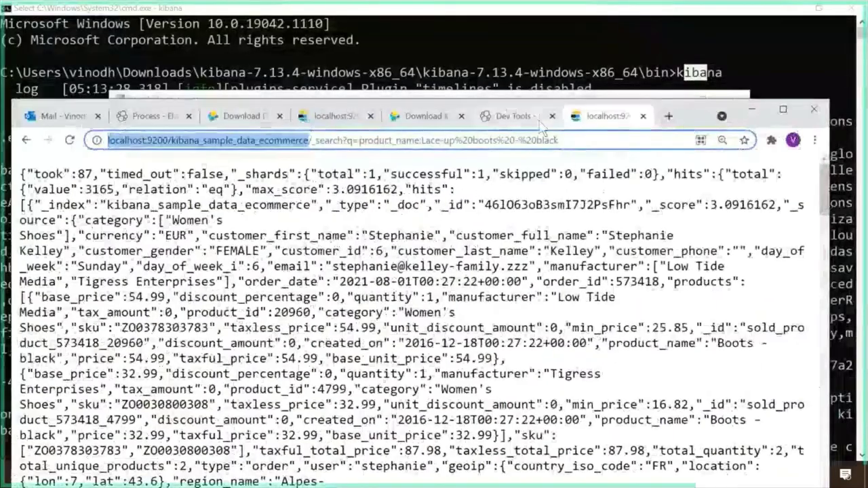
{"action": "left_click", "coordinate": [420, 116]}
{"action": "left_click", "coordinate": [332, 116]}
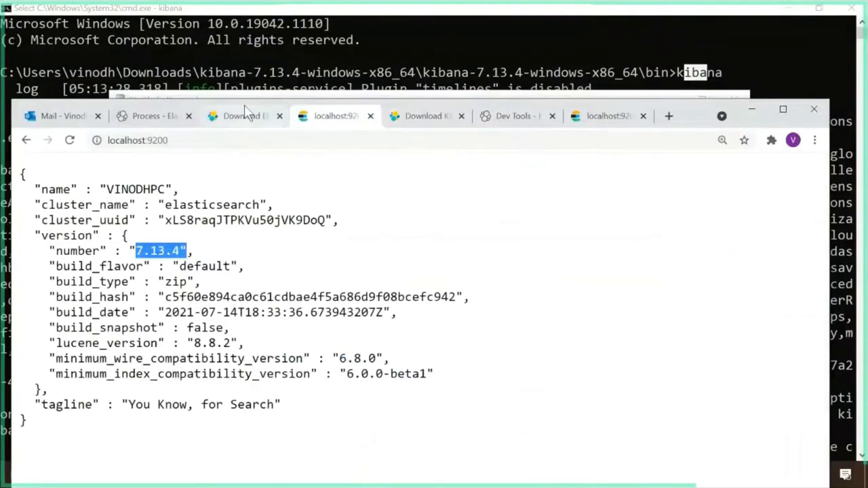
{"action": "left_click", "coordinate": [245, 112]}
{"action": "left_click", "coordinate": [504, 116]}
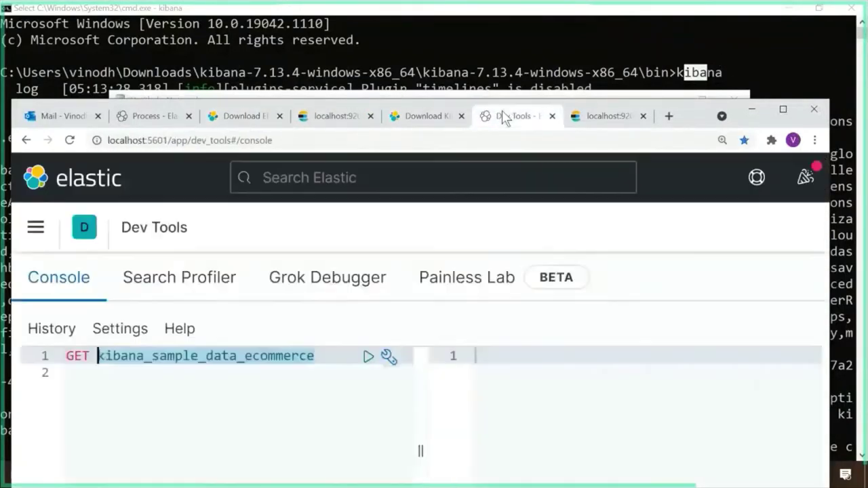
{"action": "left_click", "coordinate": [782, 107]}
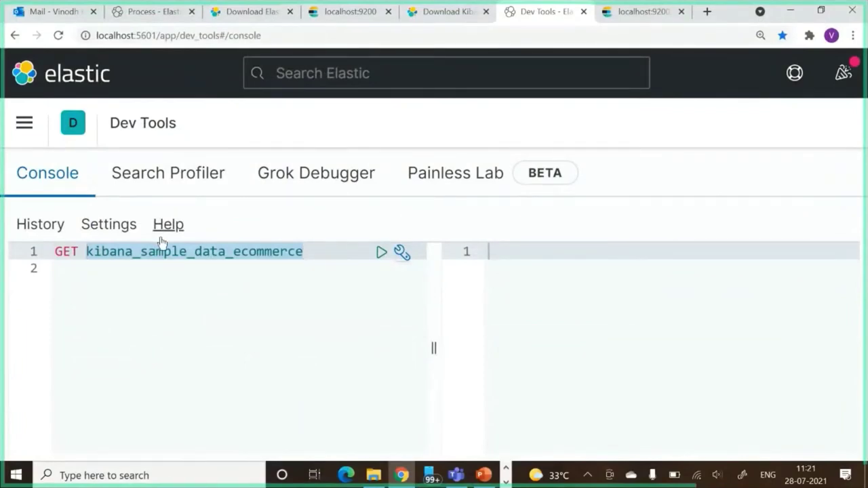
Highlight the index name kibana_sample_data_ecommerce and the GET method in the console request
{"action": "left_click", "coordinate": [311, 253]}
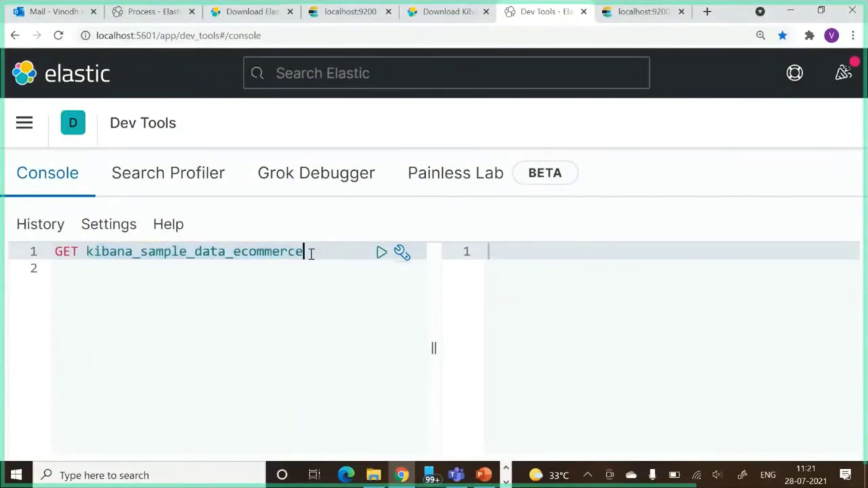
{"action": "left_click_drag", "start_coordinate": [305, 253], "coordinate": [87, 253]}
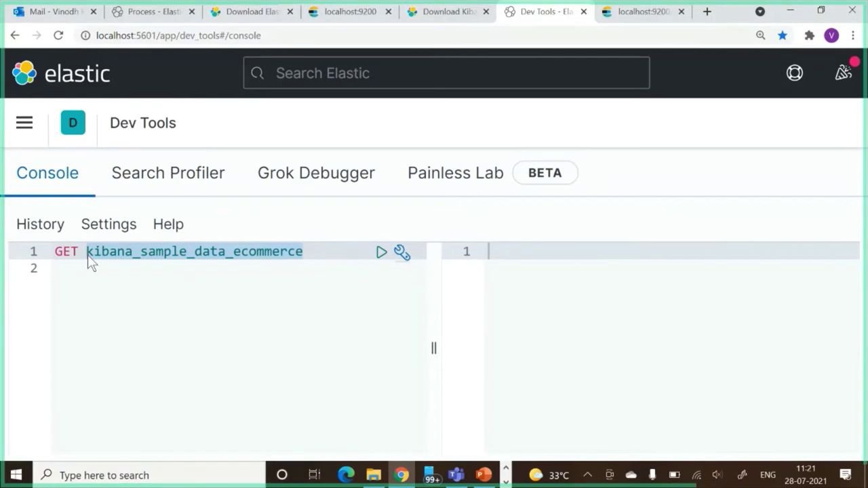
{"action": "left_click", "coordinate": [78, 251]}
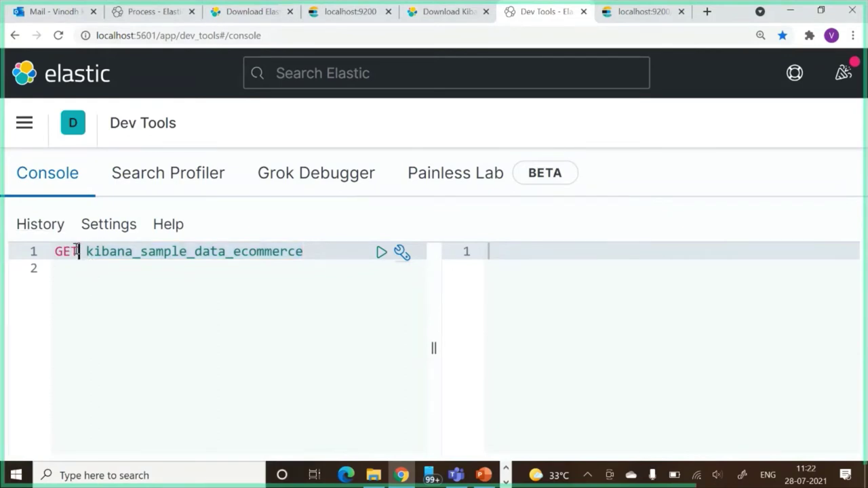
{"action": "left_click_drag", "start_coordinate": [78, 251], "coordinate": [51, 256]}
{"action": "double_click", "coordinate": [71, 251]}
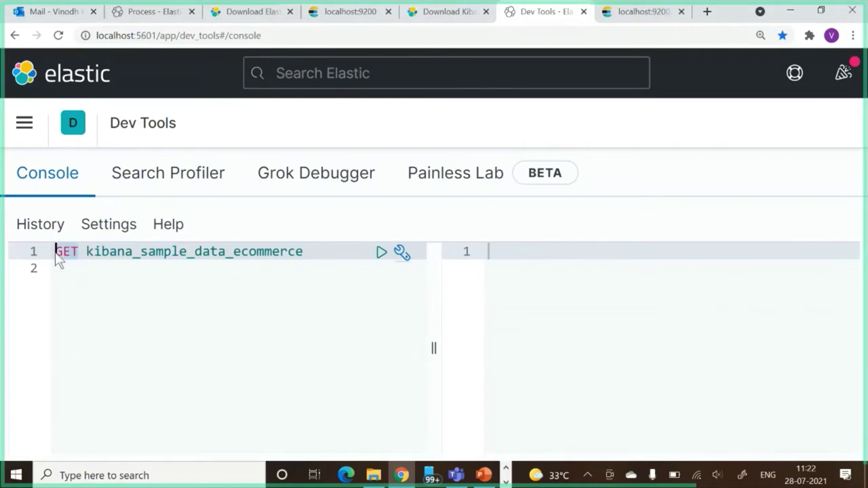
Extend the console request to GET kibana_sample_data_ecommerce/_doc/1 and run it
{"action": "left_click", "coordinate": [319, 246]}
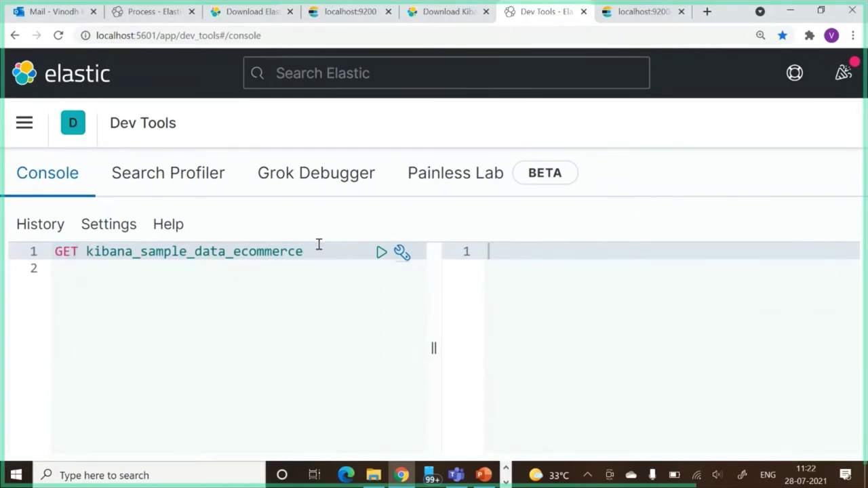
{"action": "type", "text": "/_se"}
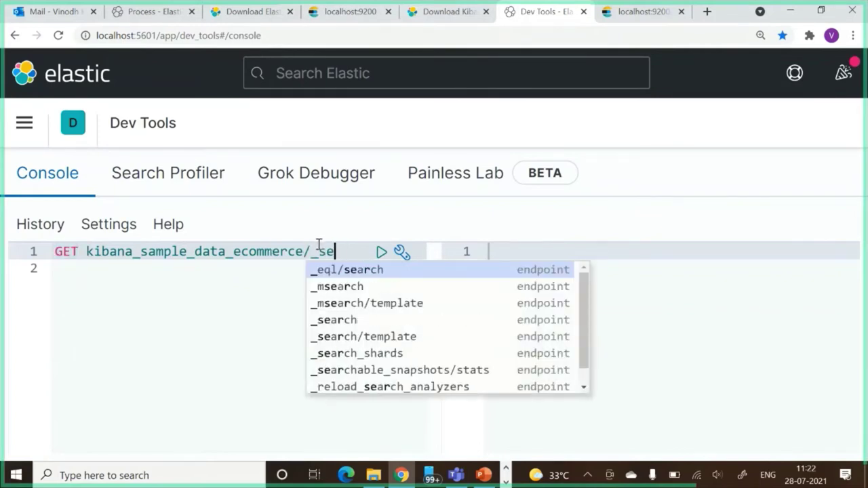
{"action": "type", "text": "arch"}
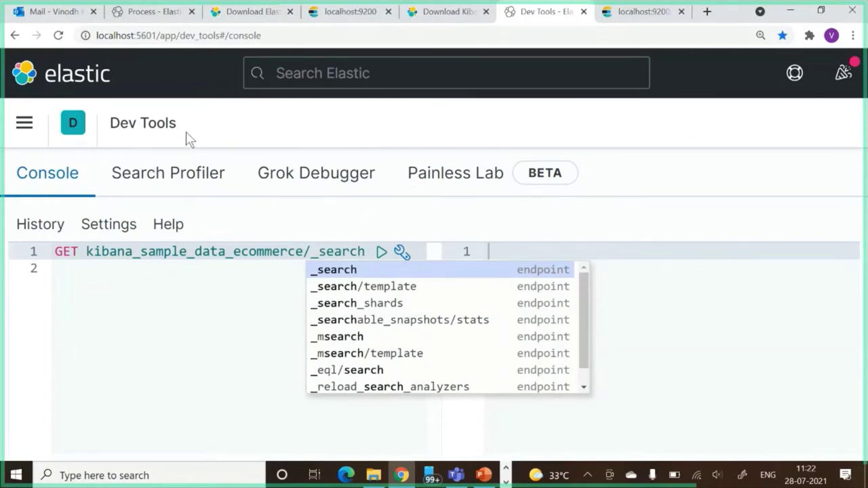
{"action": "key", "text": "BackSpace"}
{"action": "key", "text": "BackSpace"}
{"action": "key", "text": "BackSpace"}
{"action": "key", "text": "BackSpace"}
{"action": "key", "text": "BackSpace"}
{"action": "key", "text": "BackSpace"}
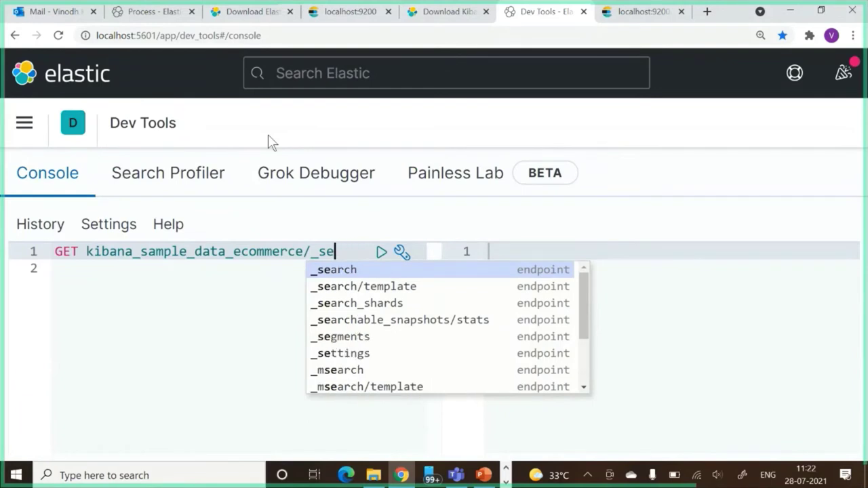
{"action": "type", "text": "doc/1"}
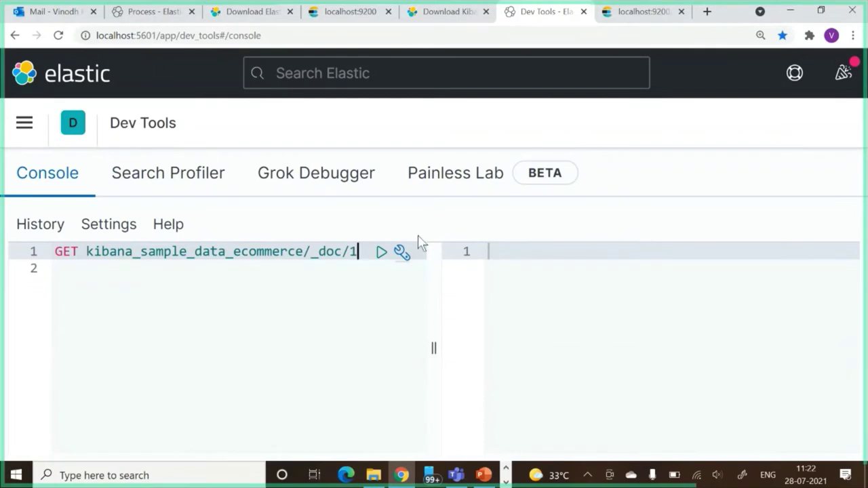
{"action": "left_click", "coordinate": [382, 252]}
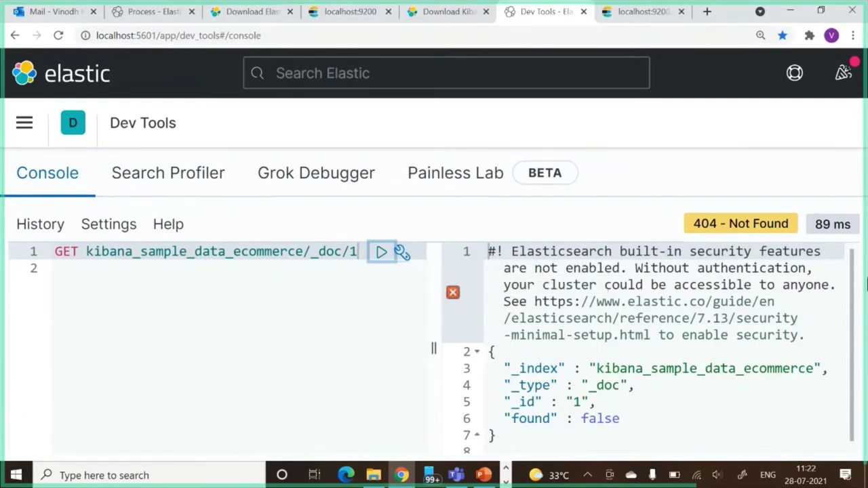
{"action": "left_click", "coordinate": [360, 252]}
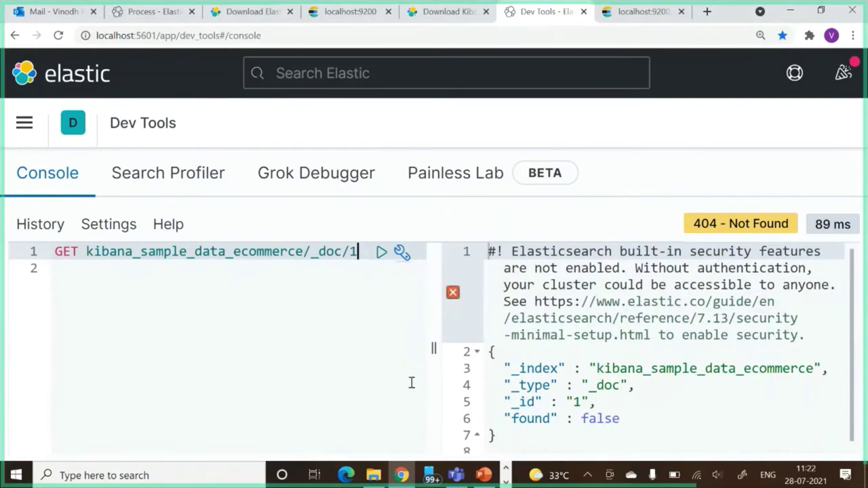
{"action": "left_click", "coordinate": [400, 475]}
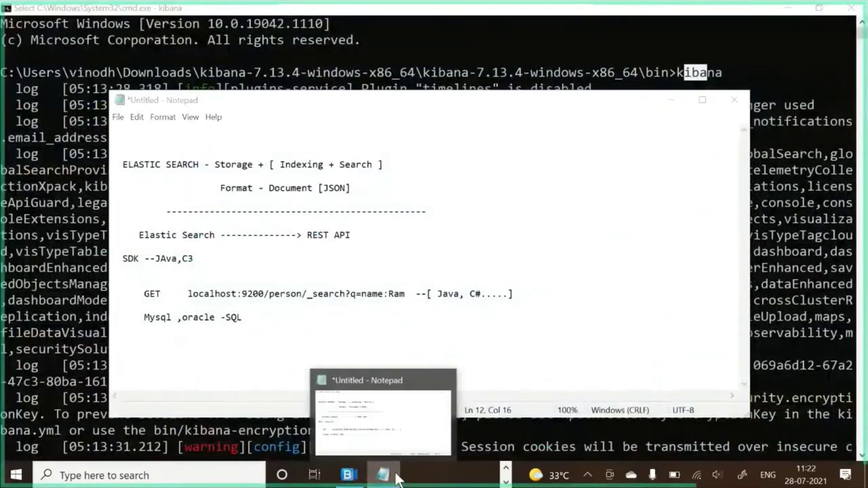
{"action": "left_click", "coordinate": [383, 475]}
{"action": "left_click", "coordinate": [506, 470]}
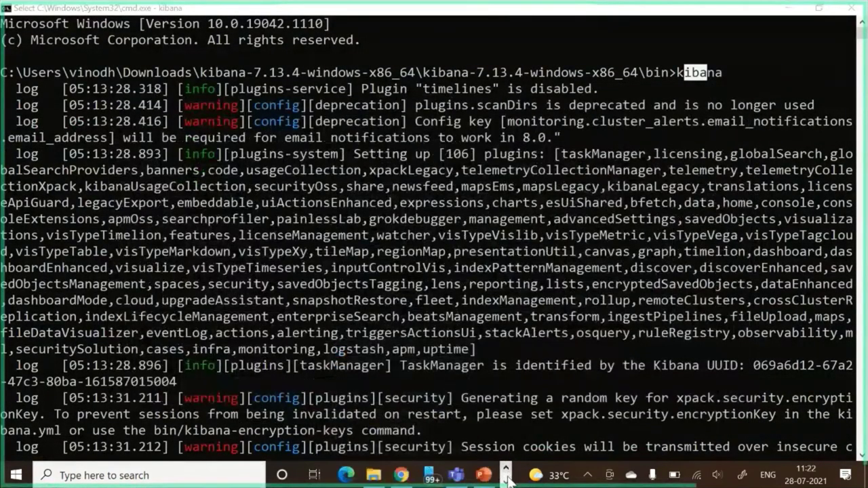
{"action": "left_click", "coordinate": [506, 480]}
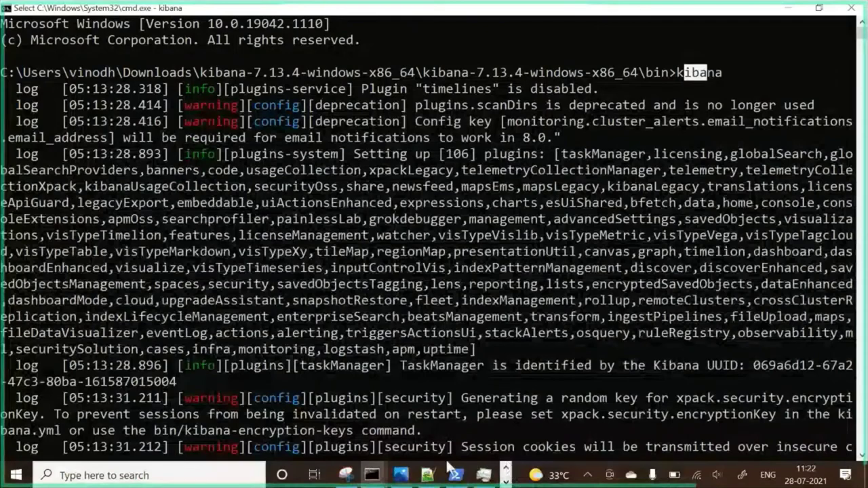
{"action": "left_click", "coordinate": [509, 482]}
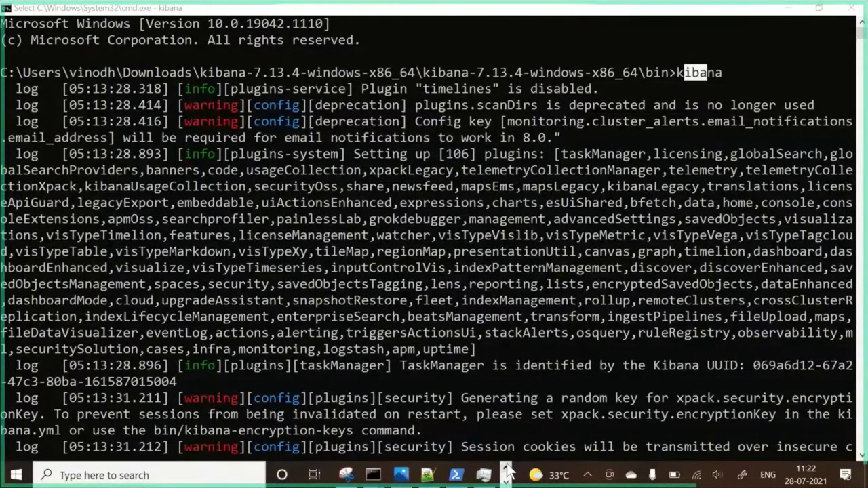
{"action": "left_click", "coordinate": [507, 472]}
{"action": "left_click", "coordinate": [401, 475]}
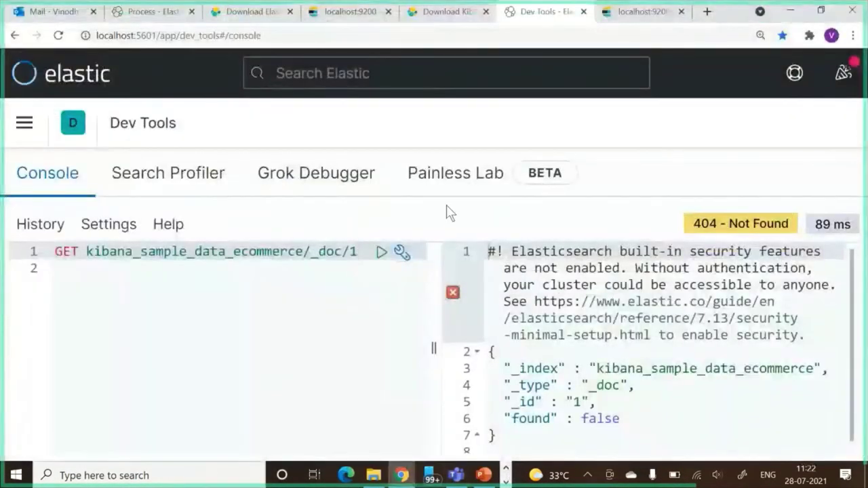
Show the JSON response of the product_name:Lace-up boots - black query and look through it to the last hit
{"action": "left_click", "coordinate": [647, 13]}
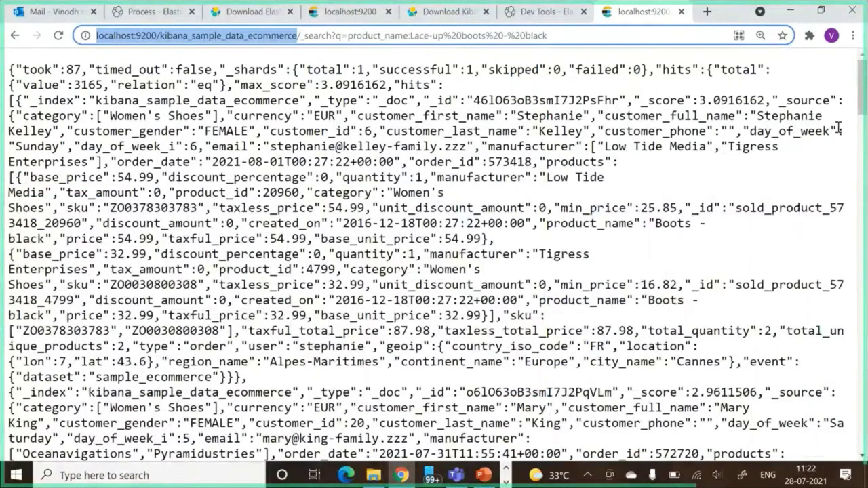
{"action": "left_click", "coordinate": [862, 119]}
{"action": "left_click_drag", "start_coordinate": [863, 119], "coordinate": [795, 346]}
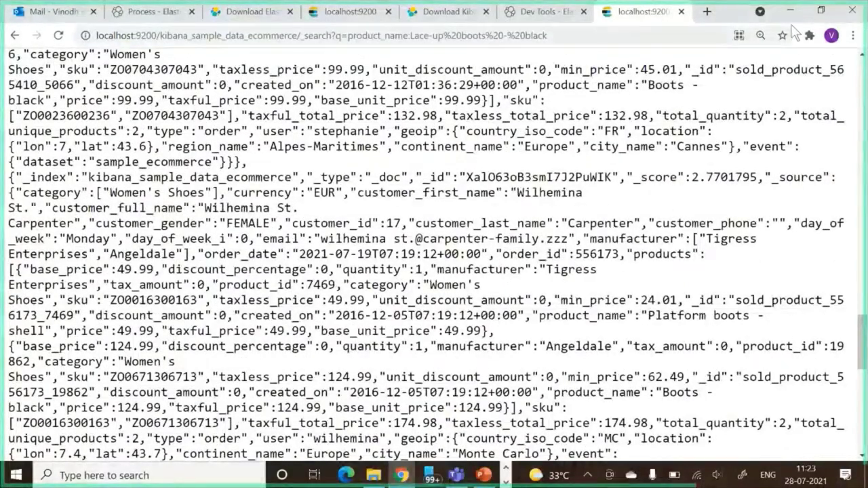
{"action": "left_click_drag", "start_coordinate": [865, 364], "coordinate": [863, 445]}
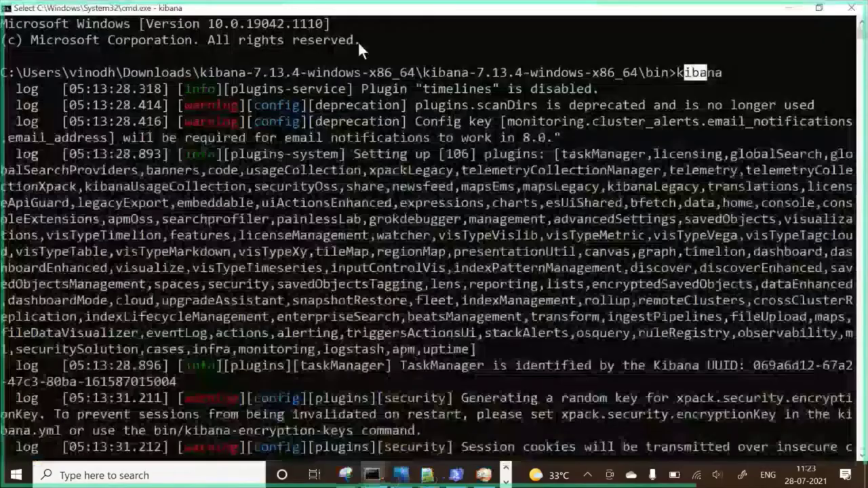
{"action": "left_click", "coordinate": [788, 12]}
{"action": "key", "text": "super"}
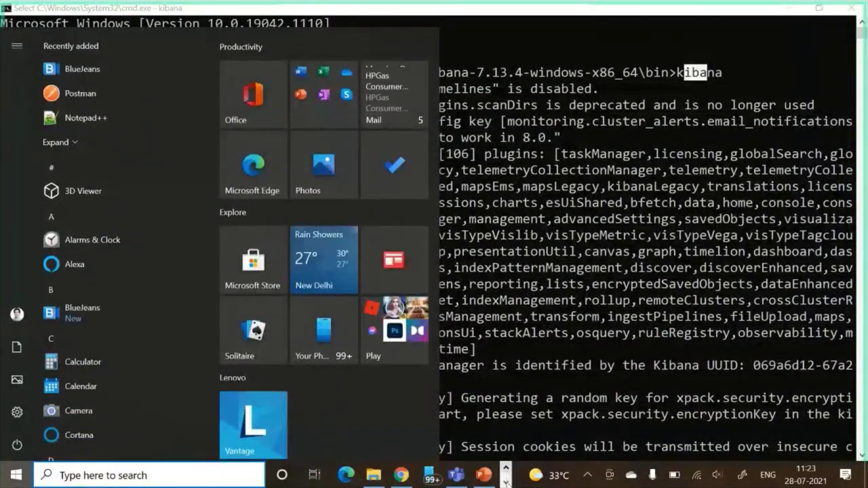
{"action": "left_click", "coordinate": [506, 475]}
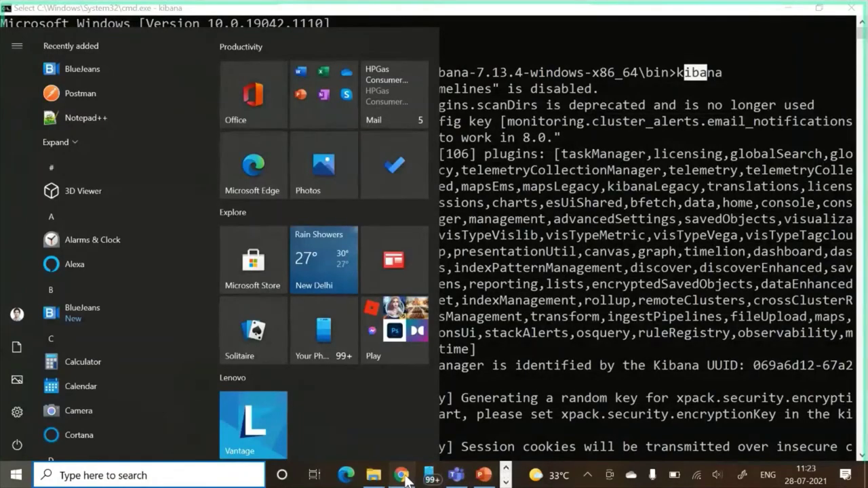
{"action": "left_click", "coordinate": [402, 475]}
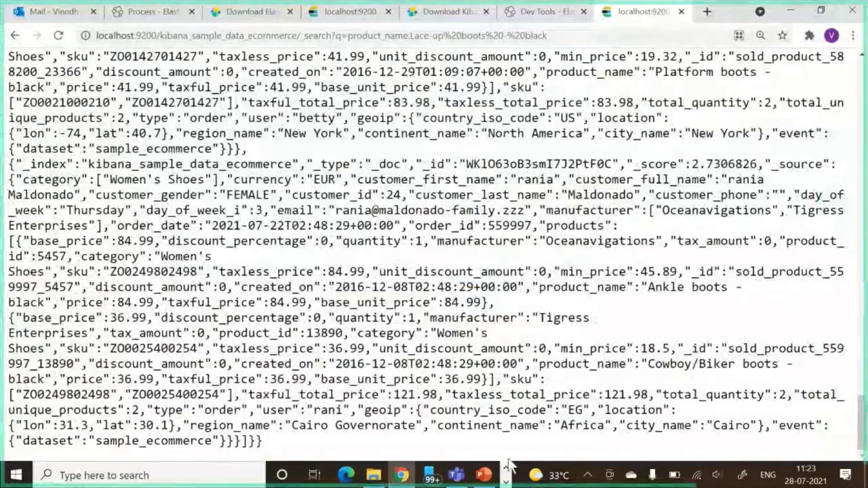
{"action": "left_click", "coordinate": [405, 480]}
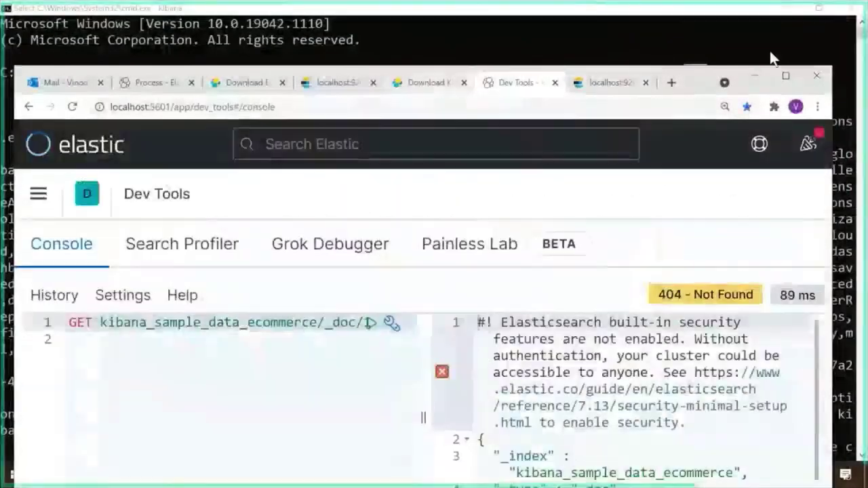
{"action": "left_click", "coordinate": [785, 76]}
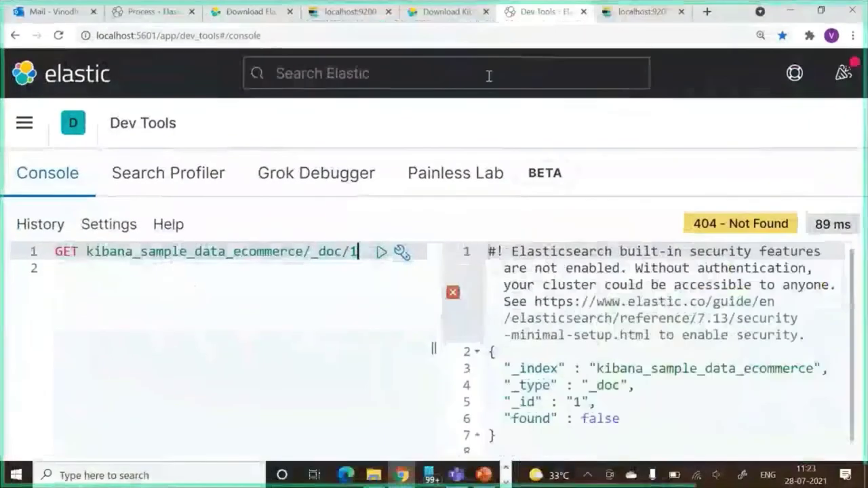
{"action": "double_click", "coordinate": [741, 19]}
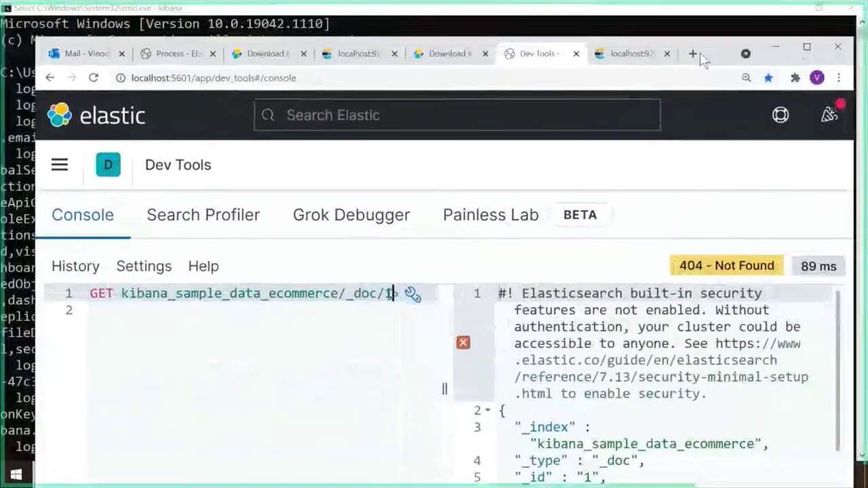
{"action": "left_click", "coordinate": [445, 59]}
{"action": "left_click", "coordinate": [807, 49]}
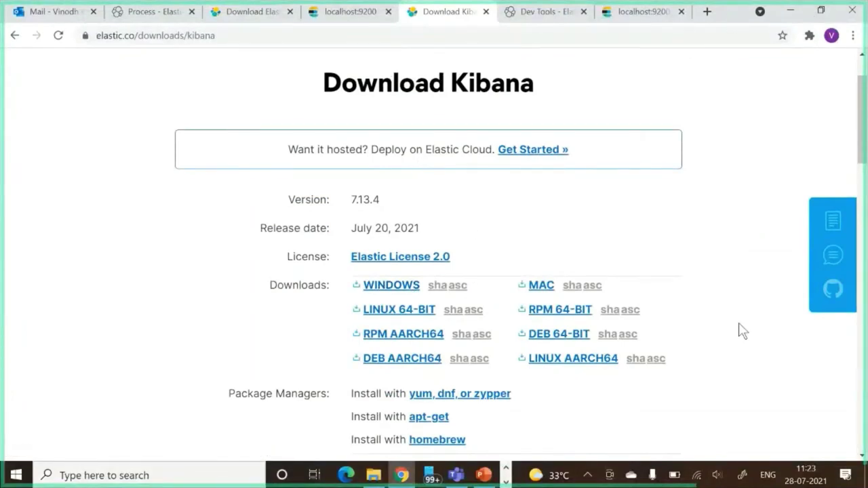
{"action": "left_click", "coordinate": [741, 476]}
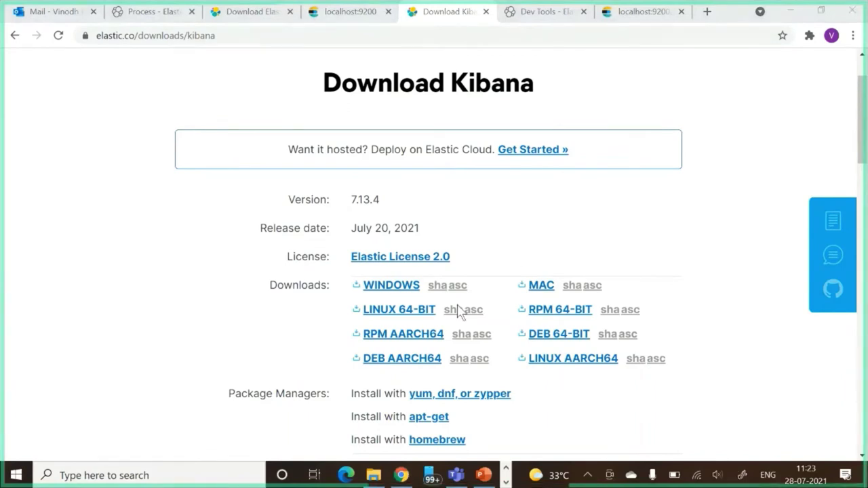
{"action": "scroll", "coordinate": [860, 144], "scroll_direction": "up", "scroll_amount": 2}
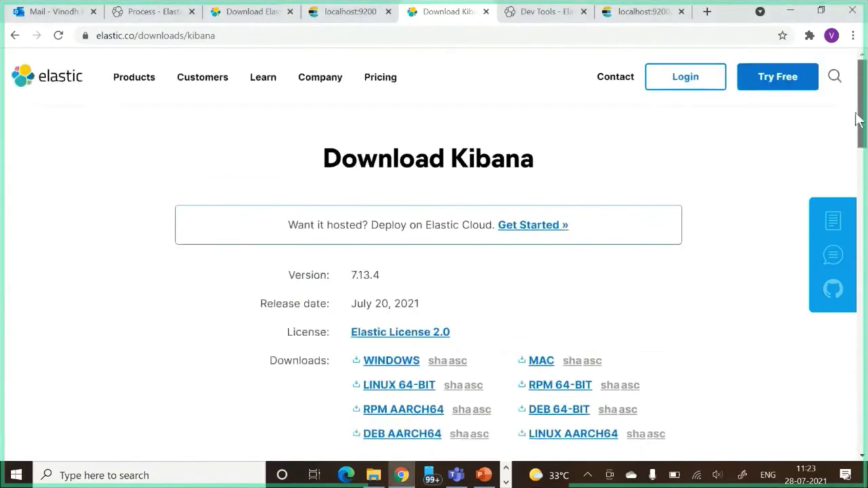
{"action": "left_click", "coordinate": [724, 22]}
{"action": "left_click_drag", "start_coordinate": [724, 22], "coordinate": [698, 62]}
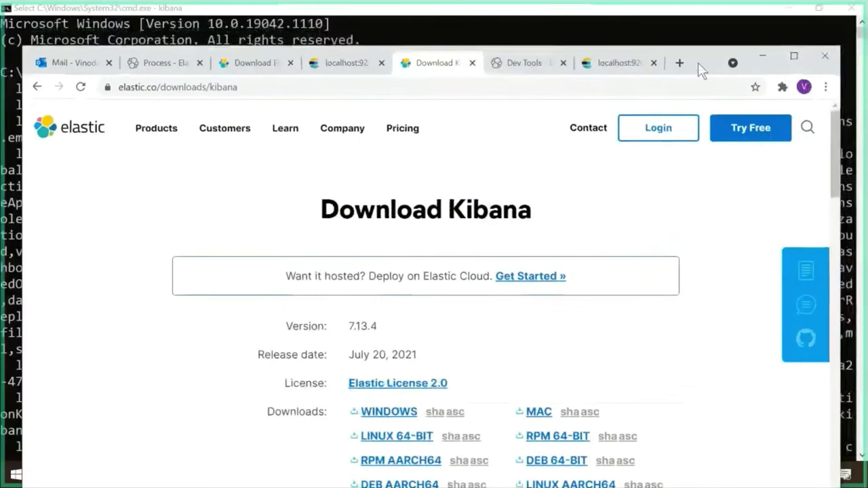
Return to the Kibana page, go to its Home page in a maximized window and reduce the page zoom by two levels
{"action": "left_click", "coordinate": [538, 65]}
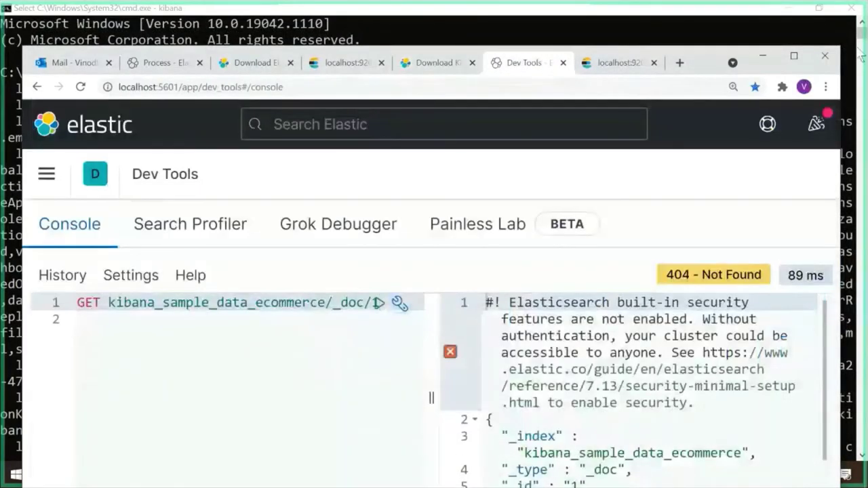
{"action": "left_click", "coordinate": [799, 60]}
{"action": "left_click", "coordinate": [88, 80]}
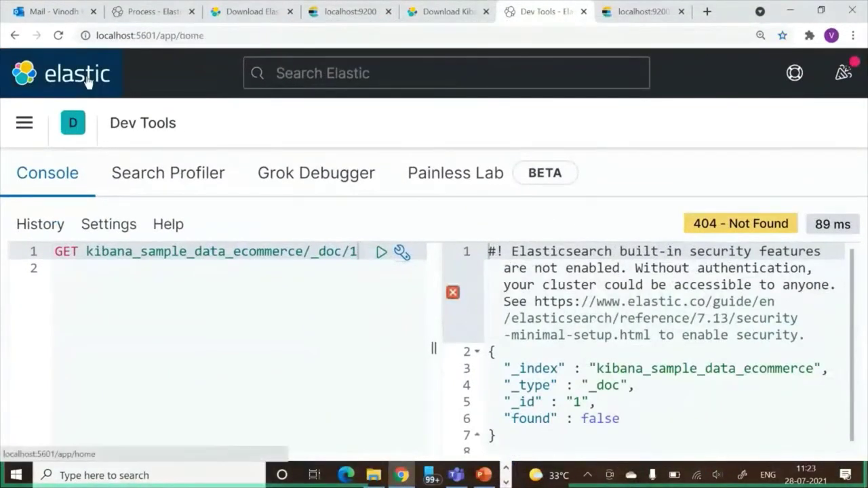
{"action": "left_click", "coordinate": [822, 10]}
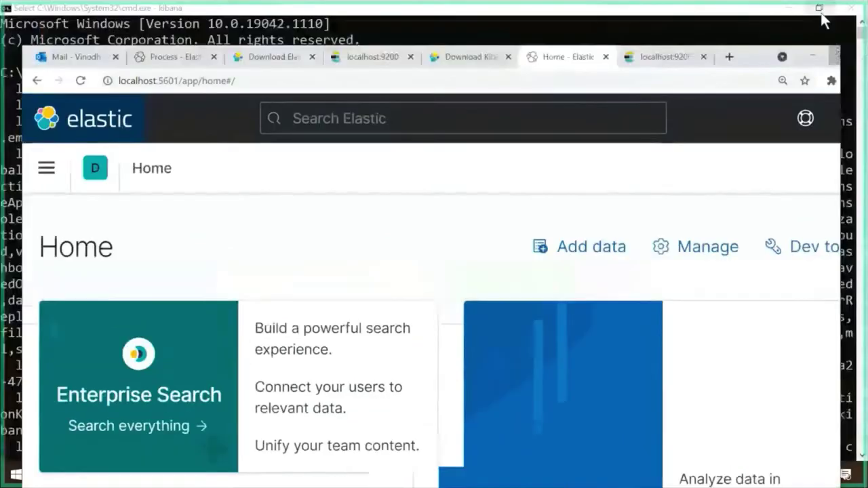
{"action": "left_click", "coordinate": [802, 53]}
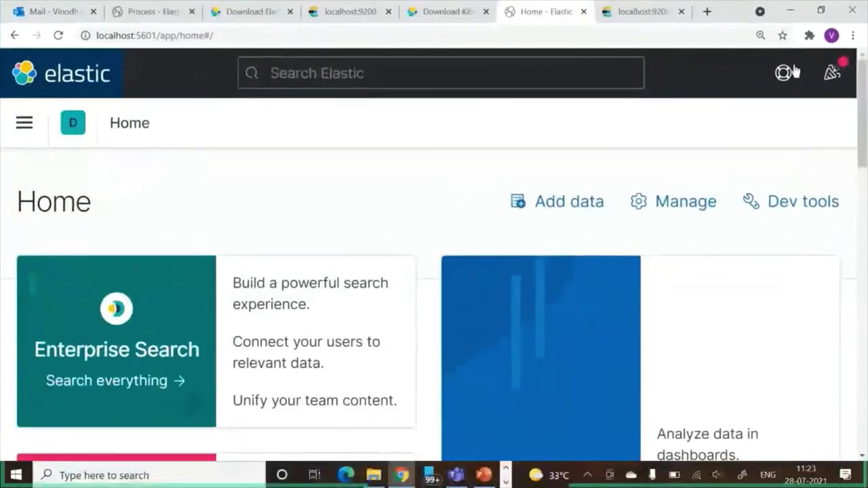
{"action": "key", "text": "ctrl+minus"}
{"action": "key", "text": "ctrl+minus"}
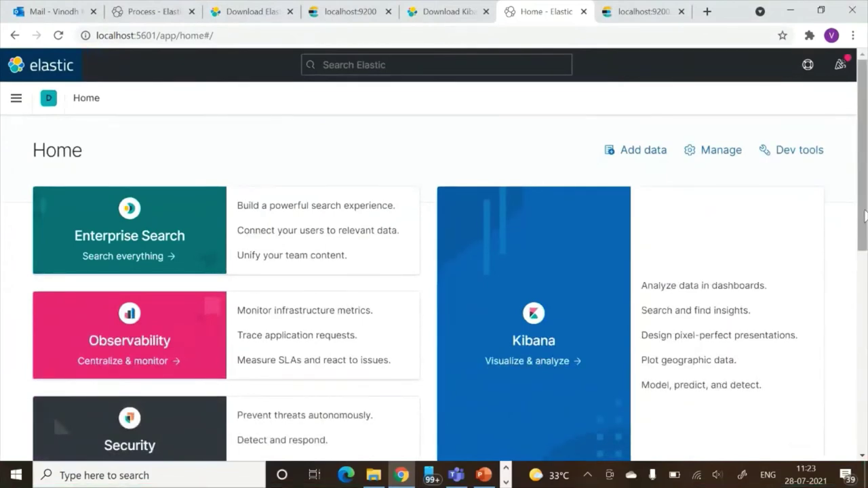
Look over the solution cards and the Ingest your data section on the Home page, and open the Kibana overview
{"action": "scroll", "coordinate": [865, 331], "scroll_direction": "down", "scroll_amount": 1}
{"action": "scroll", "coordinate": [865, 331], "scroll_direction": "down", "scroll_amount": 5}
{"action": "scroll", "coordinate": [866, 298], "scroll_direction": "up", "scroll_amount": 4}
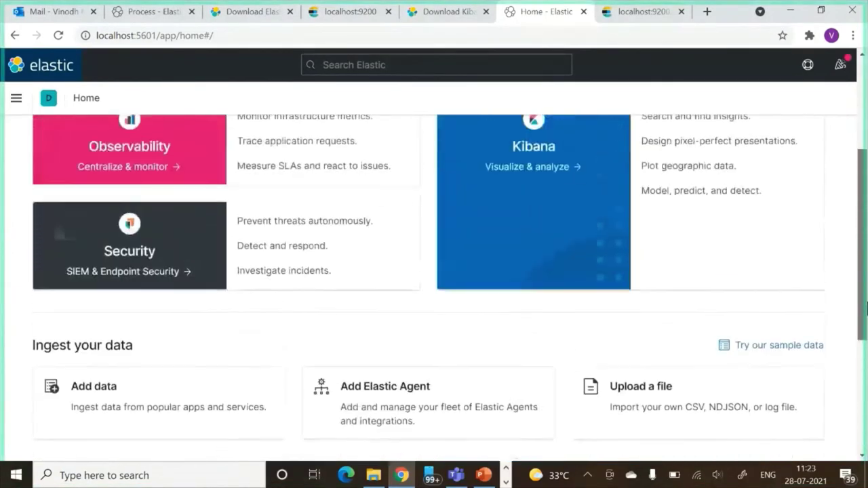
{"action": "scroll", "coordinate": [866, 275], "scroll_direction": "up", "scroll_amount": 1}
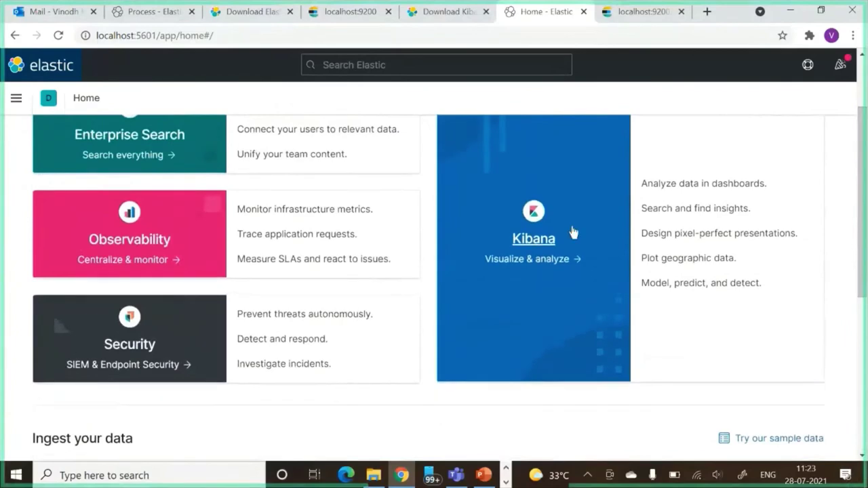
{"action": "left_click", "coordinate": [536, 240]}
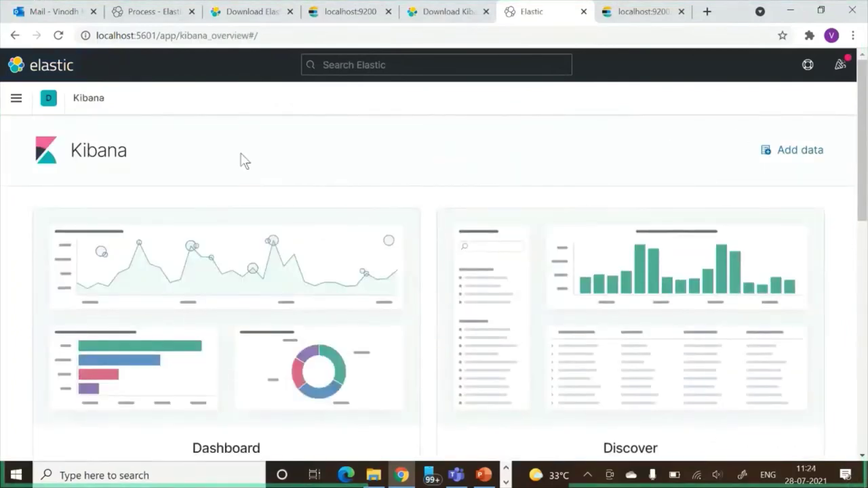
Open the [eCommerce] Revenue Dashboard from the list of dashboards and view its Orders table
{"action": "left_click", "coordinate": [15, 100]}
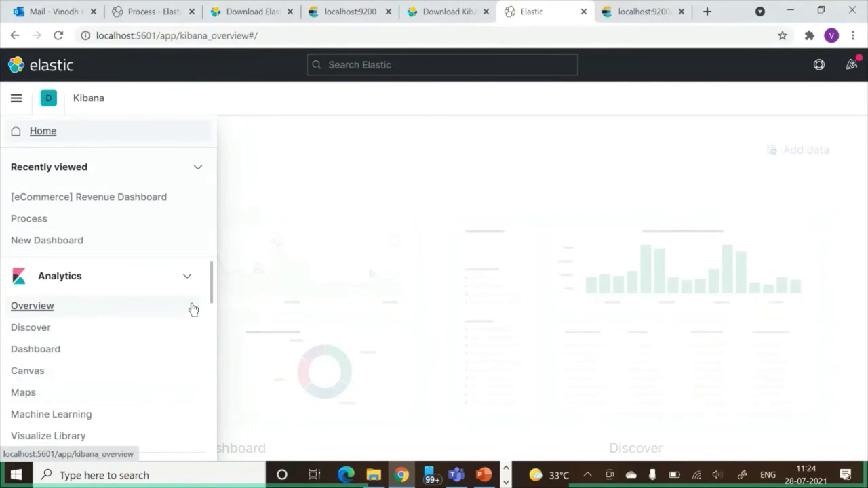
{"action": "left_click", "coordinate": [35, 349]}
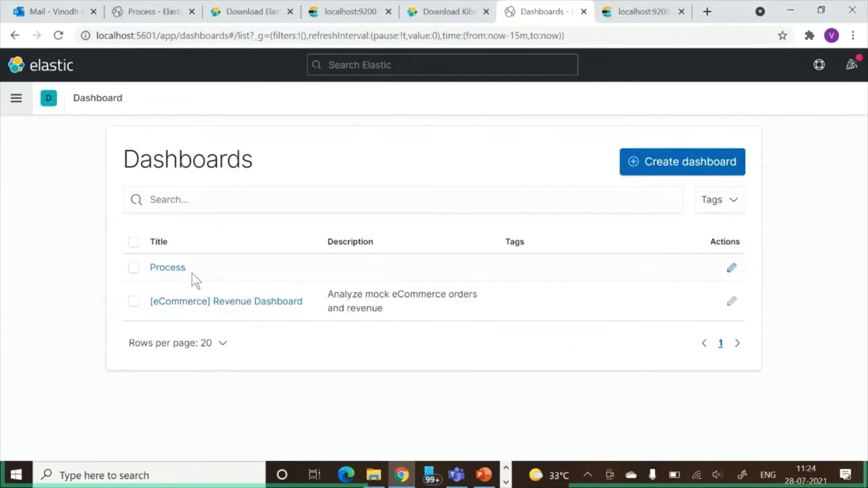
{"action": "left_click", "coordinate": [256, 308]}
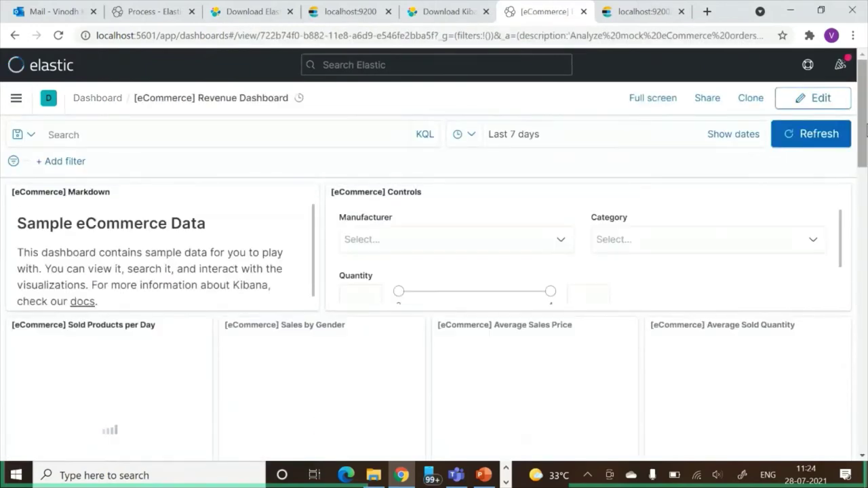
{"action": "left_click_drag", "start_coordinate": [866, 133], "coordinate": [866, 434]}
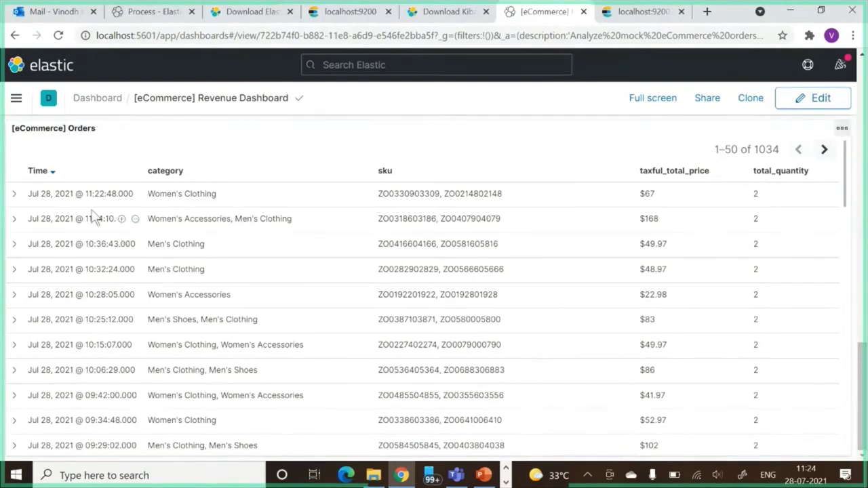
Return to the beginning of the eCommerce dashboard, view the field suggestions for its KQL search and dismiss them
{"action": "double_click", "coordinate": [732, 15]}
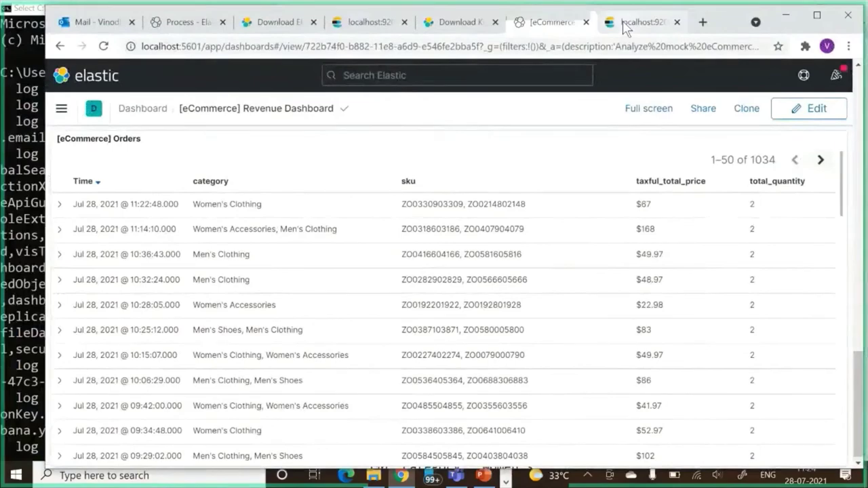
{"action": "left_click", "coordinate": [625, 28]}
{"action": "left_click", "coordinate": [551, 25]}
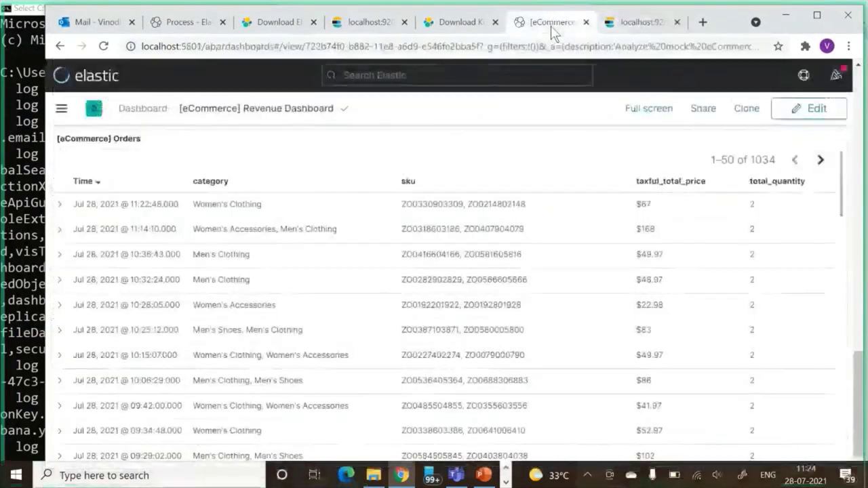
{"action": "left_click_drag", "start_coordinate": [856, 354], "coordinate": [865, 73]}
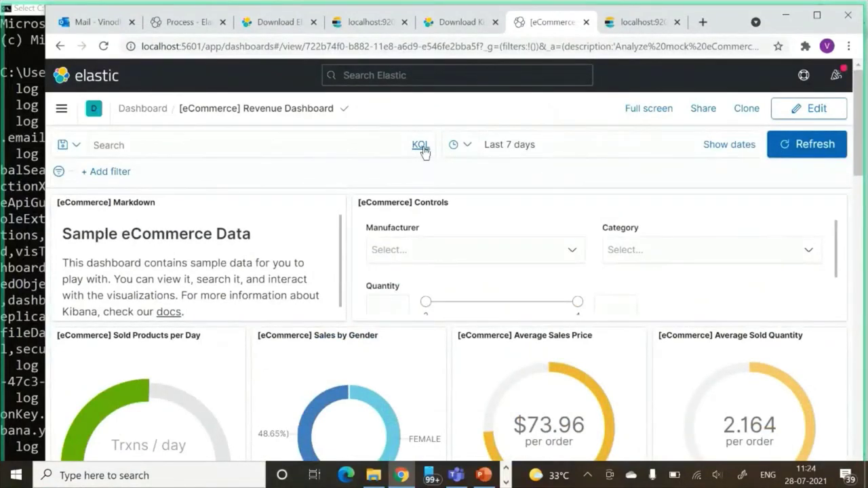
{"action": "left_click", "coordinate": [229, 145]}
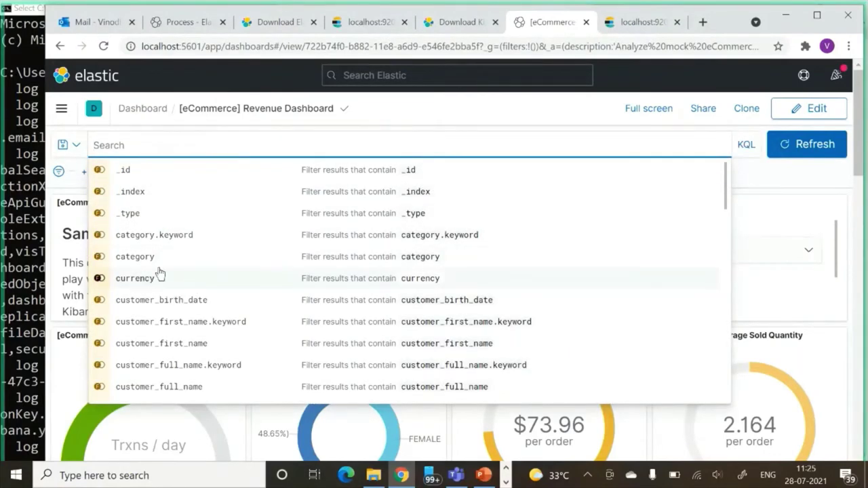
{"action": "left_click", "coordinate": [861, 175]}
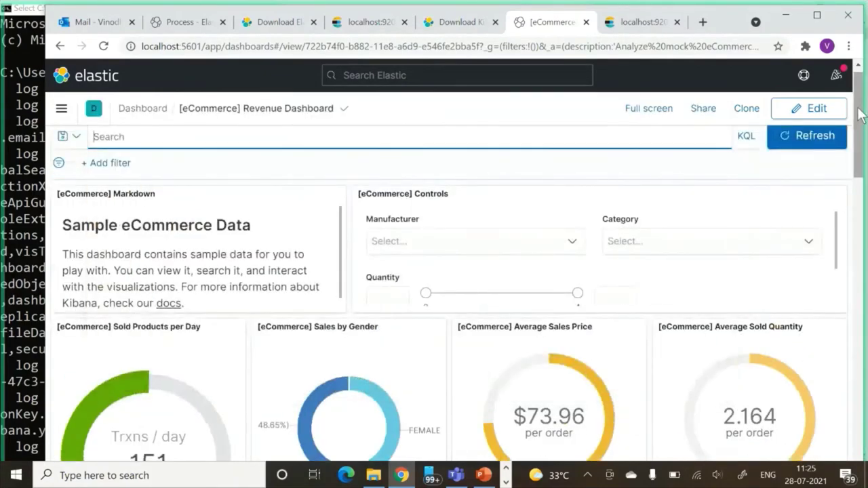
Maximize the browser window and return from the eCommerce Revenue Dashboard to the list of dashboards
{"action": "left_click_drag", "start_coordinate": [861, 175], "coordinate": [862, 156]}
{"action": "key", "text": "super+Up"}
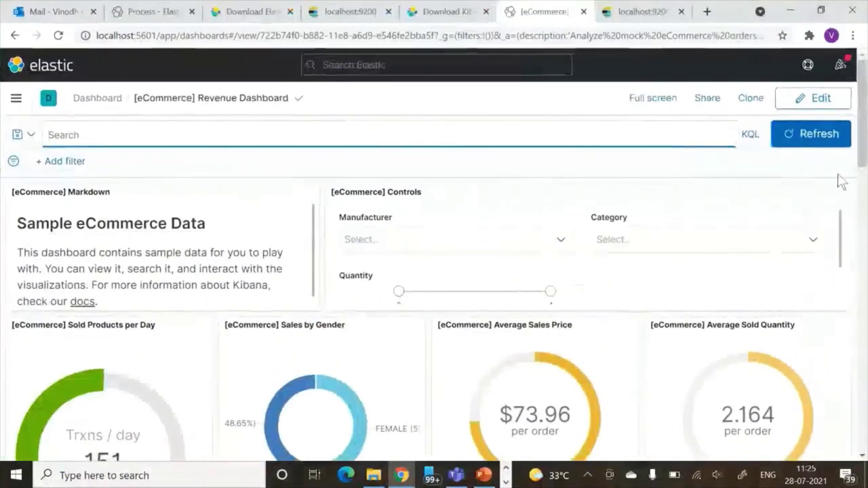
{"action": "left_click_drag", "start_coordinate": [865, 95], "coordinate": [865, 240]}
{"action": "scroll", "coordinate": [865, 99], "scroll_direction": "up", "scroll_amount": 1}
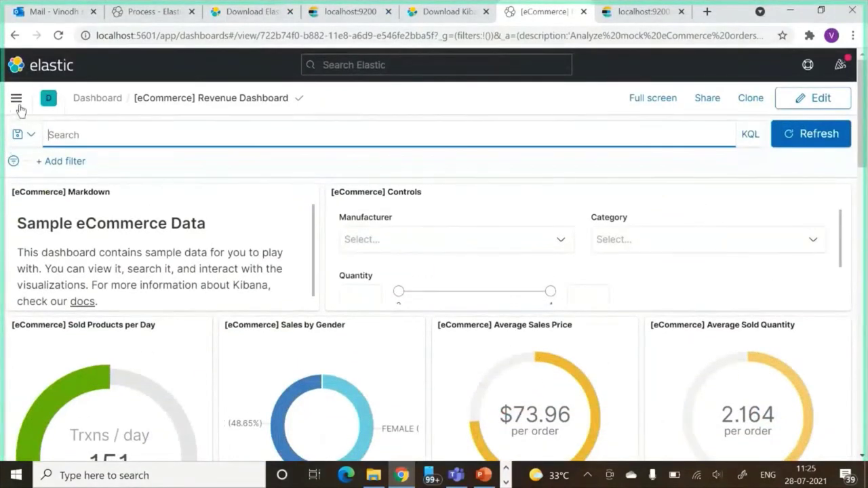
{"action": "left_click", "coordinate": [76, 98]}
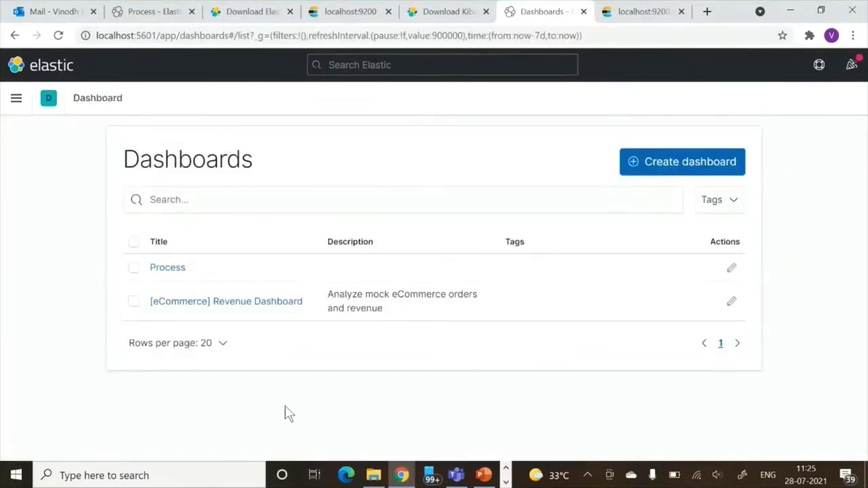
{"action": "left_click", "coordinate": [505, 471]}
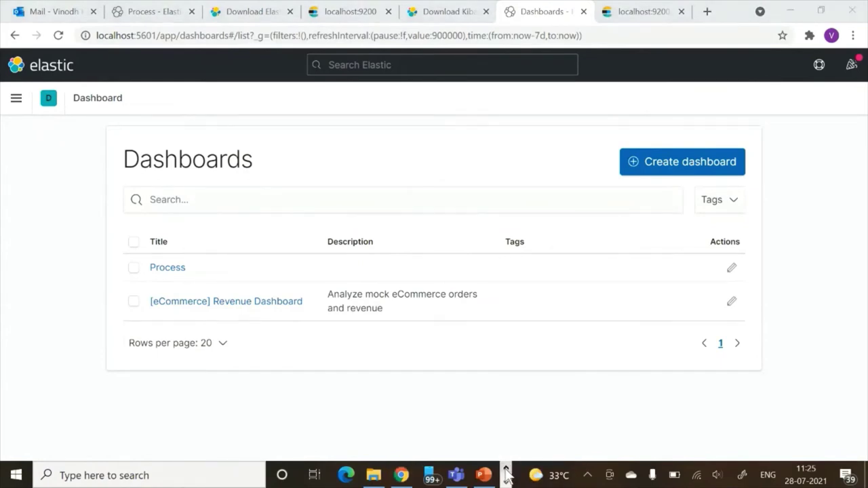
{"action": "left_click", "coordinate": [505, 481]}
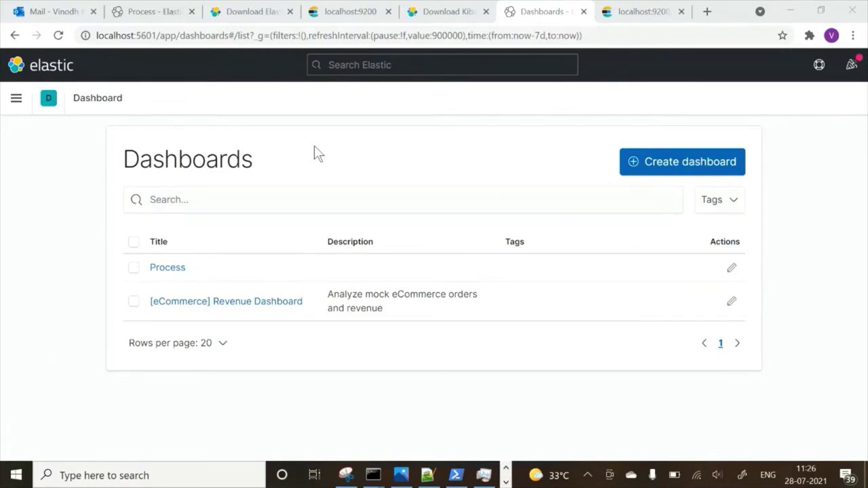
Open the Dev Tools console from the Home page and highlight the kibana_sample_data_ecommerce/_doc/1 path in the GET request
{"action": "left_click", "coordinate": [58, 68]}
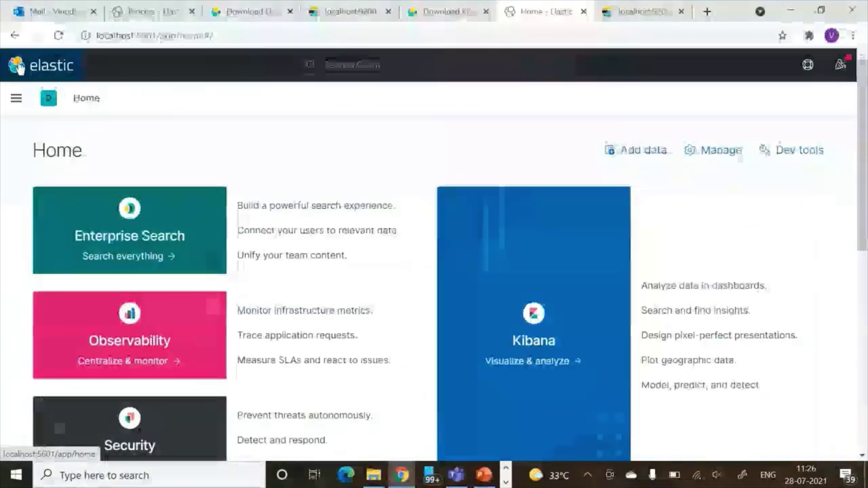
{"action": "left_click", "coordinate": [800, 150]}
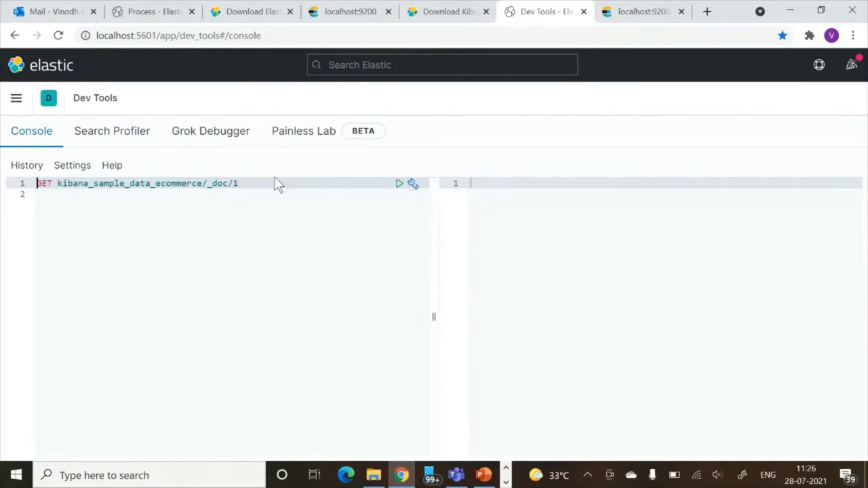
{"action": "left_click", "coordinate": [278, 184]}
{"action": "left_click", "coordinate": [73, 193], "text": "shift"}
{"action": "left_click", "coordinate": [57, 184], "text": "shift"}
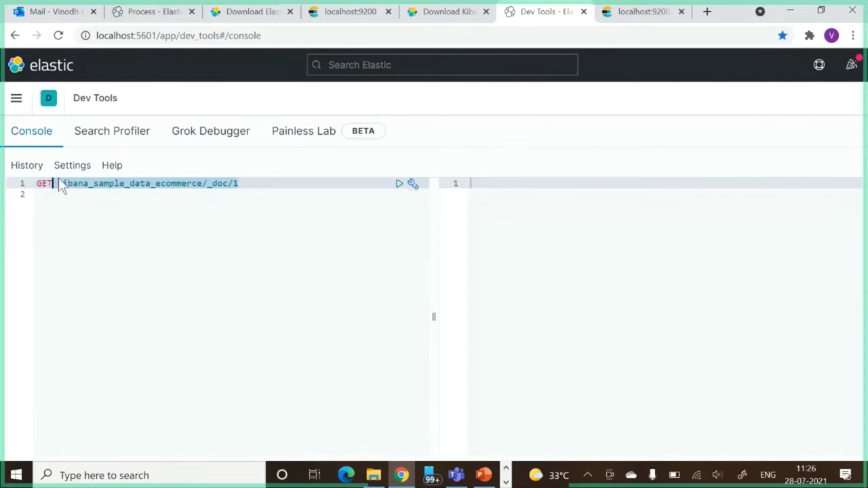
Open Discover and look through the available fields of the metricbeat-7.13.4 index pattern
{"action": "left_click", "coordinate": [49, 102]}
{"action": "left_click", "coordinate": [16, 101]}
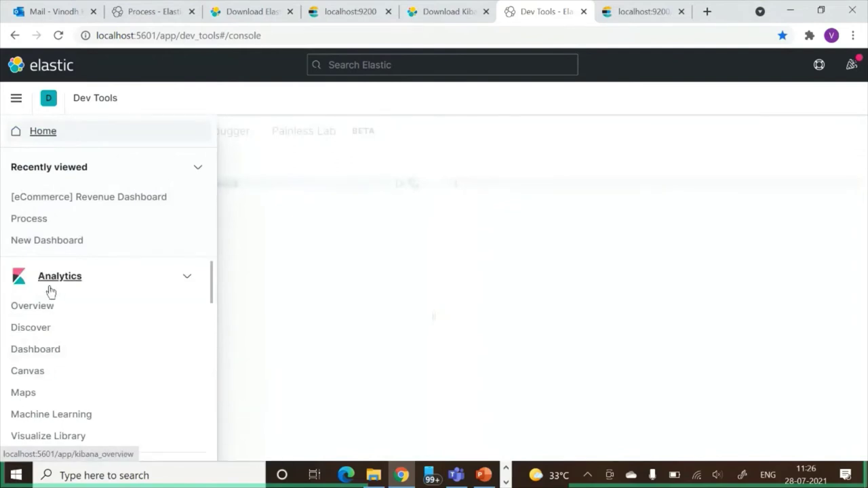
{"action": "left_click", "coordinate": [34, 329]}
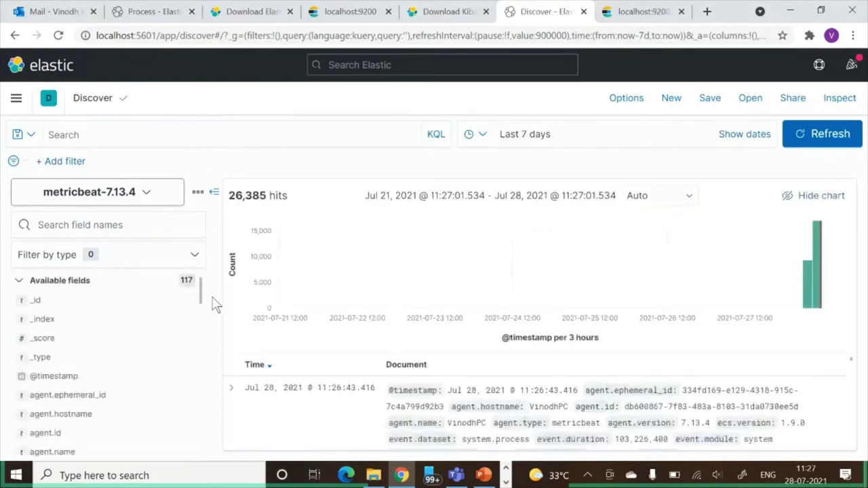
{"action": "mouse_move", "coordinate": [199, 287]}
{"action": "left_mouse_down"}
{"action": "mouse_move", "coordinate": [192, 438]}
{"action": "mouse_move", "coordinate": [202, 304]}
{"action": "left_mouse_up"}
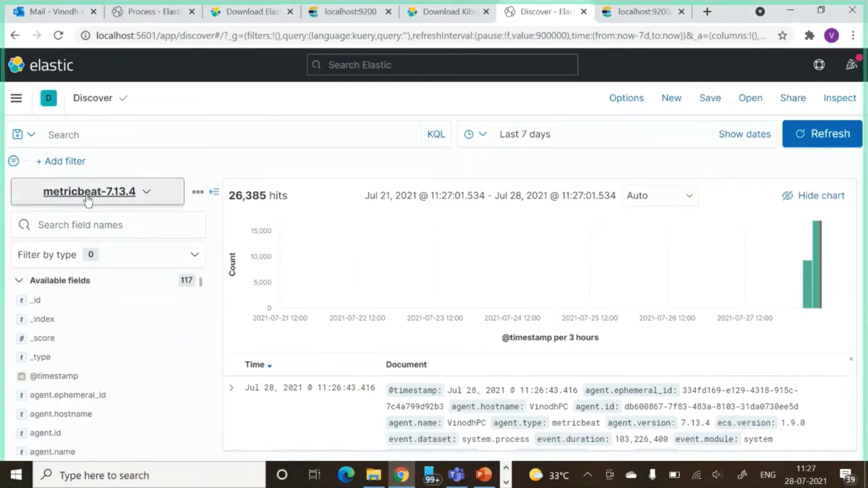
{"action": "left_click_drag", "start_coordinate": [204, 287], "coordinate": [201, 360]}
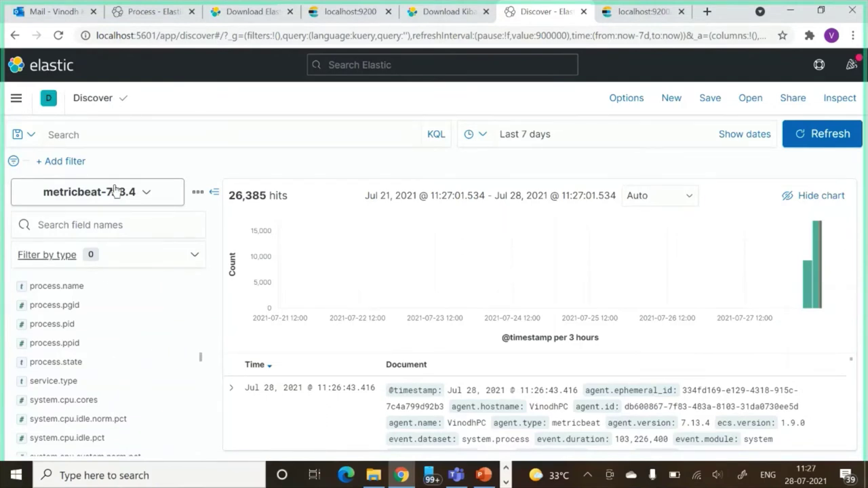
View the top values of the service.type and system.cpu.cores fields and add process.pgid as a document column
{"action": "left_click", "coordinate": [68, 381]}
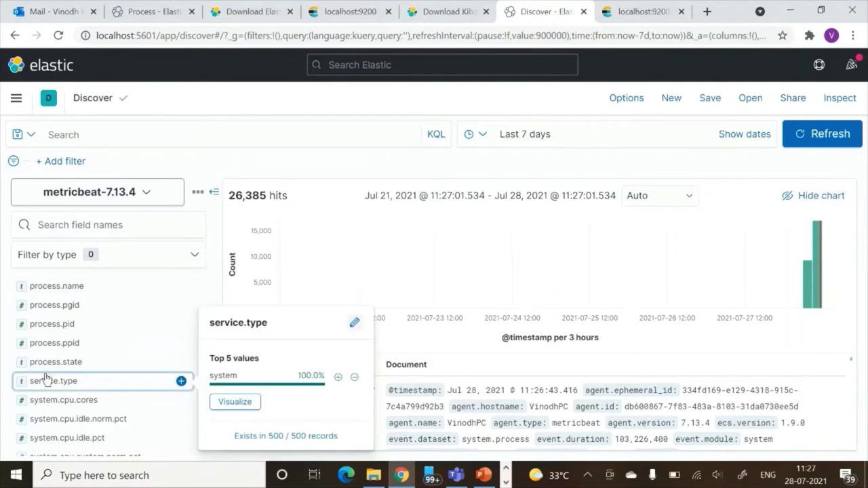
{"action": "left_click", "coordinate": [92, 402]}
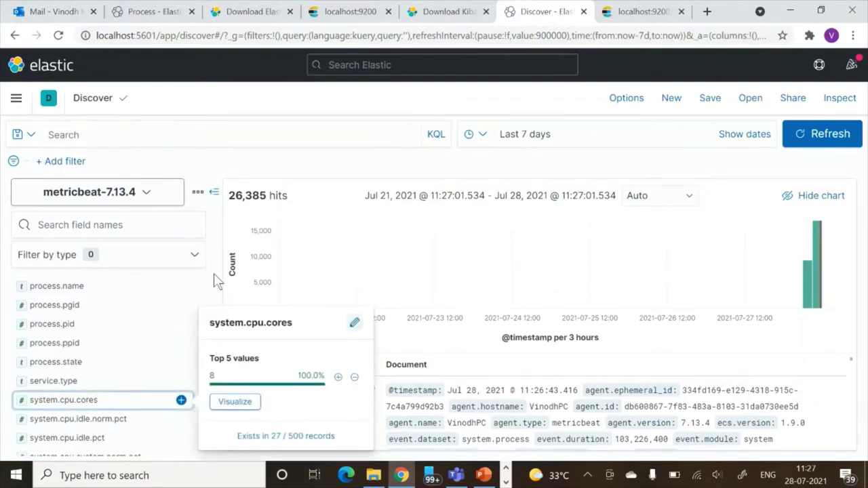
{"action": "left_click", "coordinate": [180, 305]}
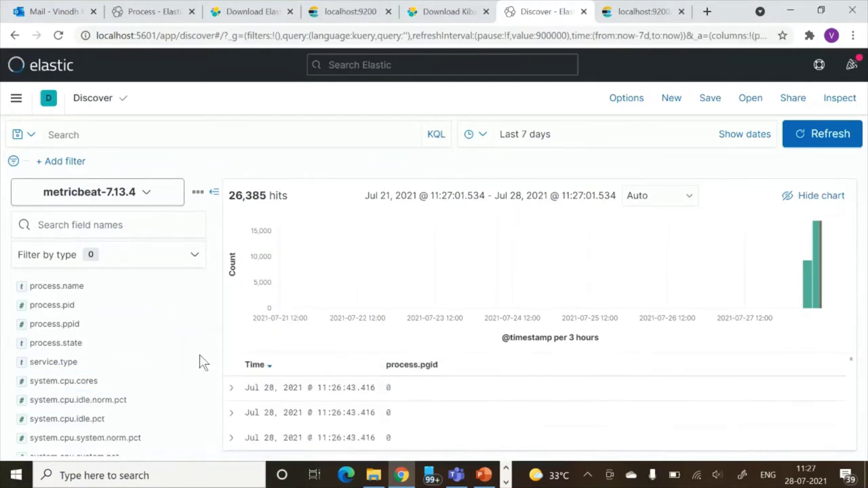
View the top values of the system.memory.free field and visualize that field in Lens
{"action": "left_click_drag", "start_coordinate": [199, 363], "coordinate": [205, 416]}
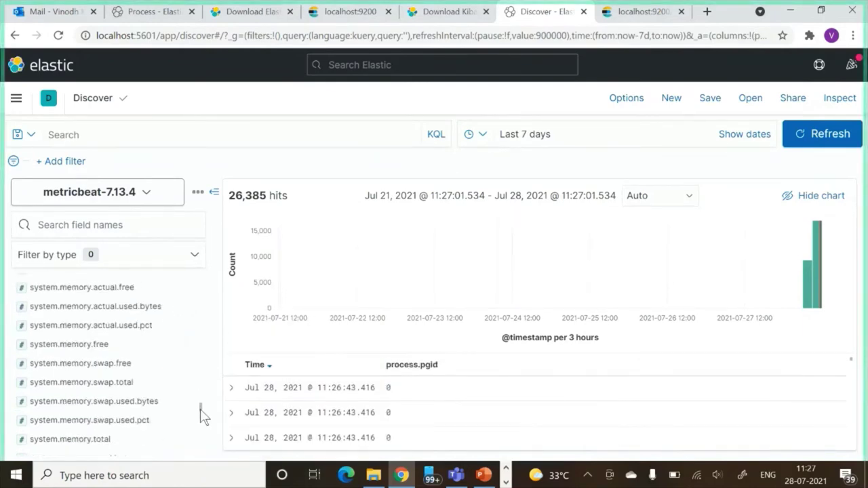
{"action": "left_click", "coordinate": [84, 347]}
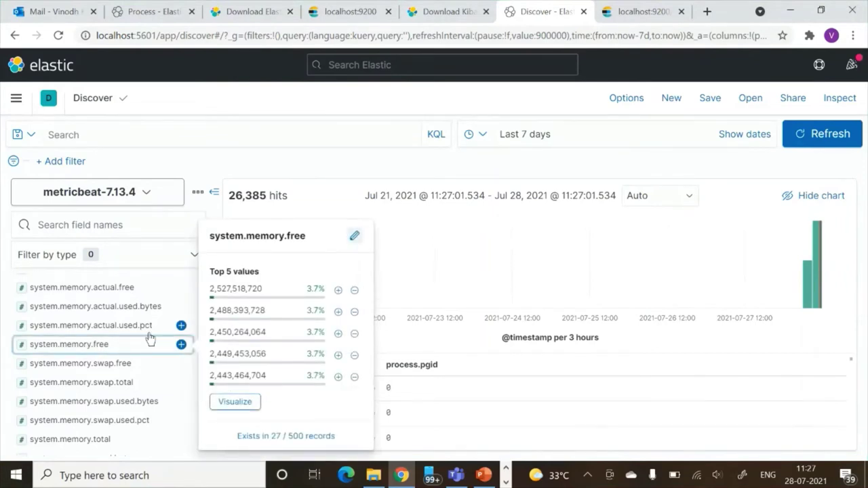
{"action": "left_click", "coordinate": [110, 351]}
{"action": "left_click", "coordinate": [110, 352]}
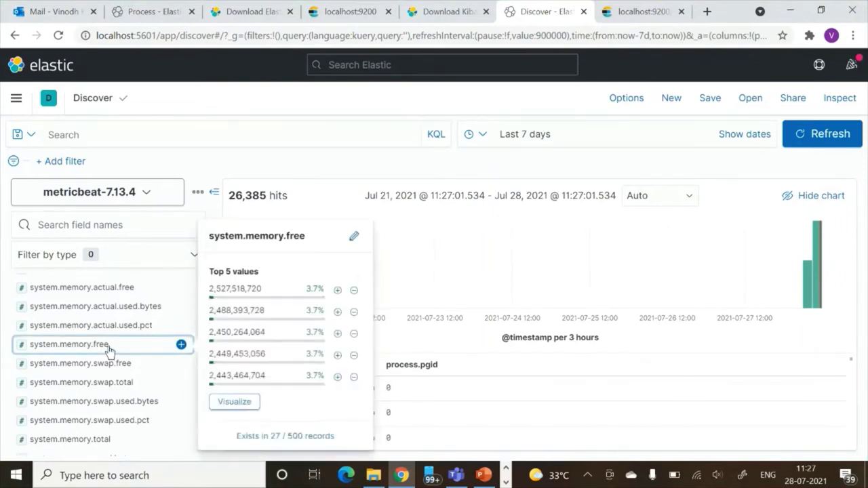
{"action": "left_click", "coordinate": [226, 402]}
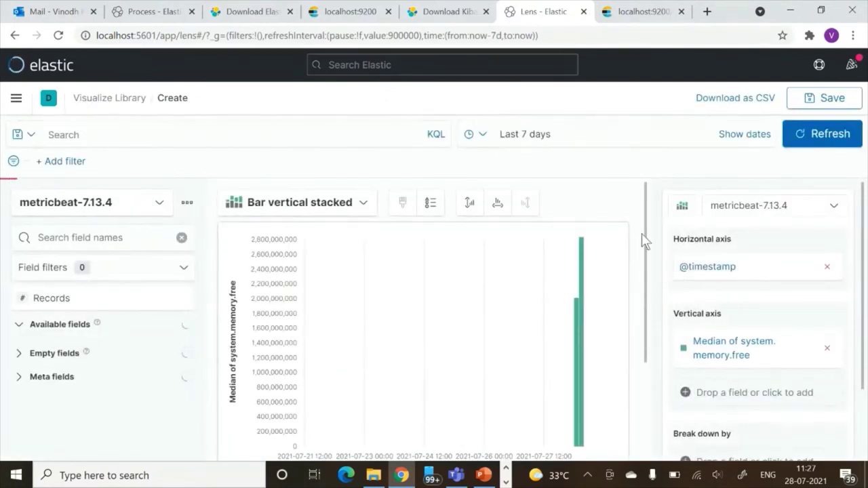
Look over the system.memory.free chart with its suggestions and set the time range to Last 30 minutes
{"action": "scroll", "coordinate": [648, 306], "scroll_direction": "down", "scroll_amount": 1}
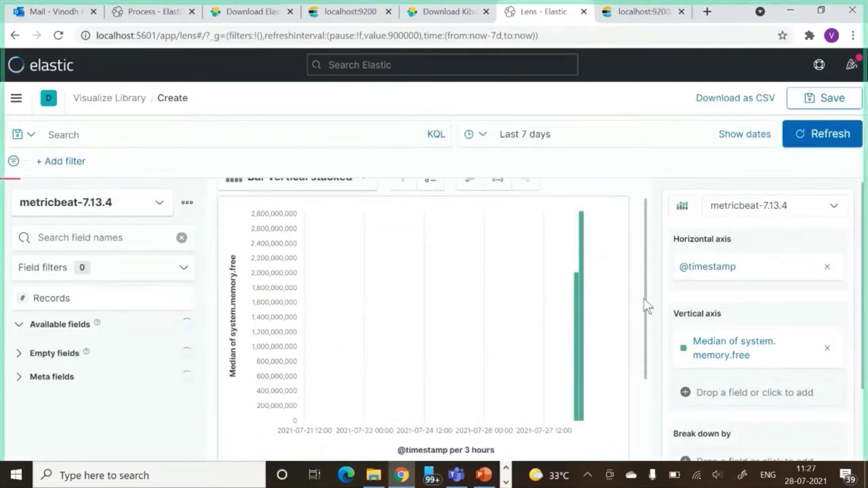
{"action": "scroll", "coordinate": [648, 305], "scroll_direction": "down", "scroll_amount": 2}
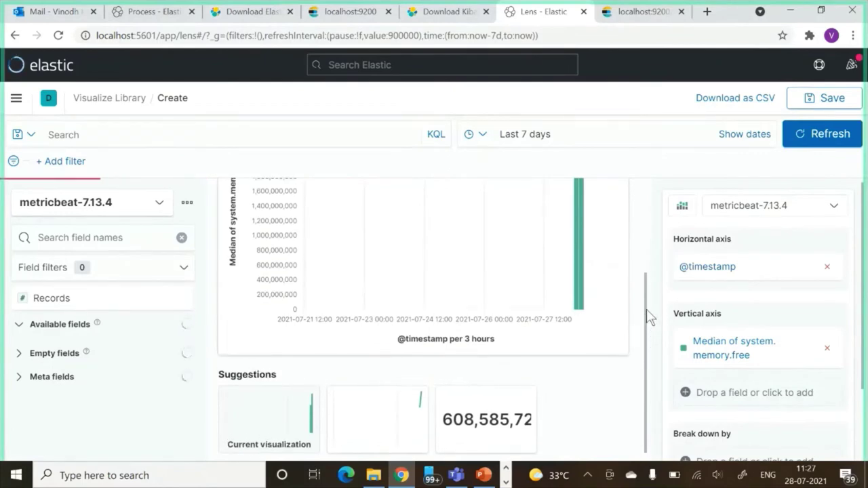
{"action": "scroll", "coordinate": [645, 339], "scroll_direction": "down", "scroll_amount": 1}
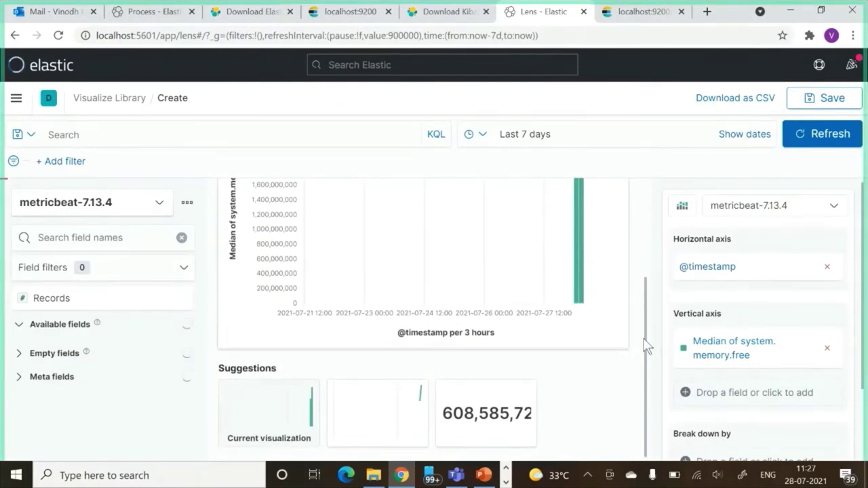
{"action": "scroll", "coordinate": [647, 346], "scroll_direction": "up", "scroll_amount": 3}
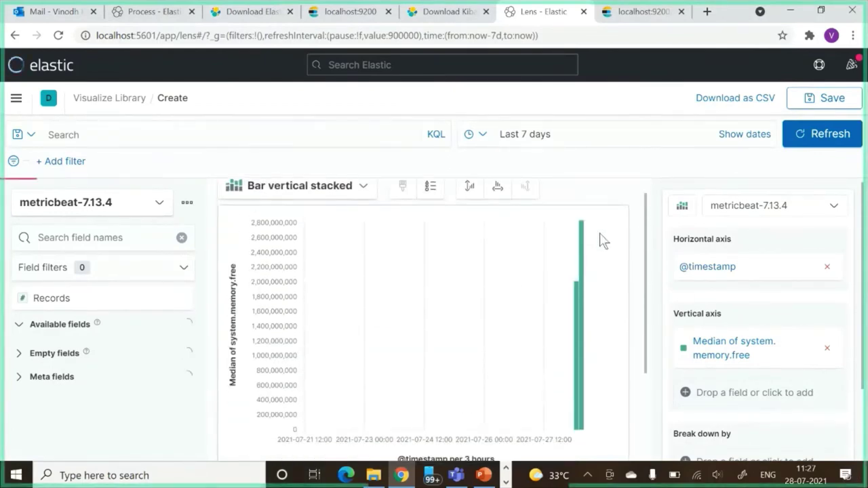
{"action": "left_click", "coordinate": [523, 144]}
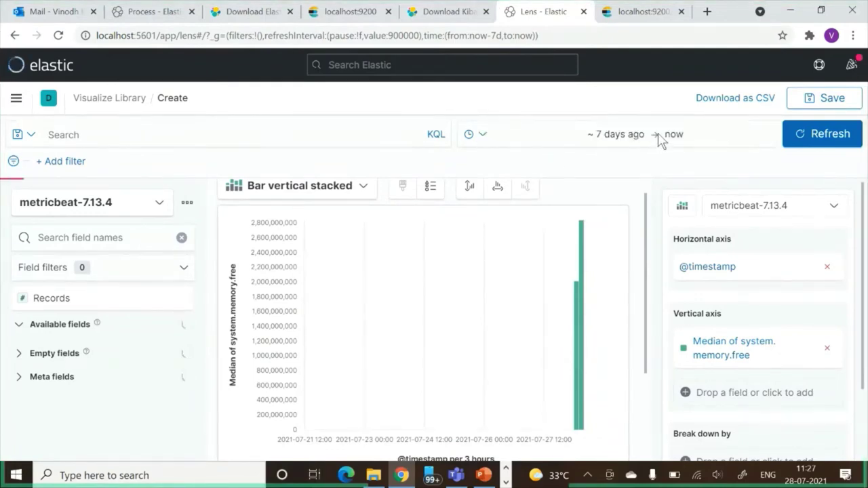
{"action": "left_click", "coordinate": [485, 135]}
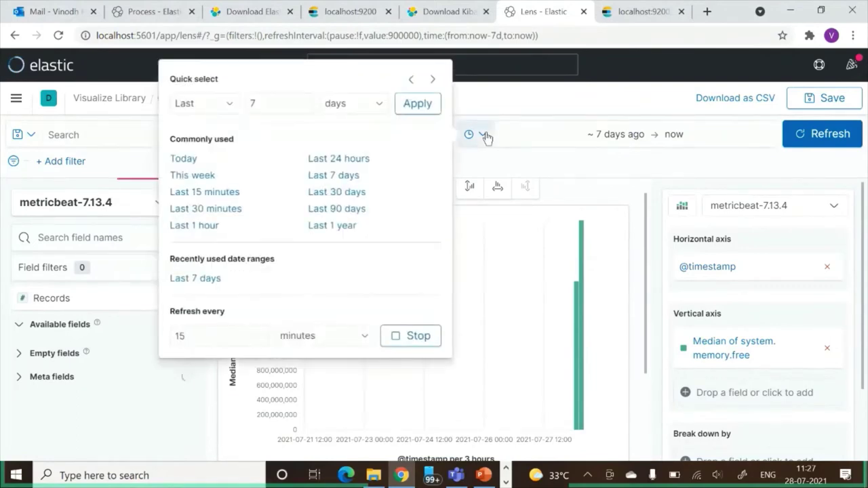
{"action": "left_click", "coordinate": [224, 208]}
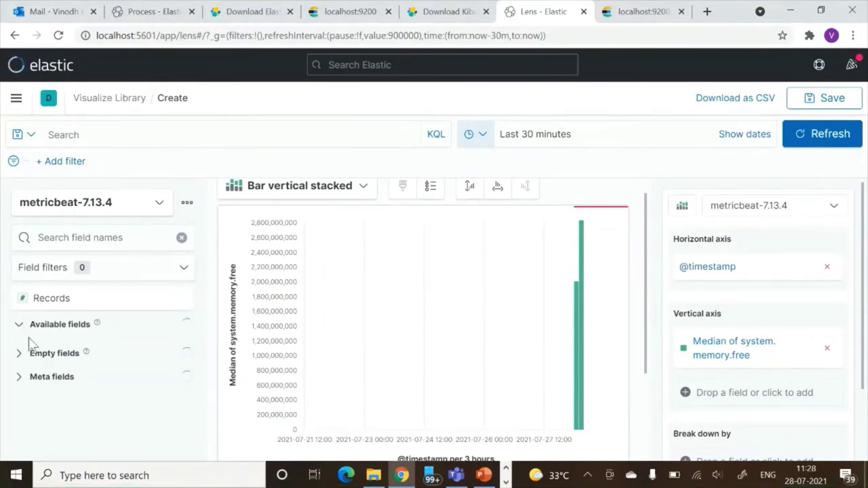
Check the command prompt window running .\metricbeat.exe and return to the Lens visualization in Chrome
{"action": "left_click", "coordinate": [506, 483]}
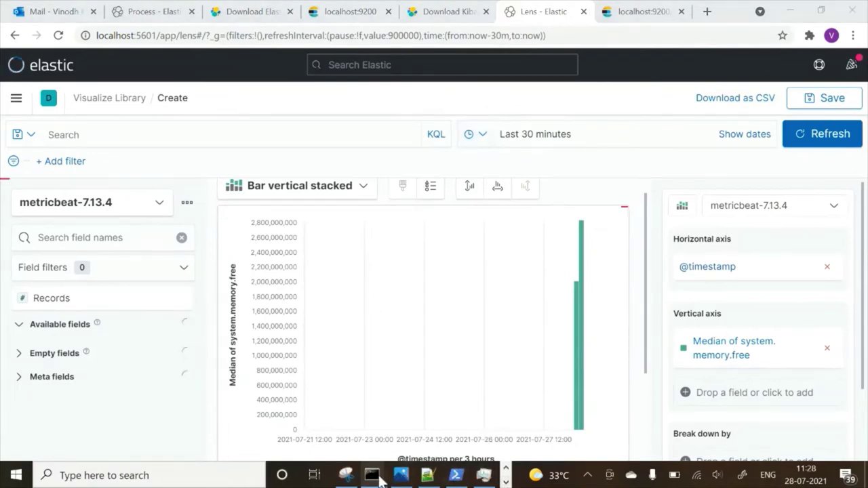
{"action": "key", "text": "alt+Tab"}
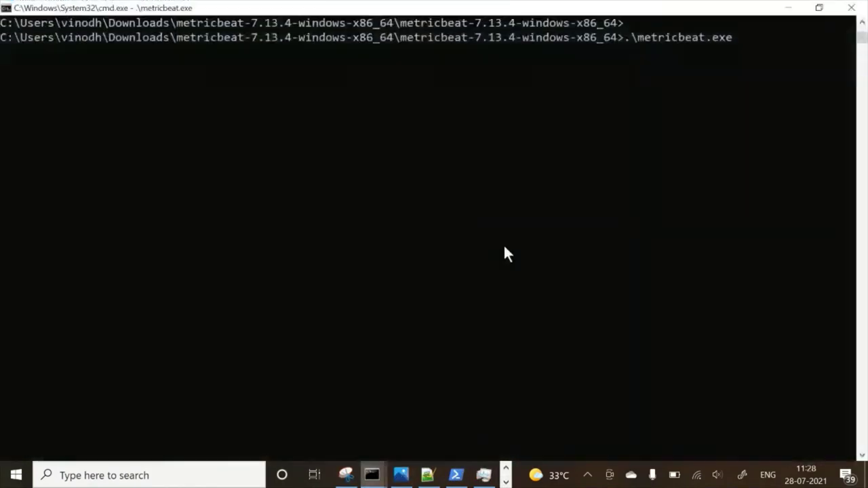
{"action": "left_click", "coordinate": [550, 159]}
{"action": "right_click", "coordinate": [549, 158]}
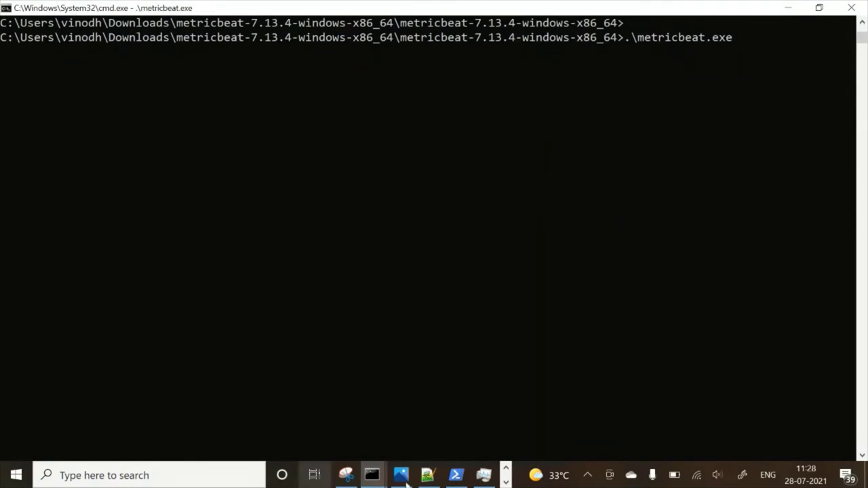
{"action": "left_click", "coordinate": [505, 468]}
{"action": "left_click", "coordinate": [506, 482]}
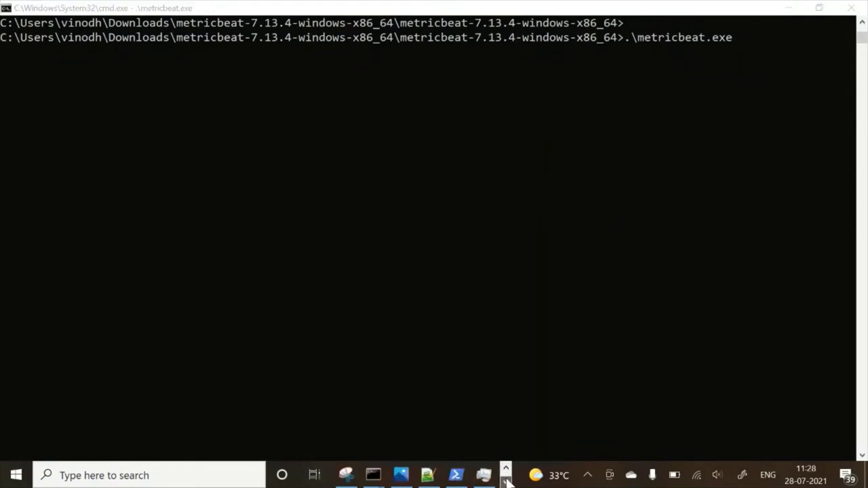
{"action": "left_click", "coordinate": [505, 468]}
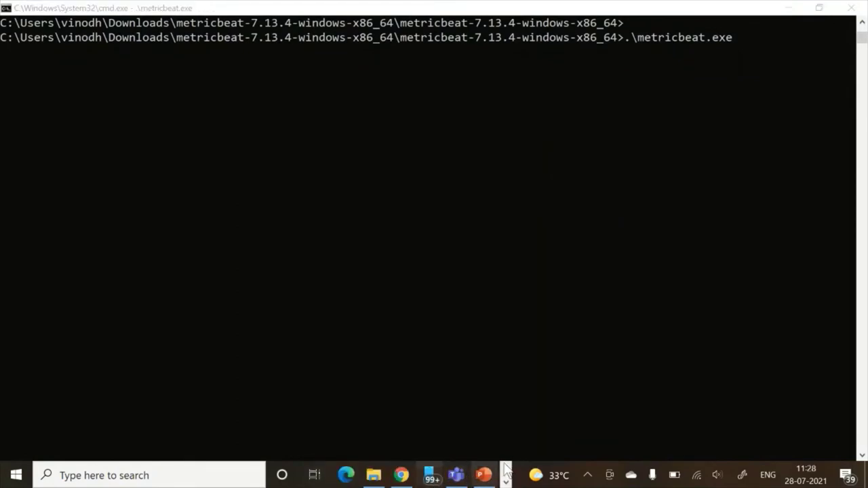
{"action": "left_click", "coordinate": [407, 473]}
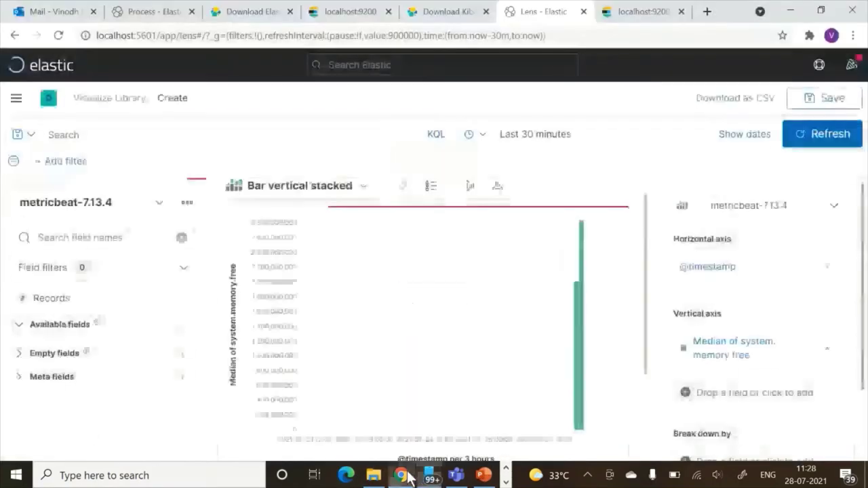
Open a new browser tab and start entering an address or search term beginning with "lo"
{"action": "left_click", "coordinate": [707, 11]}
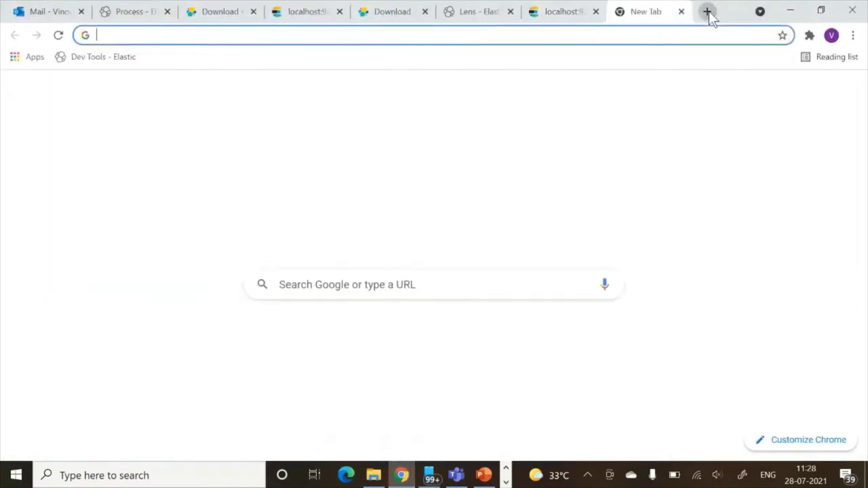
{"action": "type", "text": "loc"}
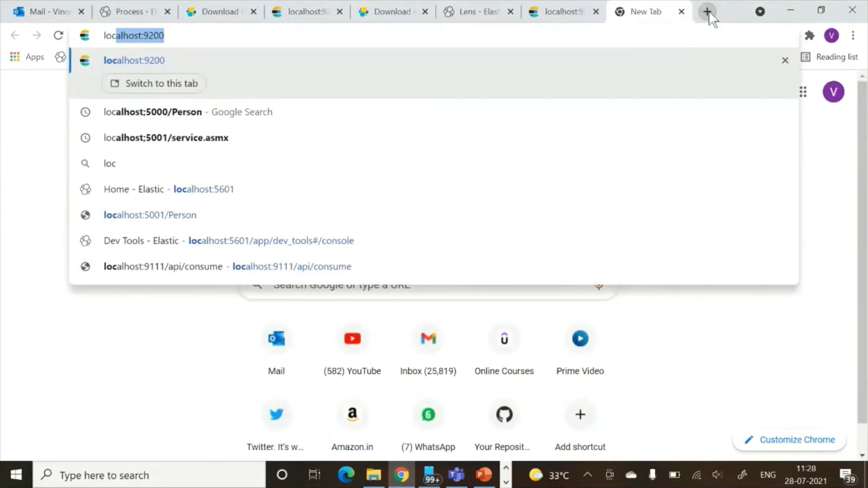
{"action": "type", "text": "og"}
{"action": "key", "text": "BackSpace"}
{"action": "key", "text": "BackSpace"}
{"action": "key", "text": "BackSpace"}
{"action": "key", "text": "BackSpace"}
{"action": "type", "text": "o"}
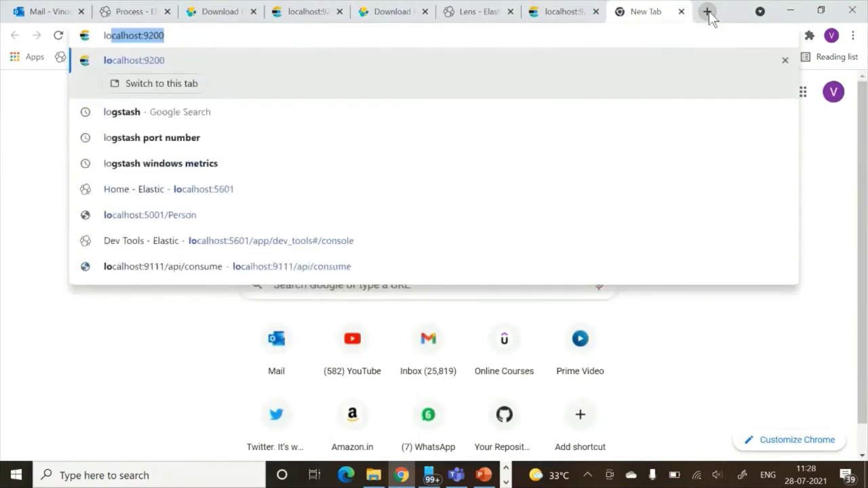
Search the web for logstash and open the Download Logstash page from Elastic's Logstash product page
{"action": "type", "text": "gstash"}
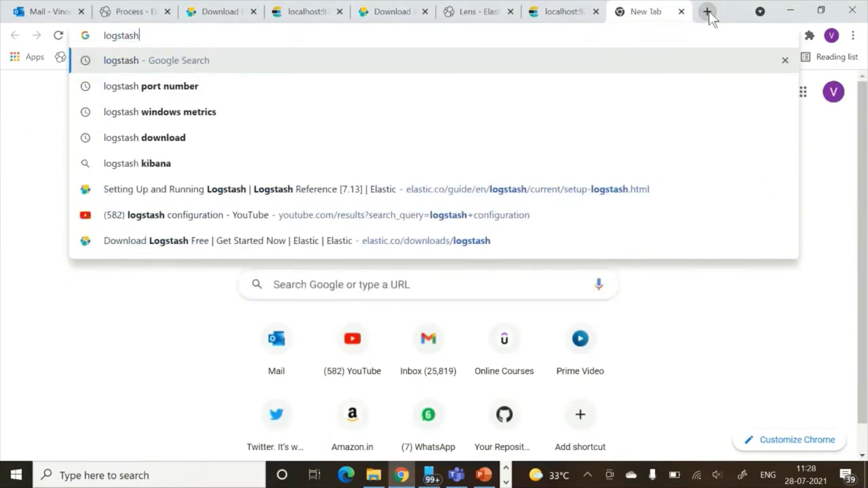
{"action": "key", "text": "Return"}
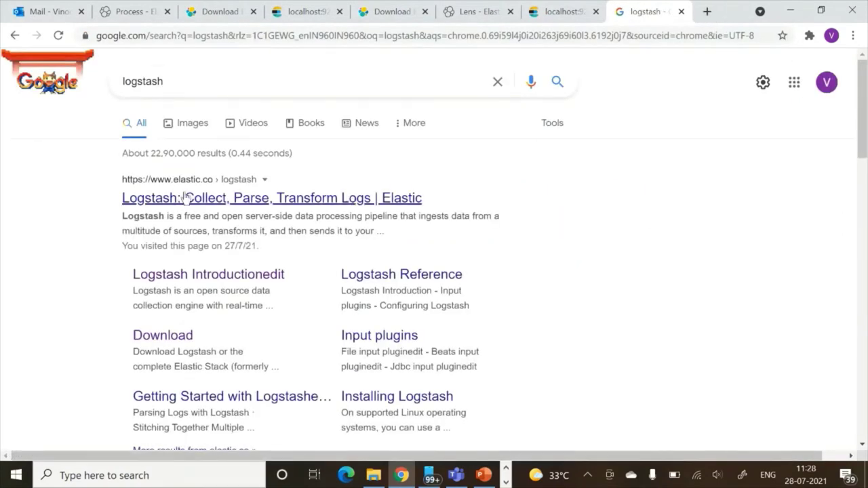
{"action": "left_click", "coordinate": [257, 198]}
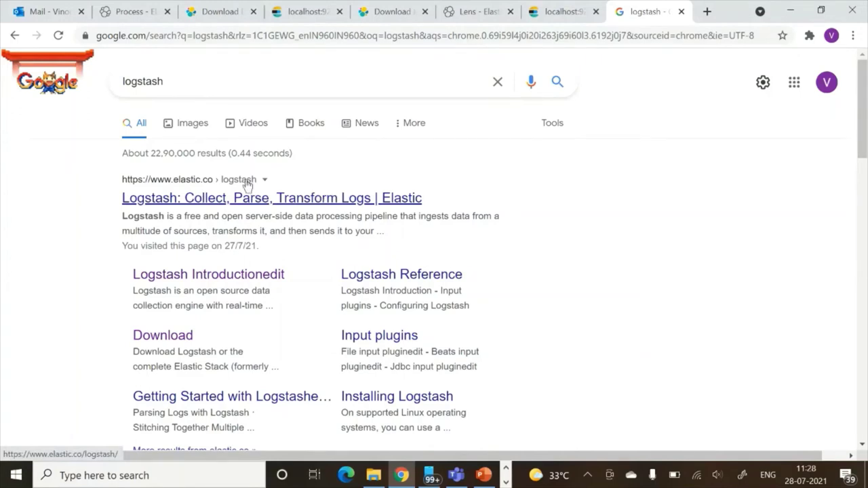
{"action": "left_click", "coordinate": [165, 207]}
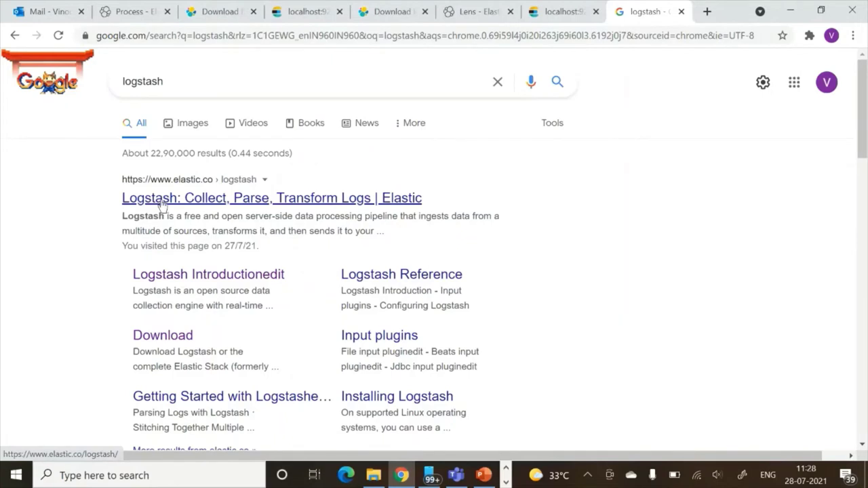
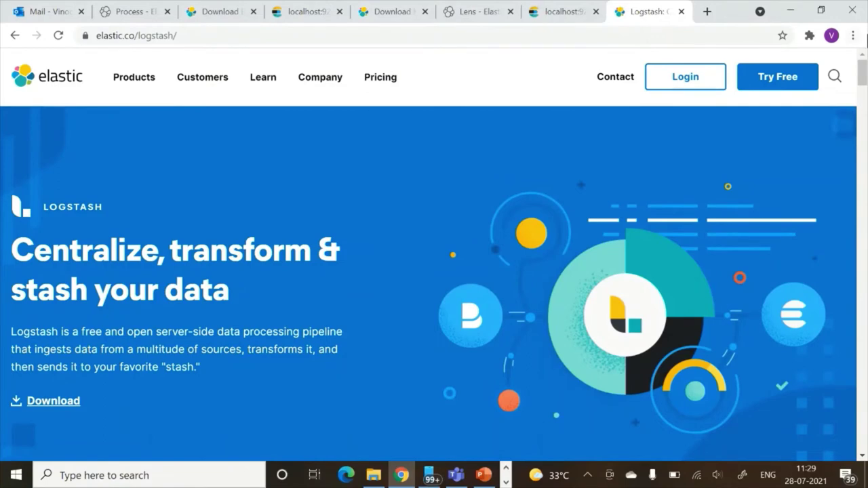
{"action": "left_click", "coordinate": [65, 401]}
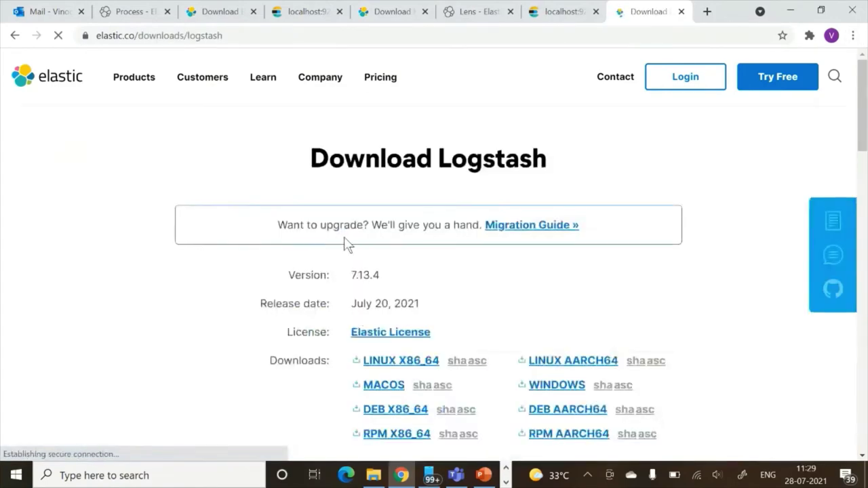
Switch to the Command Prompt window running logstash.bat with syslog.conf and highlight the first logstash command at the start of its output
{"action": "left_click", "coordinate": [499, 478]}
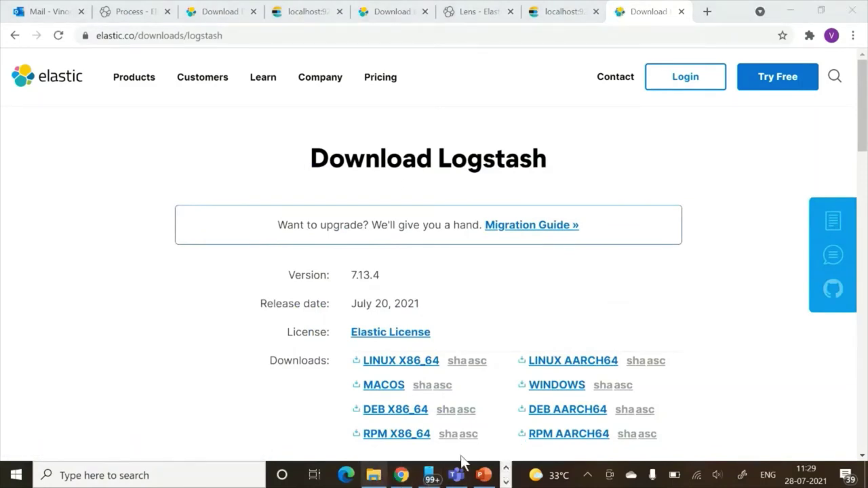
{"action": "left_click", "coordinate": [506, 482]}
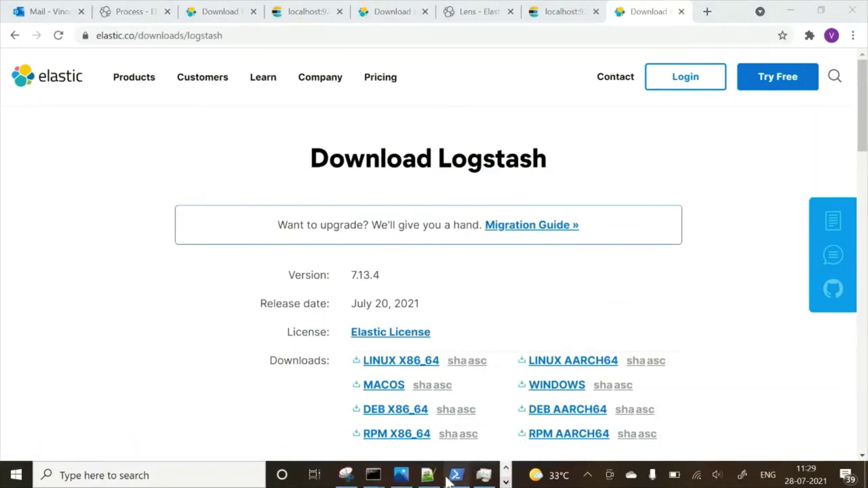
{"action": "left_click", "coordinate": [401, 475]}
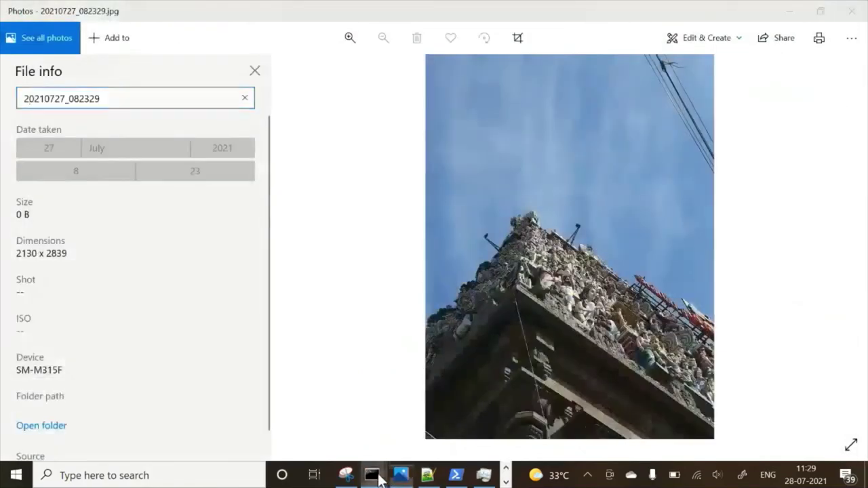
{"action": "left_click", "coordinate": [372, 475]}
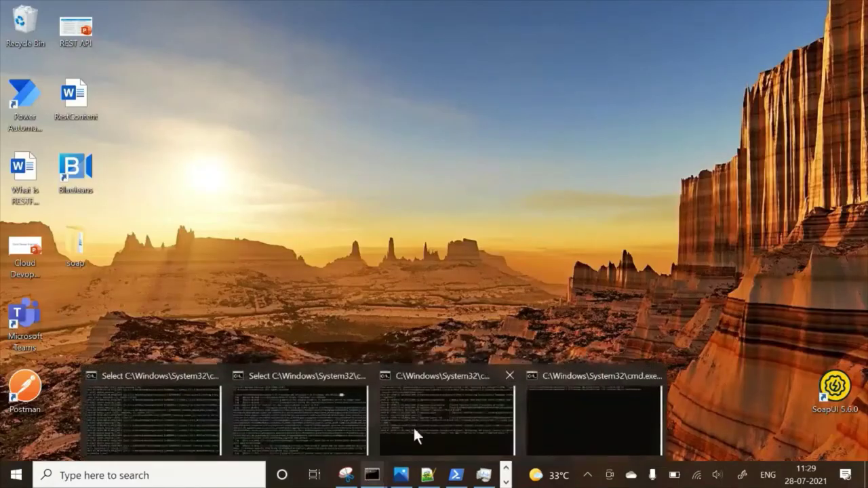
{"action": "left_click", "coordinate": [428, 404]}
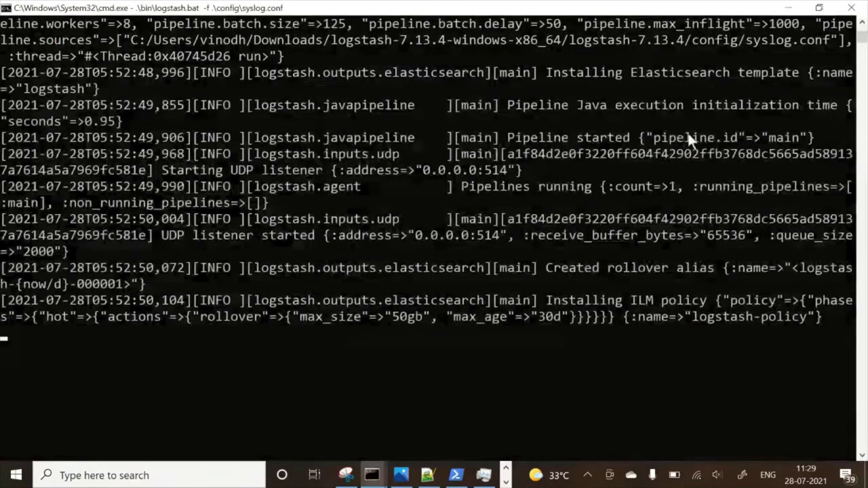
{"action": "left_click", "coordinate": [862, 25]}
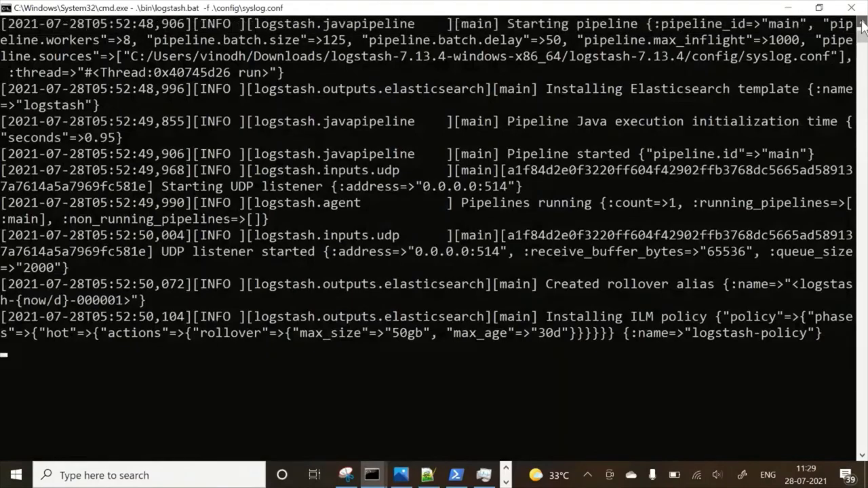
{"action": "scroll", "coordinate": [863, 25], "scroll_direction": "up", "scroll_amount": 15}
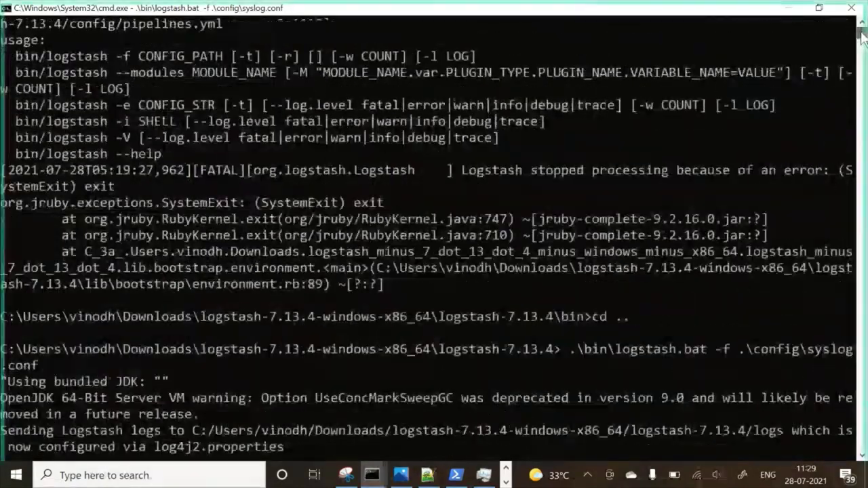
{"action": "left_click_drag", "start_coordinate": [593, 73], "coordinate": [658, 74]}
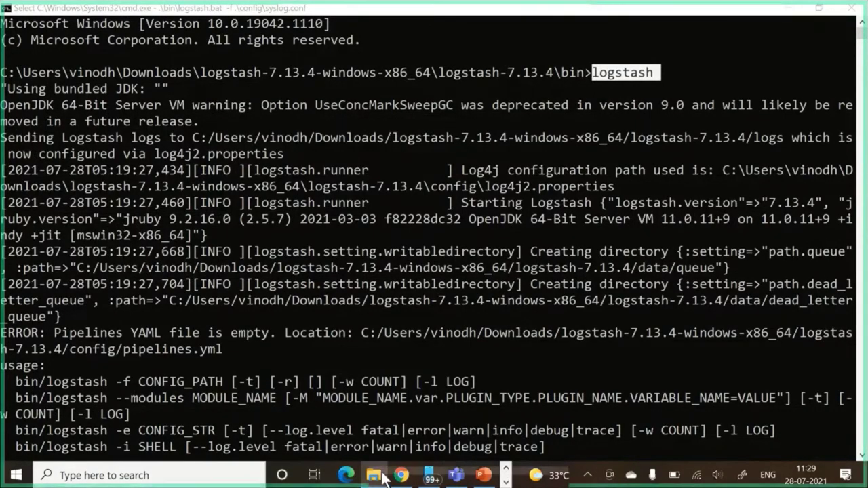
Switch to File Explorer and go up from the Kibana config folder to the Downloads folder
{"action": "left_click", "coordinate": [374, 472]}
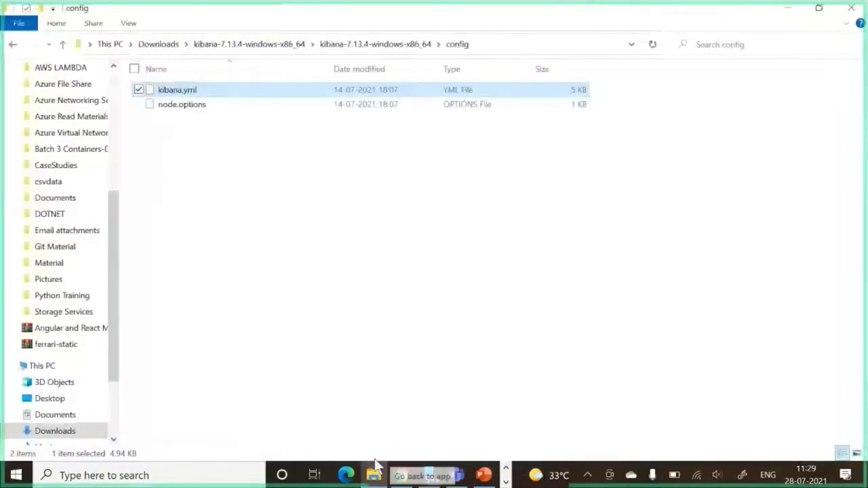
{"action": "left_click", "coordinate": [394, 44]}
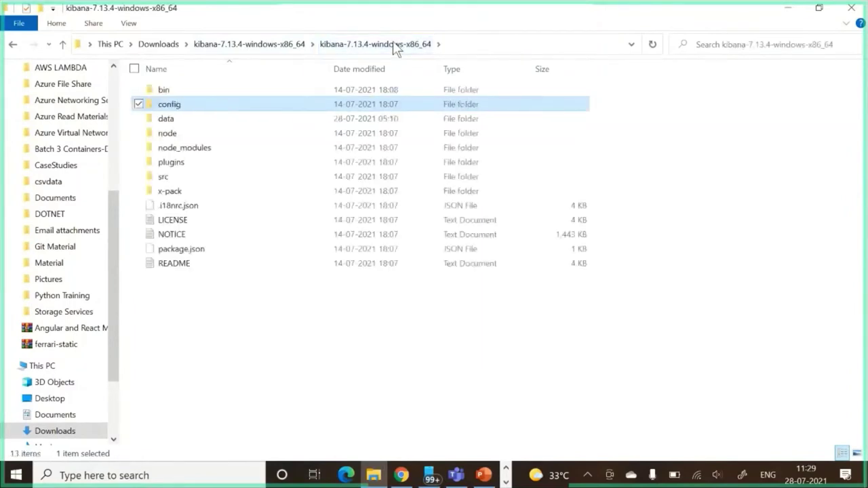
{"action": "left_click", "coordinate": [266, 44]}
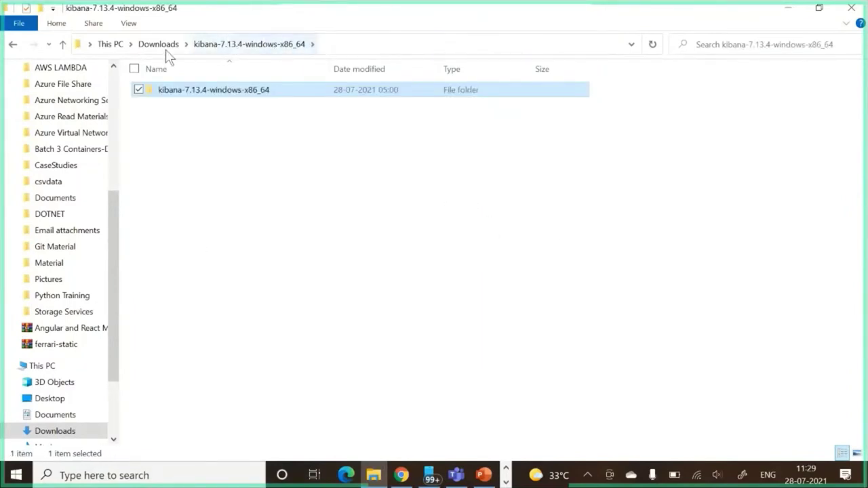
{"action": "left_click", "coordinate": [211, 47]}
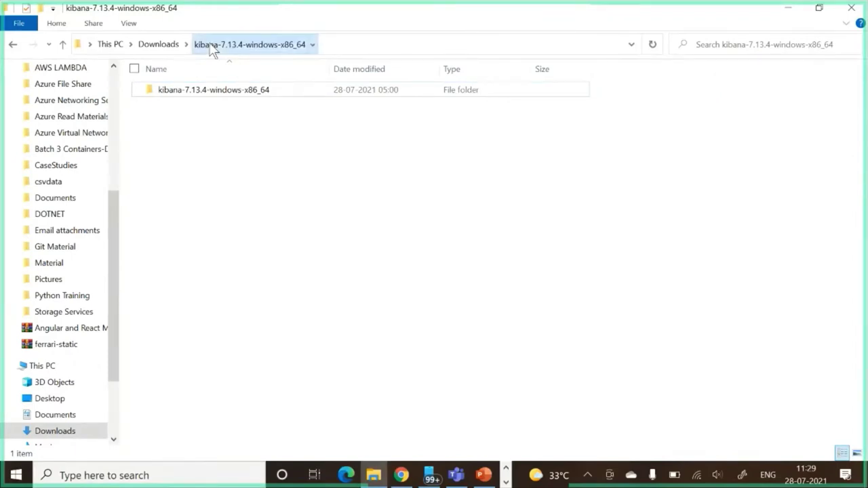
{"action": "left_click", "coordinate": [162, 44]}
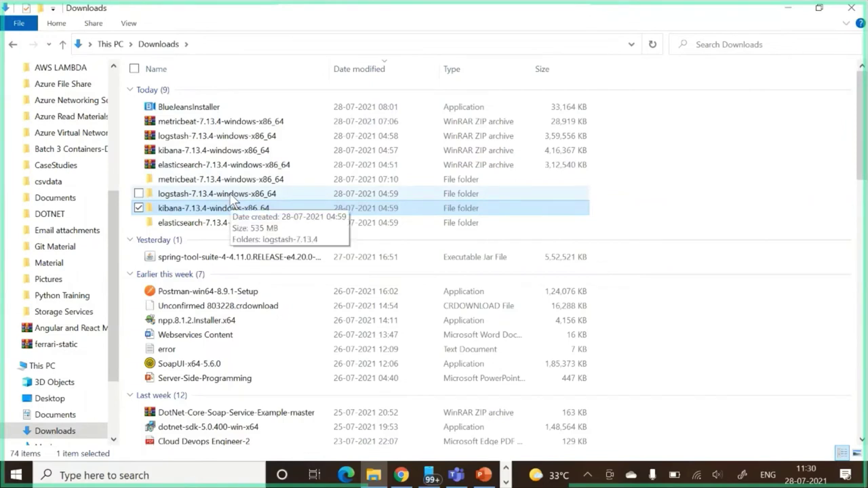
Open the config folder of logstash-7.13.4 inside the extracted logstash-7.13.4-windows-x86_64 folder
{"action": "double_click", "coordinate": [234, 196]}
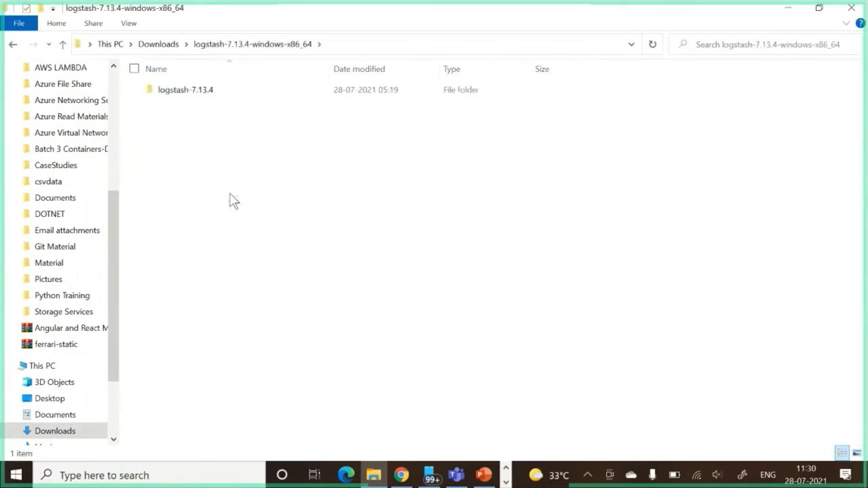
{"action": "double_click", "coordinate": [200, 97]}
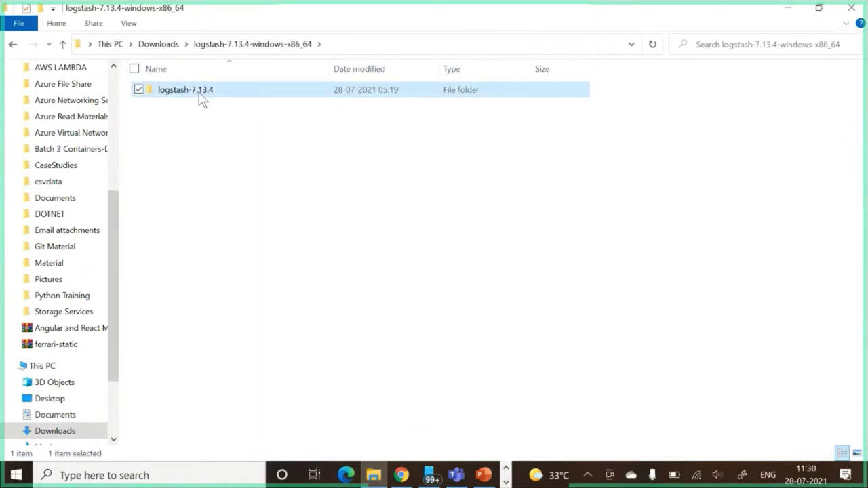
{"action": "mouse_move", "coordinate": [200, 97]}
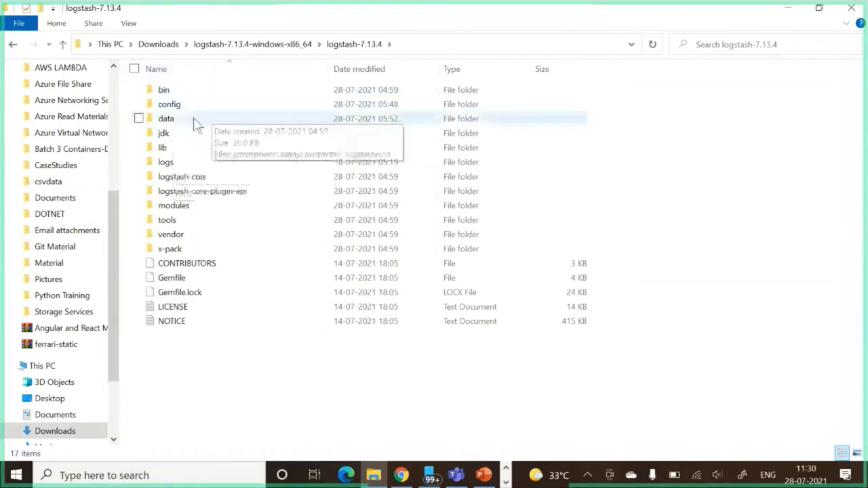
{"action": "left_click", "coordinate": [191, 110]}
{"action": "double_click", "coordinate": [191, 109]}
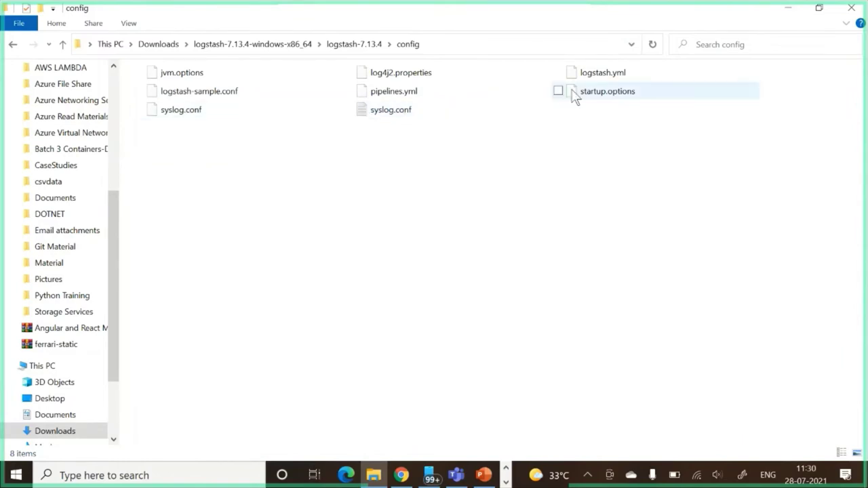
Open logstash.yml in Notepad++, examine its settings, and return to the config folder
{"action": "left_click", "coordinate": [602, 74]}
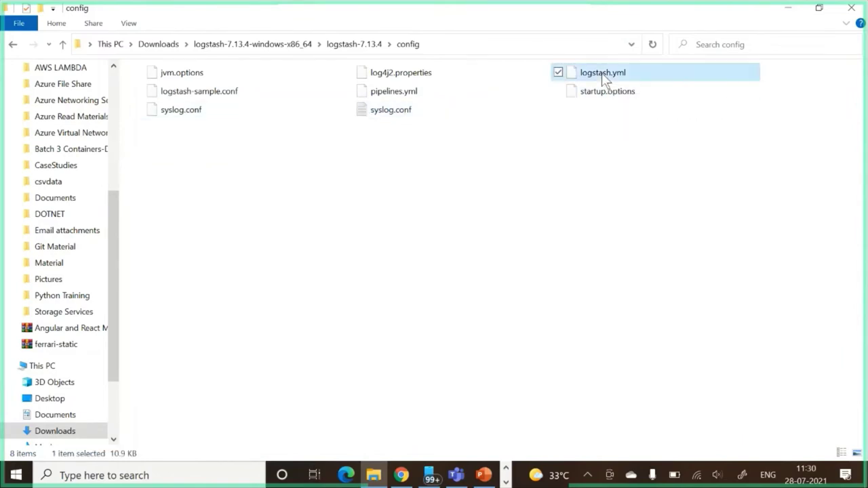
{"action": "right_click", "coordinate": [601, 72]}
{"action": "left_click", "coordinate": [661, 129]}
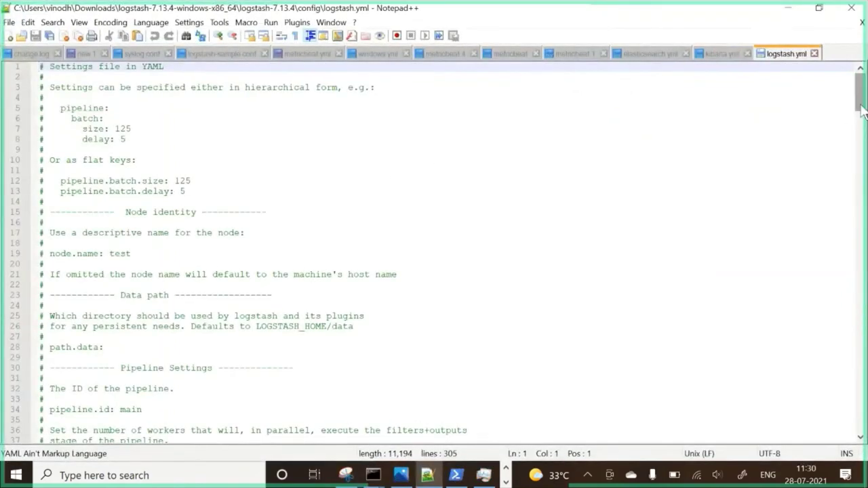
{"action": "left_click_drag", "start_coordinate": [861, 112], "coordinate": [866, 49]}
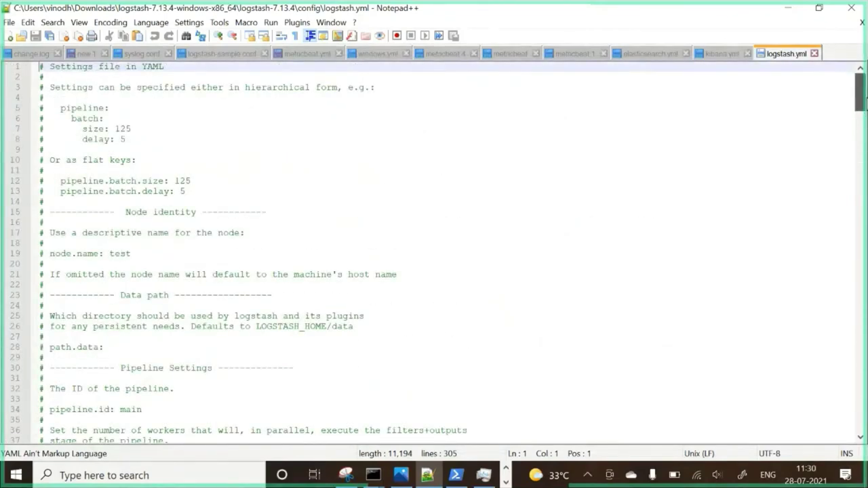
{"action": "left_click_drag", "start_coordinate": [865, 100], "coordinate": [818, 85]}
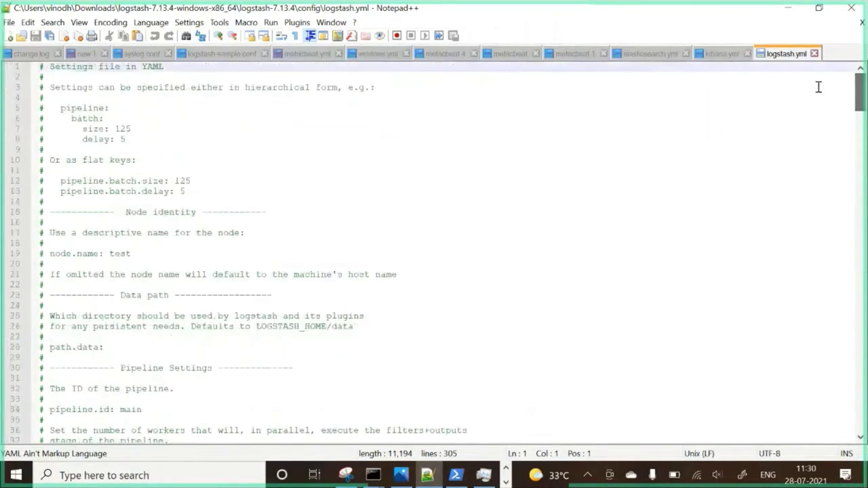
{"action": "left_click", "coordinate": [787, 9]}
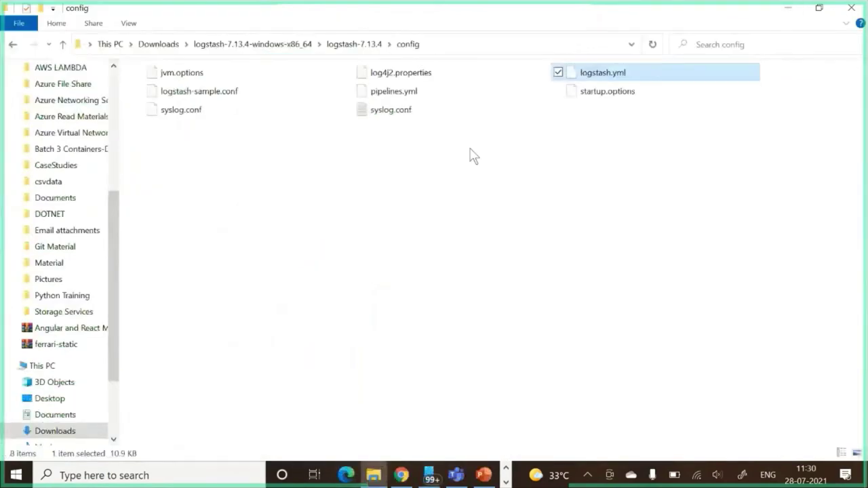
Open pipelines.yml in Notepad++, highlight the *.config path pattern and the 125 batch size, and return to the config folder
{"action": "right_click", "coordinate": [399, 98]}
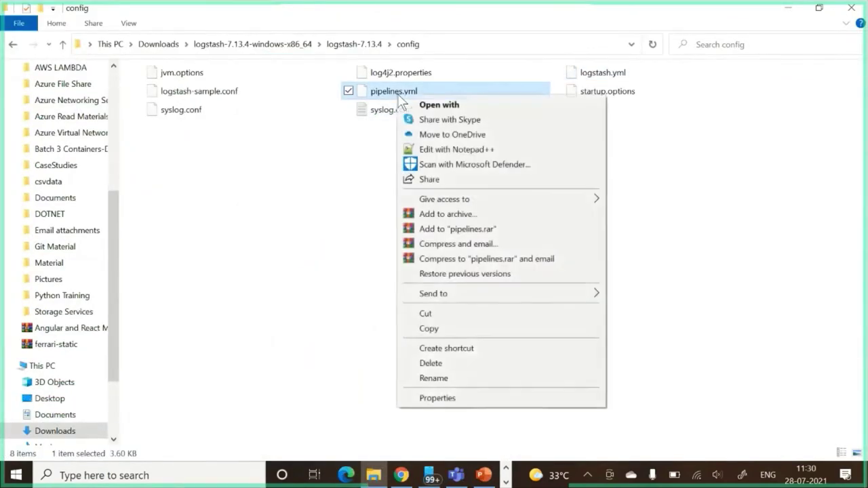
{"action": "left_click", "coordinate": [456, 150]}
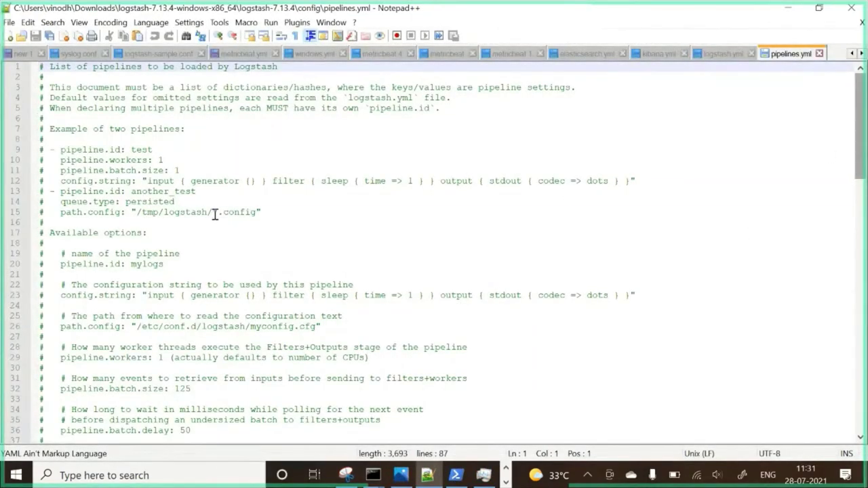
{"action": "left_click_drag", "start_coordinate": [214, 212], "coordinate": [256, 212]}
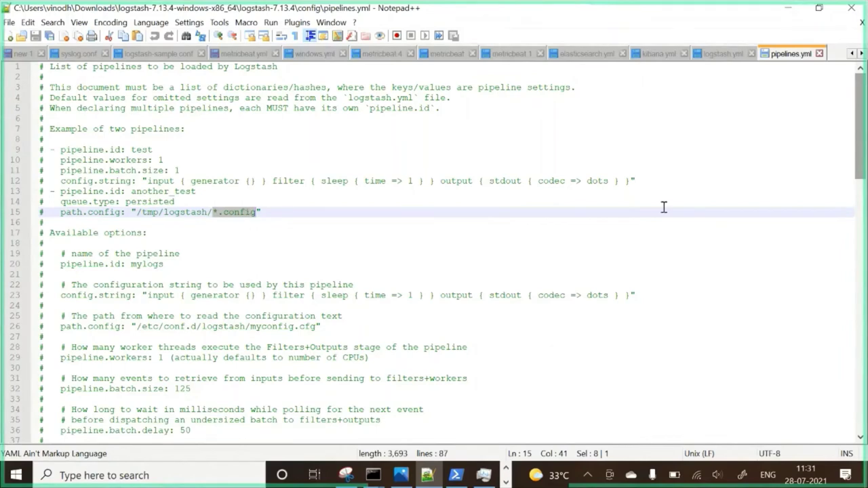
{"action": "left_click", "coordinate": [192, 392]}
{"action": "left_click_drag", "start_coordinate": [193, 391], "coordinate": [174, 392]}
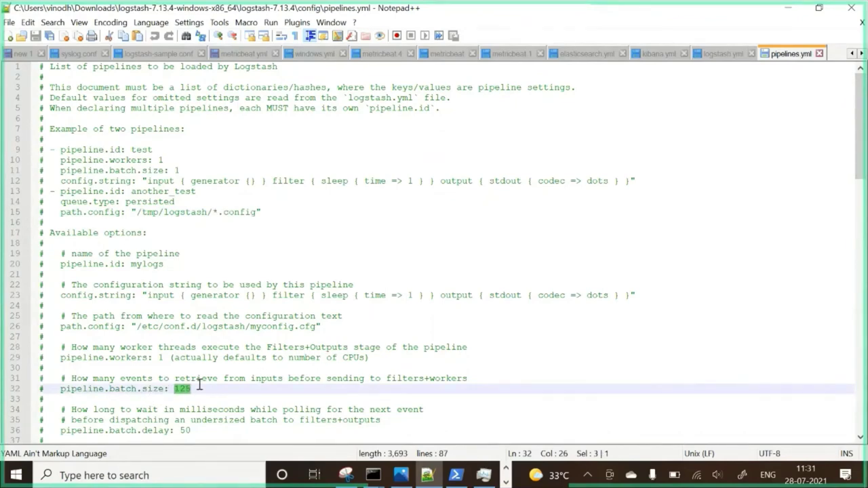
{"action": "mouse_move", "coordinate": [860, 119]}
{"action": "left_mouse_down"}
{"action": "mouse_move", "coordinate": [860, 258]}
{"action": "mouse_move", "coordinate": [860, 119]}
{"action": "left_mouse_up"}
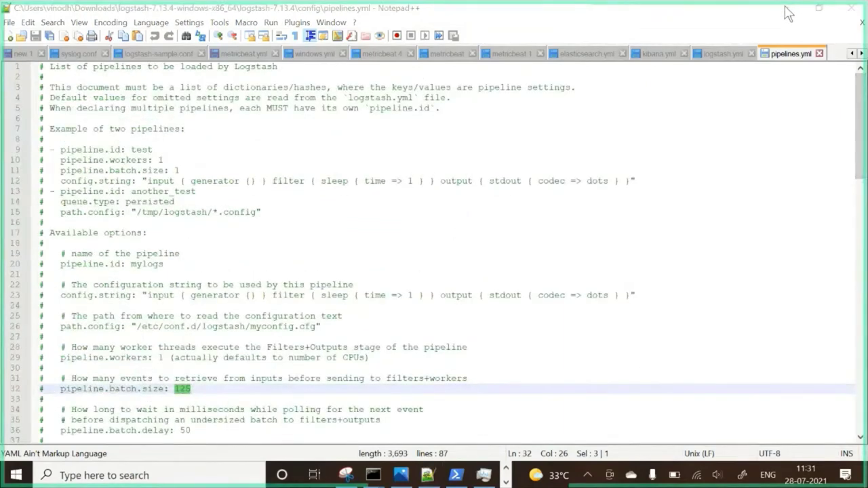
{"action": "left_click", "coordinate": [788, 15]}
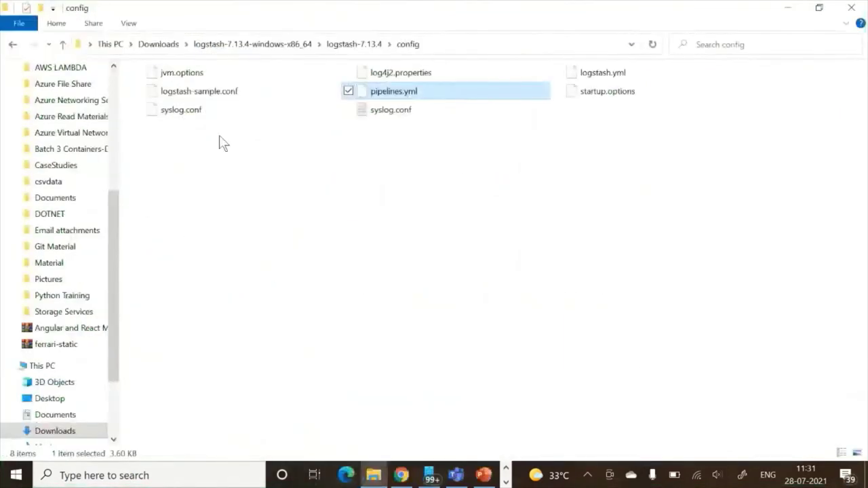
Open the first syslog.conf in Notepad++ and highlight its "syslog" type, port 514 and the whole input block
{"action": "right_click", "coordinate": [194, 119]}
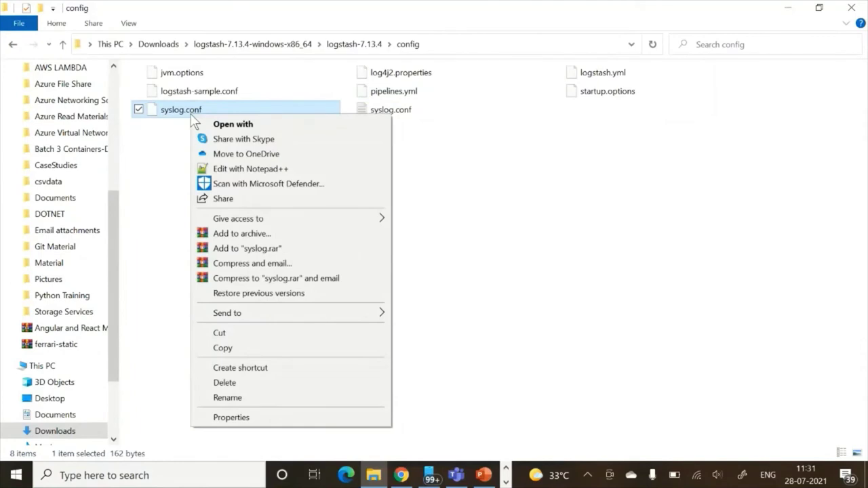
{"action": "left_click", "coordinate": [252, 171]}
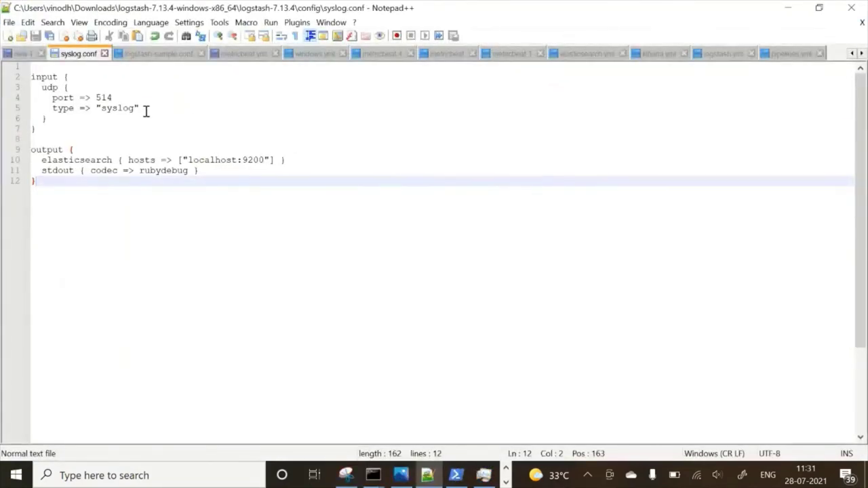
{"action": "left_click_drag", "start_coordinate": [141, 108], "coordinate": [94, 117]}
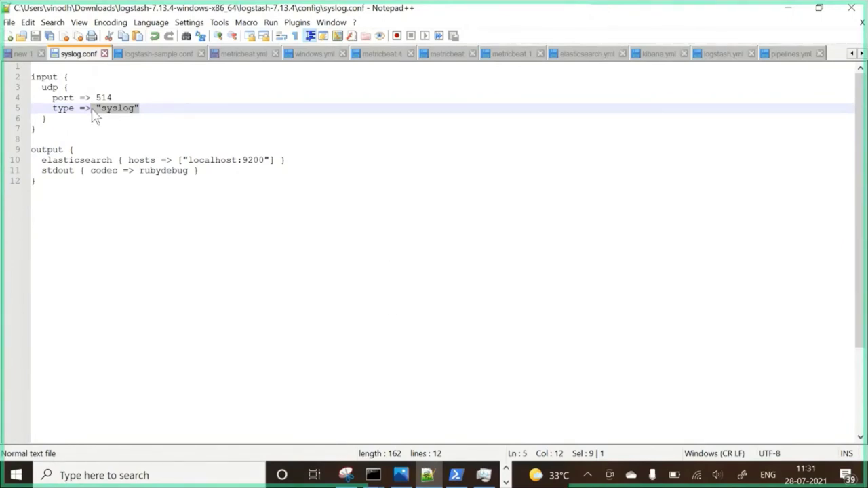
{"action": "left_click", "coordinate": [127, 100]}
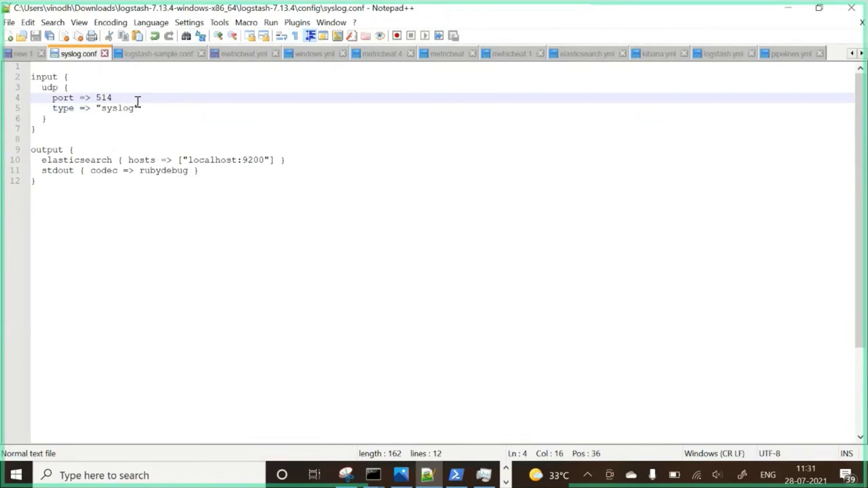
{"action": "left_click", "coordinate": [147, 106]}
{"action": "key", "text": "shift+Left"}
{"action": "key", "text": "shift+Left"}
{"action": "key", "text": "shift+Left"}
{"action": "key", "text": "shift+Left"}
{"action": "key", "text": "shift+Left"}
{"action": "key", "text": "shift+Left"}
{"action": "key", "text": "shift+Left"}
{"action": "key", "text": "shift+Left"}
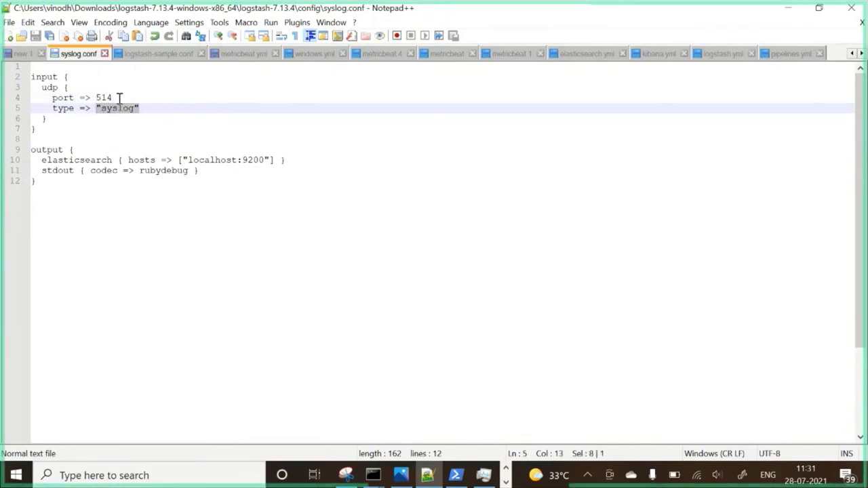
{"action": "left_click_drag", "start_coordinate": [119, 99], "coordinate": [97, 101]}
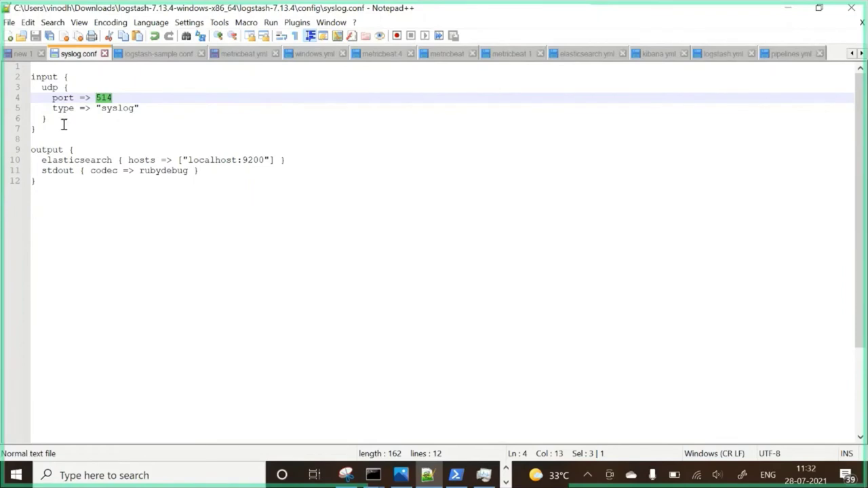
{"action": "left_click_drag", "start_coordinate": [64, 124], "coordinate": [31, 77]}
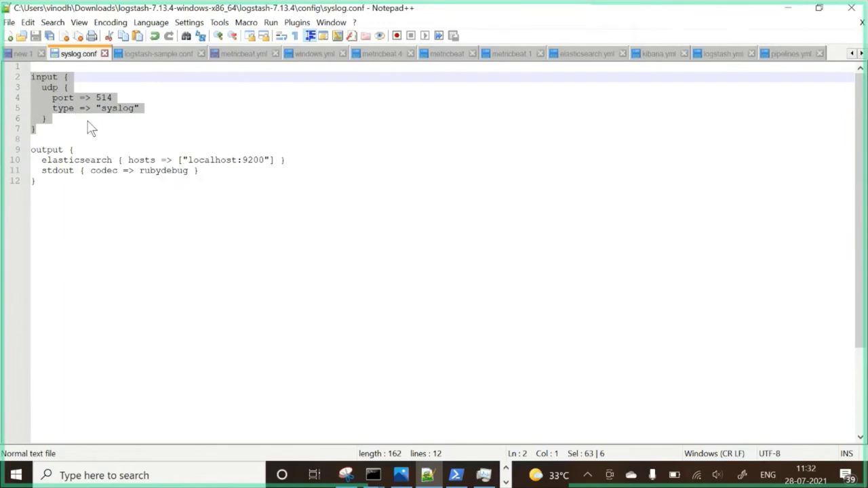
Highlight elasticsearch, localhost:9200 and stdout in the output block, and select the full elasticsearch line
{"action": "left_click_drag", "start_coordinate": [38, 159], "coordinate": [115, 160]}
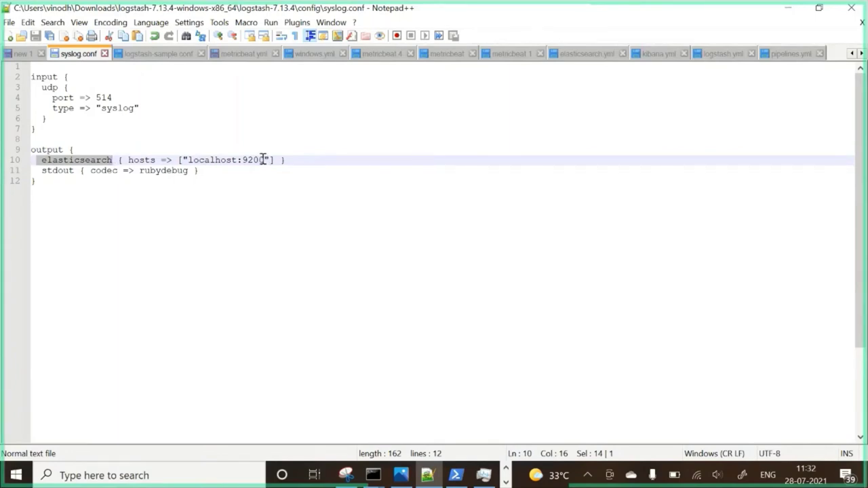
{"action": "left_click_drag", "start_coordinate": [267, 160], "coordinate": [186, 160]}
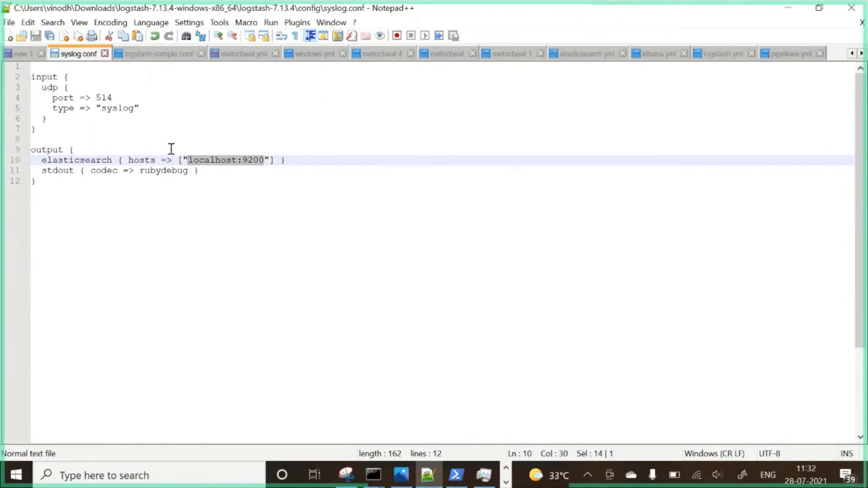
{"action": "left_click_drag", "start_coordinate": [40, 170], "coordinate": [73, 170]}
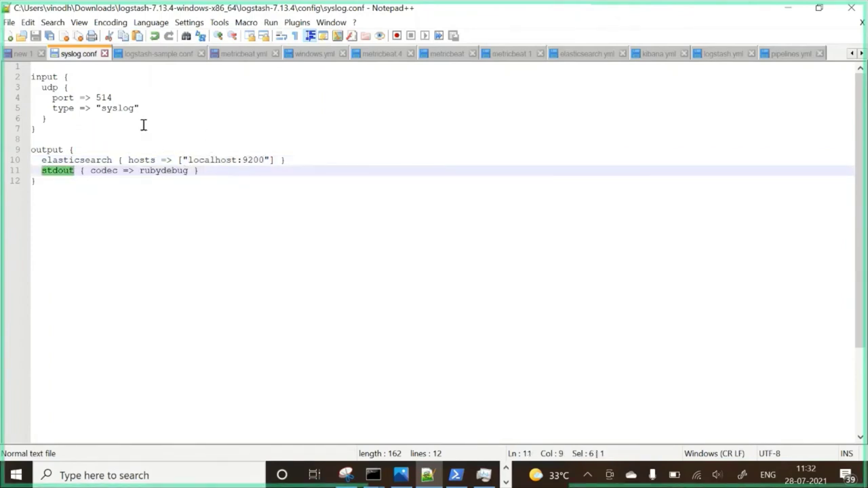
{"action": "left_click", "coordinate": [117, 151]}
{"action": "left_click_drag", "start_coordinate": [39, 160], "coordinate": [299, 157]}
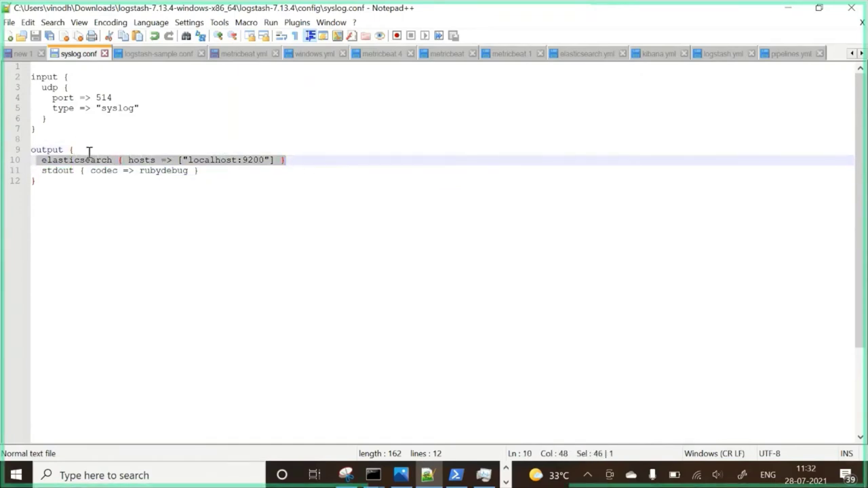
Highlight the udp input block and the elasticsearch output line again, and return to the config folder
{"action": "left_click_drag", "start_coordinate": [46, 120], "coordinate": [20, 68]}
{"action": "left_click_drag", "start_coordinate": [42, 129], "coordinate": [23, 78]}
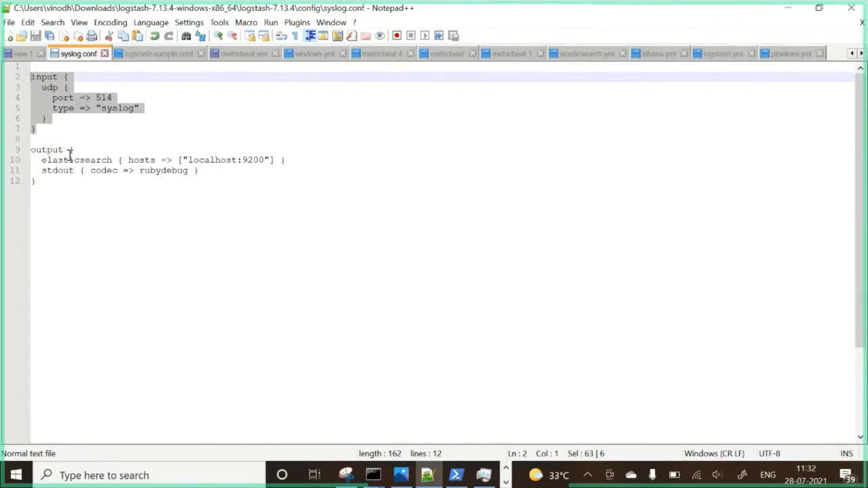
{"action": "left_click_drag", "start_coordinate": [41, 160], "coordinate": [278, 160]}
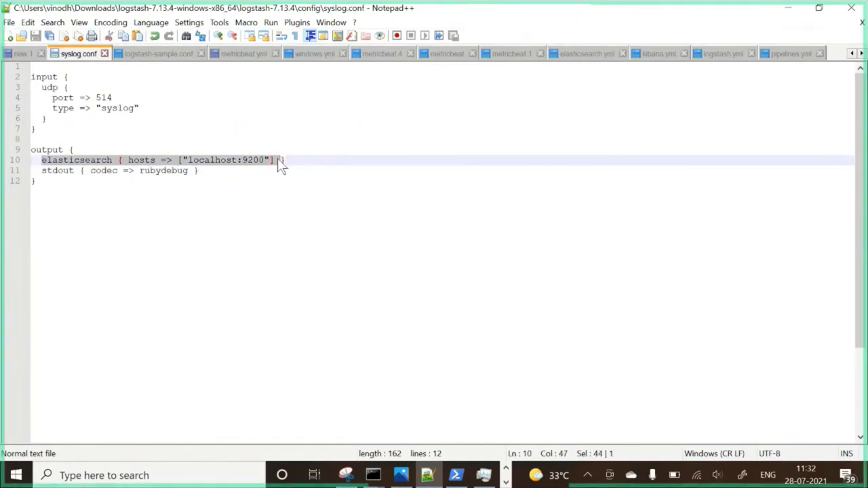
{"action": "left_click", "coordinate": [796, 14]}
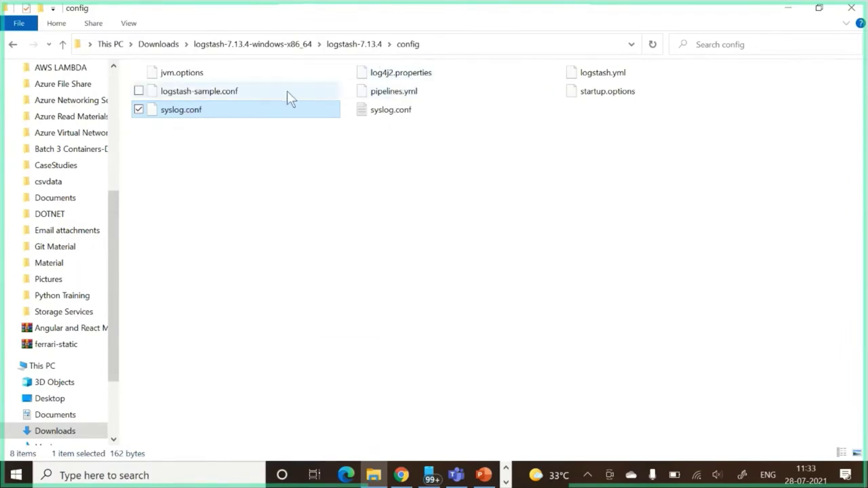
{"action": "left_click", "coordinate": [215, 91]}
{"action": "right_click", "coordinate": [215, 91]}
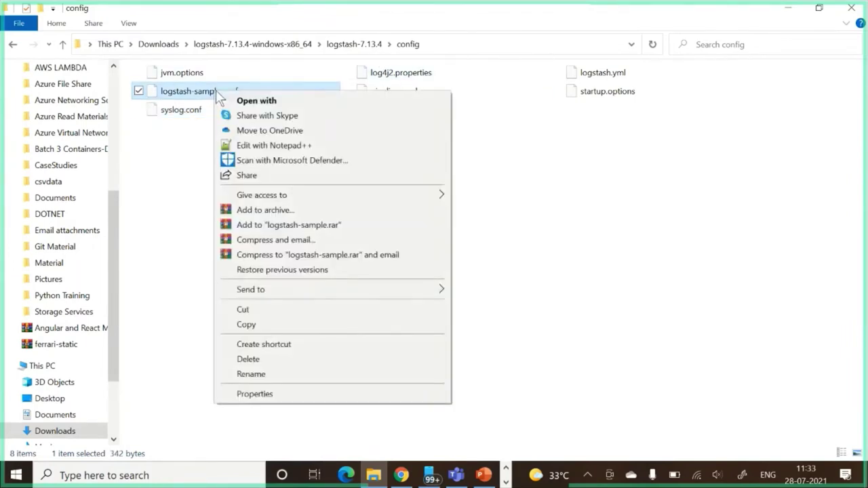
{"action": "left_click", "coordinate": [296, 146]}
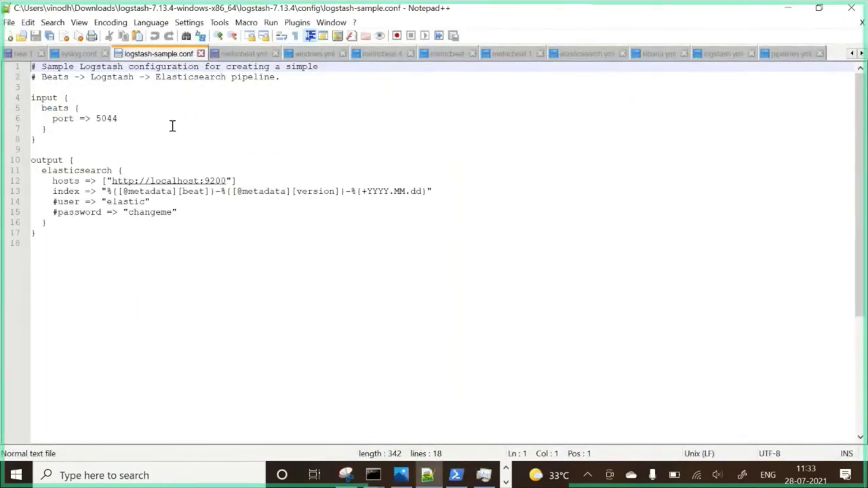
{"action": "left_click_drag", "start_coordinate": [70, 108], "coordinate": [40, 107]}
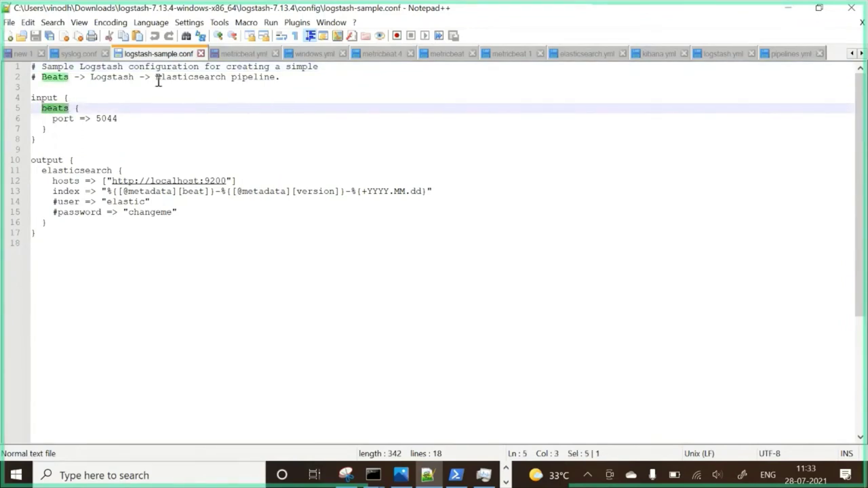
{"action": "left_click_drag", "start_coordinate": [118, 119], "coordinate": [92, 118]}
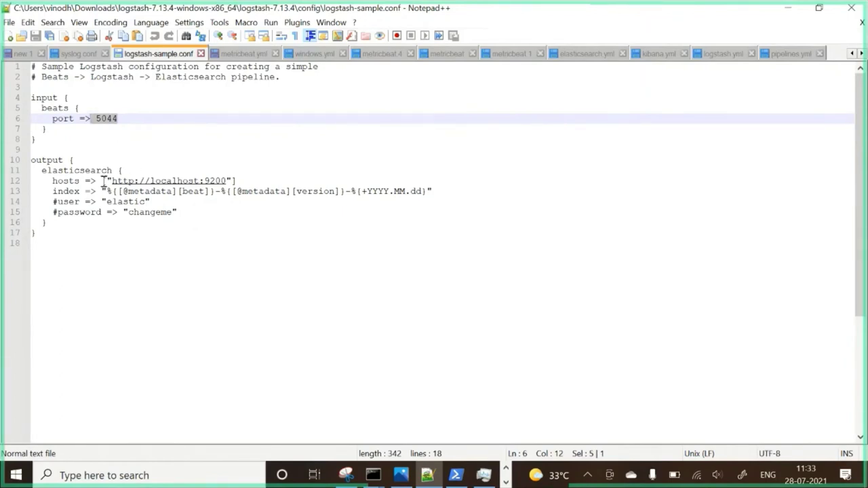
{"action": "left_click_drag", "start_coordinate": [112, 181], "coordinate": [228, 181]}
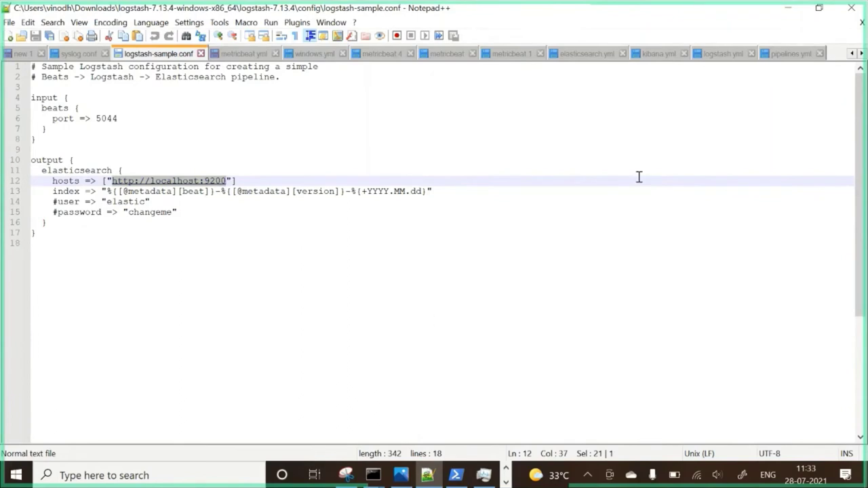
{"action": "left_click", "coordinate": [789, 8]}
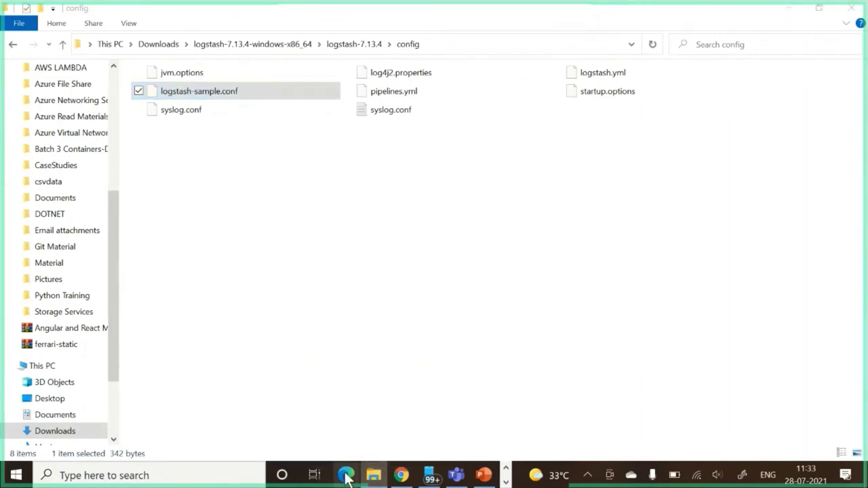
{"action": "left_click", "coordinate": [345, 477]}
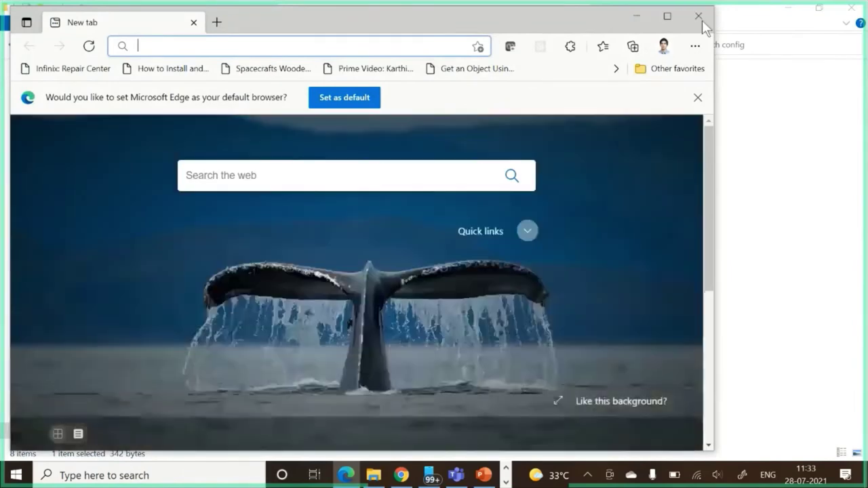
{"action": "left_click", "coordinate": [698, 16]}
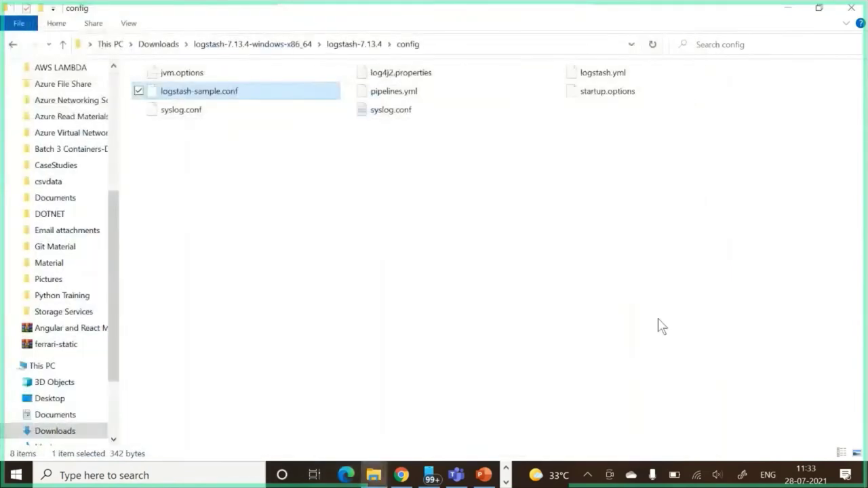
{"action": "left_click", "coordinate": [588, 475]}
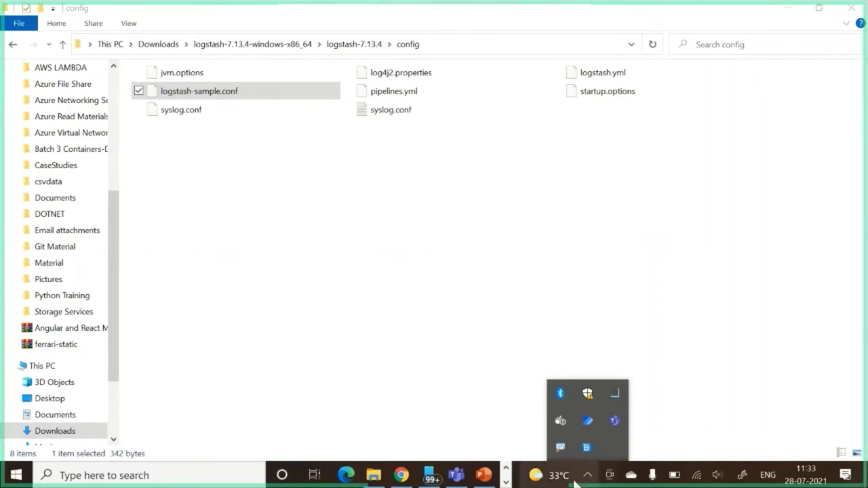
{"action": "left_click", "coordinate": [521, 479]}
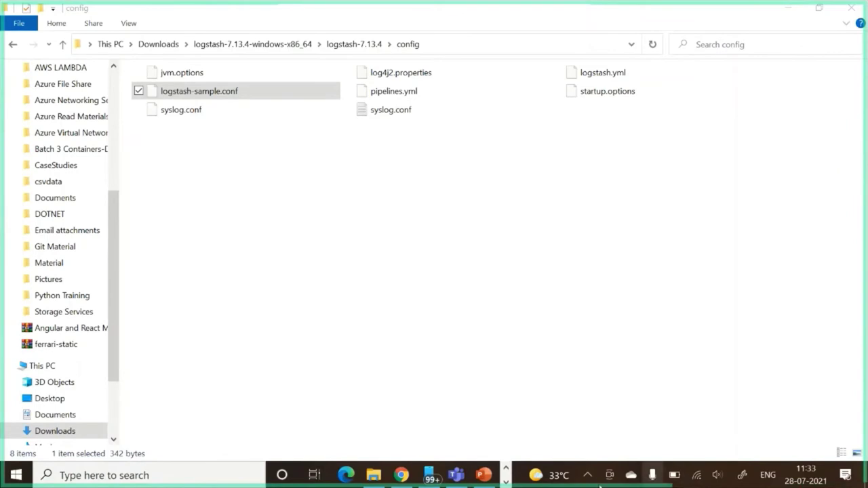
Switch to Chrome, bring up the Kibana Lens page in the maximized window, and try to leave it for the Elastic home page
{"action": "left_click", "coordinate": [401, 475]}
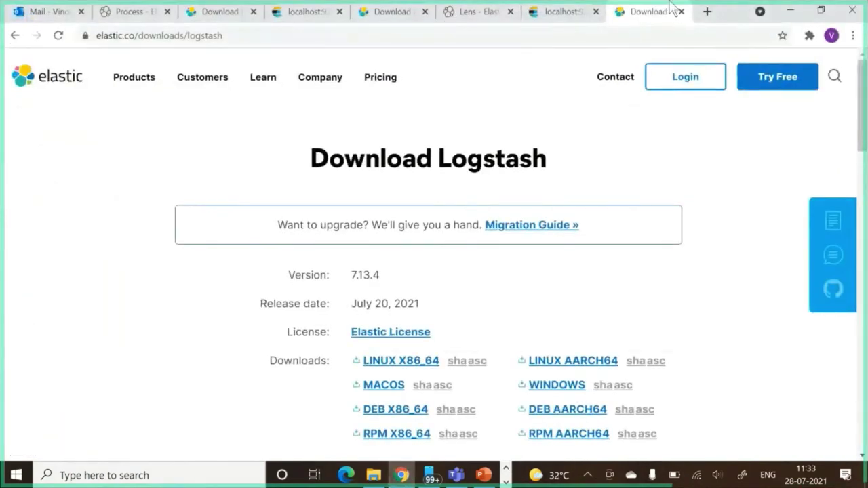
{"action": "left_click_drag", "start_coordinate": [732, 15], "coordinate": [697, 75]}
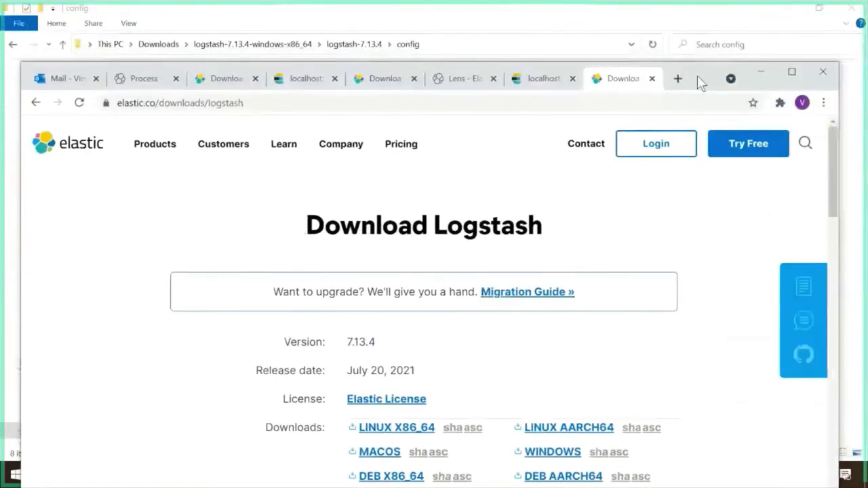
{"action": "left_click", "coordinate": [466, 80]}
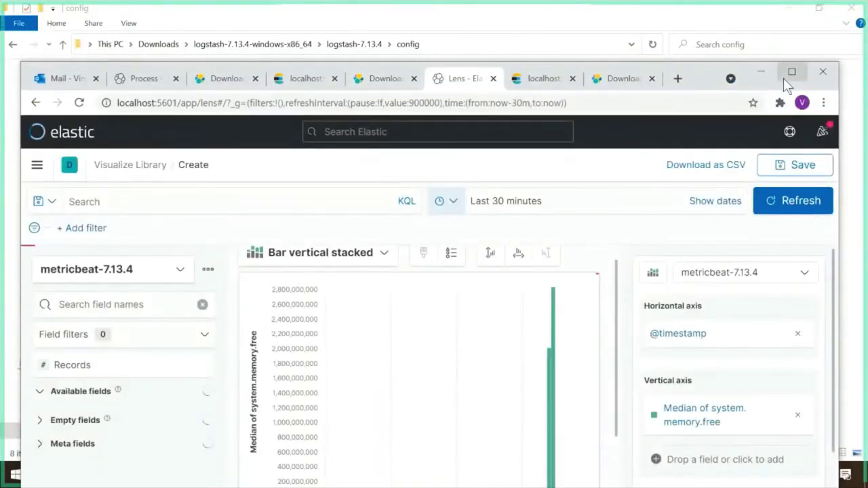
{"action": "left_click", "coordinate": [788, 72]}
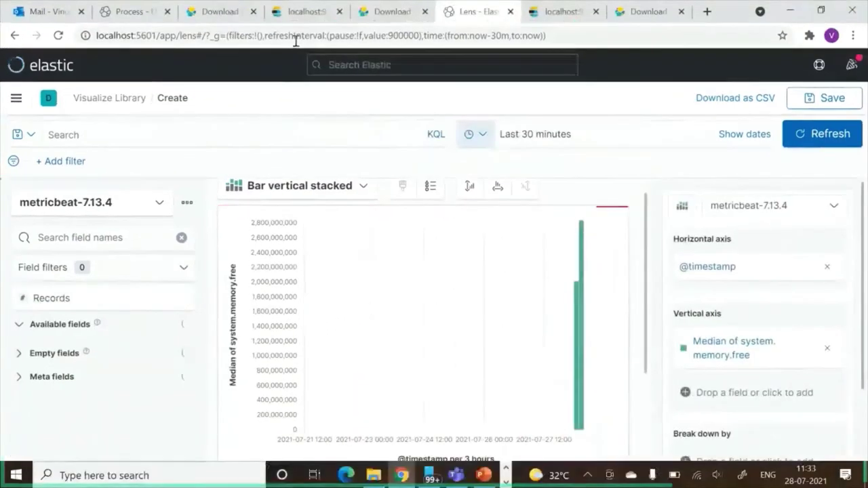
{"action": "left_click", "coordinate": [66, 70]}
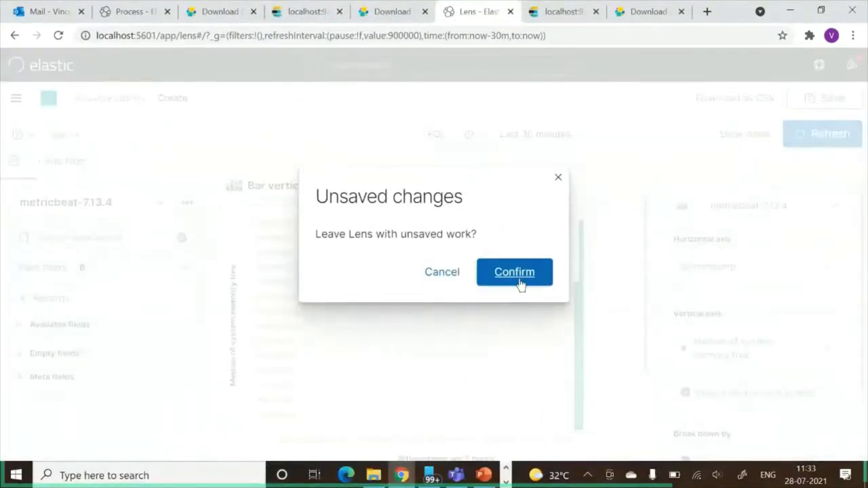
{"action": "left_click", "coordinate": [438, 280]}
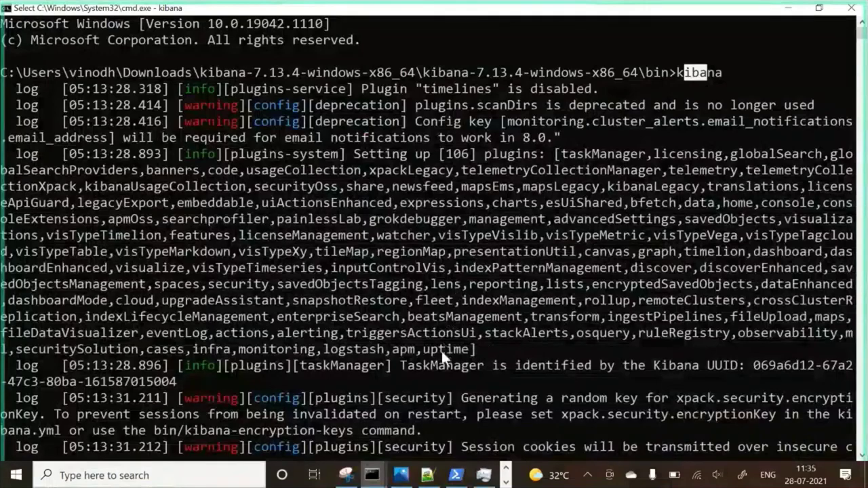
Stop the running Kibana process in the command prompt and answer Y to terminate the batch job
{"action": "left_click", "coordinate": [862, 459]}
{"action": "left_click_drag", "start_coordinate": [861, 458], "coordinate": [860, 462]}
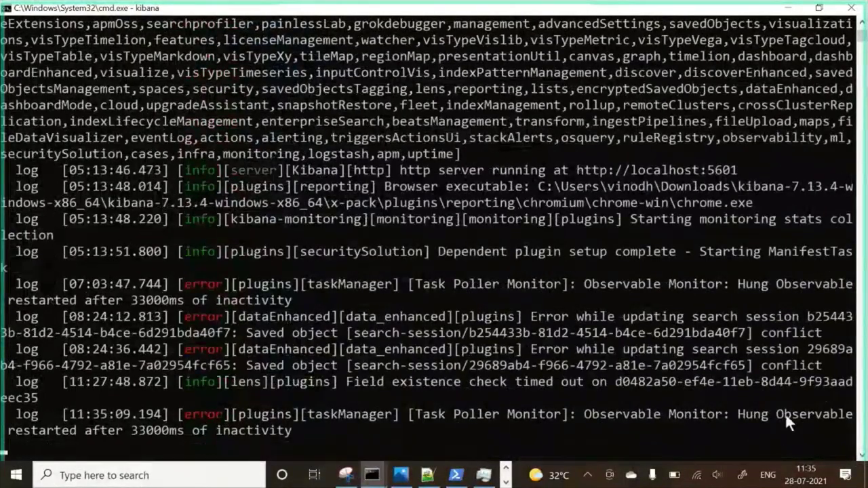
{"action": "left_click", "coordinate": [663, 430]}
{"action": "key", "text": "ctrl+c"}
{"action": "key", "text": "ctrl+c"}
{"action": "type", "text": "Y"}
{"action": "key", "text": "Return"}
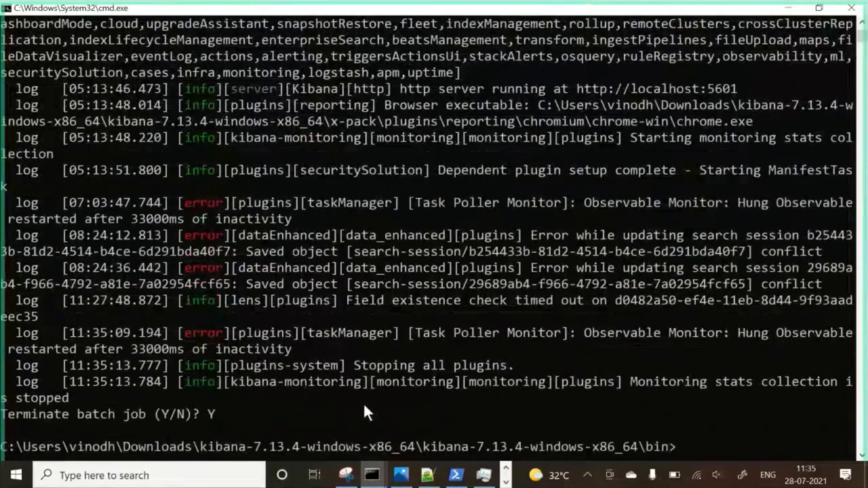
Run kibana again from the Kibana bin folder and switch back to the Logstash config folder in File Explorer
{"action": "key", "text": "BackSpace"}
{"action": "type", "text": "kibana"}
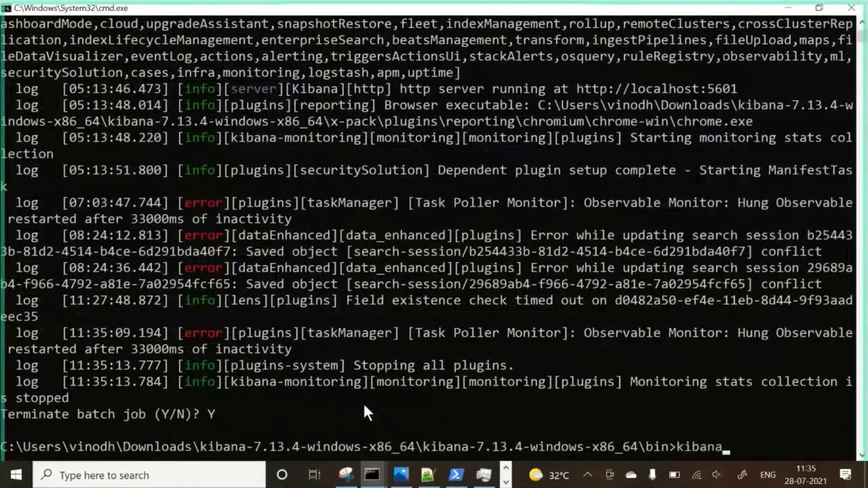
{"action": "key", "text": "Return"}
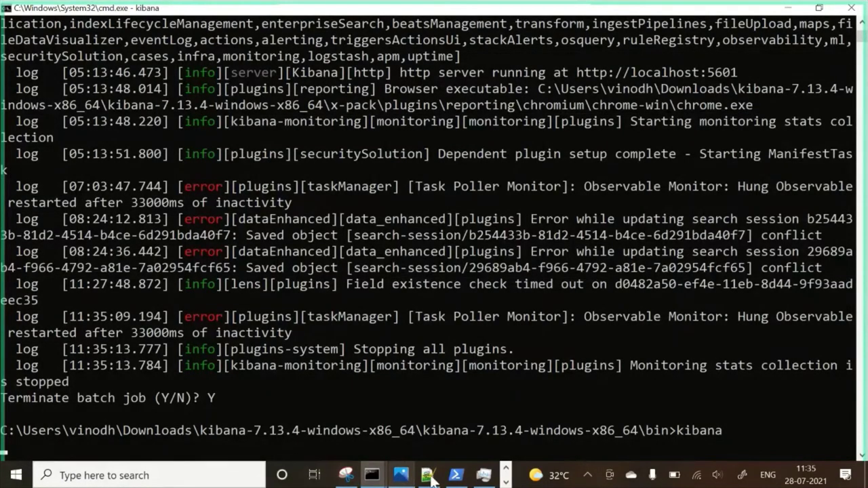
{"action": "left_click", "coordinate": [505, 468]}
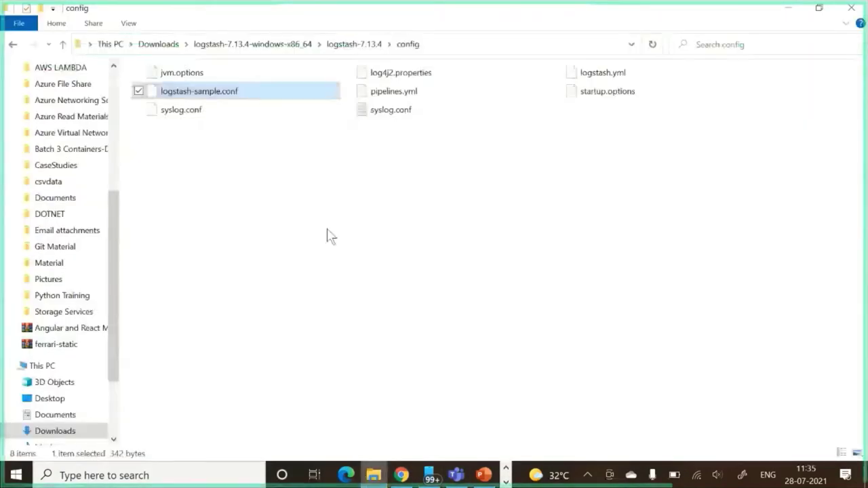
Switch to Chrome, search Google for beats elk in a new tab, and open the Elastic Beats result
{"action": "left_click", "coordinate": [375, 476]}
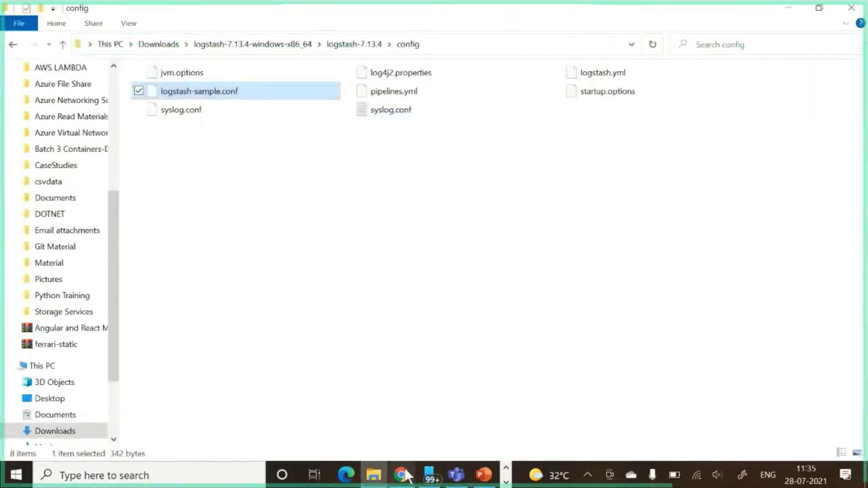
{"action": "mouse_move", "coordinate": [402, 475]}
{"action": "left_click", "coordinate": [398, 424]}
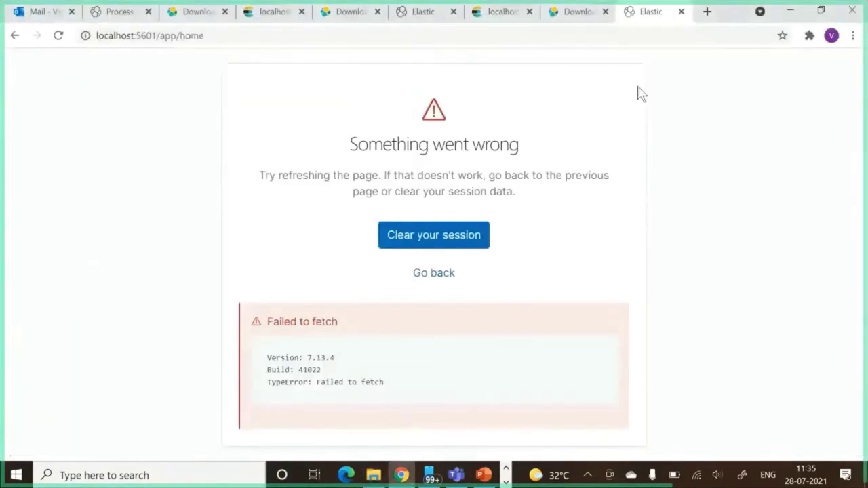
{"action": "left_click", "coordinate": [707, 11]}
{"action": "type", "text": "beats e"}
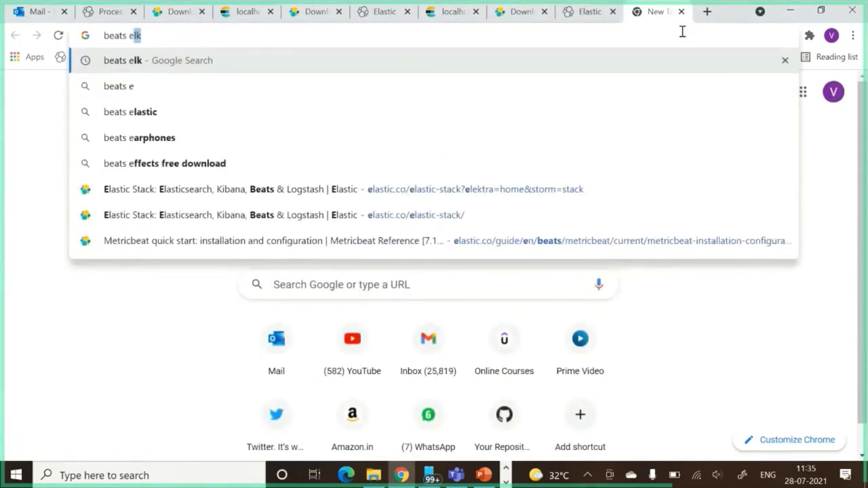
{"action": "type", "text": "l"}
{"action": "key", "text": "Return"}
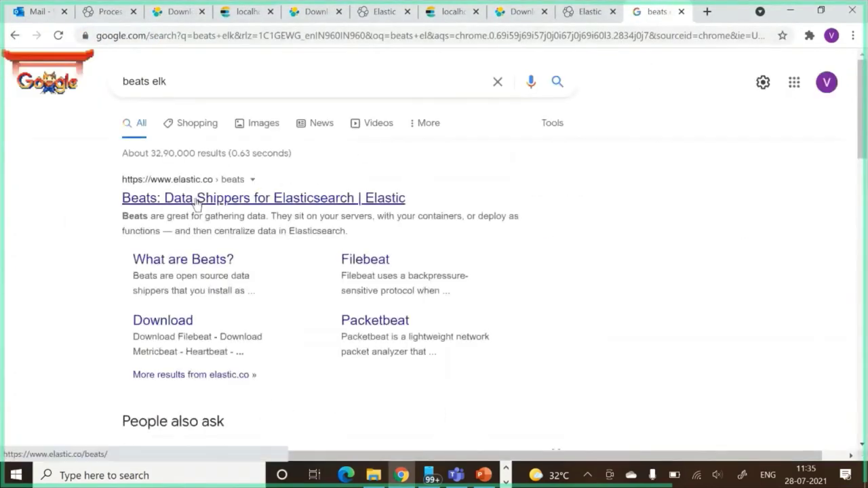
{"action": "left_click", "coordinate": [306, 198]}
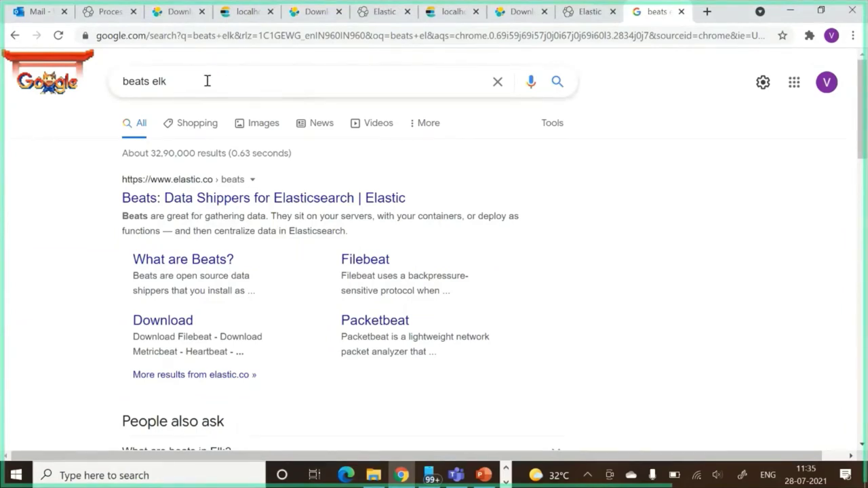
Search Google for metribeat and open Elastic's Metricbeat product page from the results
{"action": "left_click_drag", "start_coordinate": [197, 83], "coordinate": [102, 87]}
{"action": "type", "text": "meatri"}
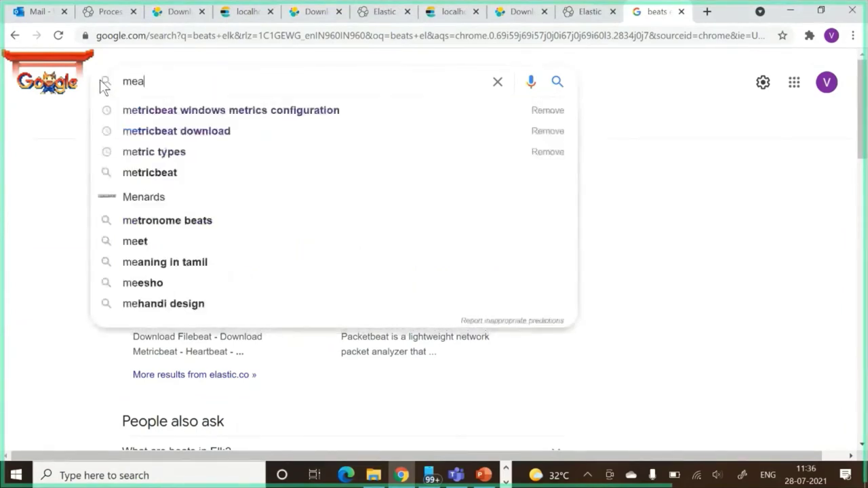
{"action": "key", "text": "BackSpace"}
{"action": "key", "text": "BackSpace"}
{"action": "key", "text": "BackSpace"}
{"action": "key", "text": "BackSpace"}
{"action": "type", "text": "tribeat"}
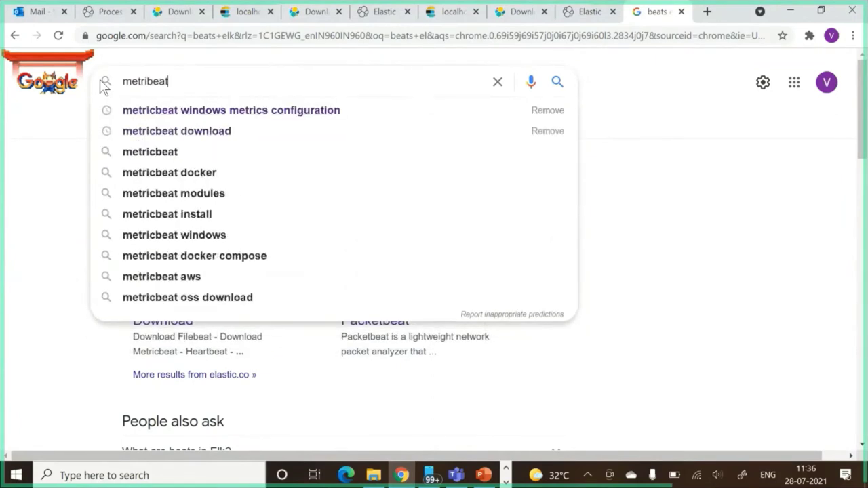
{"action": "key", "text": "Return"}
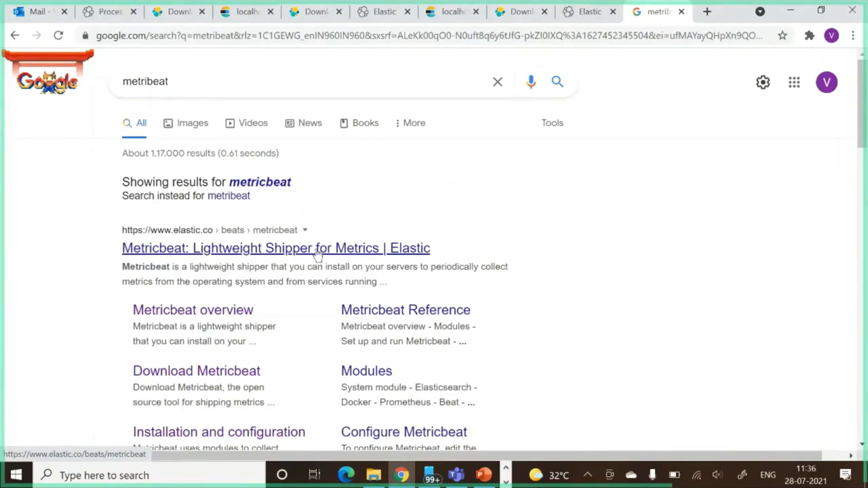
{"action": "left_click", "coordinate": [316, 254]}
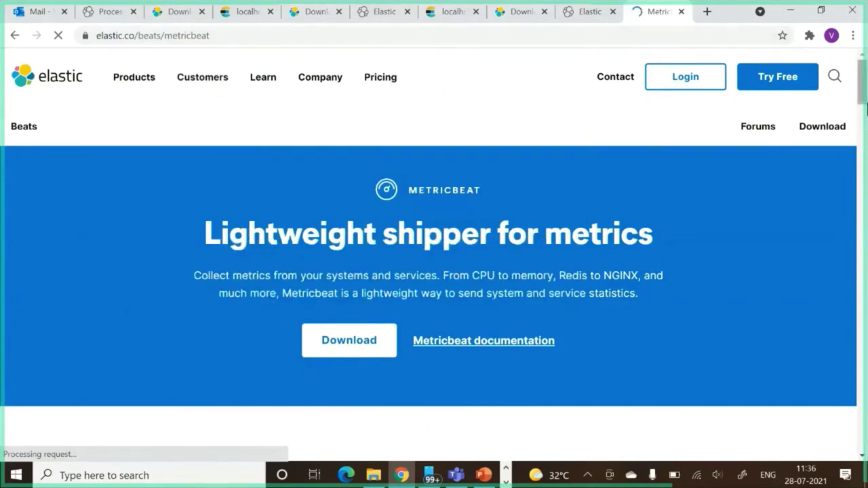
Search for metribeat download, open Elastic's Download Metricbeat page, and look through the available packages
{"action": "left_click", "coordinate": [221, 35]}
{"action": "type", "text": "metrib"}
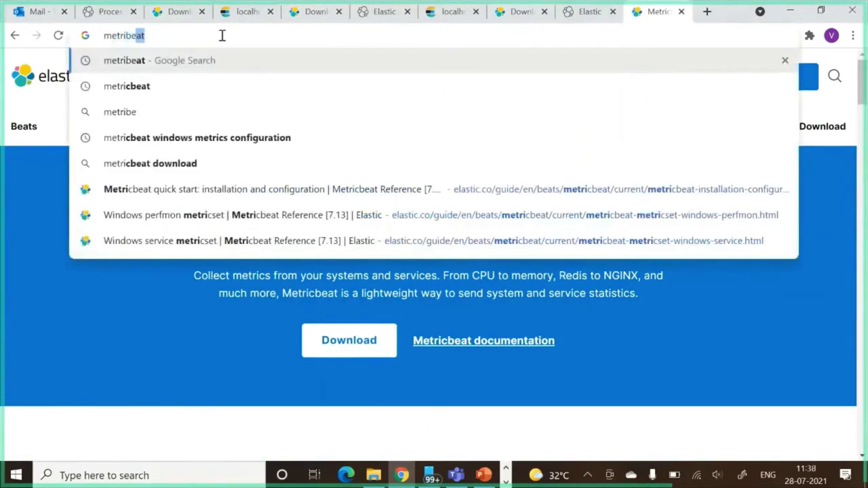
{"action": "type", "text": "eat d"}
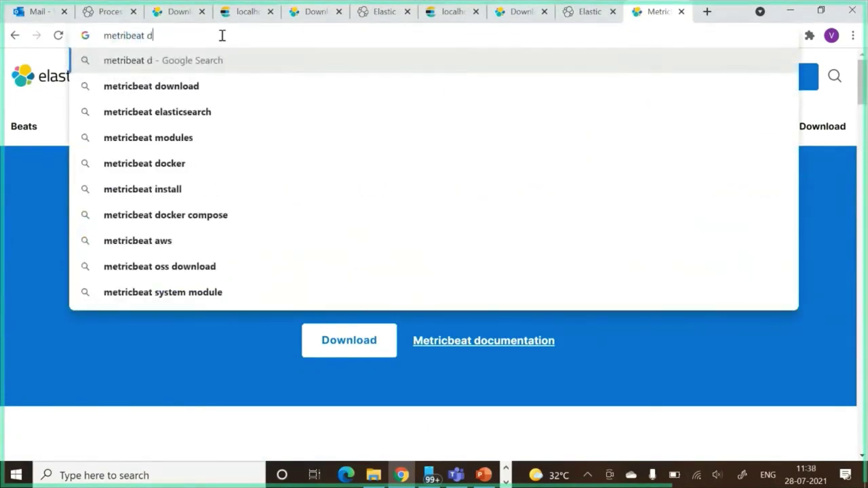
{"action": "type", "text": "ownload"}
{"action": "key", "text": "Return"}
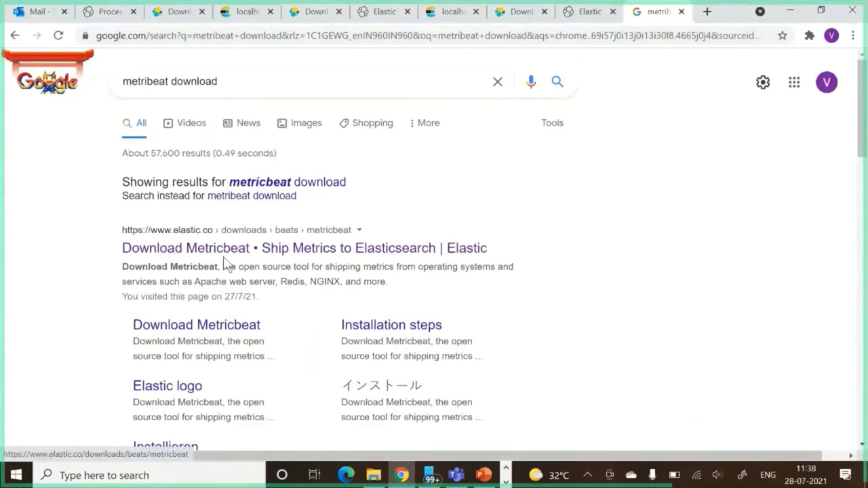
{"action": "left_click", "coordinate": [224, 254]}
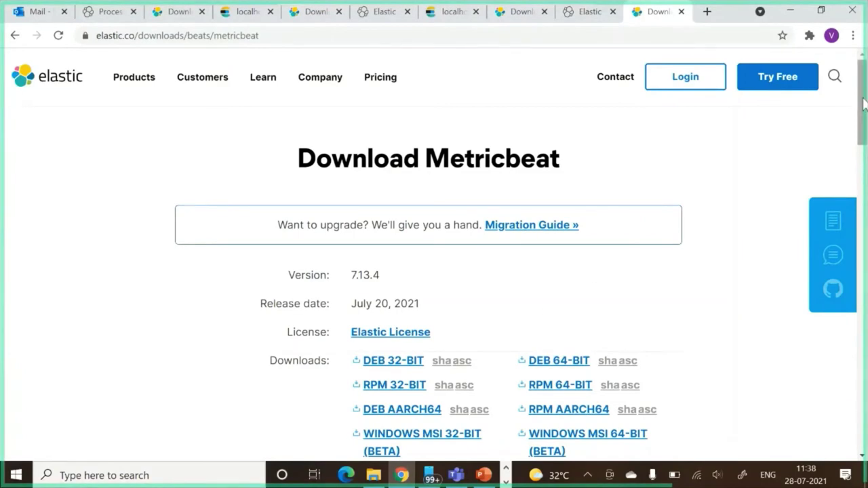
{"action": "scroll", "coordinate": [862, 105], "scroll_direction": "down", "scroll_amount": 1}
{"action": "mouse_move", "coordinate": [863, 105]}
{"action": "left_mouse_down"}
{"action": "mouse_move", "coordinate": [865, 232]}
{"action": "mouse_move", "coordinate": [865, 112]}
{"action": "mouse_move", "coordinate": [865, 136]}
{"action": "mouse_move", "coordinate": [864, 121]}
{"action": "left_mouse_up"}
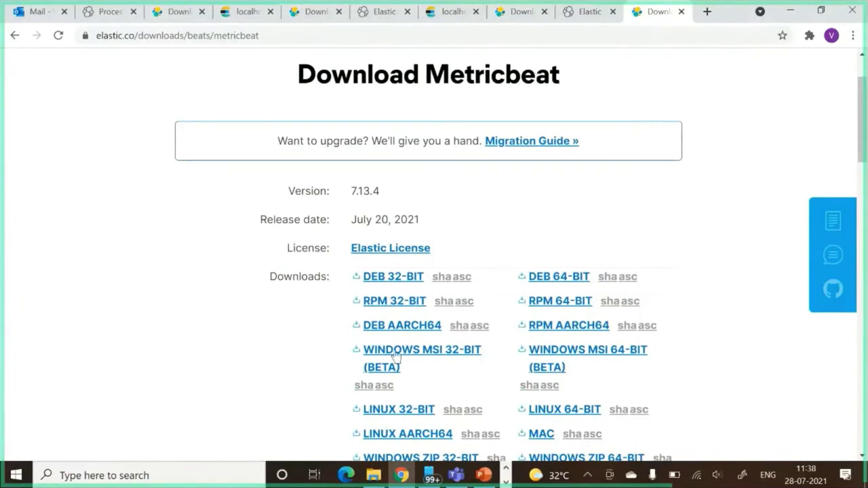
Switch to the ELK Stack presentation in PowerPoint and show the Elastic (ELK) Stack Architecture slide
{"action": "mouse_move", "coordinate": [483, 475]}
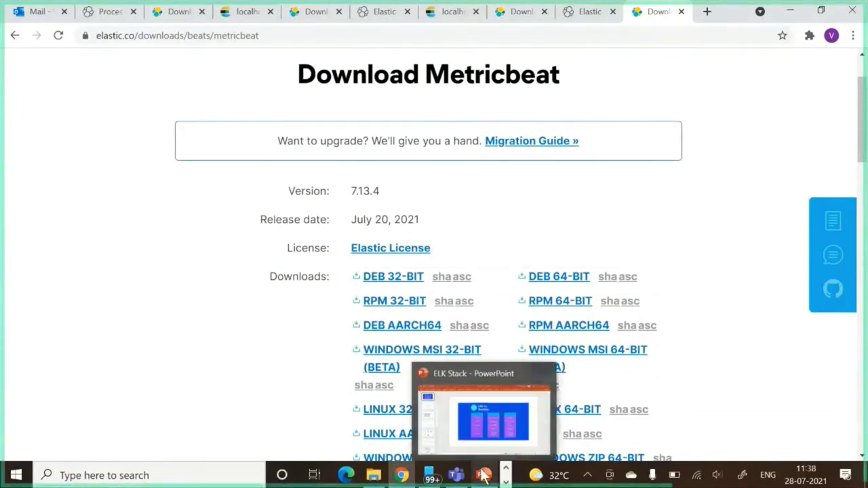
{"action": "left_click", "coordinate": [477, 417]}
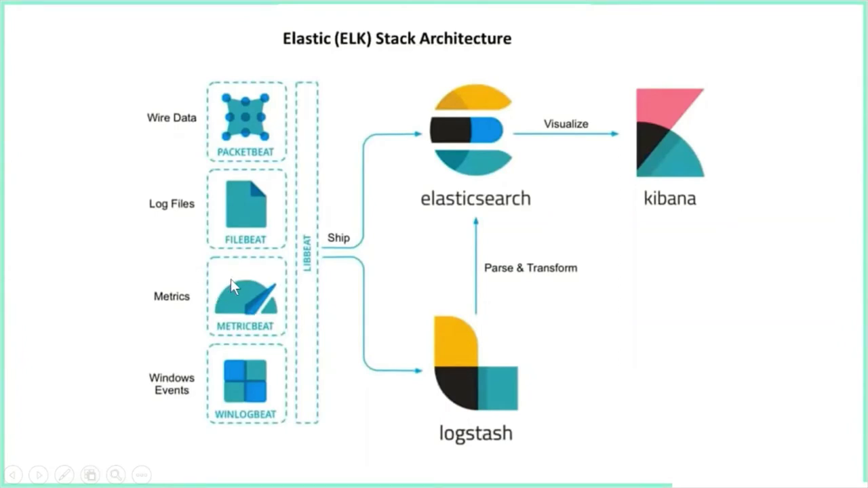
{"action": "key", "text": "super"}
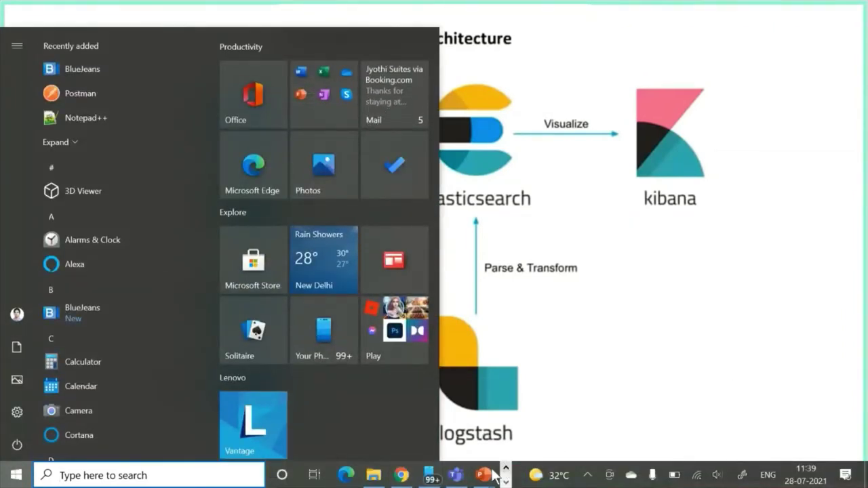
Switch to File Explorer and open the inner metricbeat-7.13.4-windows-x86_64 folder within Downloads
{"action": "left_click", "coordinate": [377, 476]}
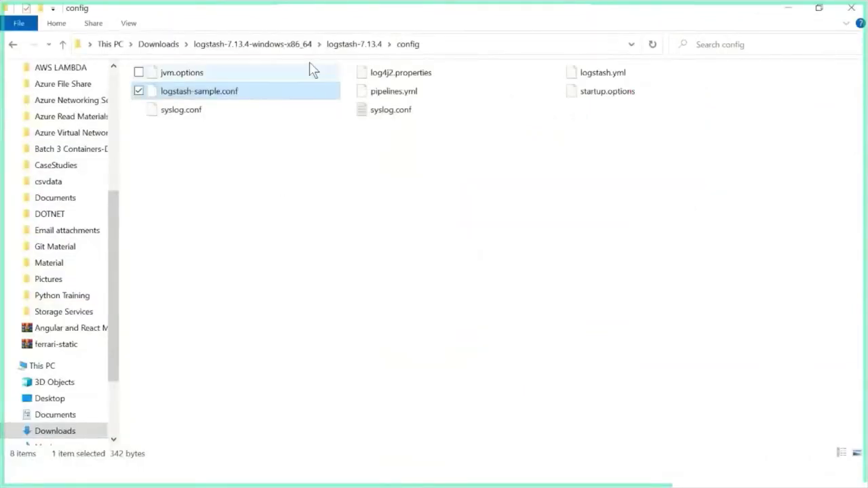
{"action": "left_click", "coordinate": [159, 44]}
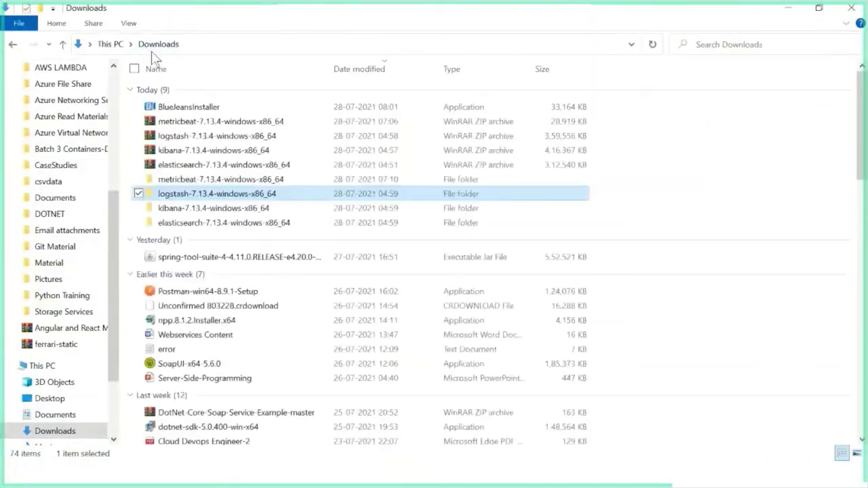
{"action": "double_click", "coordinate": [180, 181]}
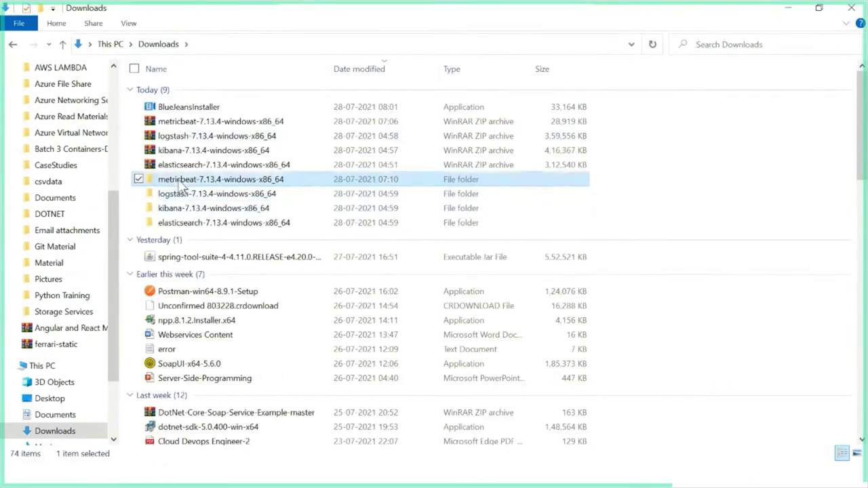
{"action": "double_click", "coordinate": [244, 88]}
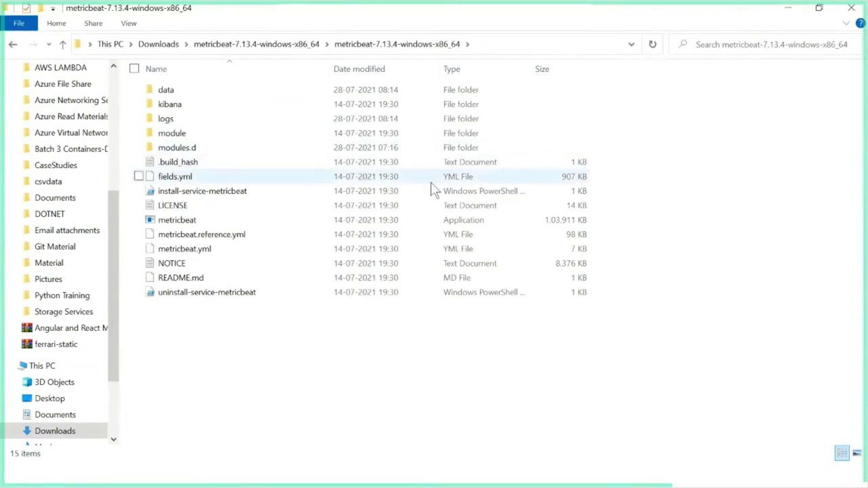
{"action": "double_click", "coordinate": [183, 219]}
{"action": "right_click", "coordinate": [183, 219]}
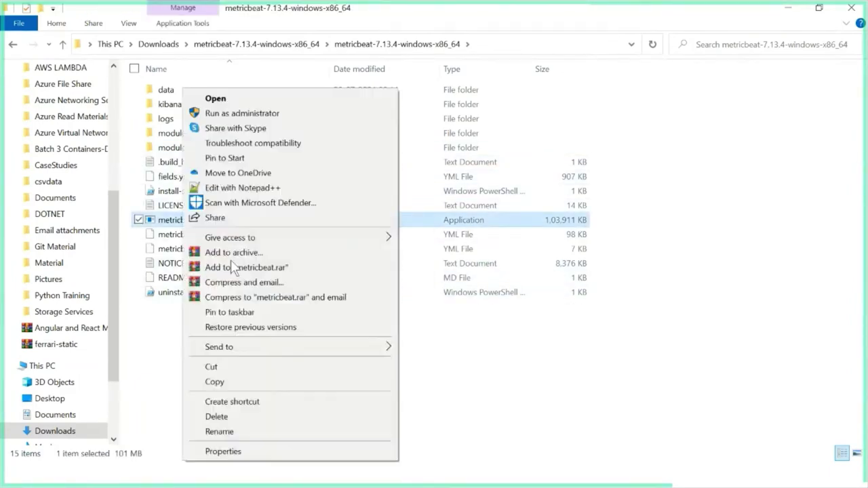
{"action": "left_click", "coordinate": [442, 362]}
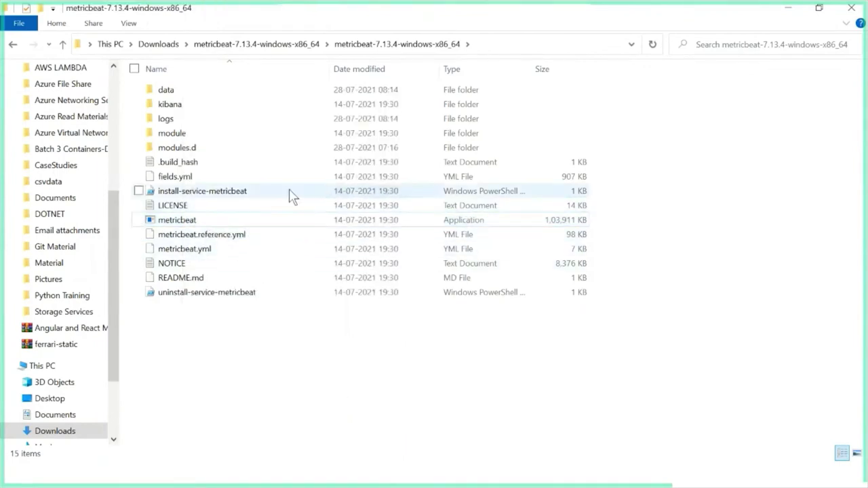
Show the Metricbeat folder contents as tiles and open metricbeat.yml in Notepad++
{"action": "scroll", "coordinate": [290, 196], "scroll_direction": "down", "scroll_amount": 1, "text": "ctrl"}
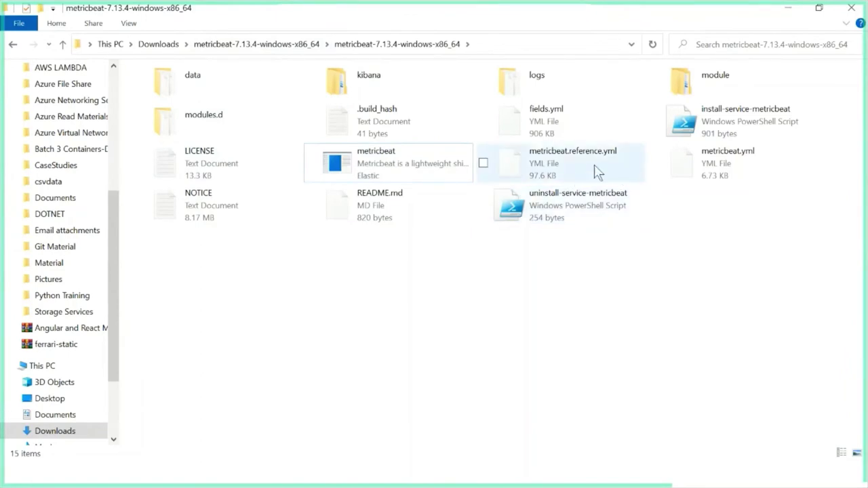
{"action": "left_click", "coordinate": [699, 169]}
{"action": "right_click", "coordinate": [699, 170]}
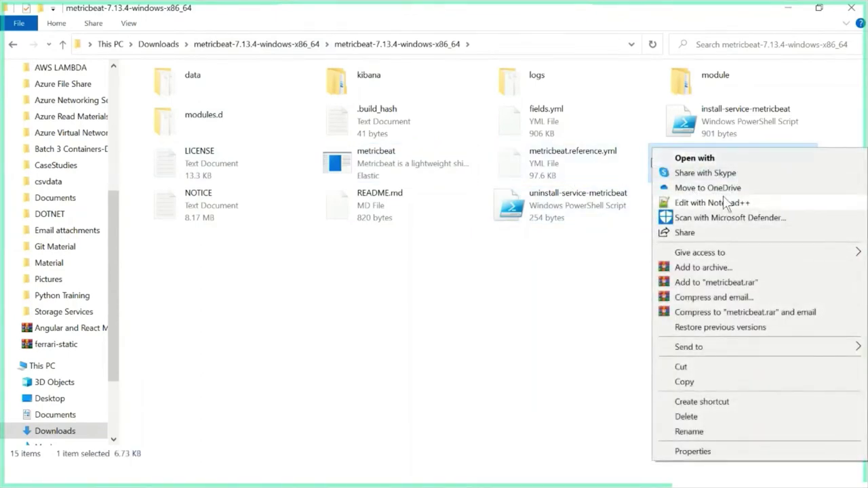
{"action": "left_click", "coordinate": [721, 203]}
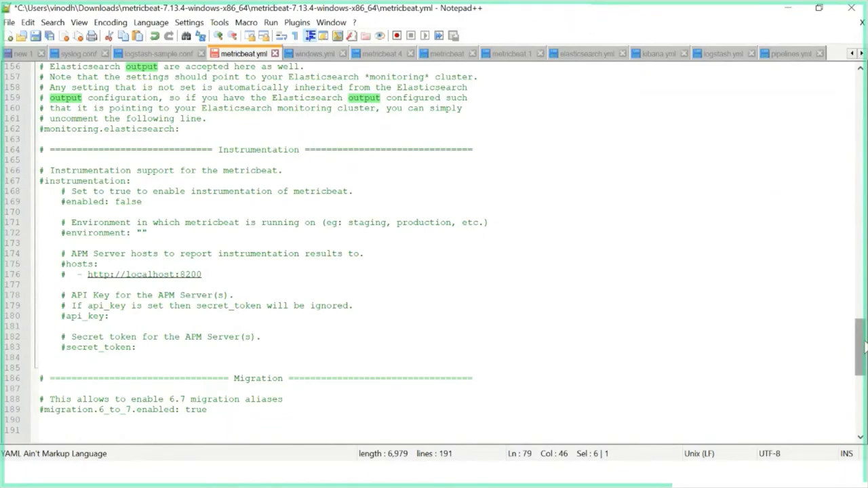
Review the start of metricbeat.yml and mark the modules.d/*.yml path line under metricbeat.config.modules
{"action": "left_click_drag", "start_coordinate": [860, 343], "coordinate": [860, 89]}
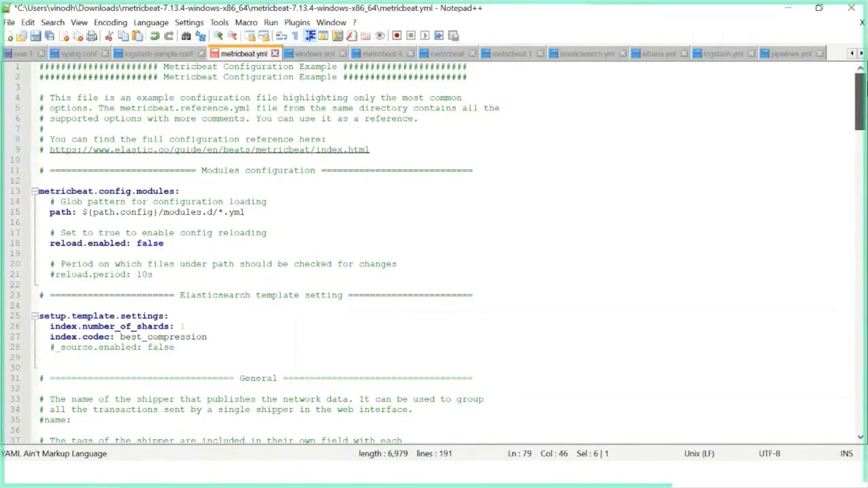
{"action": "left_click_drag", "start_coordinate": [860, 88], "coordinate": [860, 101]}
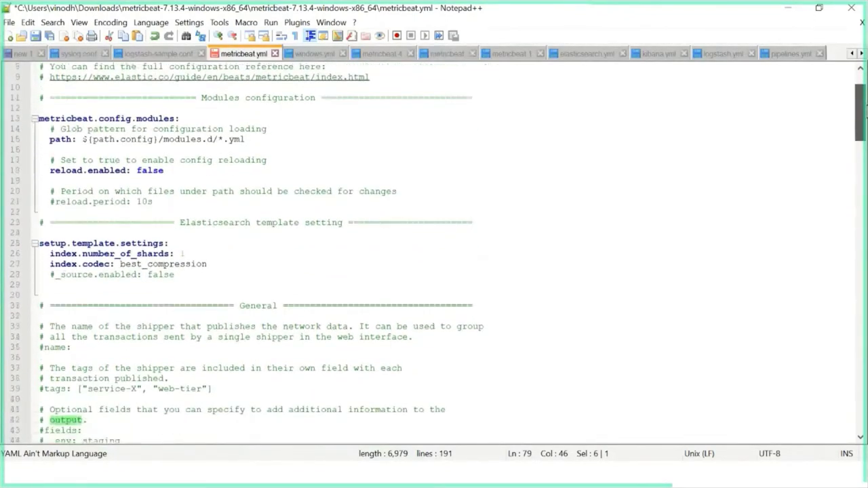
{"action": "left_click_drag", "start_coordinate": [253, 138], "coordinate": [188, 145]}
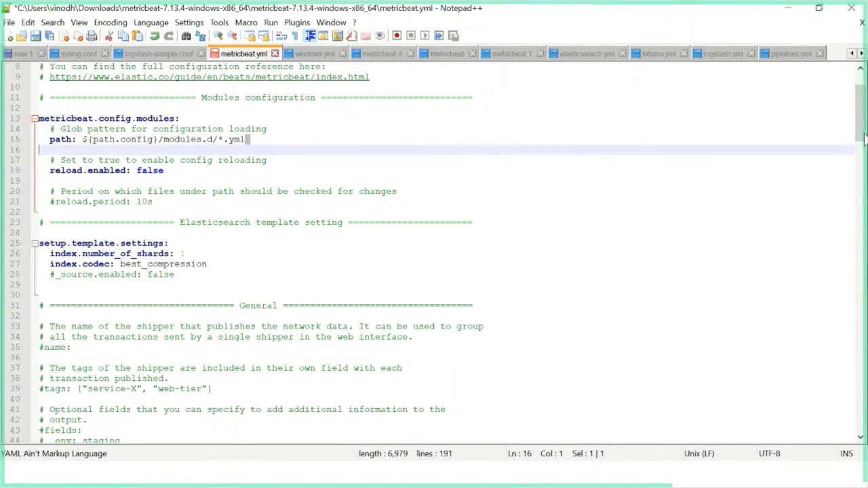
{"action": "left_click_drag", "start_coordinate": [865, 139], "coordinate": [864, 108]}
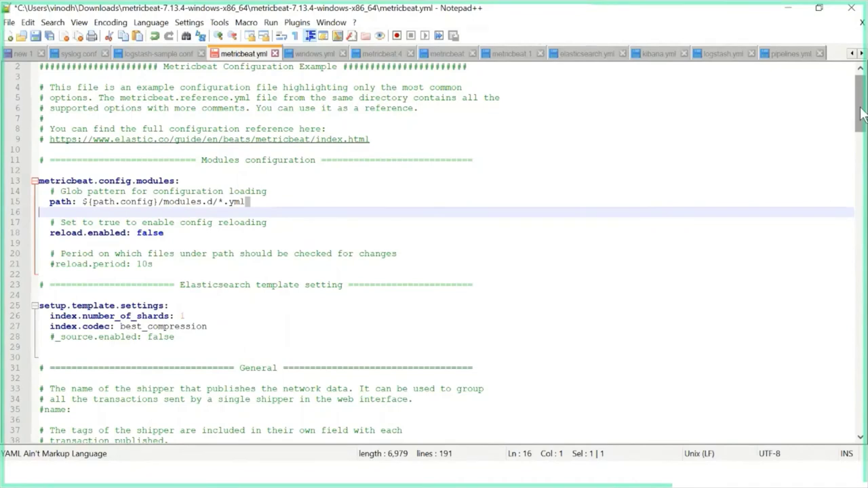
Highlight the commented localhost:5601 host line in the setup.kibana section of metricbeat.yml
{"action": "left_click_drag", "start_coordinate": [861, 112], "coordinate": [862, 183]}
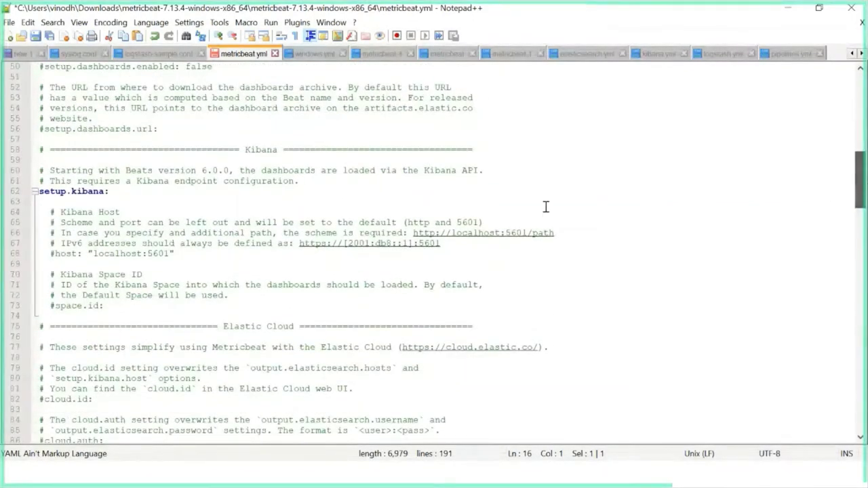
{"action": "left_click", "coordinate": [448, 243]}
{"action": "left_click_drag", "start_coordinate": [448, 243], "coordinate": [398, 249]}
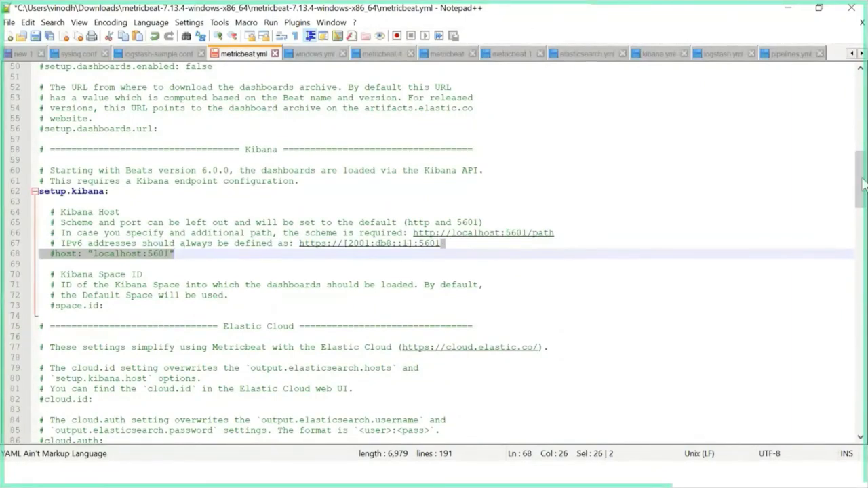
Highlight the localhost:9200 host under output.elasticsearch, and return to the Metricbeat folder in File Explorer
{"action": "left_click_drag", "start_coordinate": [864, 185], "coordinate": [864, 224]}
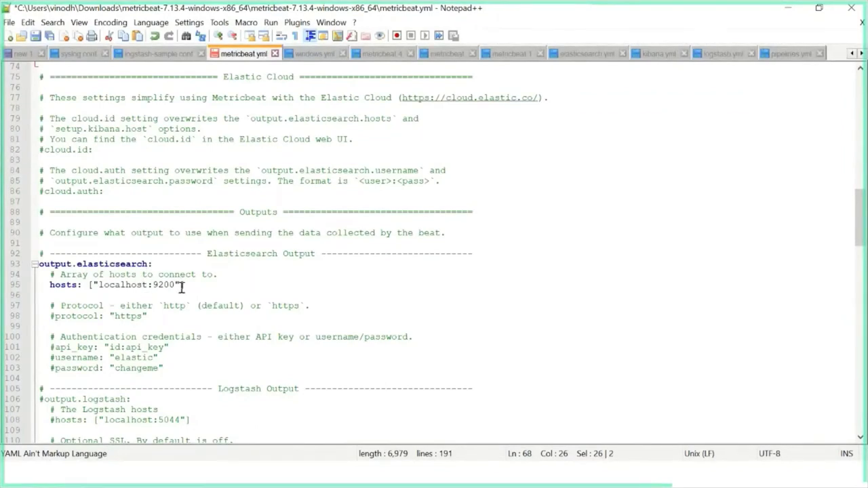
{"action": "left_click_drag", "start_coordinate": [179, 286], "coordinate": [90, 288]}
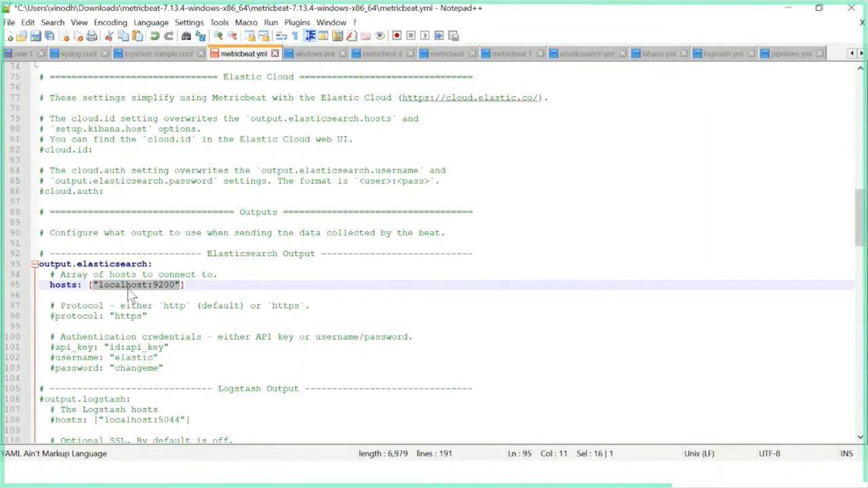
{"action": "left_click", "coordinate": [788, 8]}
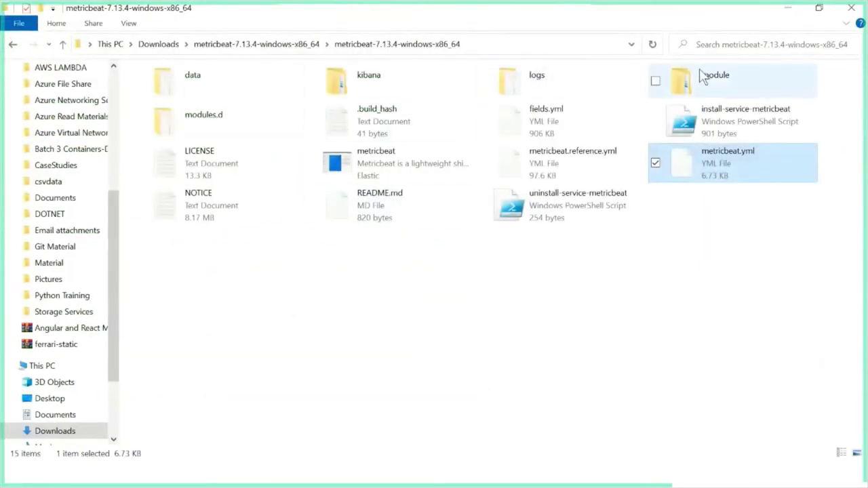
Open Metricbeat's module folder and look inside its aws and azure subfolders, returning to the module list
{"action": "left_click", "coordinate": [674, 84]}
{"action": "double_click", "coordinate": [674, 84]}
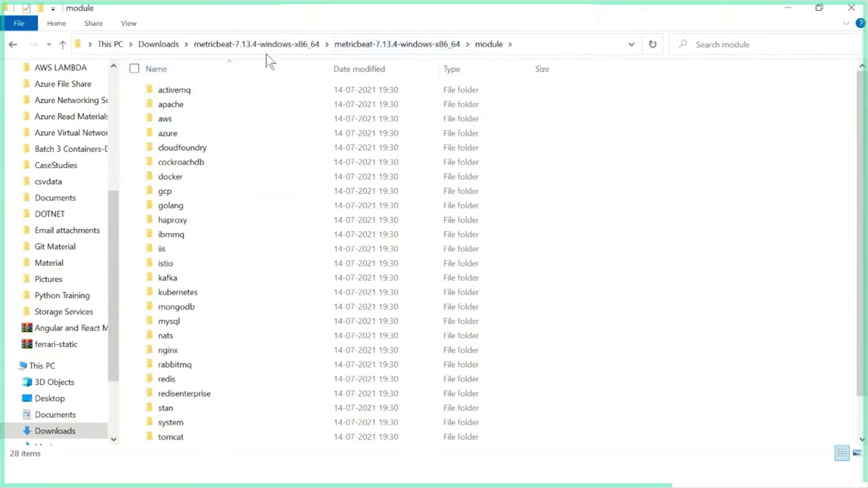
{"action": "left_click", "coordinate": [170, 117]}
{"action": "double_click", "coordinate": [170, 118]}
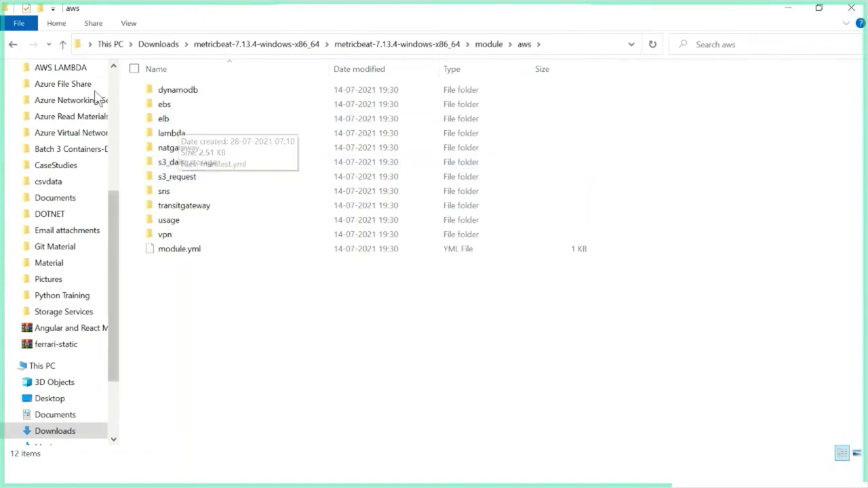
{"action": "left_click", "coordinate": [12, 44]}
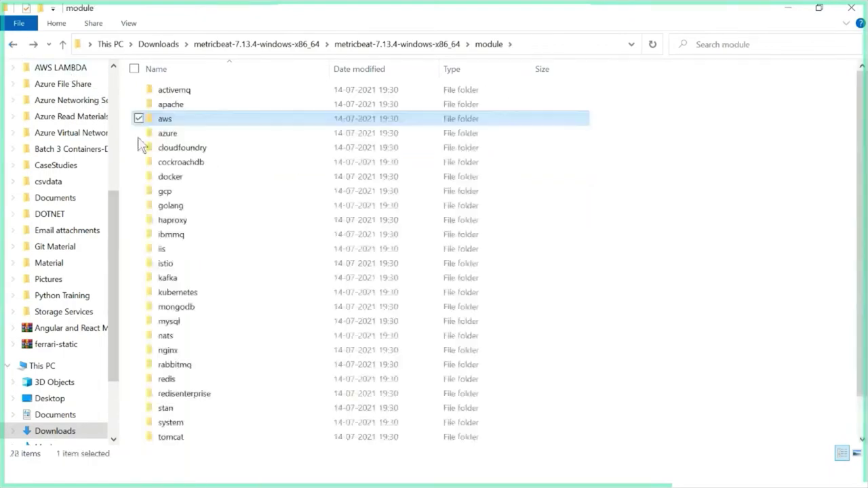
{"action": "double_click", "coordinate": [173, 132]}
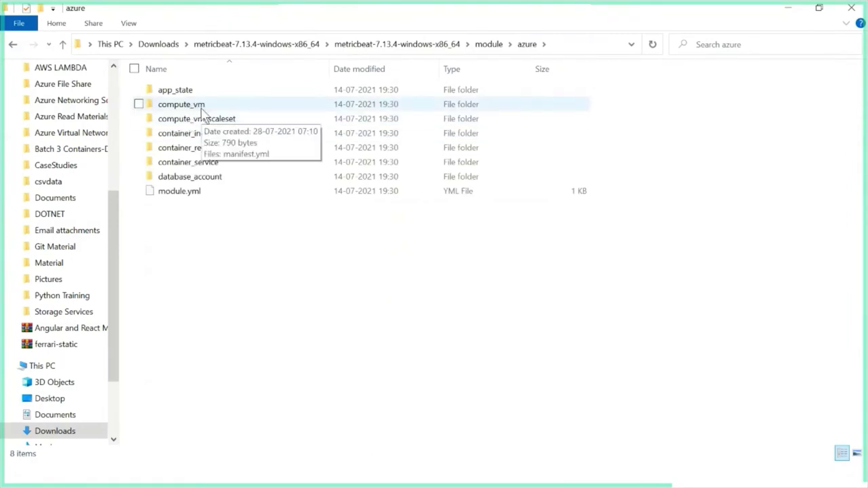
{"action": "left_click", "coordinate": [13, 45]}
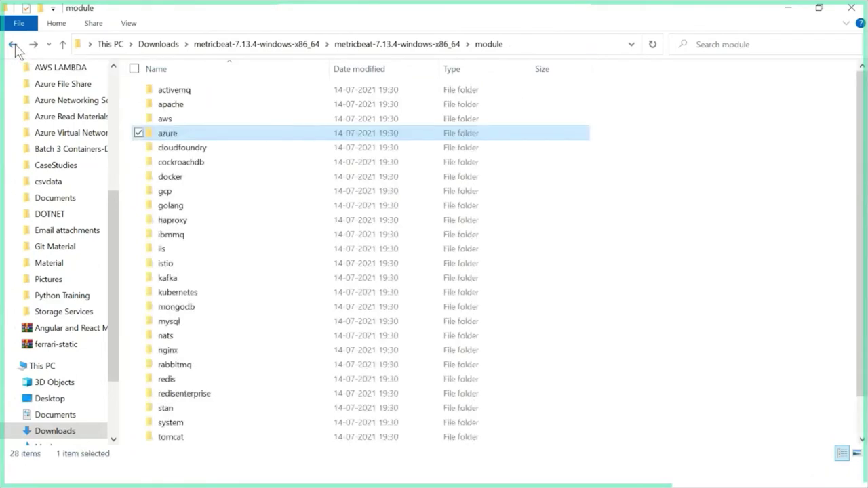
Look inside the docker, kafka and mysql subfolders of the module folder and return to the module list
{"action": "double_click", "coordinate": [175, 177]}
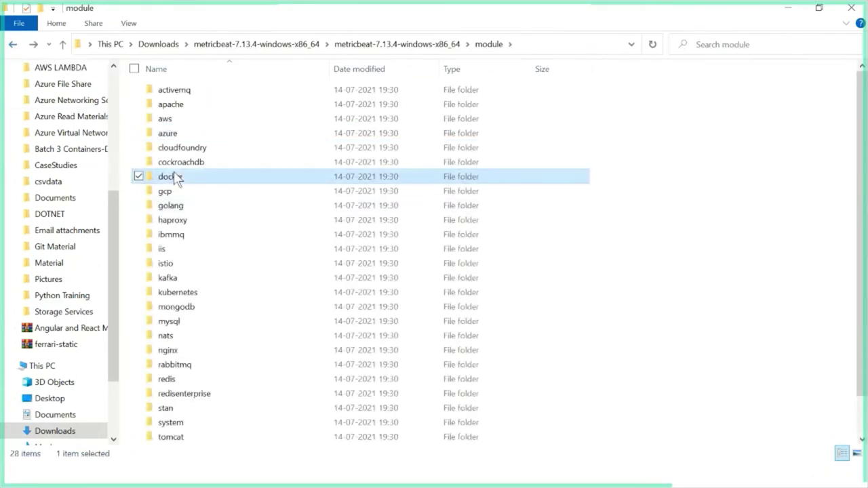
{"action": "left_click", "coordinate": [13, 45]}
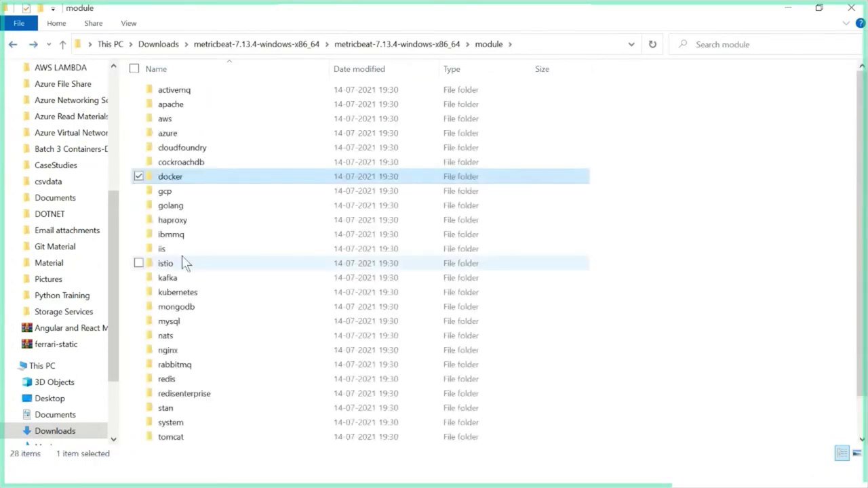
{"action": "double_click", "coordinate": [170, 279]}
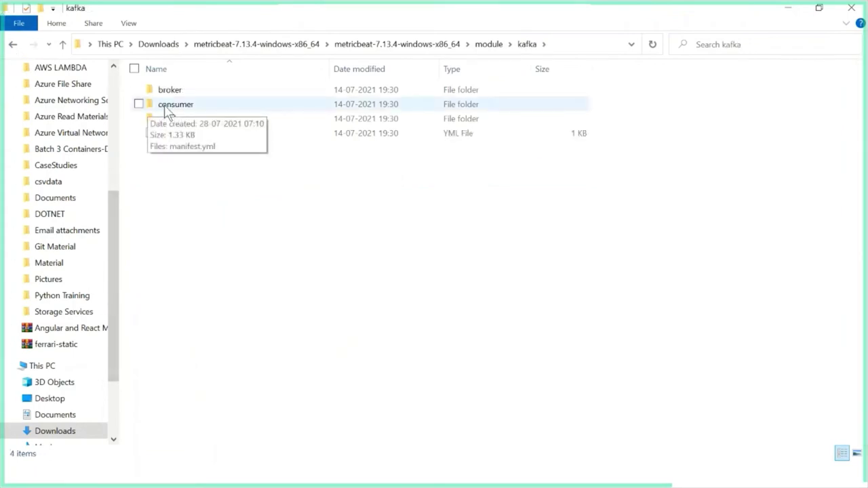
{"action": "left_click", "coordinate": [12, 46]}
{"action": "left_click", "coordinate": [187, 323]}
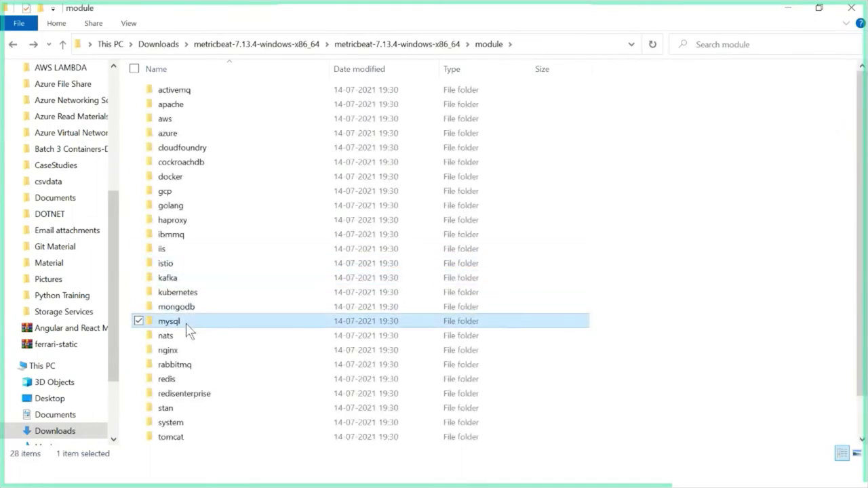
{"action": "double_click", "coordinate": [189, 324]}
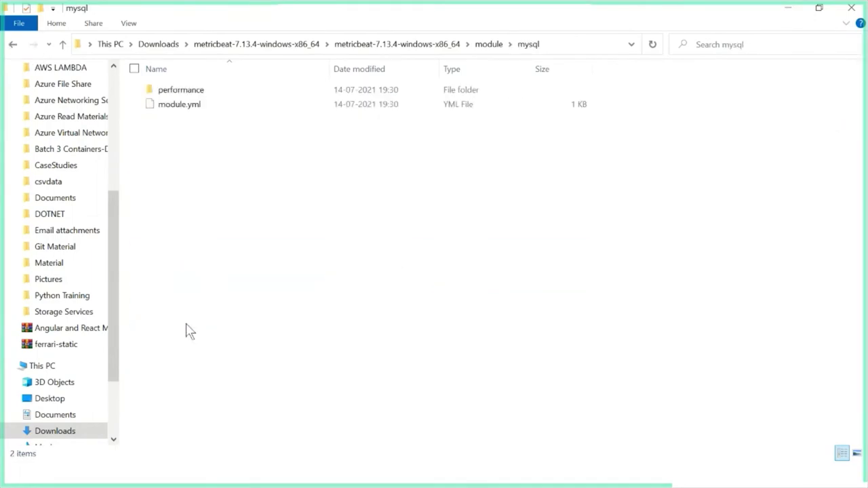
{"action": "left_click", "coordinate": [13, 46]}
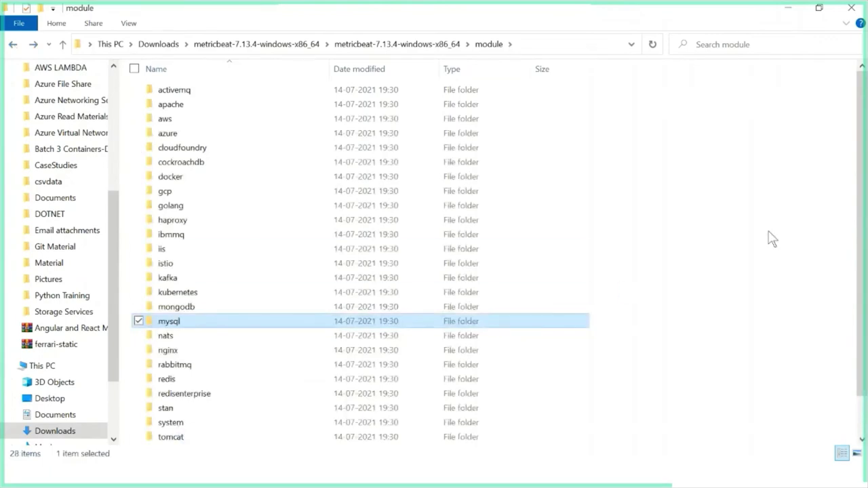
Look inside the tomcat, system and windows module subfolders, and return to the main Metricbeat folder
{"action": "scroll", "coordinate": [862, 251], "scroll_direction": "down", "scroll_amount": 1}
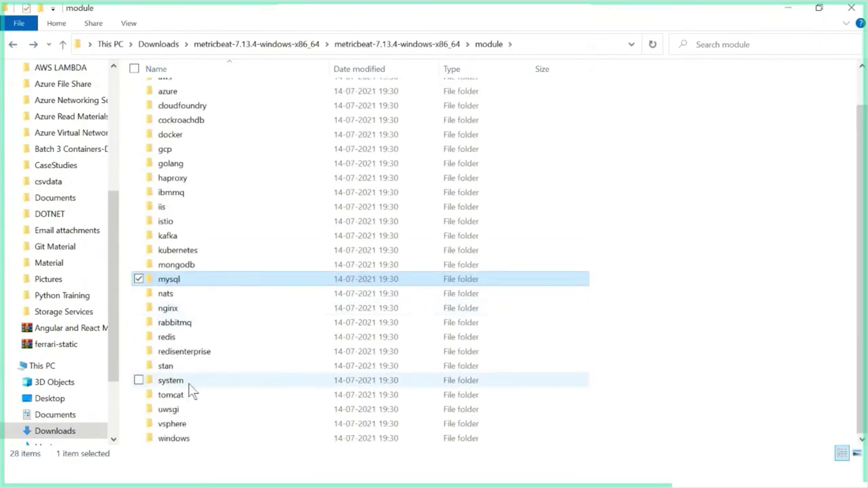
{"action": "double_click", "coordinate": [193, 396]}
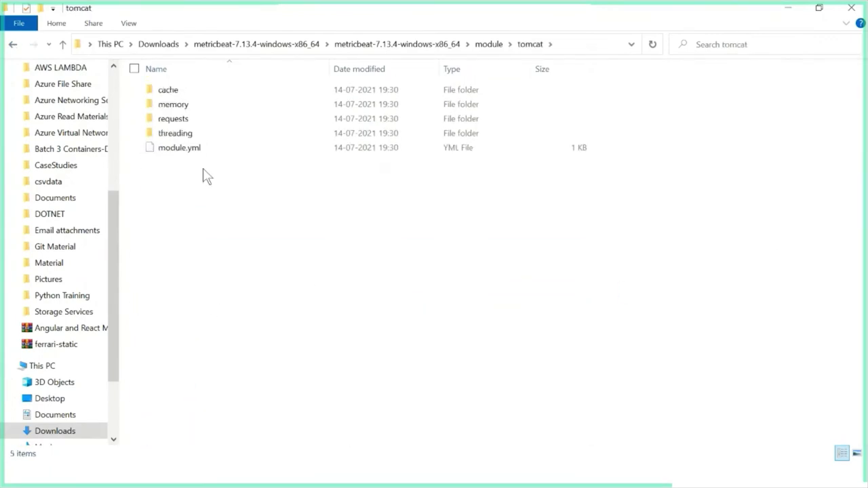
{"action": "left_click", "coordinate": [13, 45]}
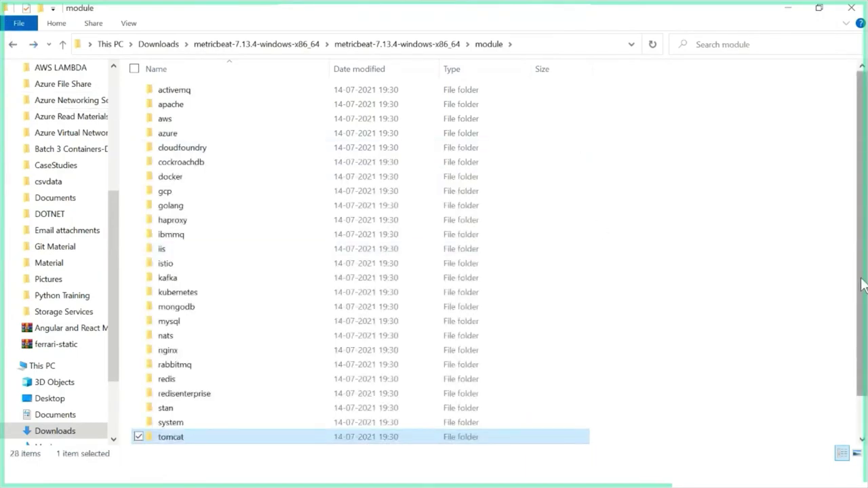
{"action": "left_click_drag", "start_coordinate": [862, 285], "coordinate": [862, 376]}
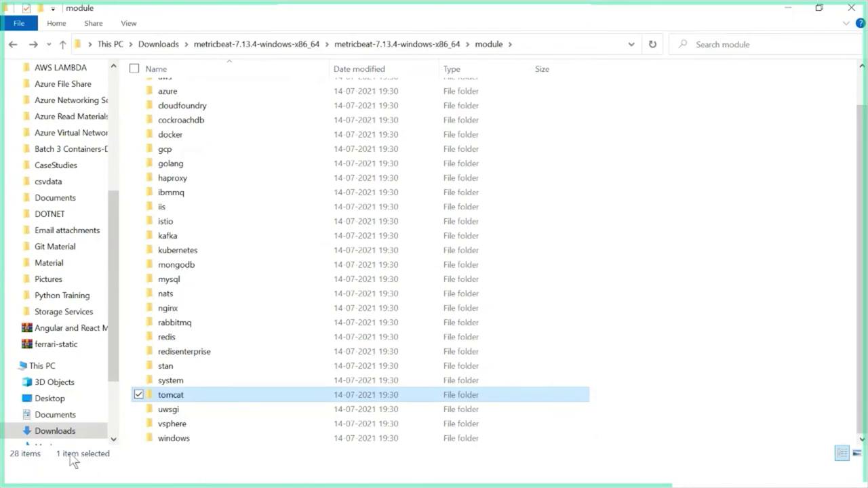
{"action": "double_click", "coordinate": [173, 382]}
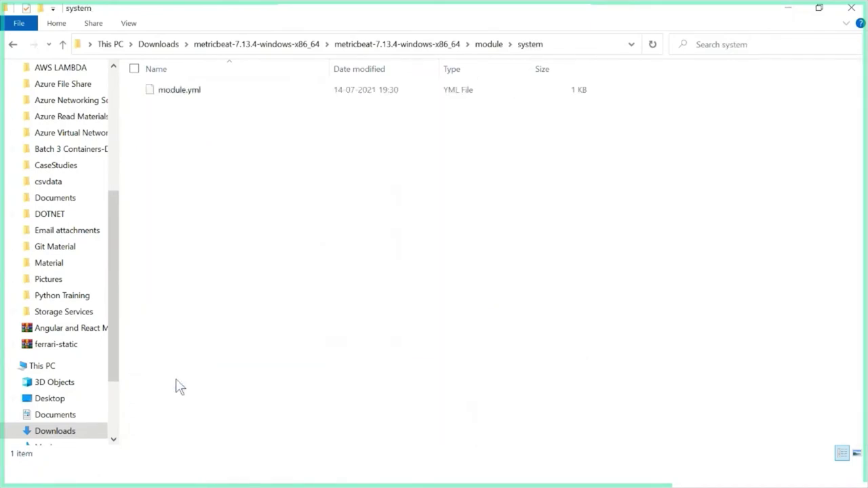
{"action": "left_click", "coordinate": [12, 45]}
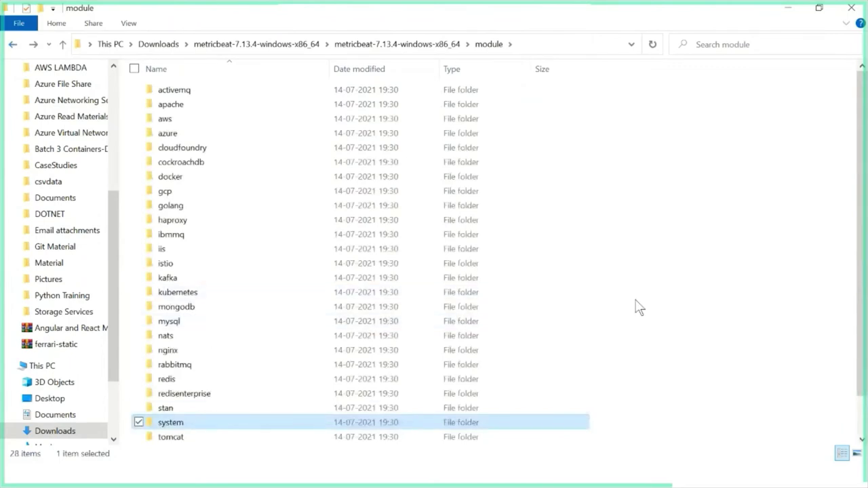
{"action": "scroll", "coordinate": [865, 234], "scroll_direction": "down", "scroll_amount": 1}
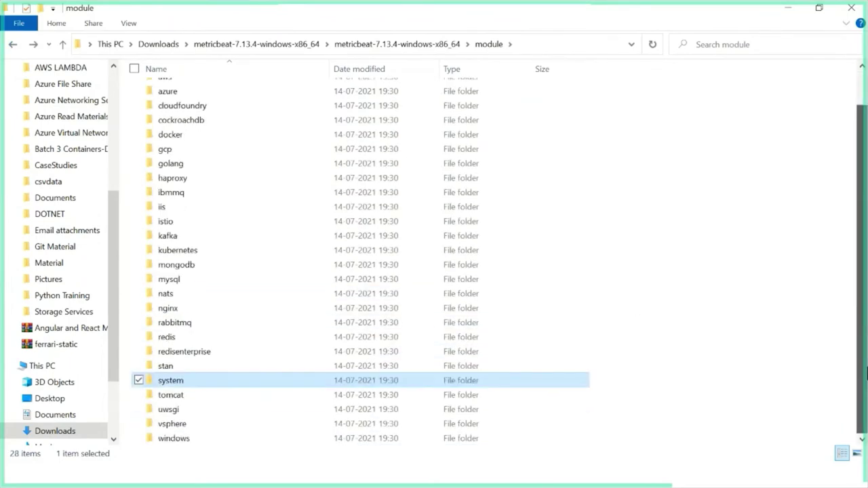
{"action": "double_click", "coordinate": [173, 439]}
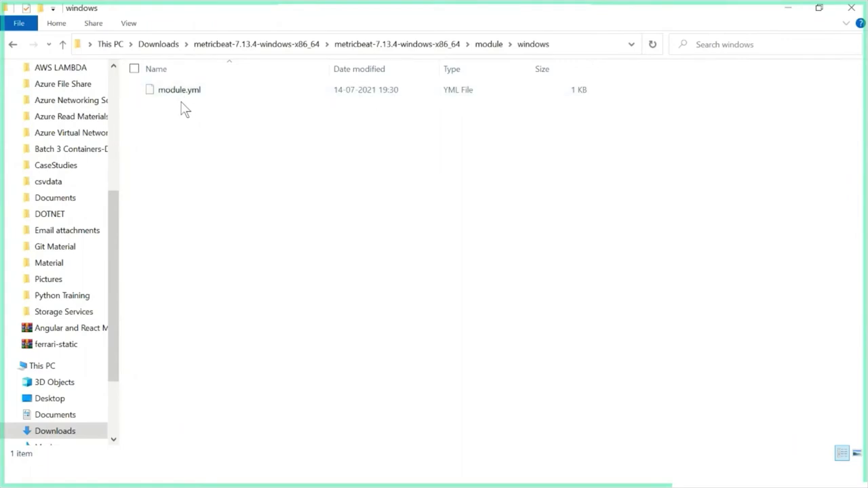
{"action": "left_click", "coordinate": [12, 45]}
{"action": "left_click", "coordinate": [12, 45]}
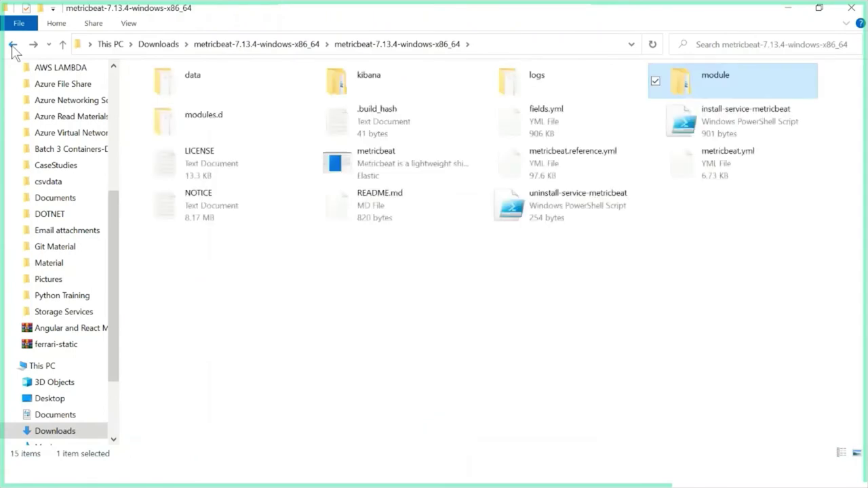
Open the modules.d folder, look through its full list of module config files, and return to the Metricbeat folder
{"action": "left_click", "coordinate": [207, 117]}
{"action": "double_click", "coordinate": [206, 117]}
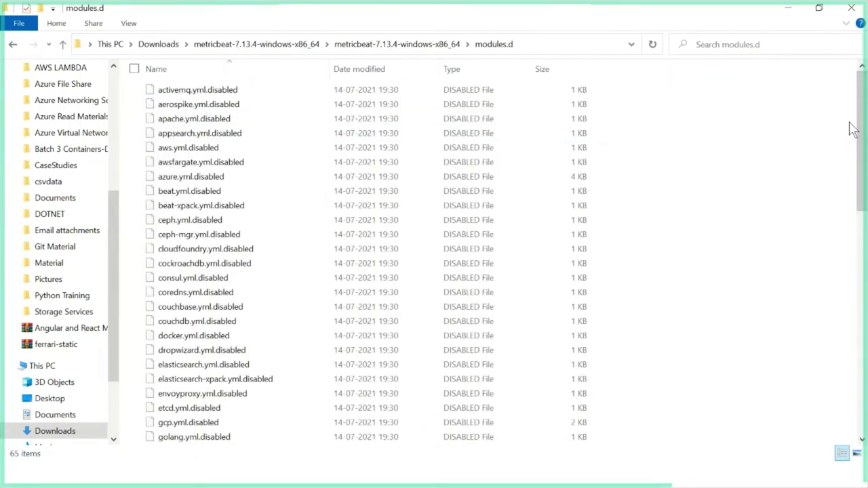
{"action": "left_click_drag", "start_coordinate": [861, 128], "coordinate": [866, 407]}
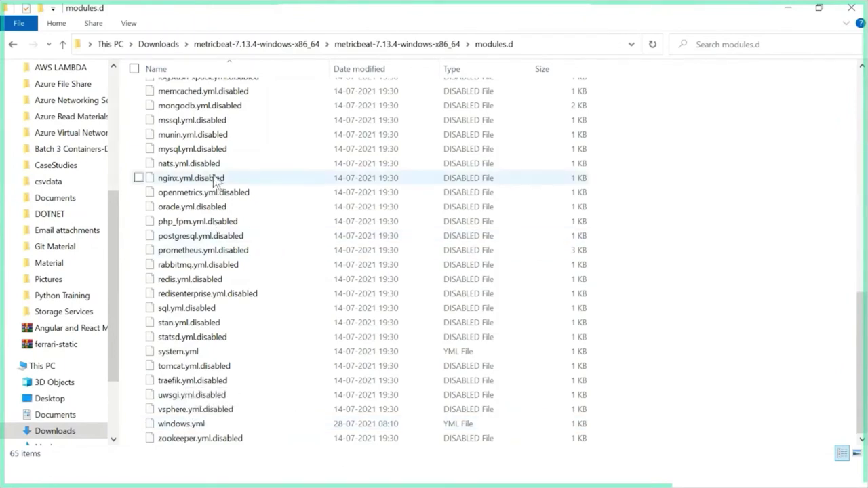
{"action": "left_click_drag", "start_coordinate": [864, 333], "coordinate": [866, 54]}
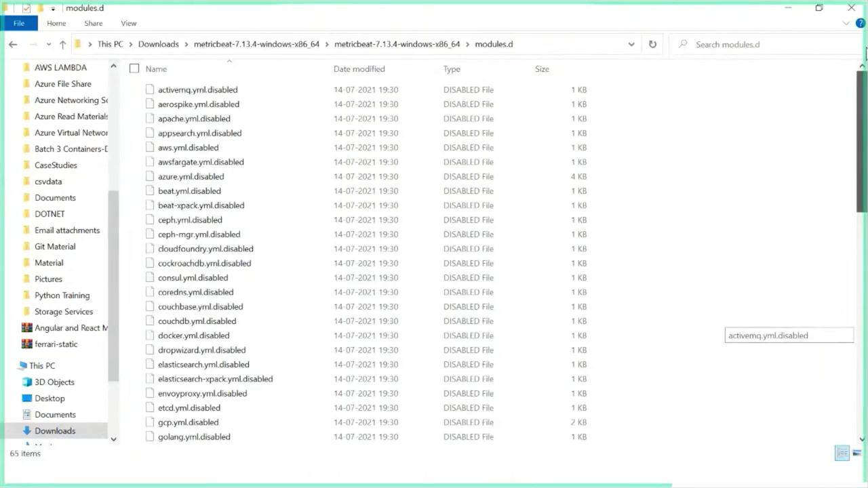
{"action": "left_click", "coordinate": [429, 46]}
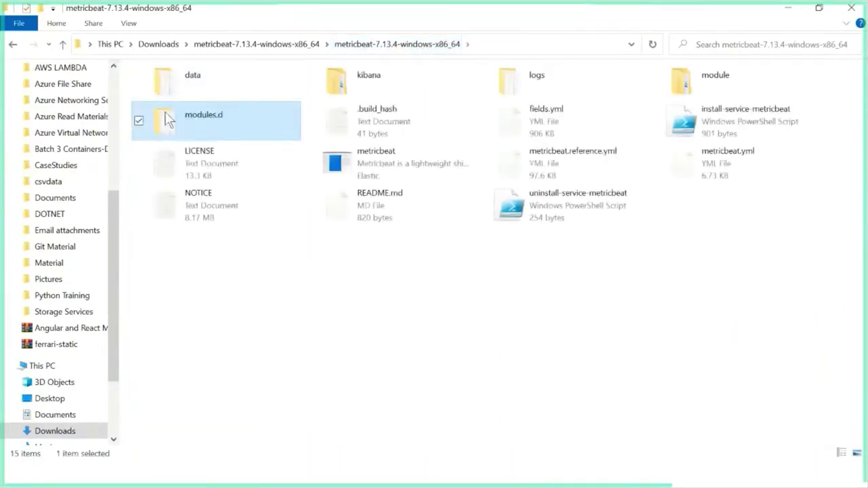
Reopen metricbeat.yml in Notepad++, highlight the /*.yml part of the modules.d path on line 15, and return to File Explorer
{"action": "right_click", "coordinate": [700, 167]}
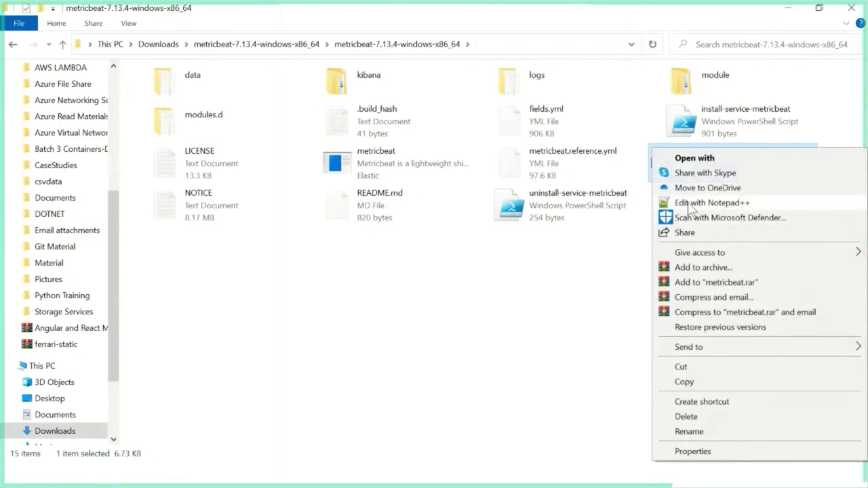
{"action": "left_click", "coordinate": [690, 203]}
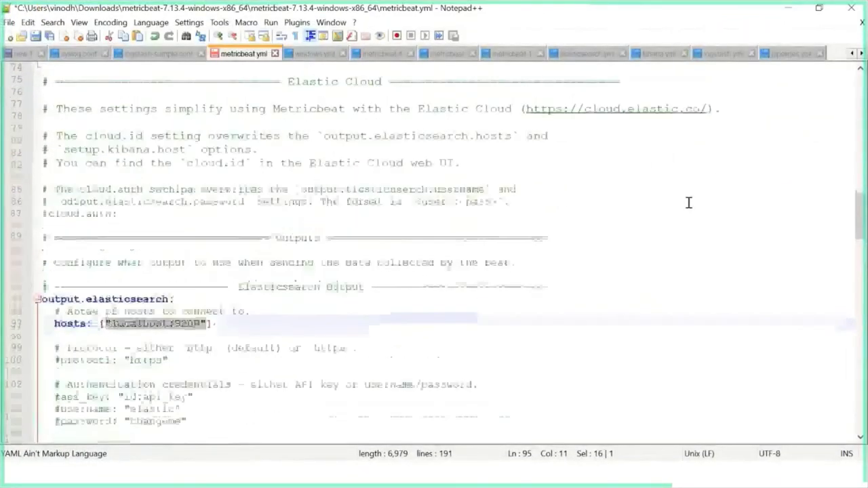
{"action": "scroll", "coordinate": [689, 202], "scroll_direction": "up", "scroll_amount": 2}
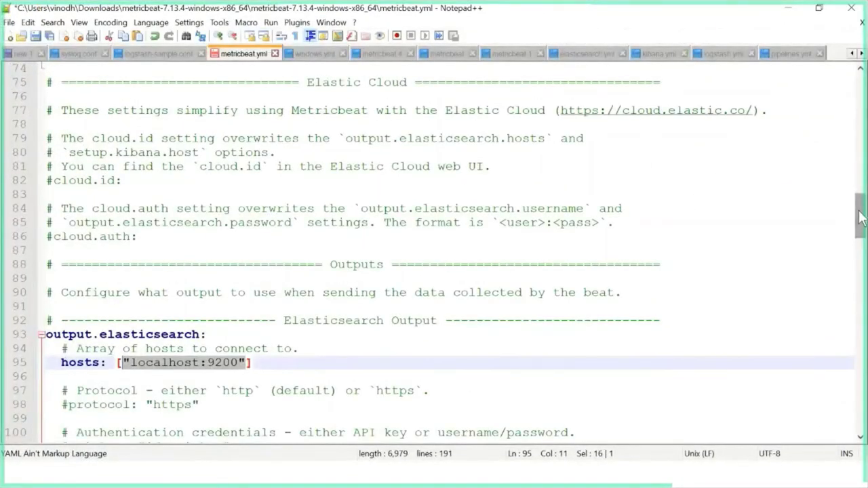
{"action": "left_click_drag", "start_coordinate": [863, 212], "coordinate": [863, 89]}
{"action": "left_click_drag", "start_coordinate": [227, 268], "coordinate": [288, 262]}
{"action": "left_click_drag", "start_coordinate": [342, 264], "coordinate": [292, 264]}
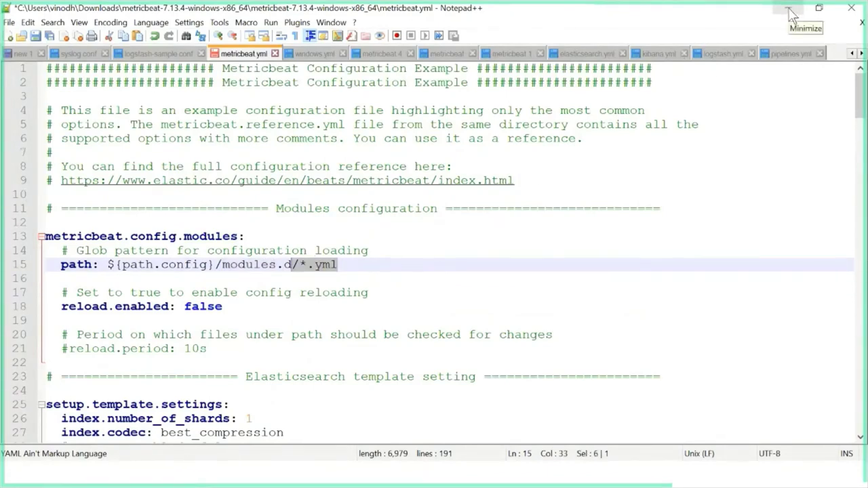
{"action": "left_click", "coordinate": [790, 10]}
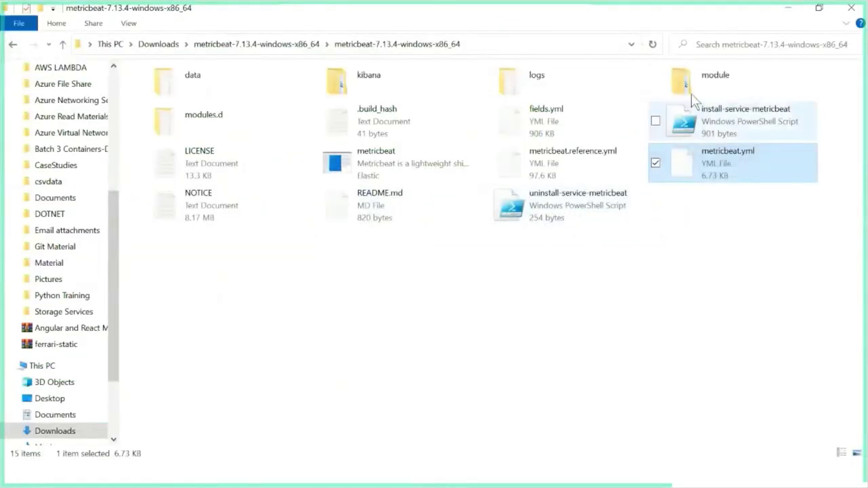
Open windows.yml from the modules.d folder in Notepad++ and highlight its first module name, windows, and the perfmon metricset
{"action": "double_click", "coordinate": [226, 117]}
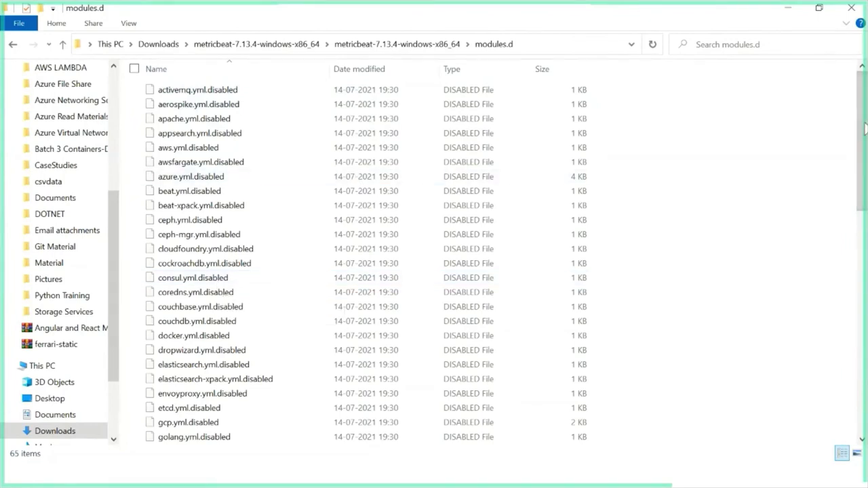
{"action": "left_click_drag", "start_coordinate": [867, 124], "coordinate": [867, 363]}
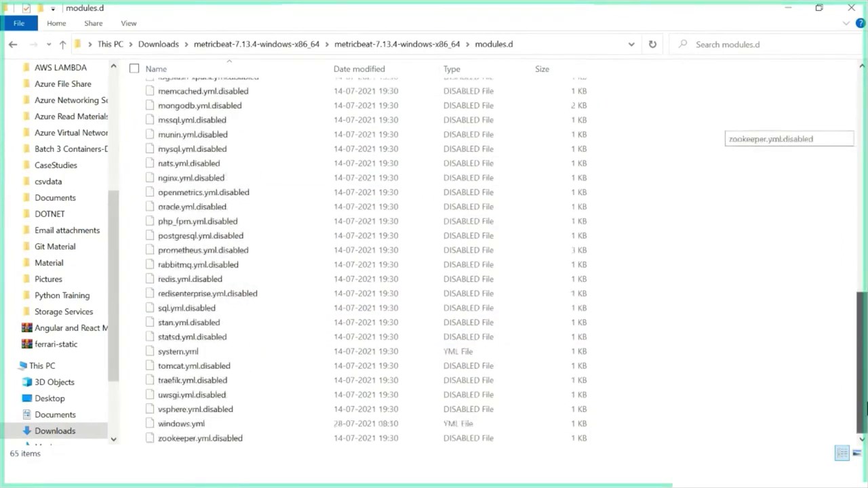
{"action": "left_click", "coordinate": [189, 425]}
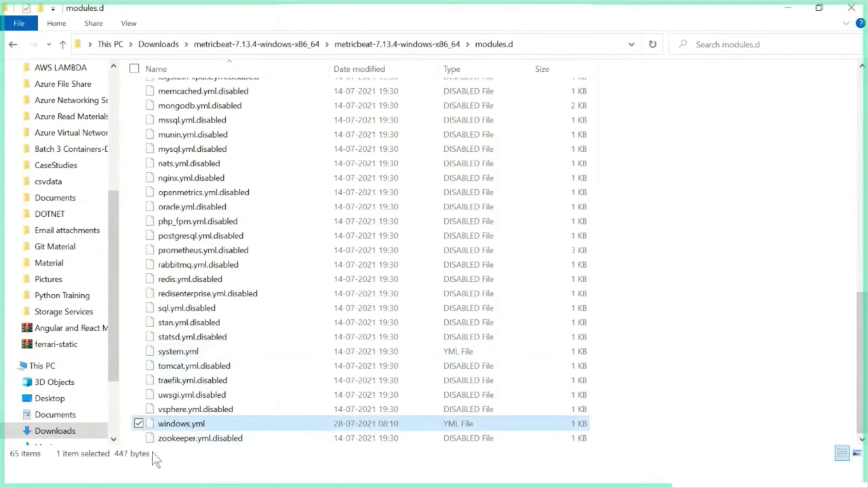
{"action": "right_click", "coordinate": [187, 425]}
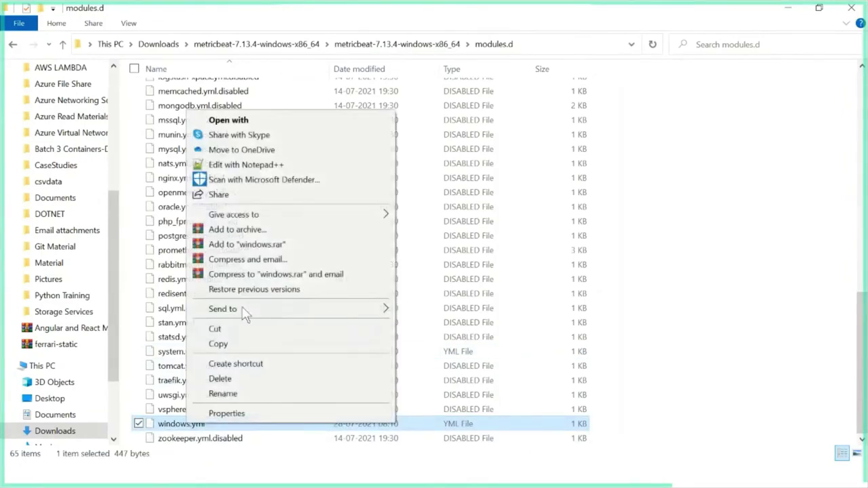
{"action": "left_click", "coordinate": [252, 165]}
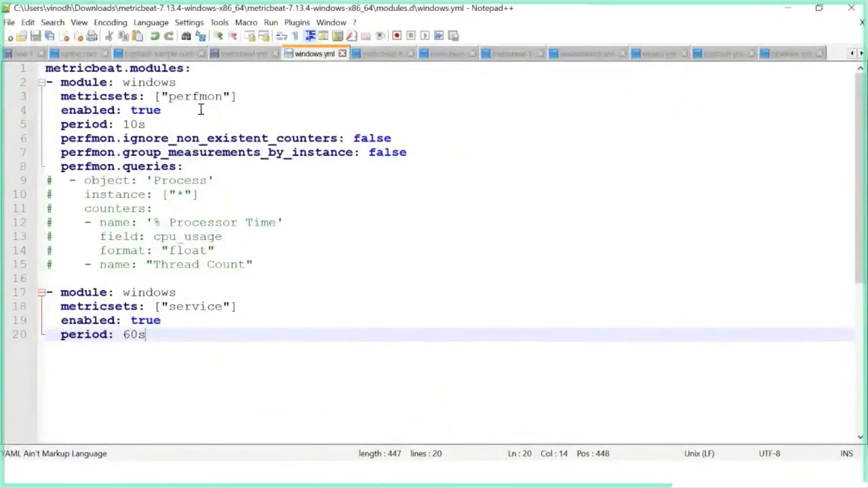
{"action": "left_click_drag", "start_coordinate": [176, 82], "coordinate": [130, 82]}
{"action": "left_click_drag", "start_coordinate": [222, 96], "coordinate": [173, 101]}
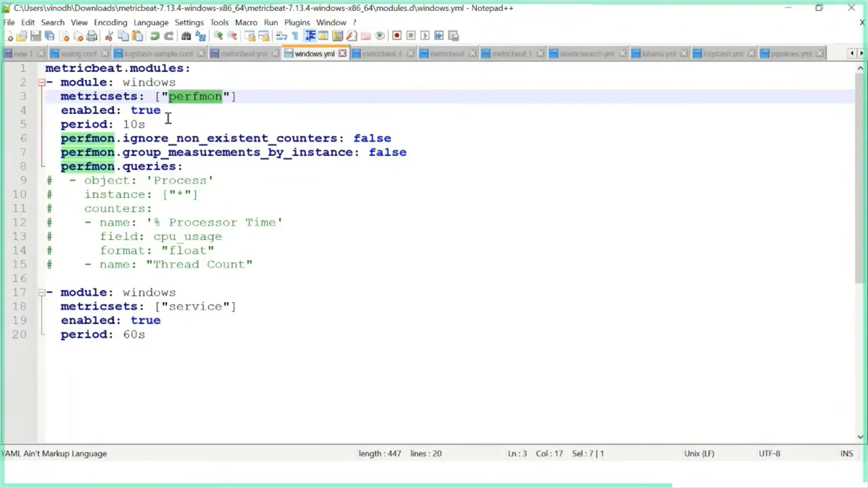
Highlight the 10s period of the perfmon metricset and the 60s period of the service metricset in windows.yml
{"action": "left_click_drag", "start_coordinate": [145, 125], "coordinate": [123, 125]}
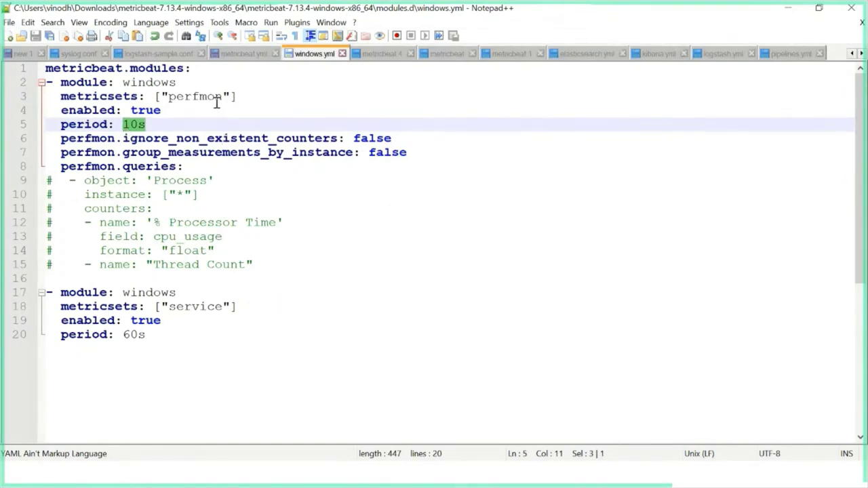
{"action": "left_click_drag", "start_coordinate": [228, 306], "coordinate": [124, 334]}
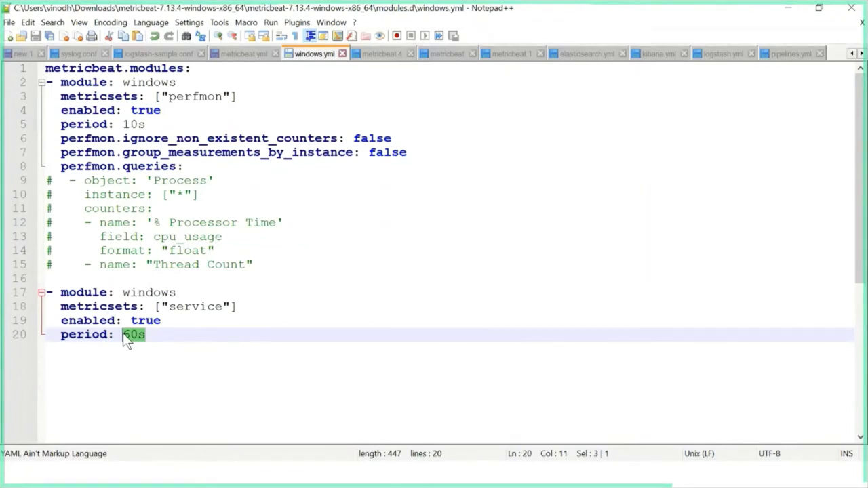
Switch to the Metricbeat command prompt, bring its window into view and stop the running metricbeat.exe process
{"action": "key", "text": "super"}
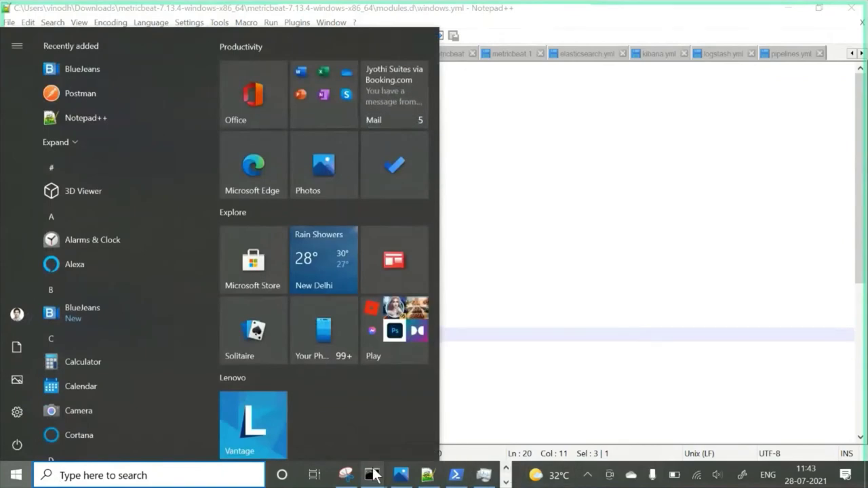
{"action": "mouse_move", "coordinate": [372, 475]}
{"action": "left_click", "coordinate": [561, 403]}
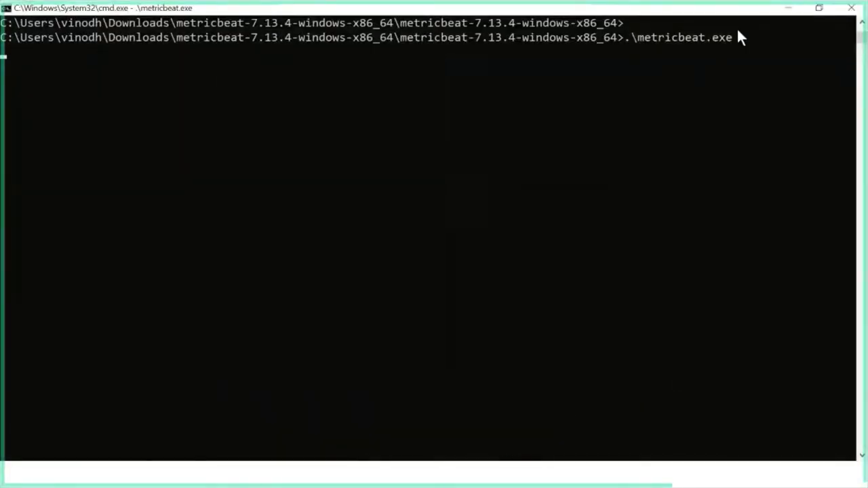
{"action": "left_click_drag", "start_coordinate": [730, 16], "coordinate": [672, 73]}
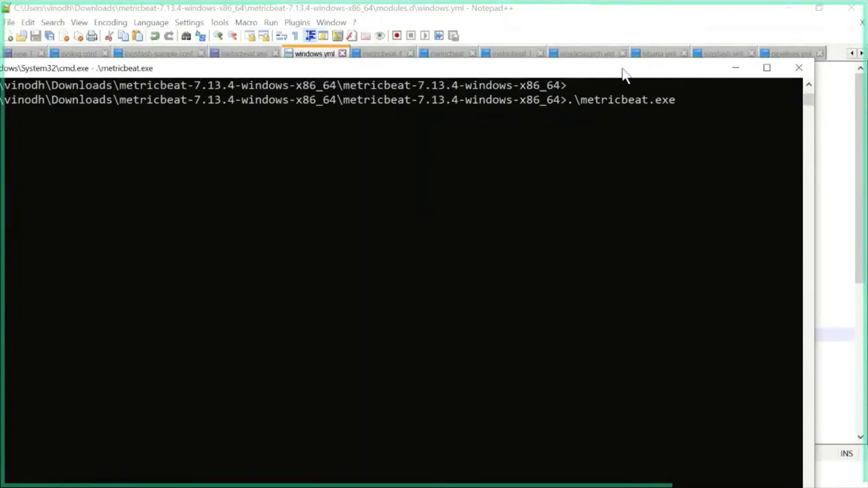
{"action": "left_click_drag", "start_coordinate": [621, 70], "coordinate": [756, 92]}
{"action": "key", "text": "Return"}
{"action": "key", "text": "Return"}
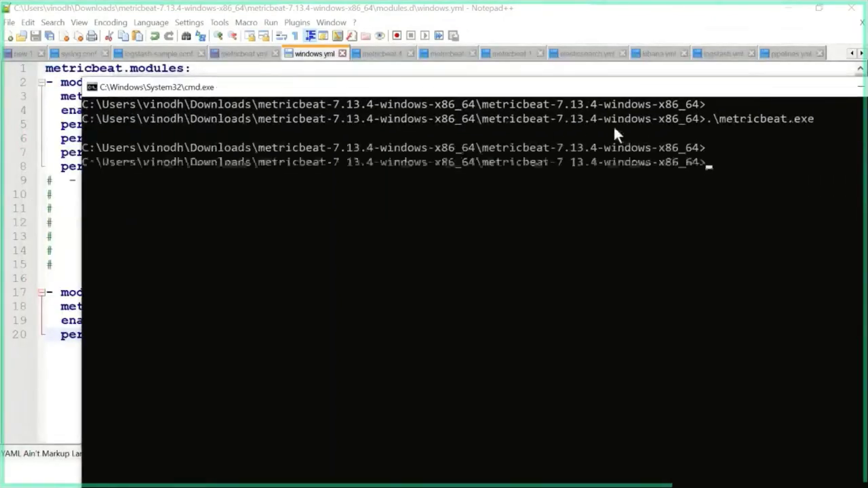
Try to list the Metricbeat modules with the command metricbeat.exe module list
{"action": "key", "text": "Up"}
{"action": "key", "text": "Up"}
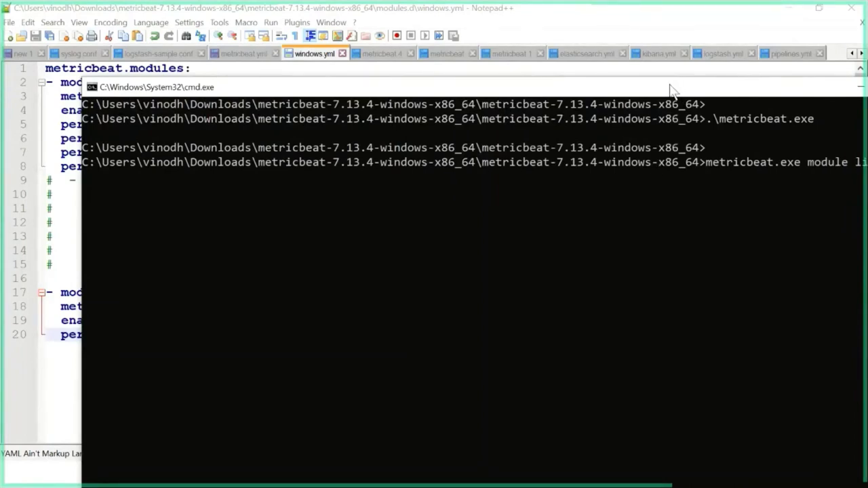
{"action": "left_click_drag", "start_coordinate": [672, 89], "coordinate": [556, 115]}
{"action": "key", "text": "Return"}
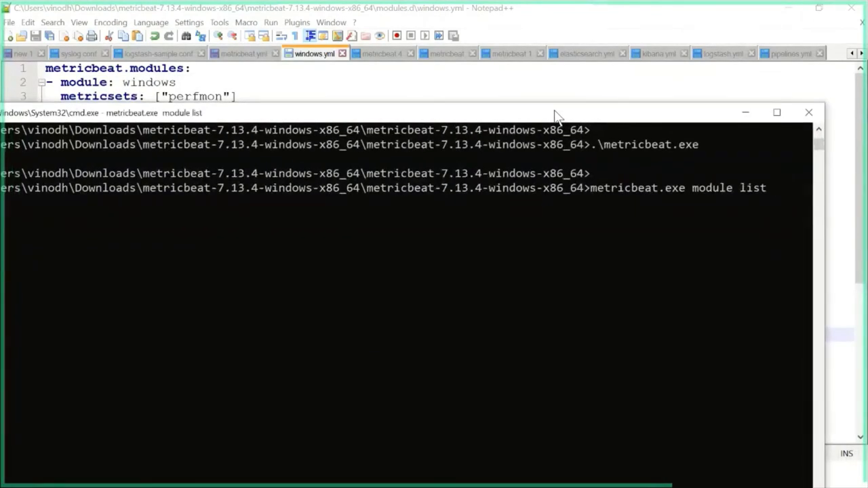
List the enabled and disabled Metricbeat modules with the command .\metricbeat.exe modules list
{"action": "left_click_drag", "start_coordinate": [529, 104], "coordinate": [592, 108]}
{"action": "key", "text": "Up"}
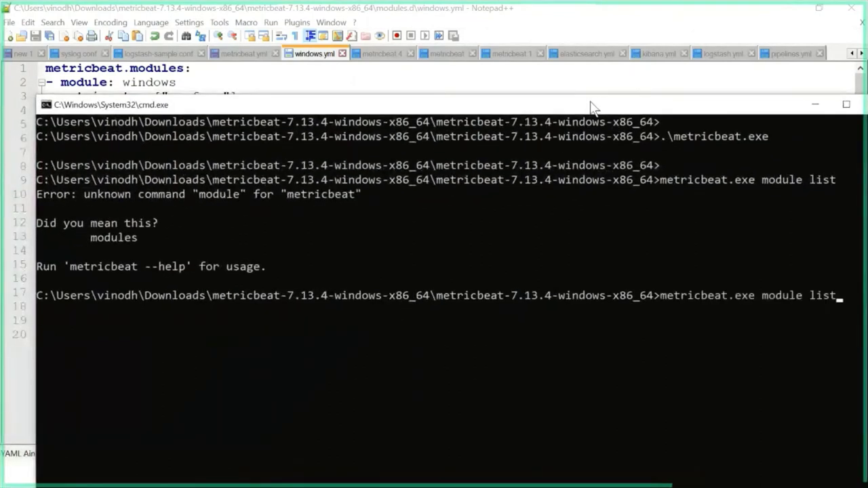
{"action": "key", "text": "BackSpace"}
{"action": "key", "text": "BackSpace"}
{"action": "key", "text": "BackSpace"}
{"action": "key", "text": "BackSpace"}
{"action": "key", "text": "BackSpace"}
{"action": "key", "text": "BackSpace"}
{"action": "key", "text": "BackSpace"}
{"action": "key", "text": "BackSpace"}
{"action": "key", "text": "BackSpace"}
{"action": "key", "text": "BackSpace"}
{"action": "key", "text": "BackSpace"}
{"action": "key", "text": "BackSpace"}
{"action": "key", "text": "Up"}
{"action": "key", "text": "Up"}
{"action": "key", "text": "Up"}
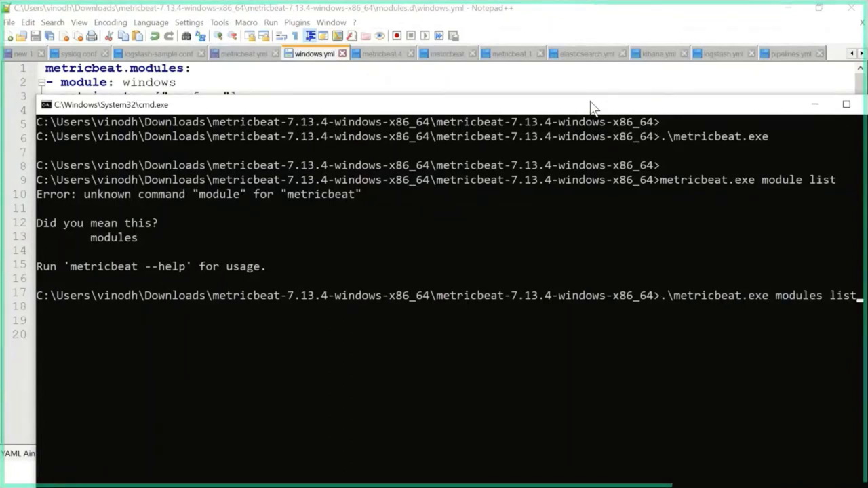
{"action": "key", "text": "Return"}
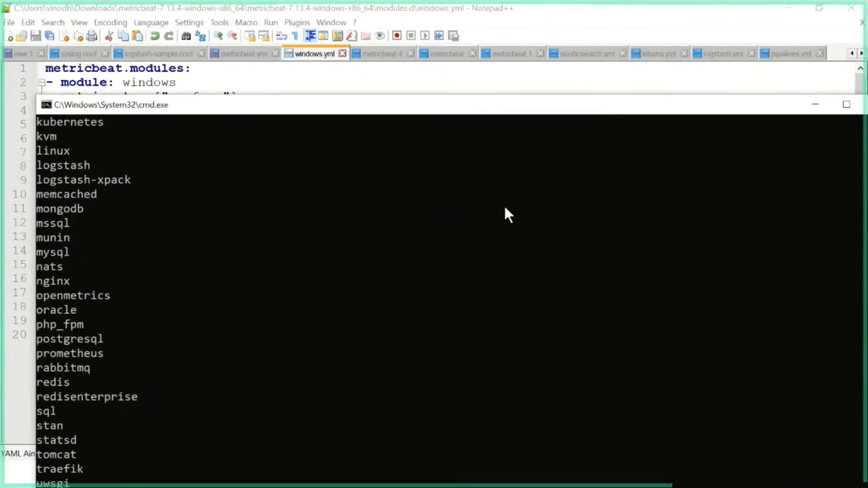
Maximize the command prompt and start Metricbeat again with the command .\metricbeat.exe
{"action": "left_click_drag", "start_coordinate": [589, 110], "coordinate": [610, 6]}
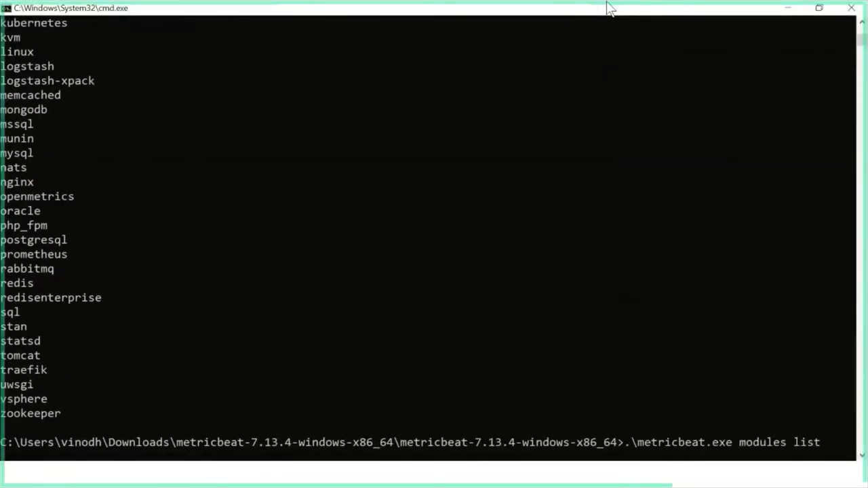
{"action": "key", "text": "Up"}
{"action": "key", "text": "BackSpace"}
{"action": "key", "text": "BackSpace"}
{"action": "key", "text": "BackSpace"}
{"action": "key", "text": "BackSpace"}
{"action": "key", "text": "BackSpace"}
{"action": "key", "text": "BackSpace"}
{"action": "key", "text": "BackSpace"}
{"action": "key", "text": "BackSpace"}
{"action": "key", "text": "BackSpace"}
{"action": "key", "text": "BackSpace"}
{"action": "key", "text": "BackSpace"}
{"action": "key", "text": "BackSpace"}
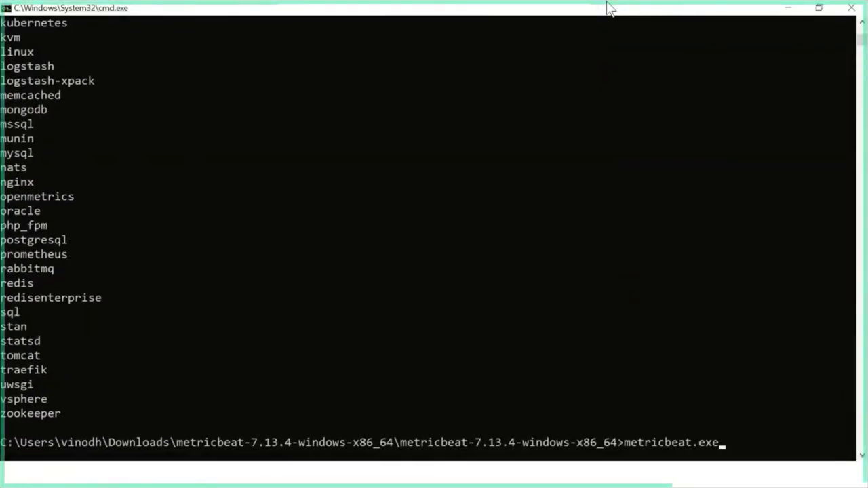
{"action": "key", "text": "Up"}
{"action": "key", "text": "Up"}
{"action": "key", "text": "Down"}
{"action": "key", "text": "Up"}
{"action": "key", "text": "Up"}
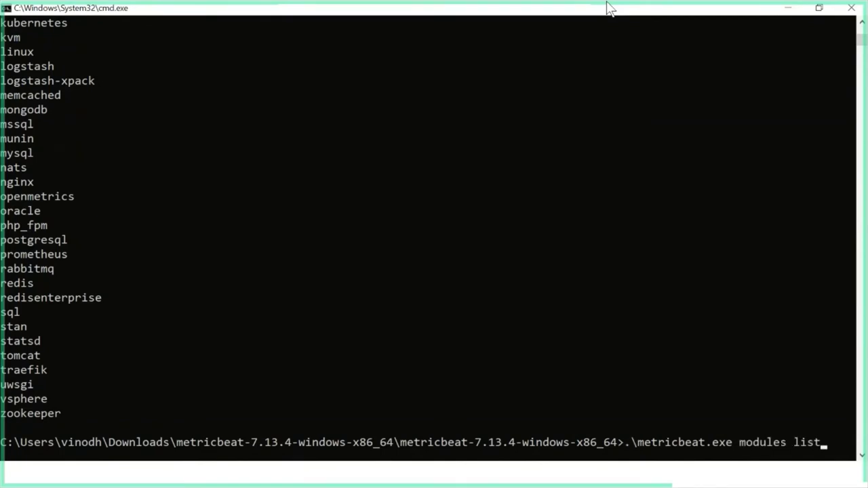
{"action": "key", "text": "Left"}
{"action": "key", "text": "Left"}
{"action": "key", "text": "Down"}
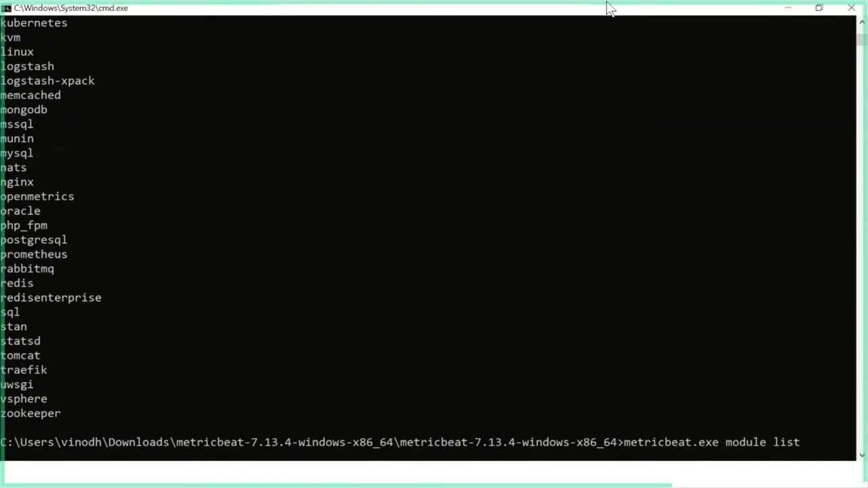
{"action": "key", "text": "Down"}
{"action": "key", "text": "Return"}
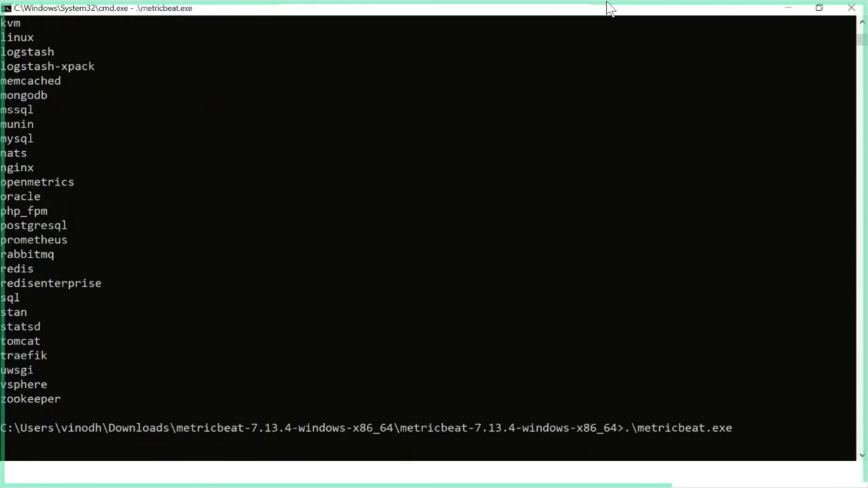
{"action": "left_click_drag", "start_coordinate": [754, 18], "coordinate": [838, 19]}
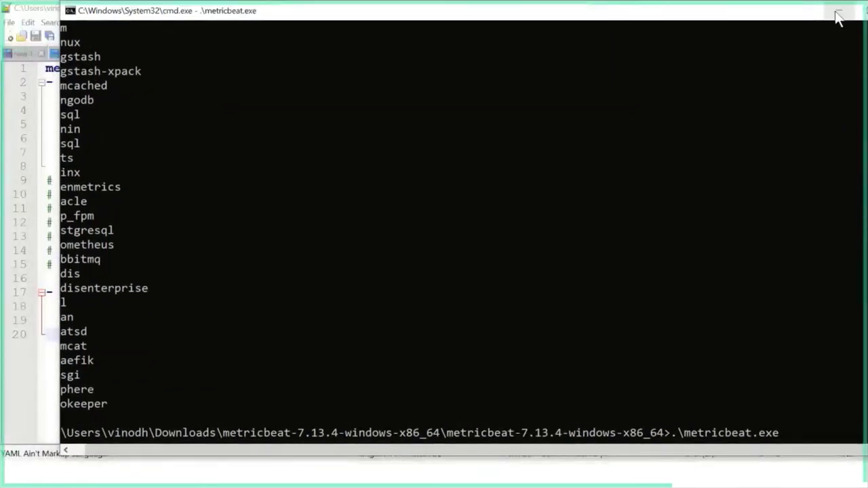
{"action": "double_click", "coordinate": [781, 16]}
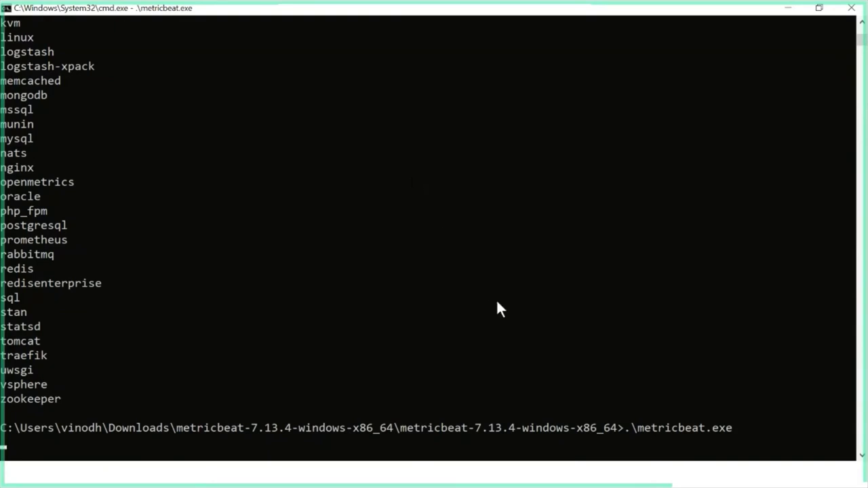
Check the console output of the running Logstash window and of the Kibana window
{"action": "key", "text": "super"}
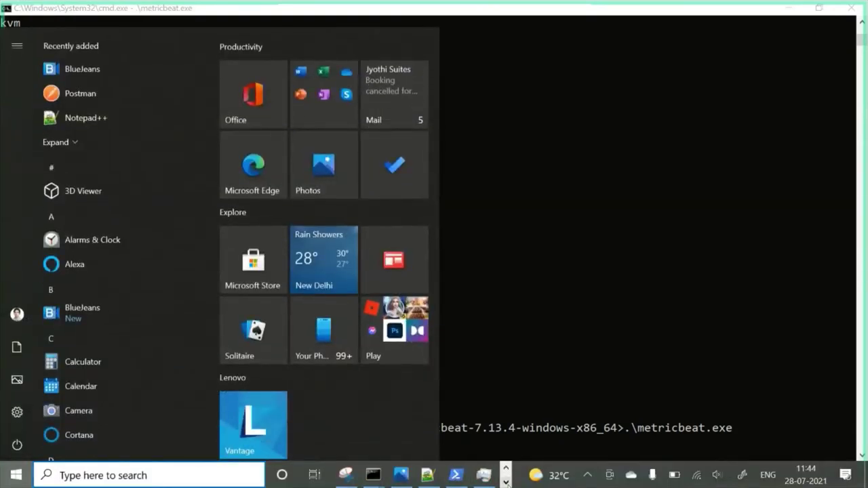
{"action": "mouse_move", "coordinate": [371, 475]}
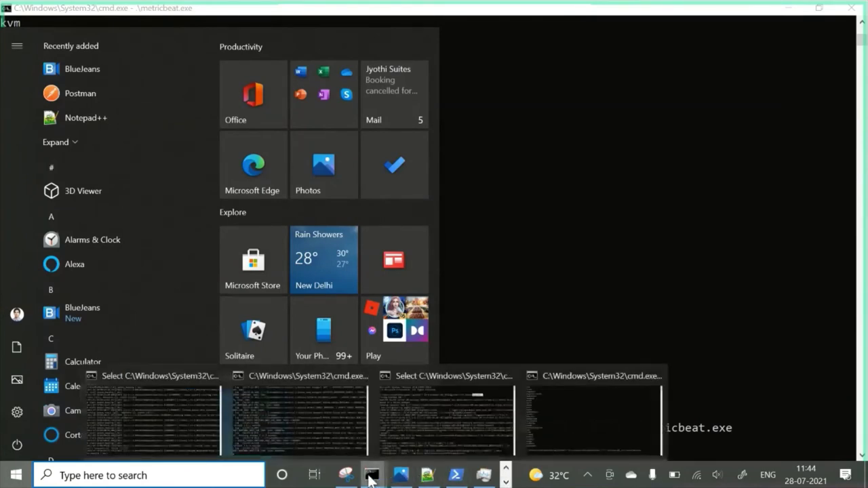
{"action": "left_click", "coordinate": [405, 413]}
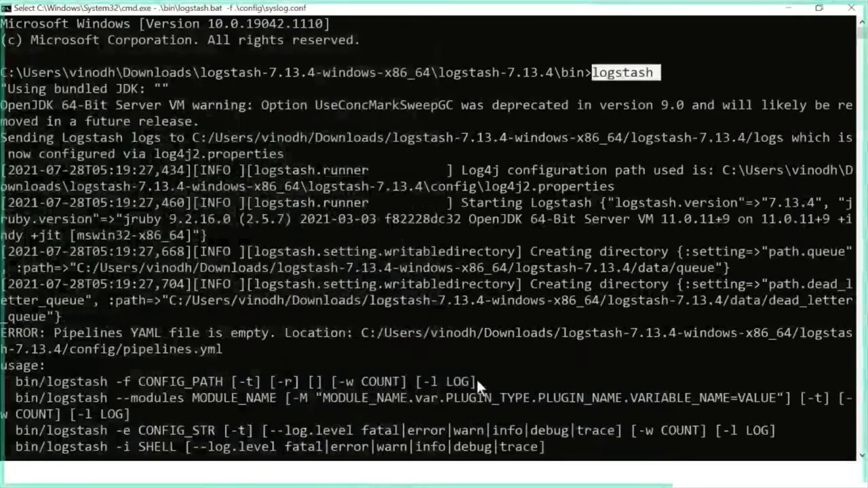
{"action": "key", "text": "super"}
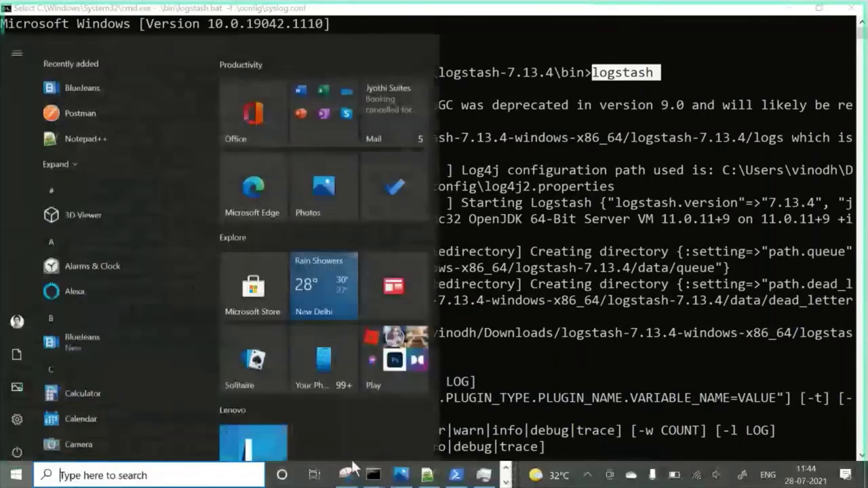
{"action": "mouse_move", "coordinate": [371, 475]}
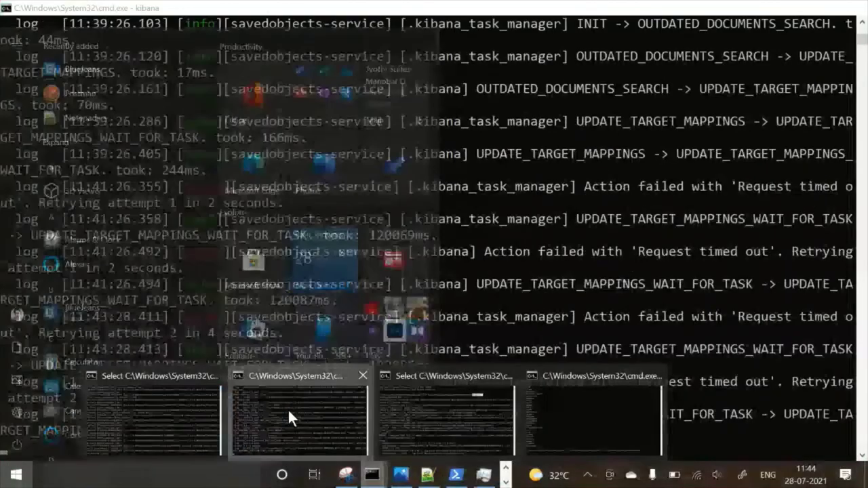
{"action": "left_click", "coordinate": [288, 409]}
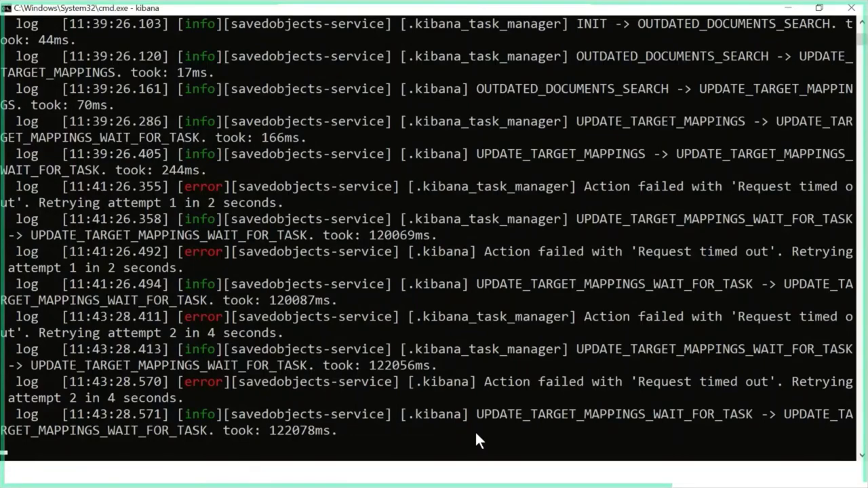
Open localhost:5601 in a new Chrome tab to check the Kibana page, and return to the Kibana console
{"action": "key", "text": "super"}
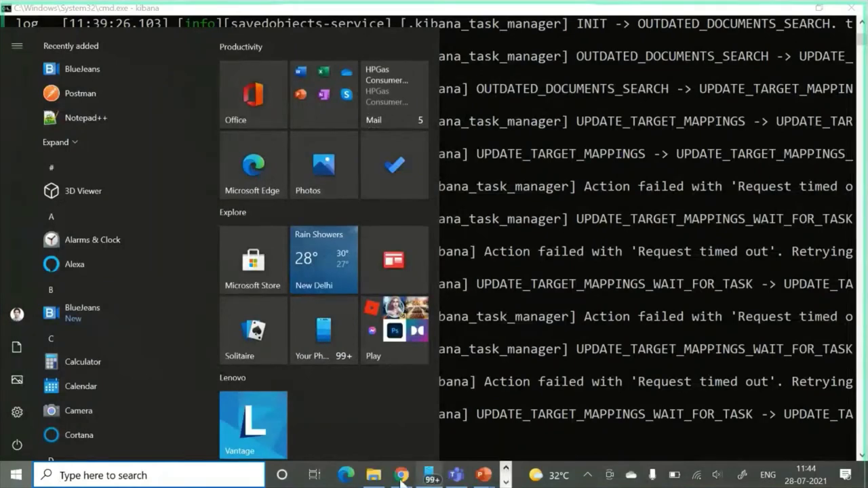
{"action": "left_click", "coordinate": [433, 475]}
{"action": "left_click", "coordinate": [706, 11]}
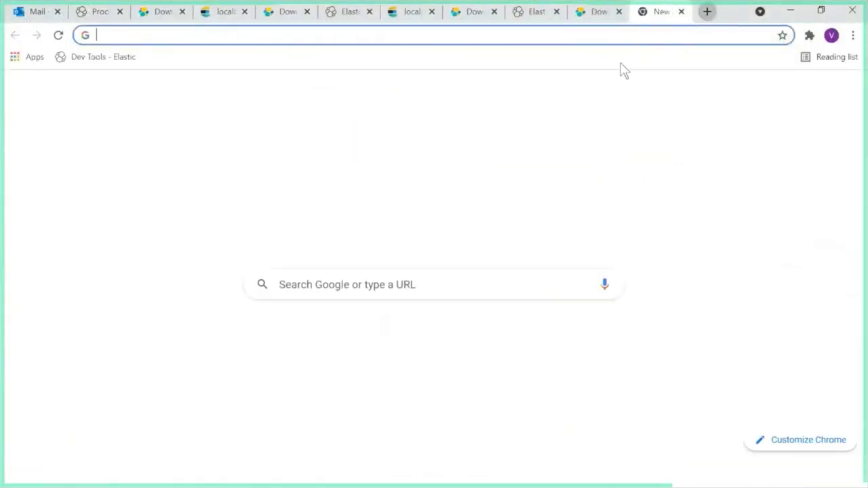
{"action": "type", "text": "localh"}
{"action": "key", "text": "Return"}
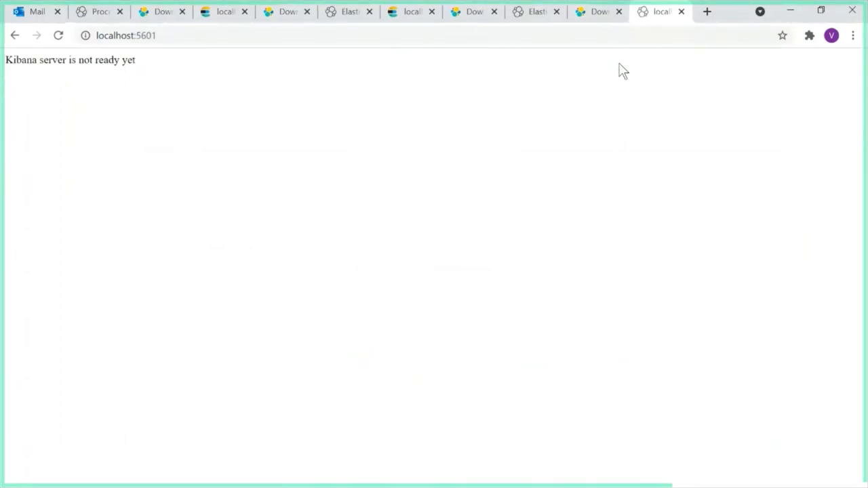
{"action": "left_click", "coordinate": [791, 11]}
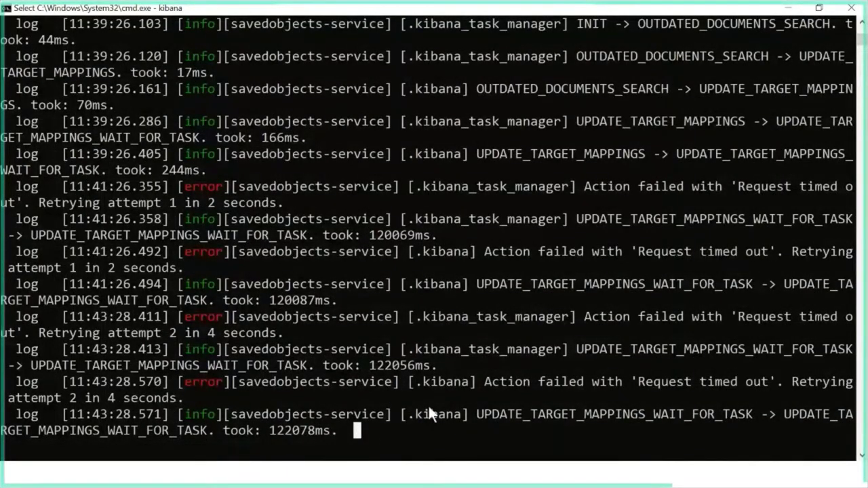
{"action": "key", "text": "Return"}
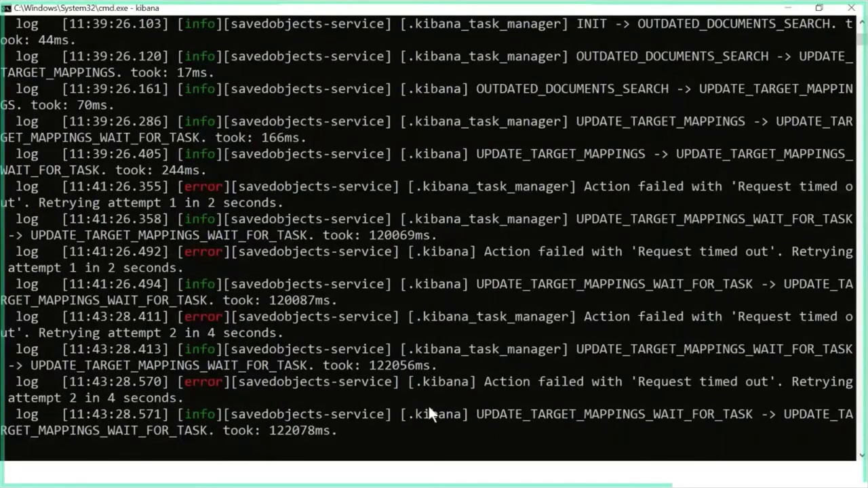
{"action": "left_click", "coordinate": [369, 436]}
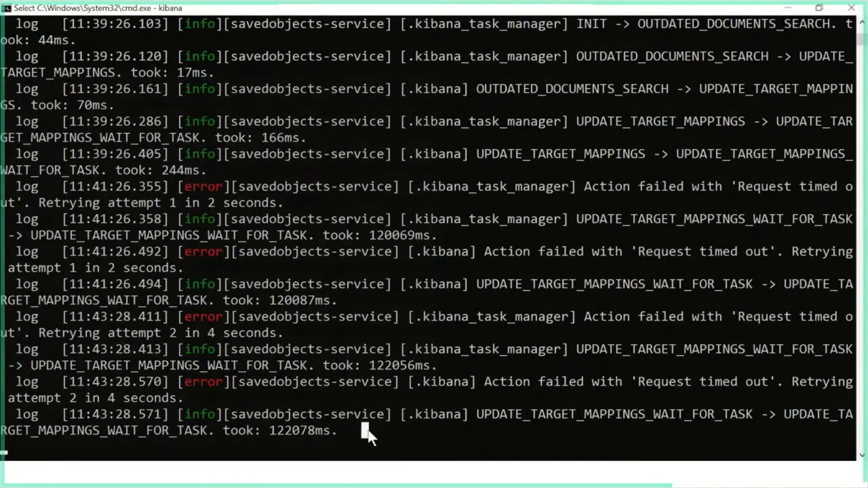
{"action": "key", "text": "super+r"}
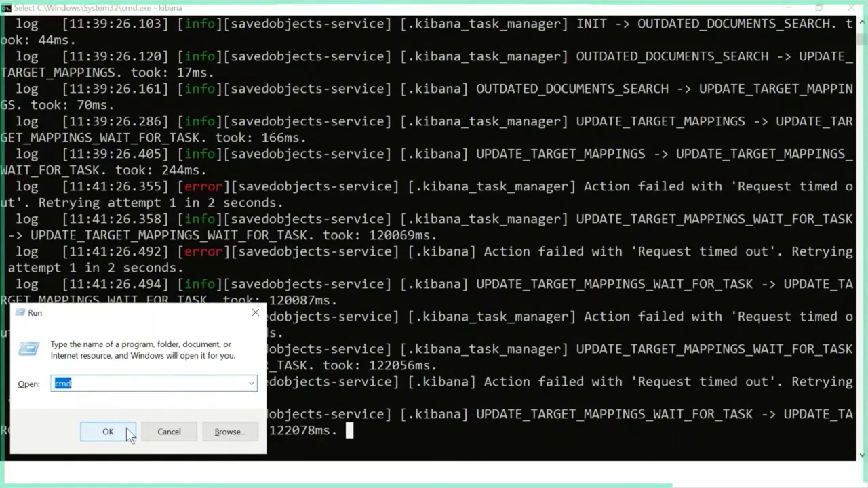
{"action": "left_click", "coordinate": [160, 434]}
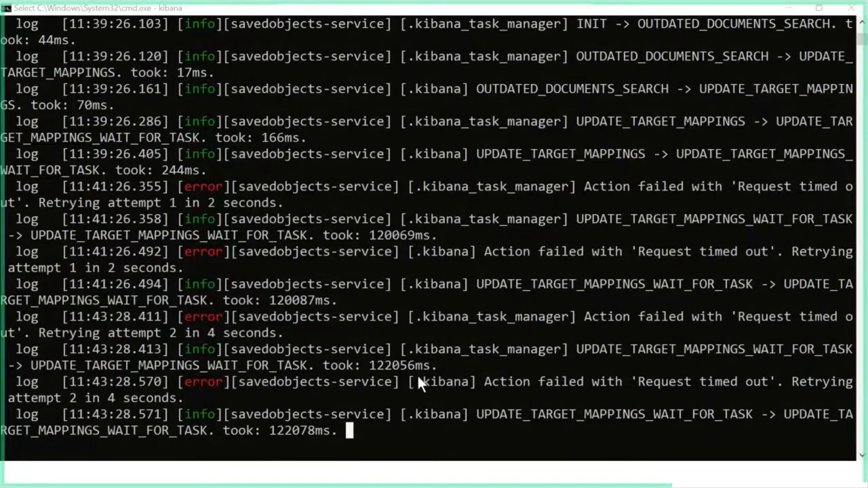
{"action": "key", "text": "Return"}
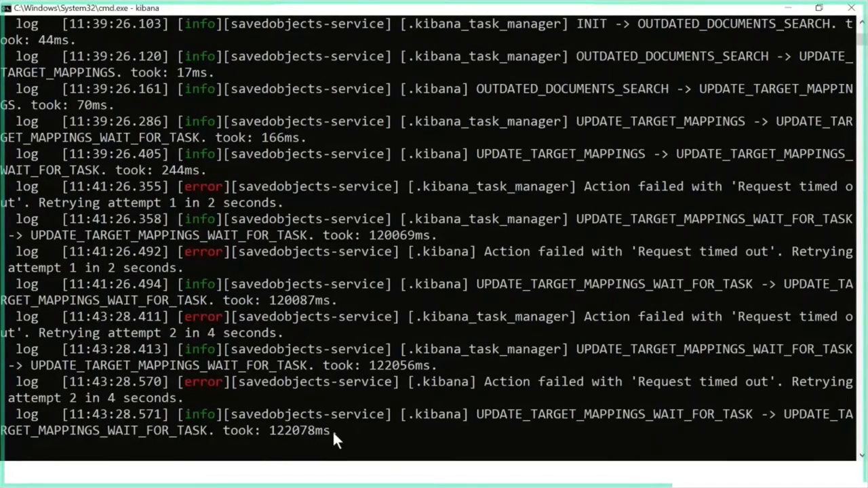
Stop the running Kibana process in the command prompt and start it again with the command kibana
{"action": "key", "text": "ctrl+c"}
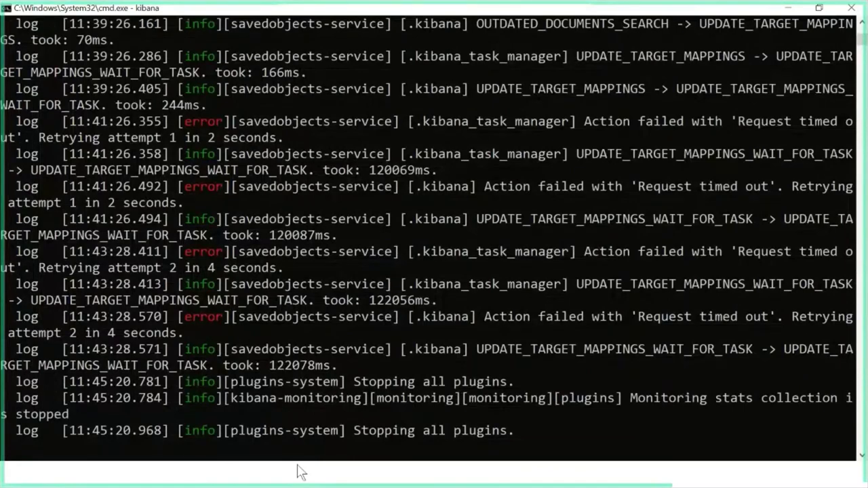
{"action": "key", "text": "ctrl+c"}
{"action": "key", "text": "Up"}
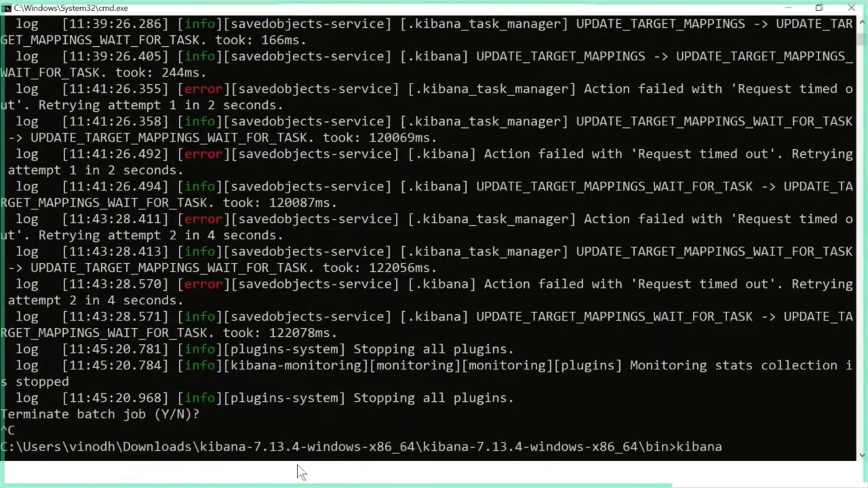
{"action": "key", "text": "Return"}
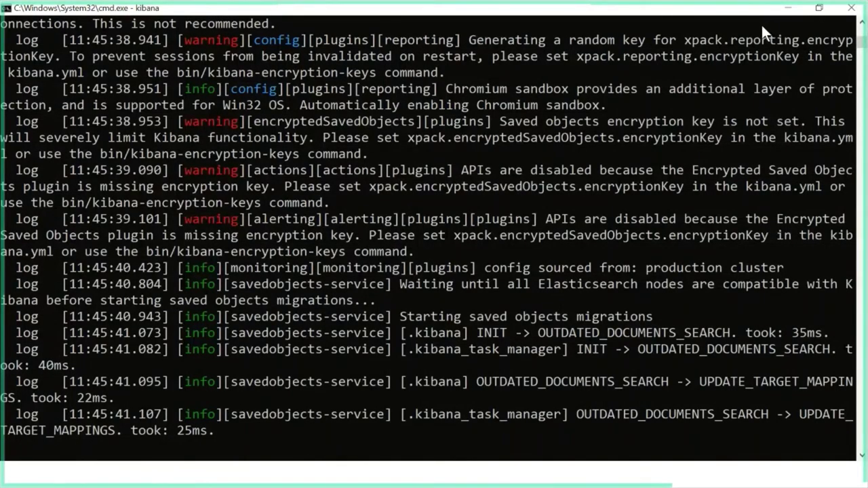
Switch to Chrome and reload localhost:5601 to check whether Kibana responds
{"action": "left_click", "coordinate": [787, 7]}
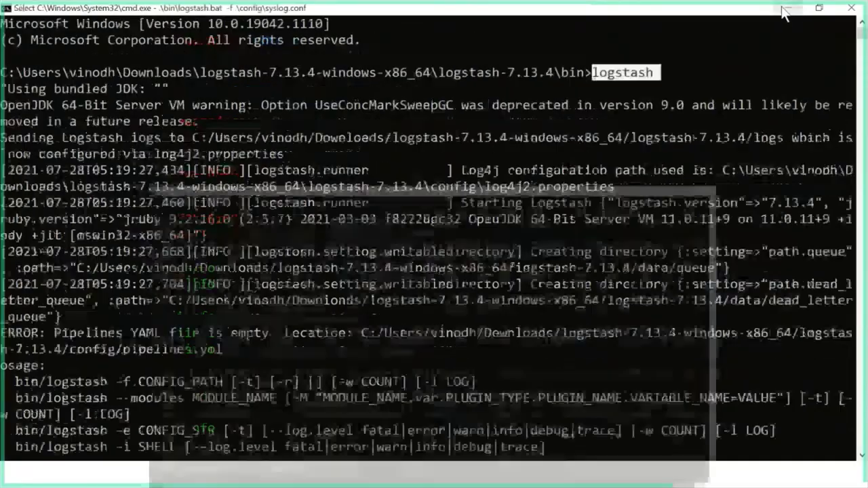
{"action": "key", "text": "super+d"}
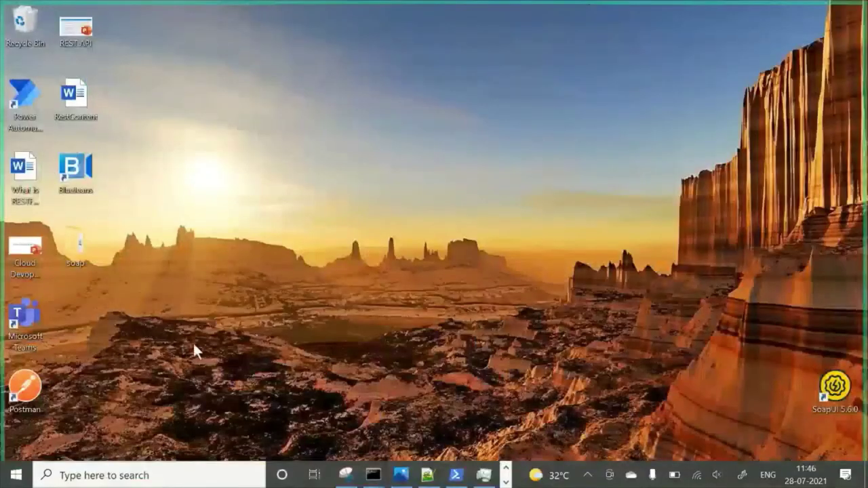
{"action": "left_click", "coordinate": [505, 468]}
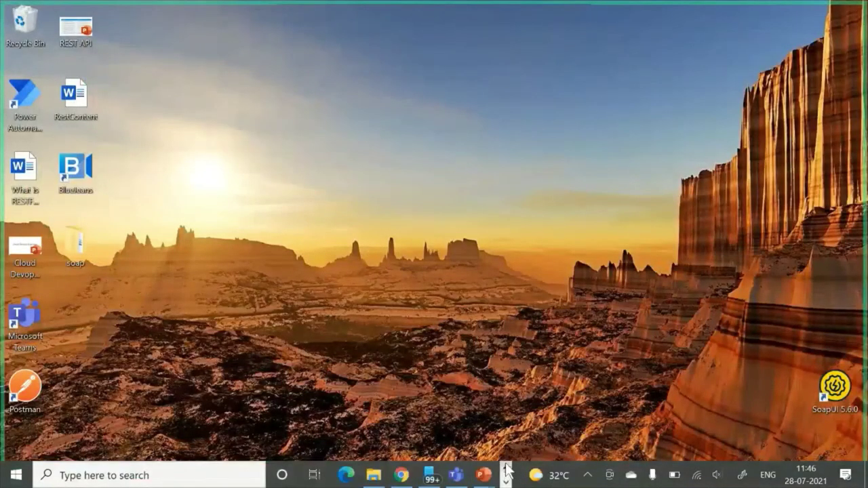
{"action": "left_click", "coordinate": [400, 474]}
{"action": "left_click", "coordinate": [176, 36]}
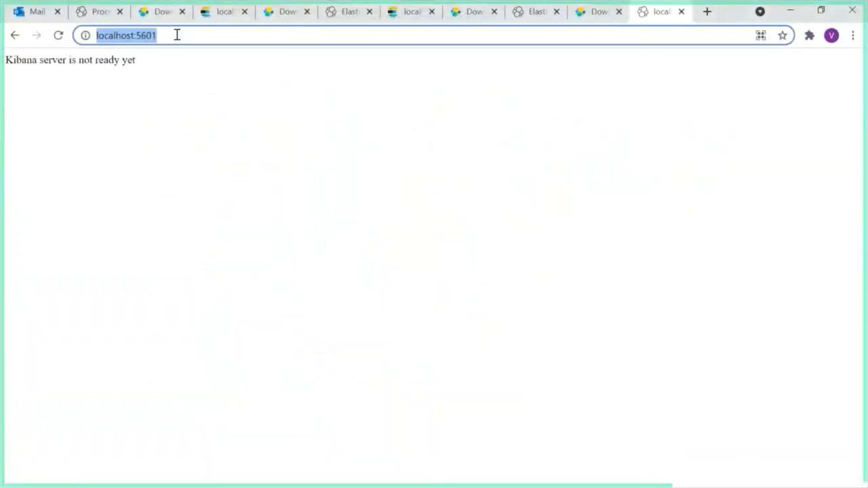
{"action": "key", "text": "Return"}
{"action": "left_click", "coordinate": [177, 35]}
{"action": "key", "text": "Return"}
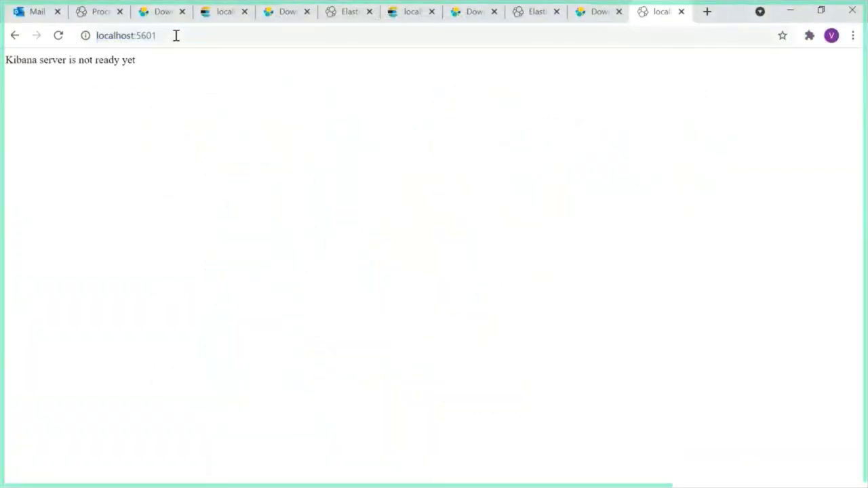
{"action": "left_click", "coordinate": [792, 12]}
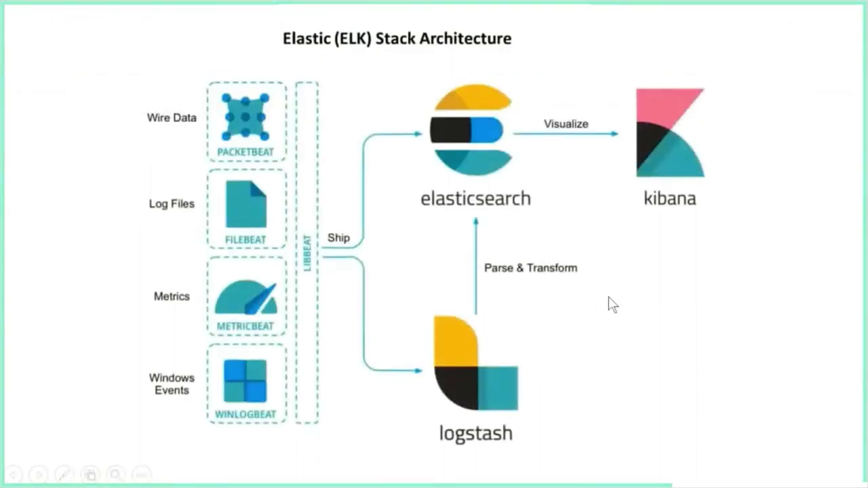
Return to the Kibana console window and check its startup log
{"action": "key", "text": "super+d"}
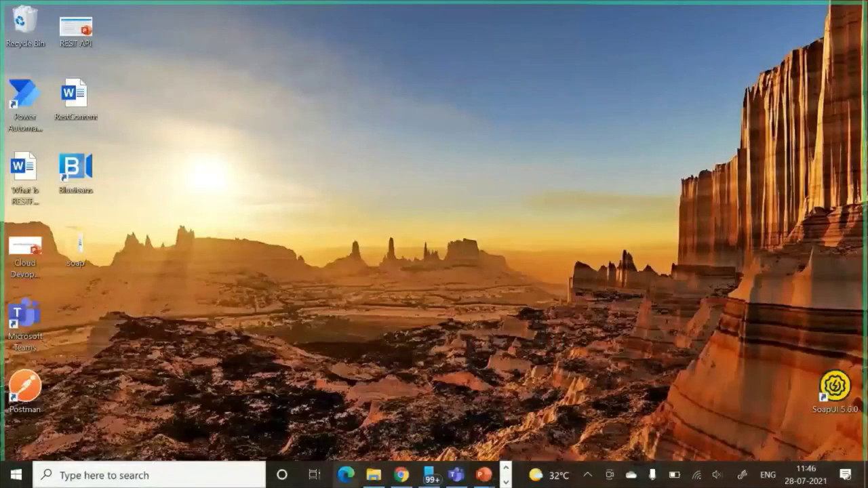
{"action": "left_click", "coordinate": [507, 483]}
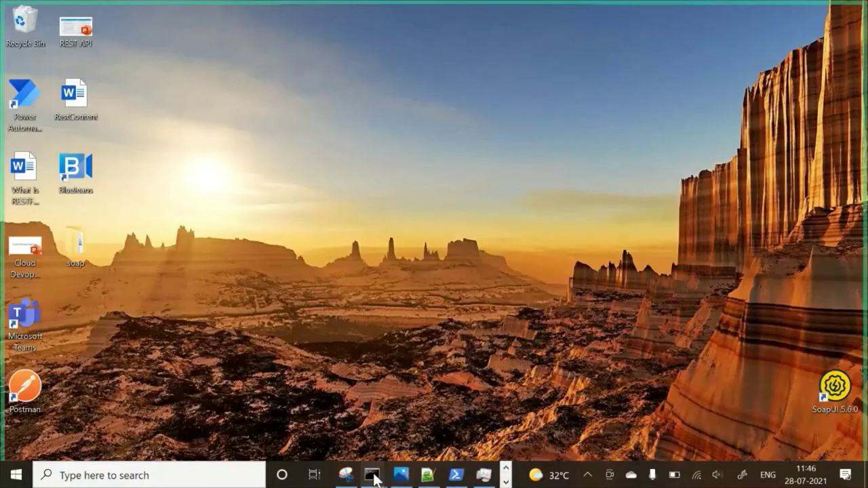
{"action": "mouse_move", "coordinate": [375, 478]}
{"action": "mouse_move", "coordinate": [292, 421]}
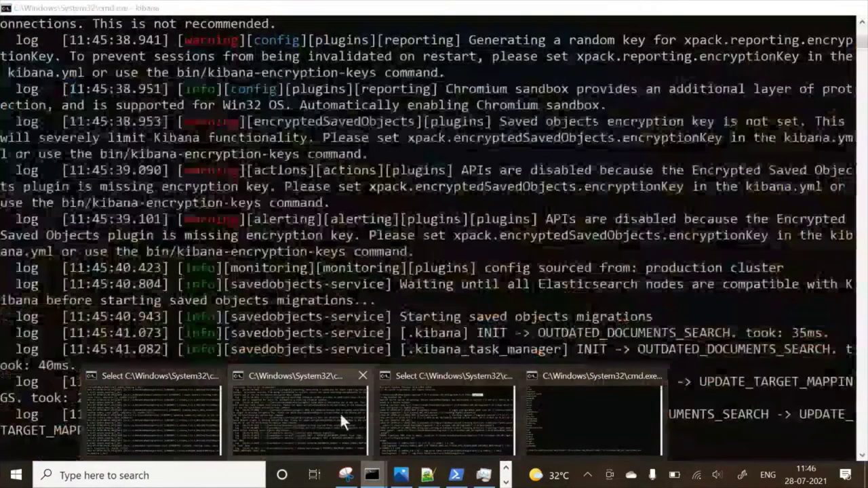
{"action": "left_click", "coordinate": [328, 441]}
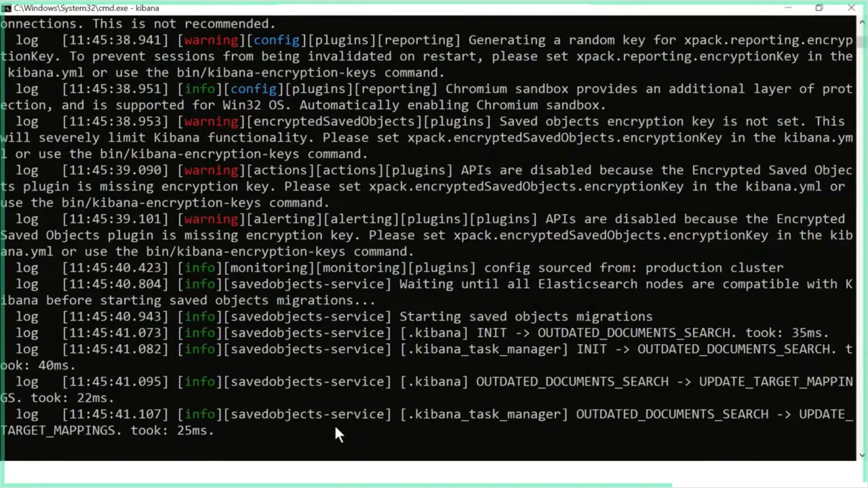
{"action": "key", "text": "super"}
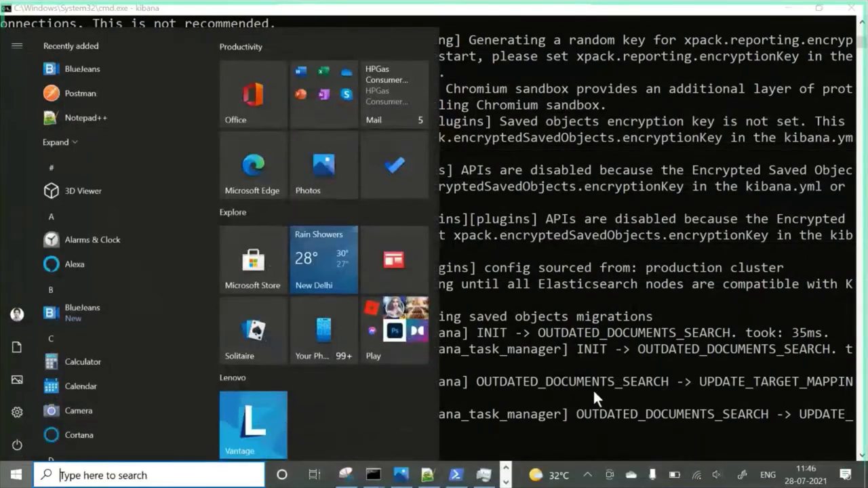
{"action": "left_click", "coordinate": [568, 430]}
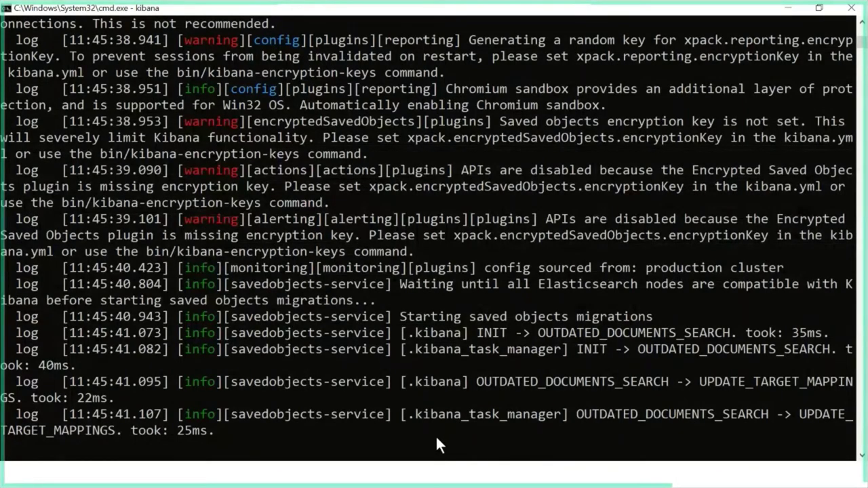
Open a new File Explorer window and browse drive C: to the Windows user's profile folder to look through its contents
{"action": "key", "text": "super+e"}
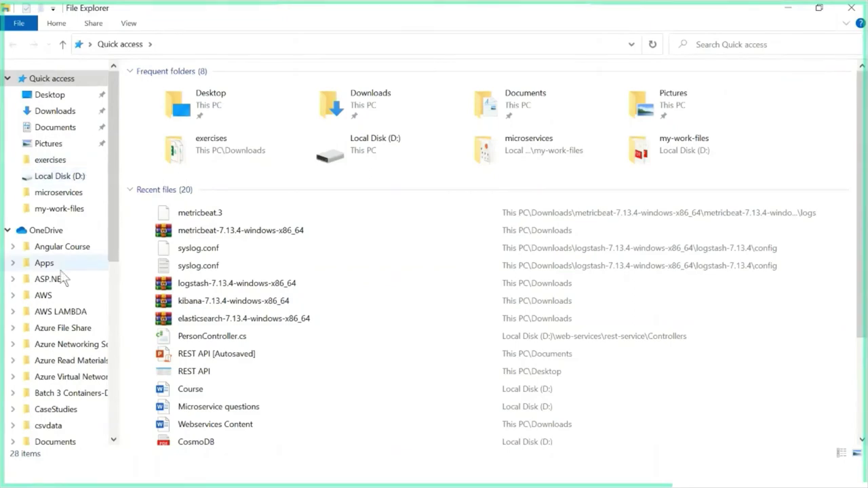
{"action": "left_click_drag", "start_coordinate": [111, 212], "coordinate": [108, 367]}
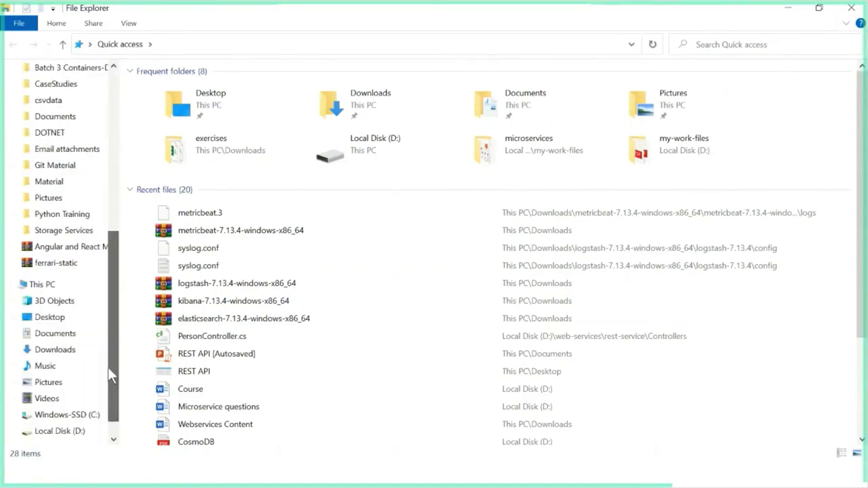
{"action": "left_click", "coordinate": [77, 415]}
{"action": "double_click", "coordinate": [198, 223]}
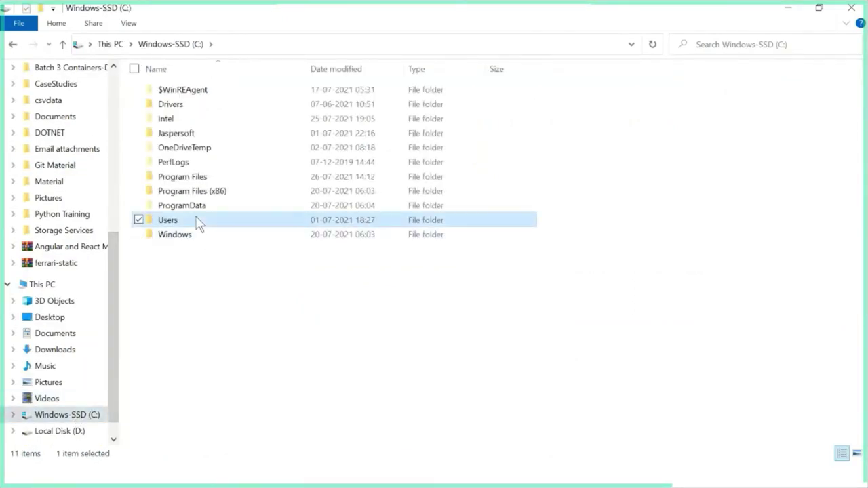
{"action": "double_click", "coordinate": [184, 122]}
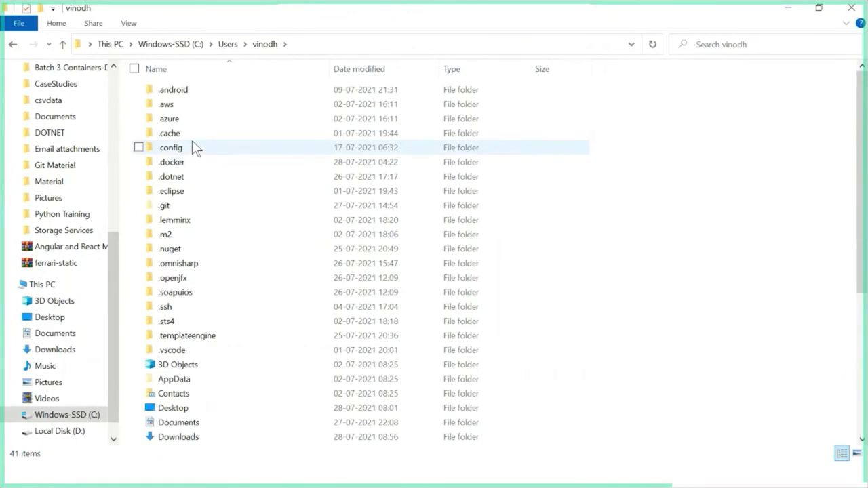
{"action": "left_click", "coordinate": [176, 307]}
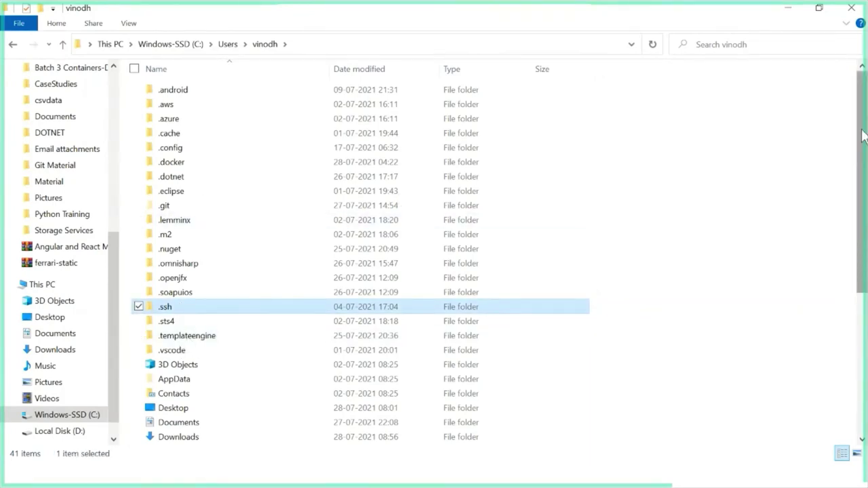
{"action": "mouse_move", "coordinate": [864, 136]}
{"action": "left_mouse_down"}
{"action": "mouse_move", "coordinate": [863, 297]}
{"action": "mouse_move", "coordinate": [867, 137]}
{"action": "left_mouse_up"}
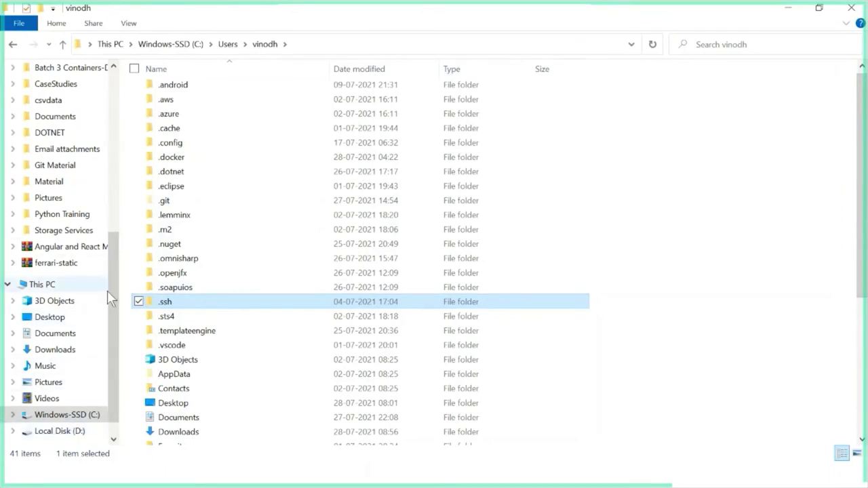
Inspect the data folder of kibana-7.13.4-windows-x86_64 in Downloads, go back to its parent folder, and return to the Kibana console
{"action": "left_click_drag", "start_coordinate": [110, 289], "coordinate": [135, 132]}
{"action": "scroll", "coordinate": [58, 174], "scroll_direction": "up", "scroll_amount": 1}
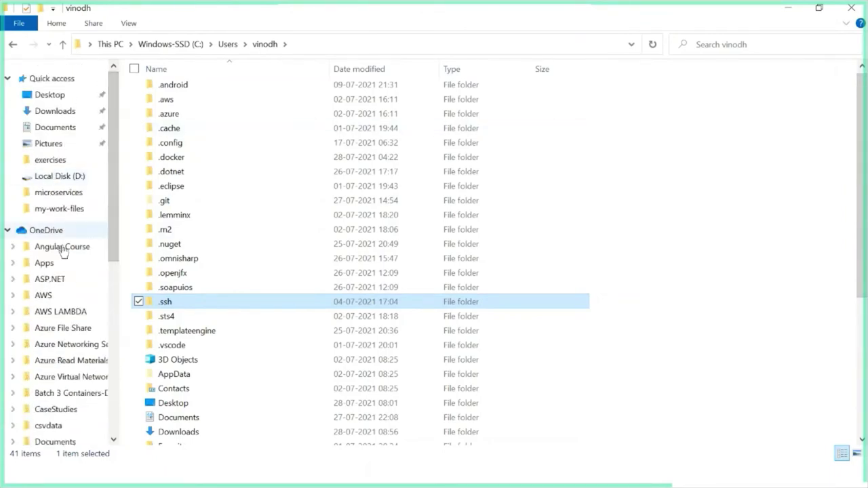
{"action": "left_click_drag", "start_coordinate": [111, 219], "coordinate": [116, 411]}
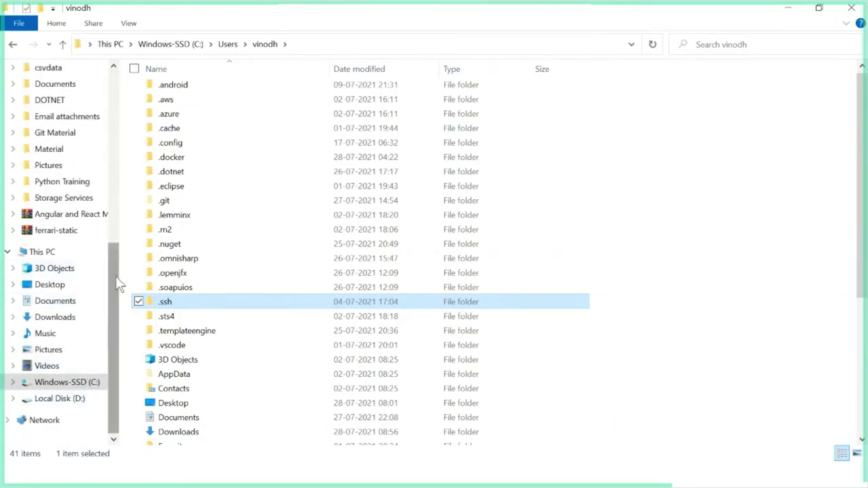
{"action": "left_click_drag", "start_coordinate": [116, 285], "coordinate": [129, 89]}
{"action": "left_click", "coordinate": [60, 113]}
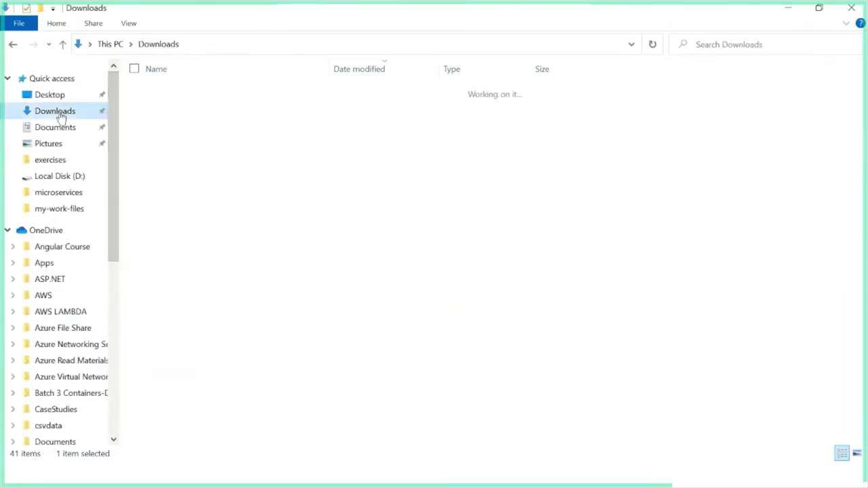
{"action": "double_click", "coordinate": [249, 207]}
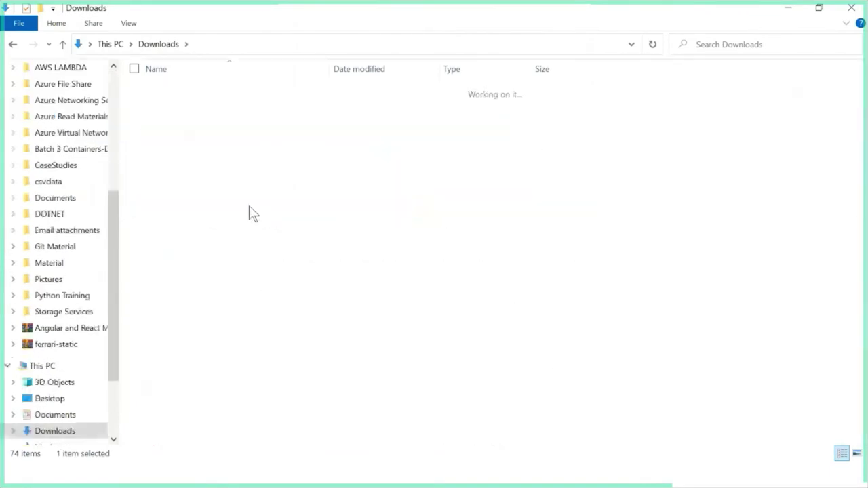
{"action": "double_click", "coordinate": [237, 95]}
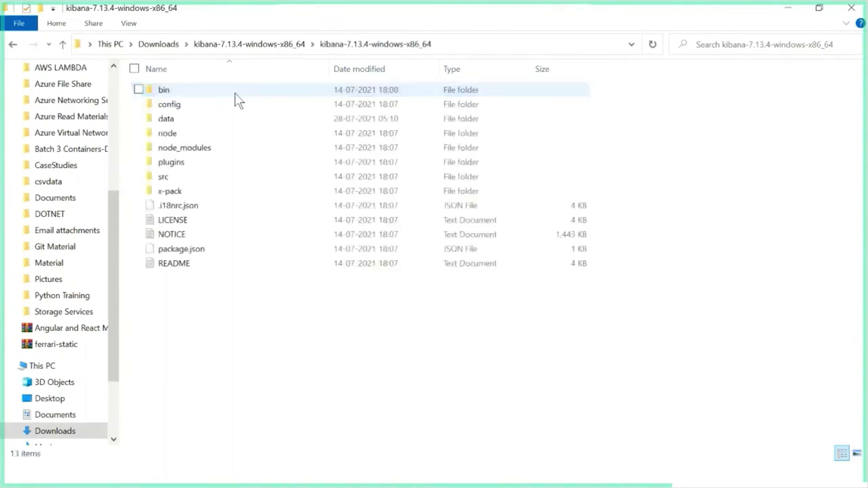
{"action": "double_click", "coordinate": [166, 119]}
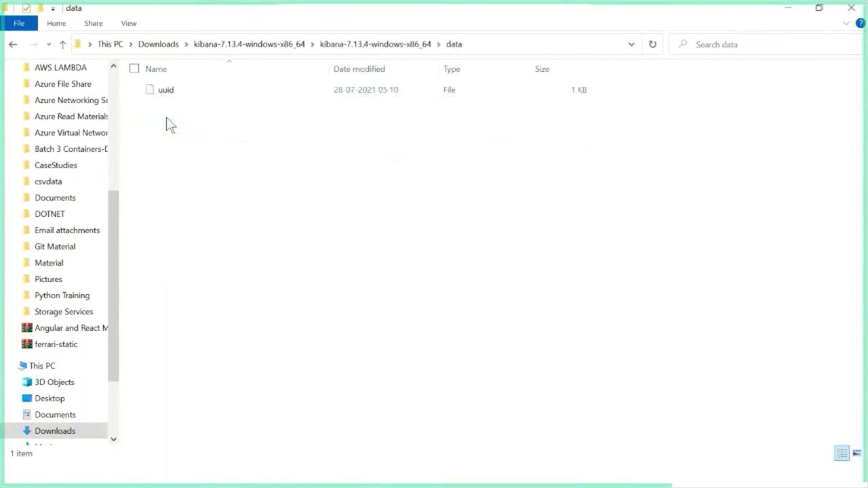
{"action": "left_click", "coordinate": [12, 45]}
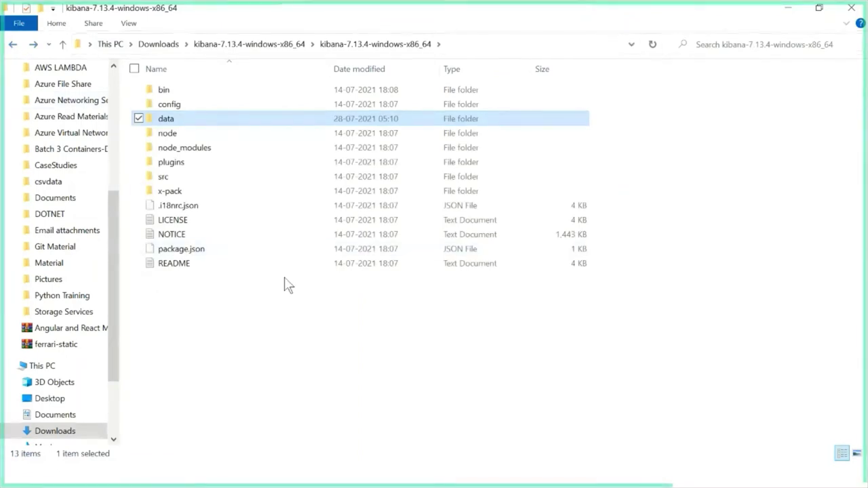
{"action": "left_click", "coordinate": [788, 9]}
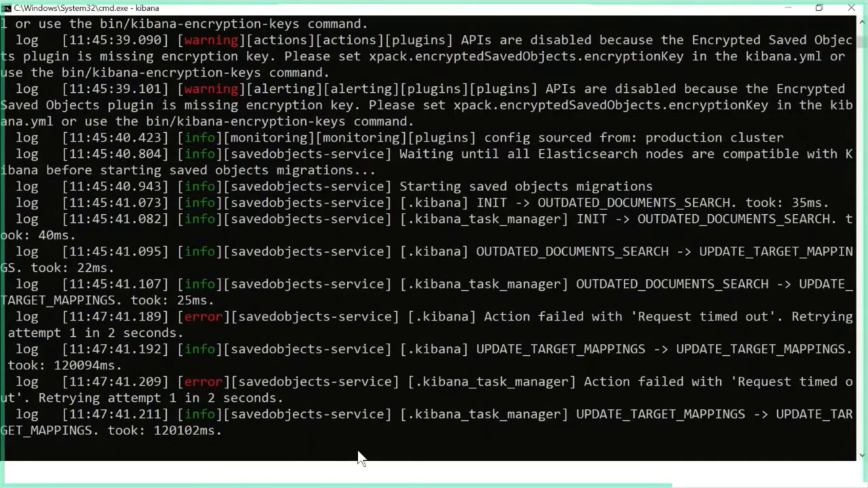
Switch to Notepad++ and close the kibana.yml file
{"action": "left_click", "coordinate": [785, 13]}
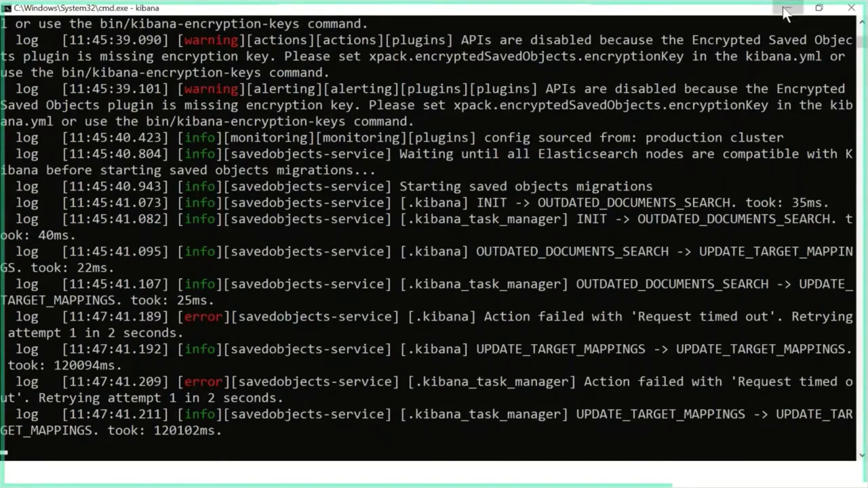
{"action": "key", "text": "super"}
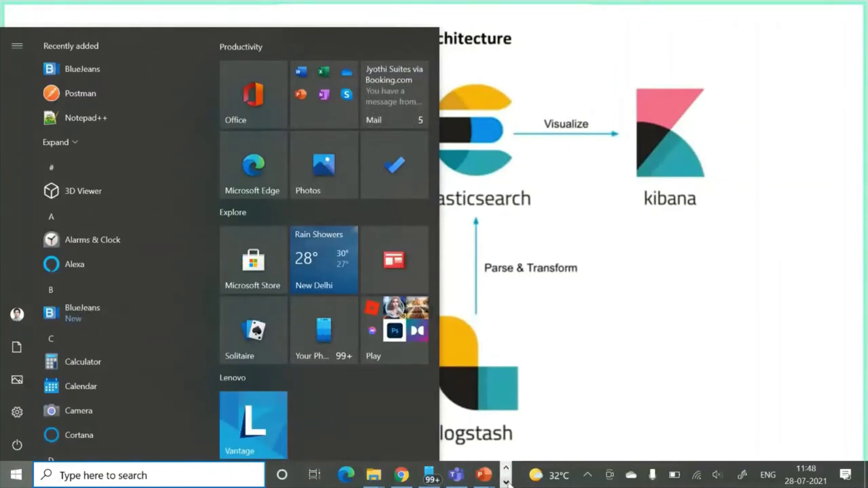
{"action": "scroll", "coordinate": [414, 476], "scroll_direction": "down", "scroll_amount": 3}
{"action": "left_click", "coordinate": [427, 476]}
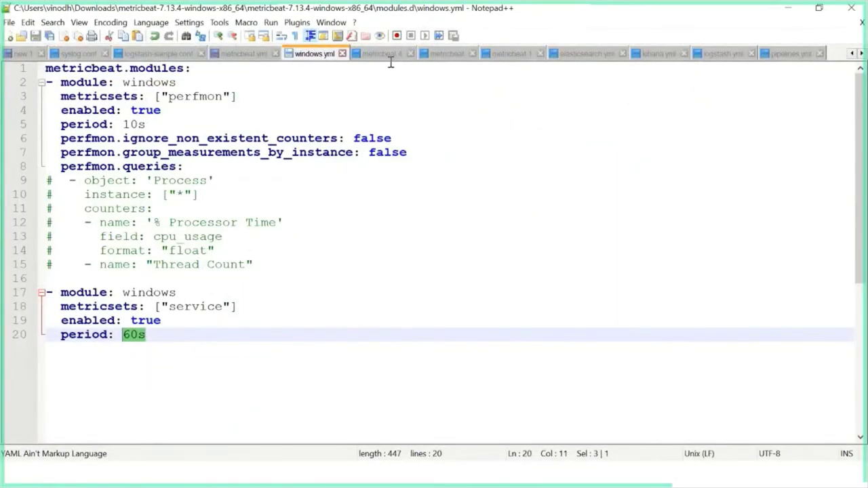
{"action": "left_click", "coordinate": [658, 55]}
{"action": "left_click", "coordinate": [681, 55]}
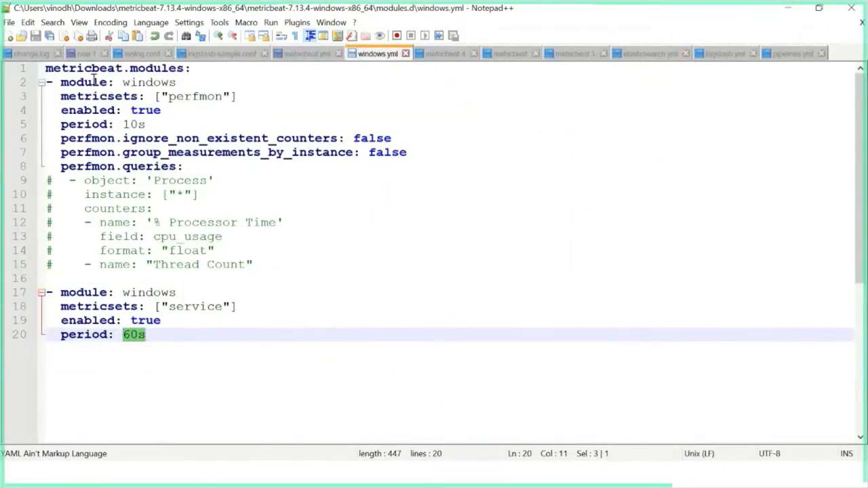
In the kibana-7.13.4-windows-x86_64 File Explorer window, open the bin folder, view kibana.bat in Notepad++, and close the editor
{"action": "key", "text": "super"}
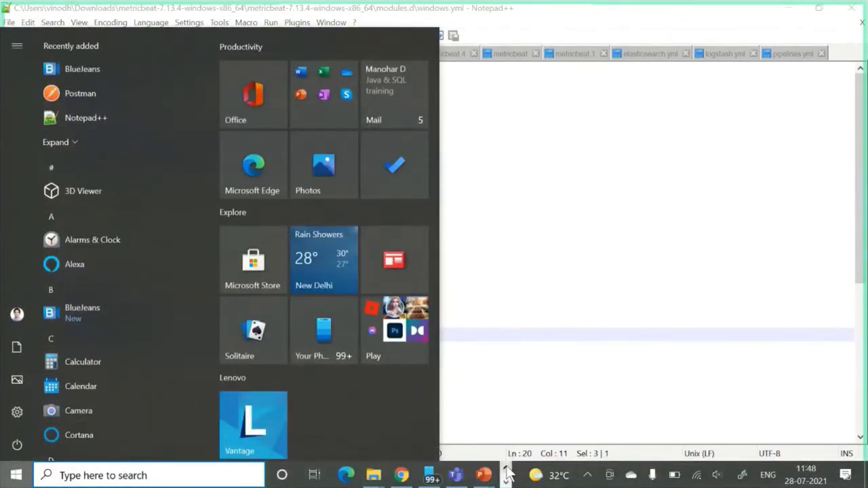
{"action": "mouse_move", "coordinate": [377, 475]}
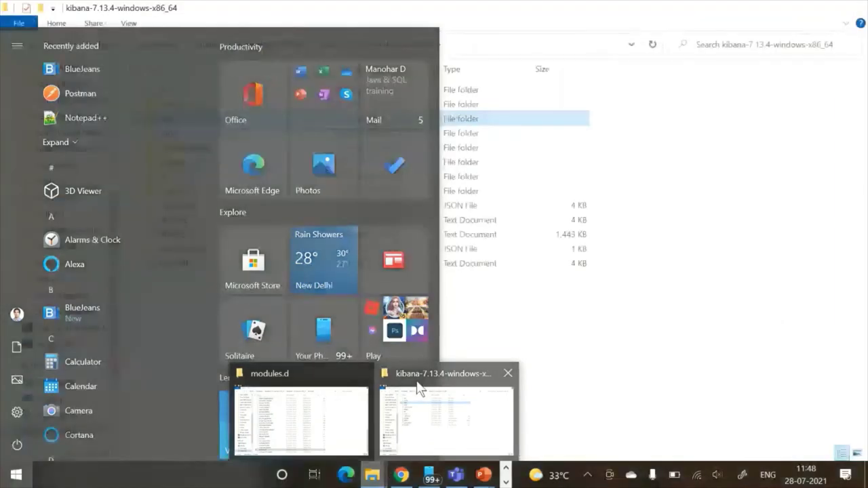
{"action": "left_click", "coordinate": [418, 389]}
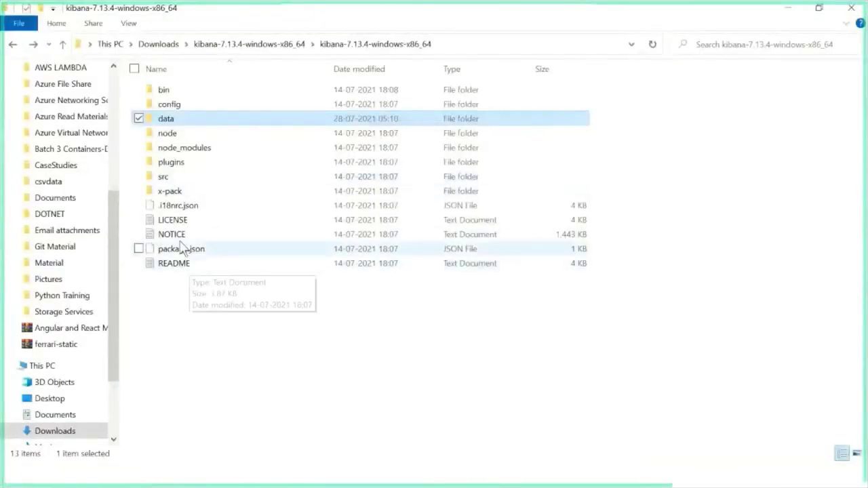
{"action": "left_click", "coordinate": [163, 92]}
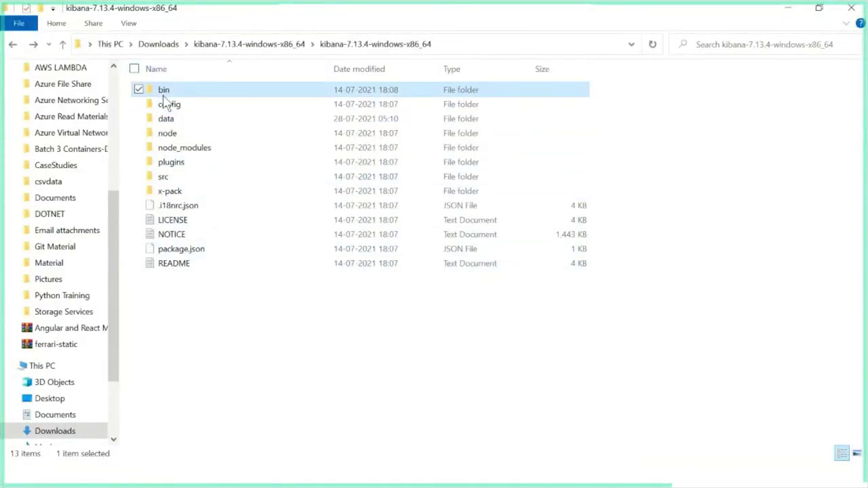
{"action": "double_click", "coordinate": [164, 92]}
{"action": "left_click", "coordinate": [174, 90]}
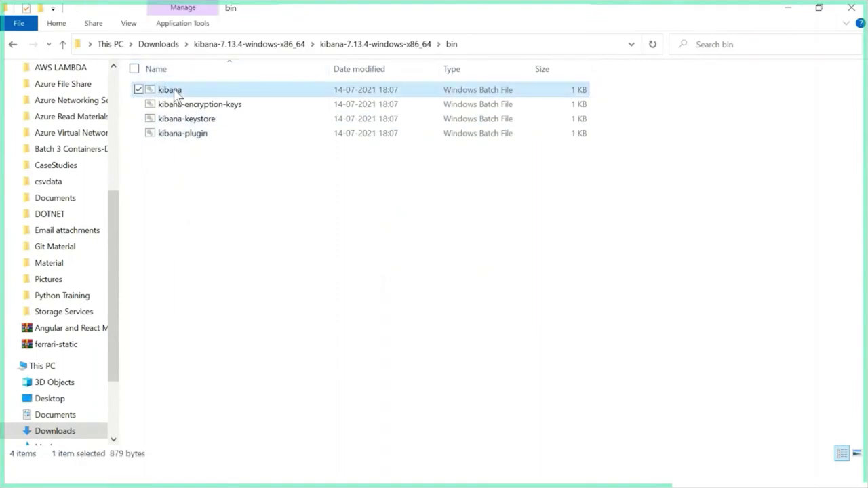
{"action": "right_click", "coordinate": [174, 89]}
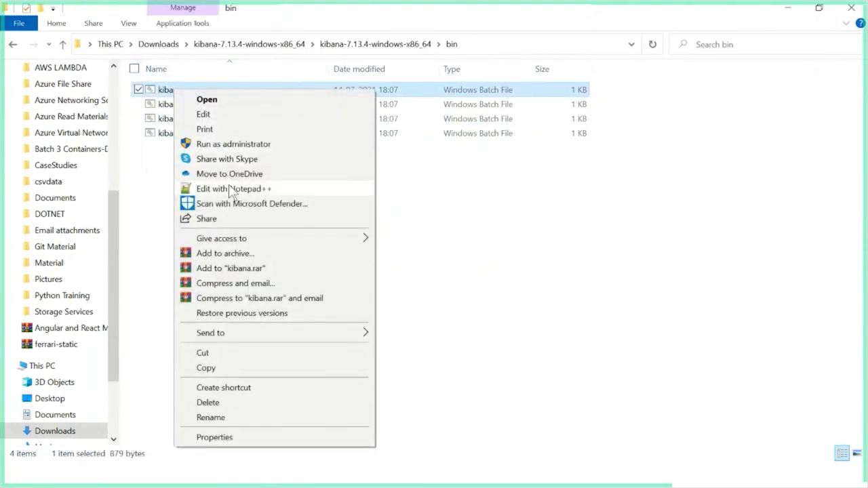
{"action": "left_click", "coordinate": [252, 191]}
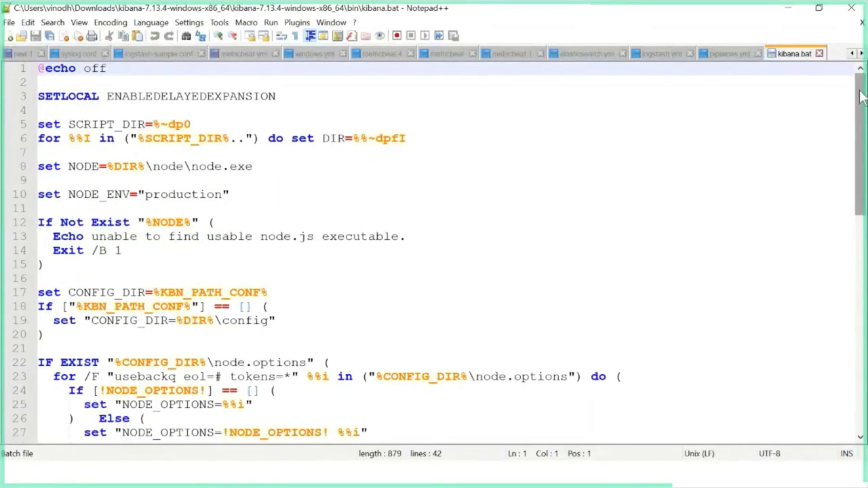
{"action": "left_click", "coordinate": [851, 8]}
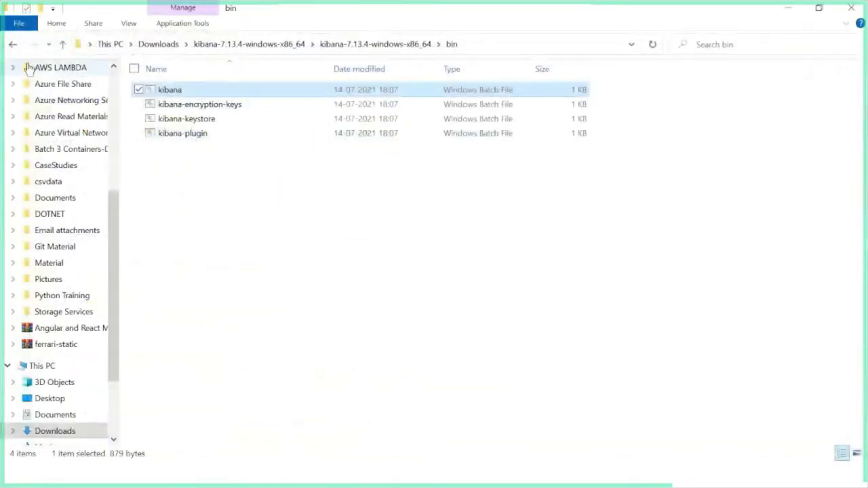
Go back to the Kibana parent folder, open kibana.yml from the config folder in Notepad++, and close the editor after viewing it
{"action": "left_click", "coordinate": [12, 44]}
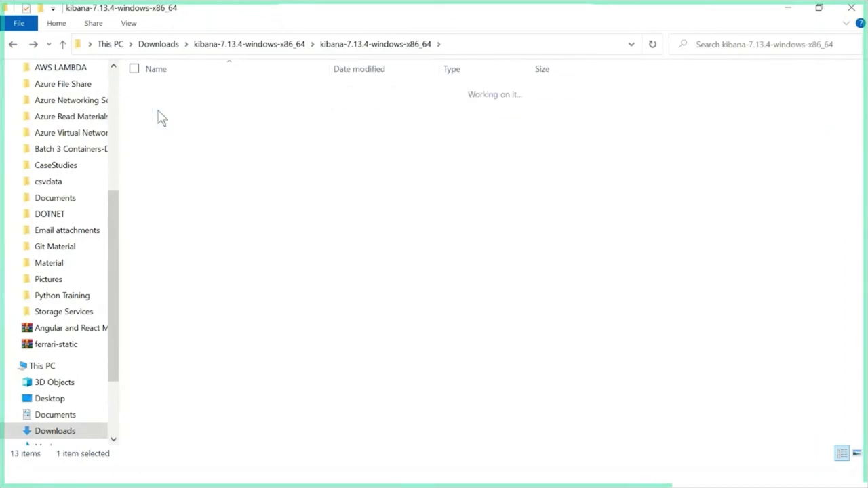
{"action": "double_click", "coordinate": [163, 118]}
{"action": "right_click", "coordinate": [183, 93]}
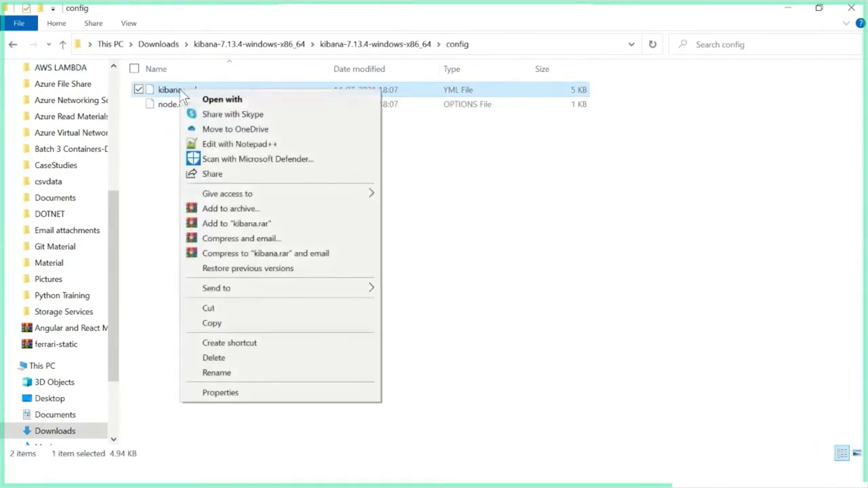
{"action": "left_click", "coordinate": [239, 143]}
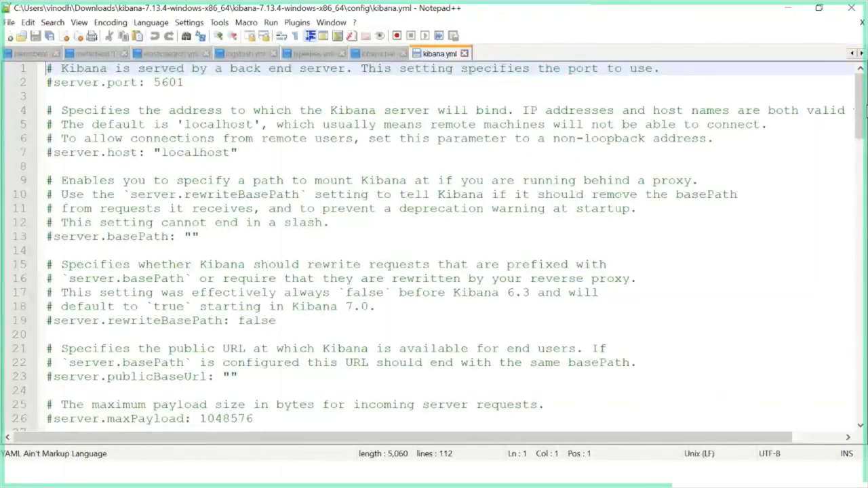
{"action": "key", "text": "alt+F4"}
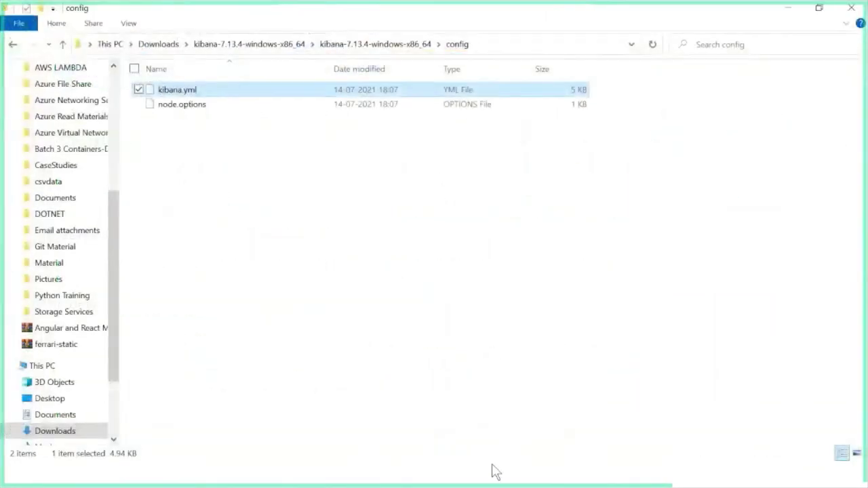
Switch to the Kibana console, terminate the running batch job, and run the kibana command again
{"action": "key", "text": "super"}
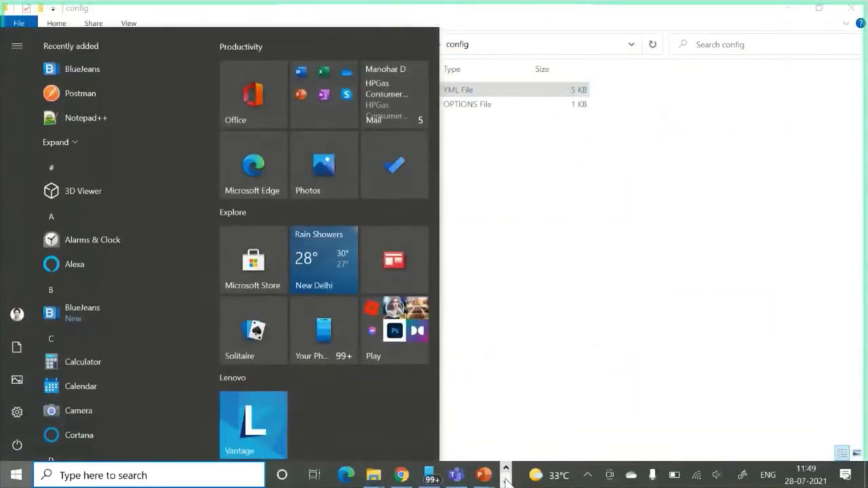
{"action": "left_click", "coordinate": [506, 482]}
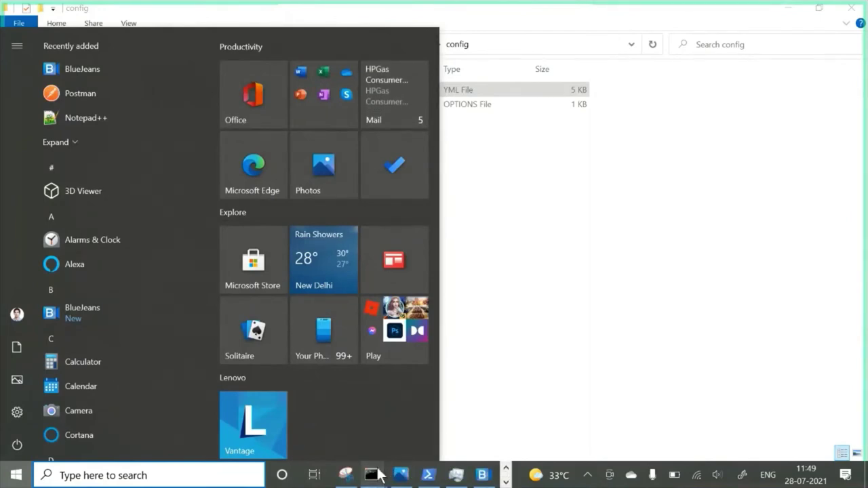
{"action": "mouse_move", "coordinate": [379, 473]}
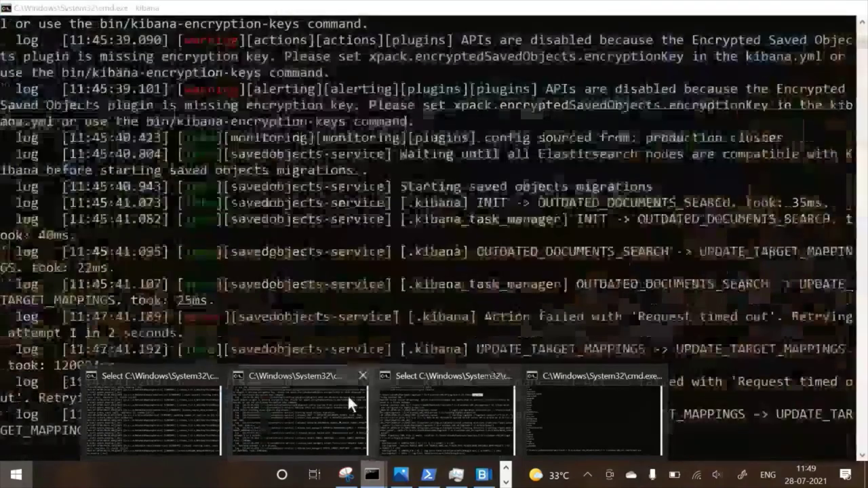
{"action": "left_click", "coordinate": [348, 399]}
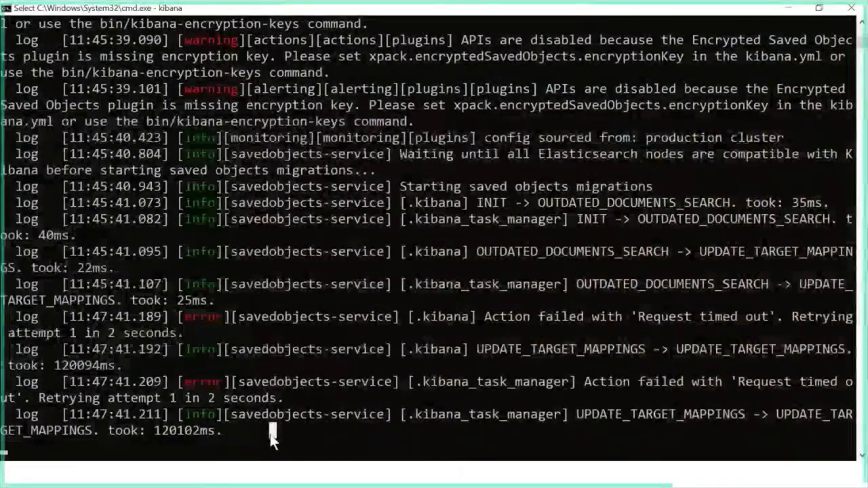
{"action": "key", "text": "ctrl+c"}
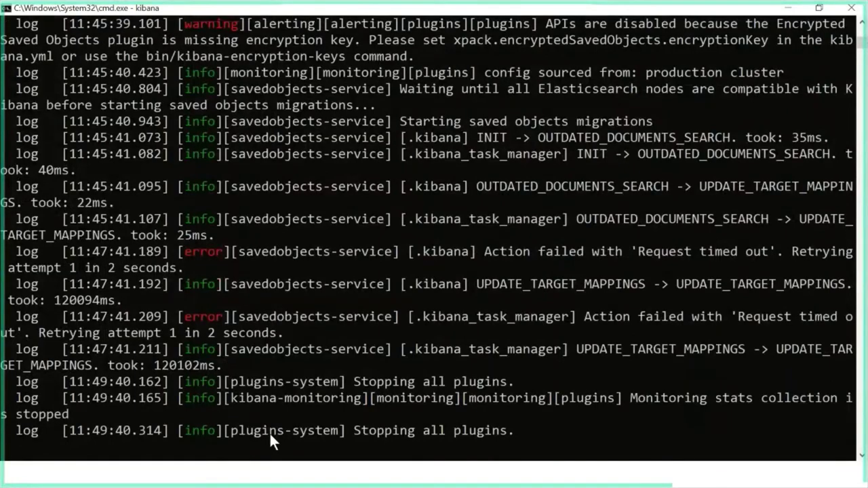
{"action": "type", "text": "Y"}
{"action": "key", "text": "Return"}
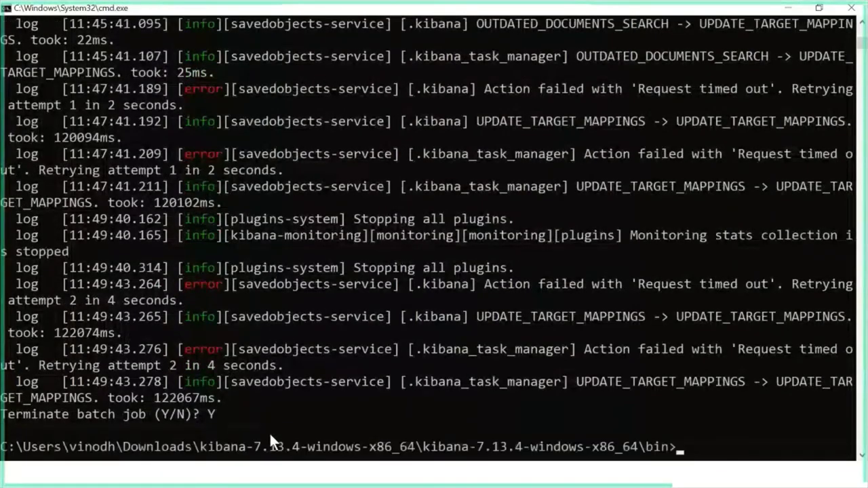
{"action": "key", "text": "Up"}
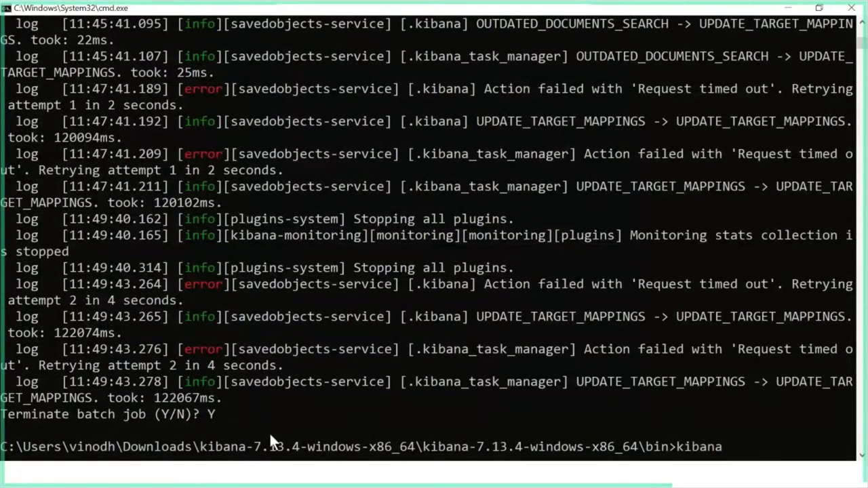
{"action": "key", "text": "Return"}
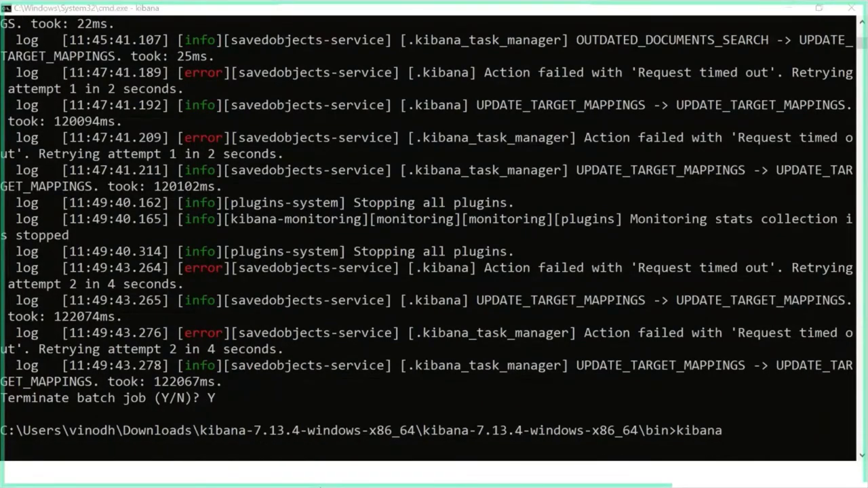
Switch to the Elasticsearch console, resume its paused output, and minimize it to return to the Kibana console
{"action": "key", "text": "super"}
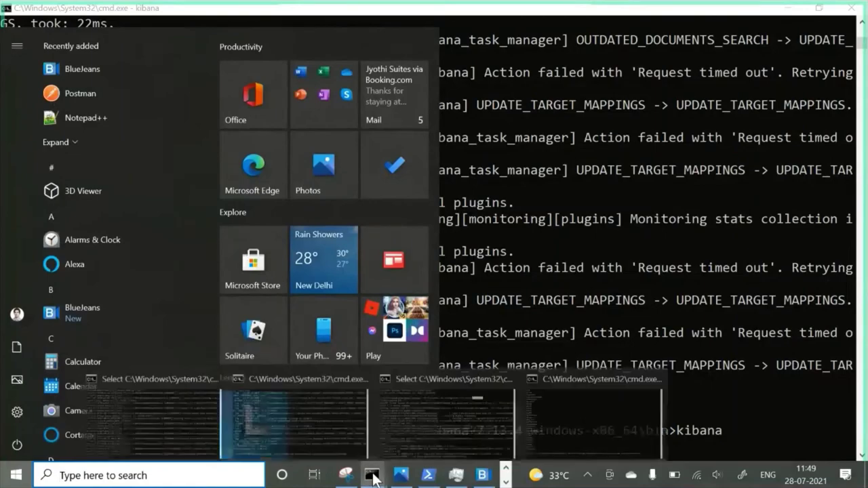
{"action": "left_click", "coordinate": [181, 422]}
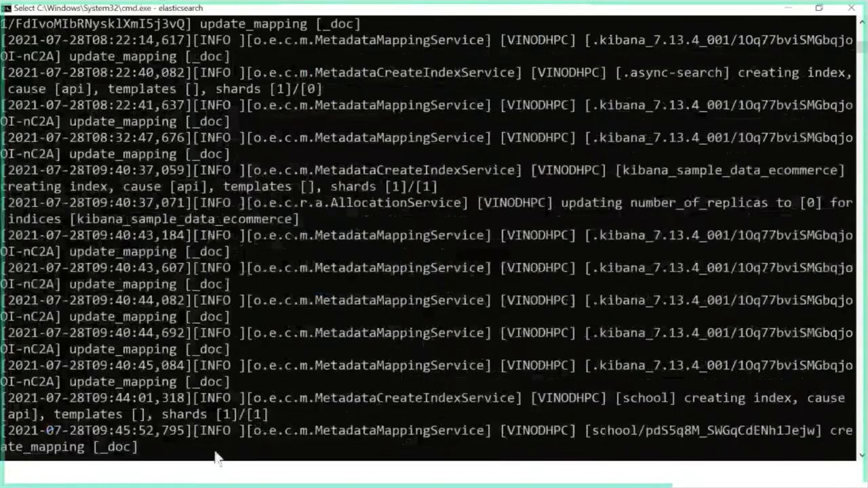
{"action": "key", "text": "Return"}
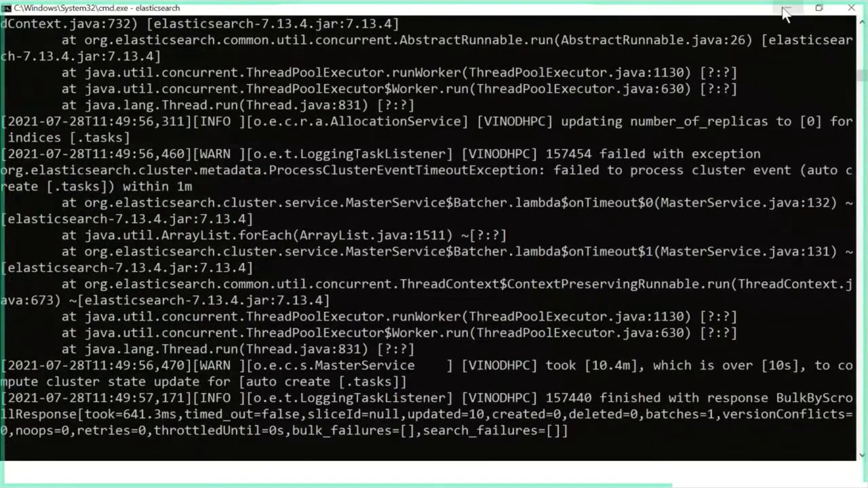
{"action": "left_click", "coordinate": [788, 9]}
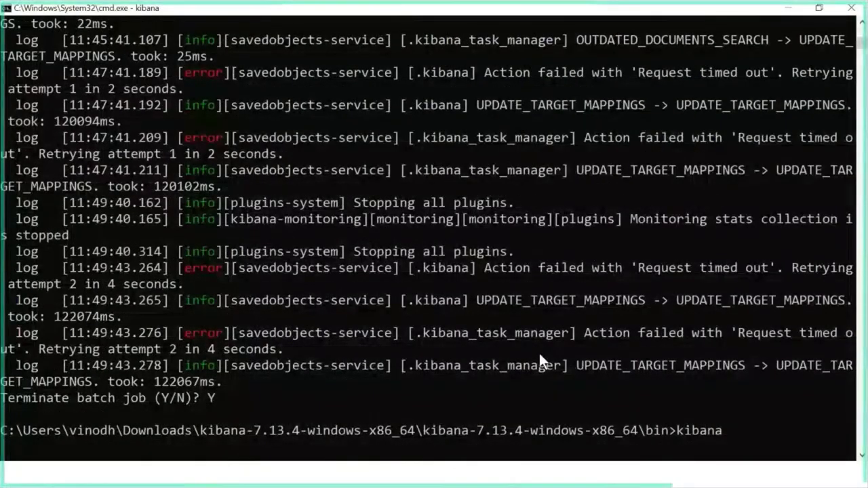
Check the Kibana startup log, minimize the console, switch to Chrome, and reload localhost:5601
{"action": "key", "text": "Return"}
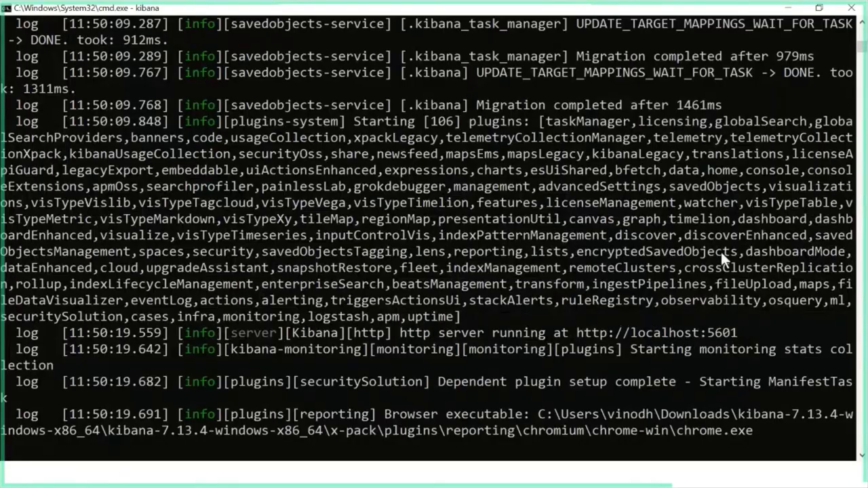
{"action": "left_click", "coordinate": [788, 8]}
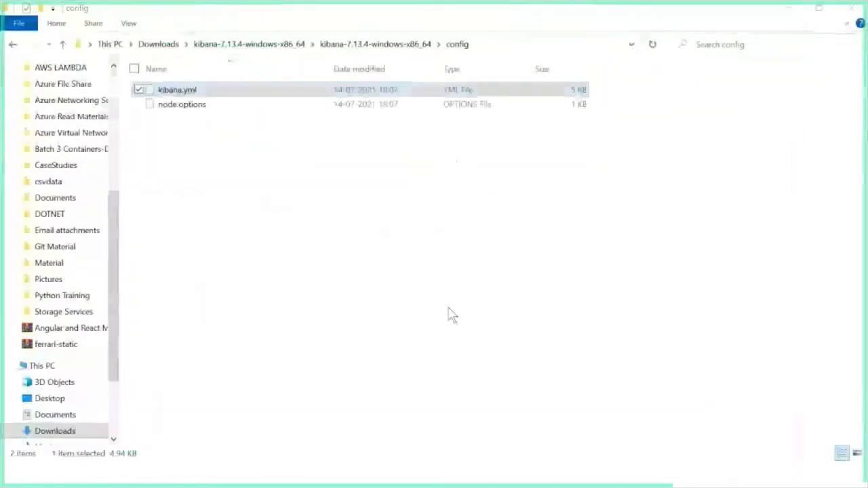
{"action": "key", "text": "super"}
{"action": "left_click", "coordinate": [401, 475]}
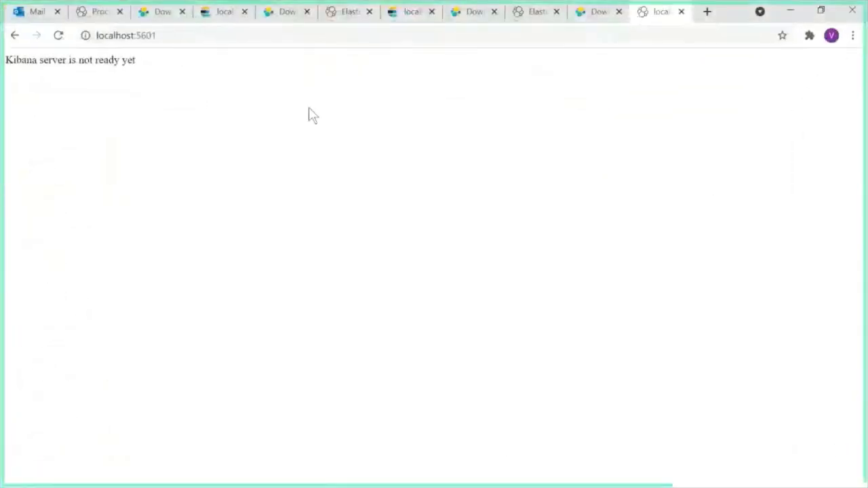
{"action": "left_click", "coordinate": [166, 35]}
{"action": "key", "text": "Return"}
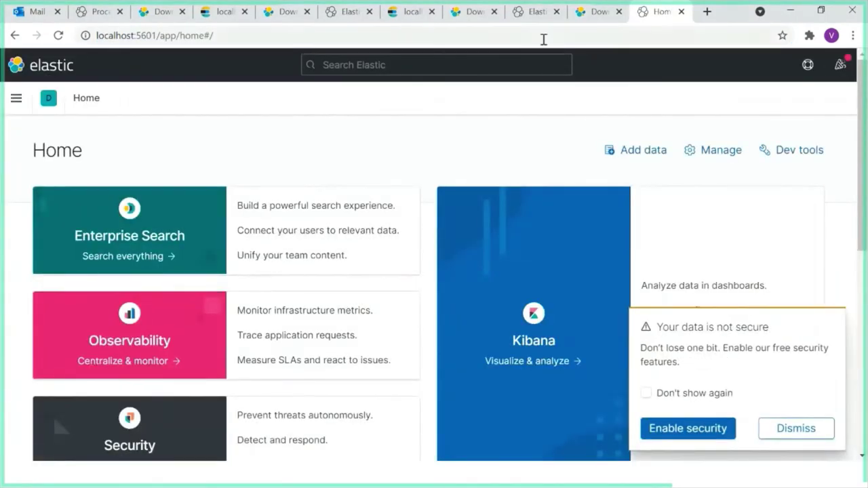
Open the Discover page for metricbeat-7.13.4, and move on to the Stack Monitoring page
{"action": "left_click", "coordinate": [15, 100]}
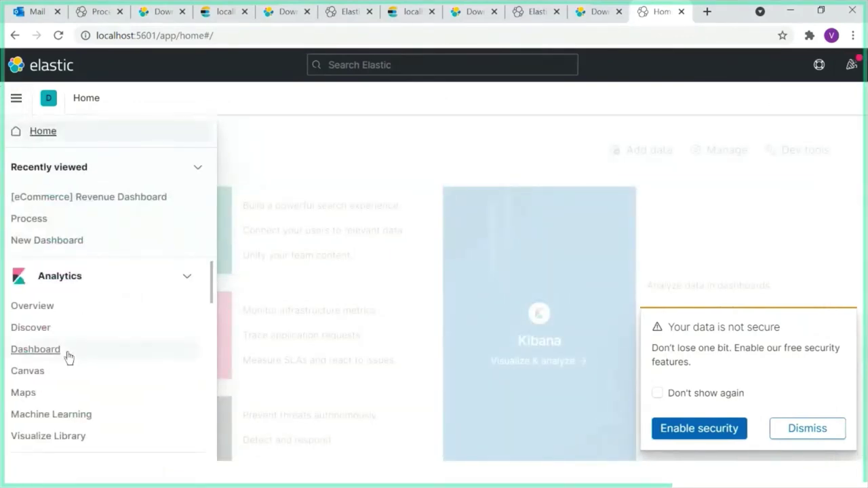
{"action": "left_click", "coordinate": [43, 329]}
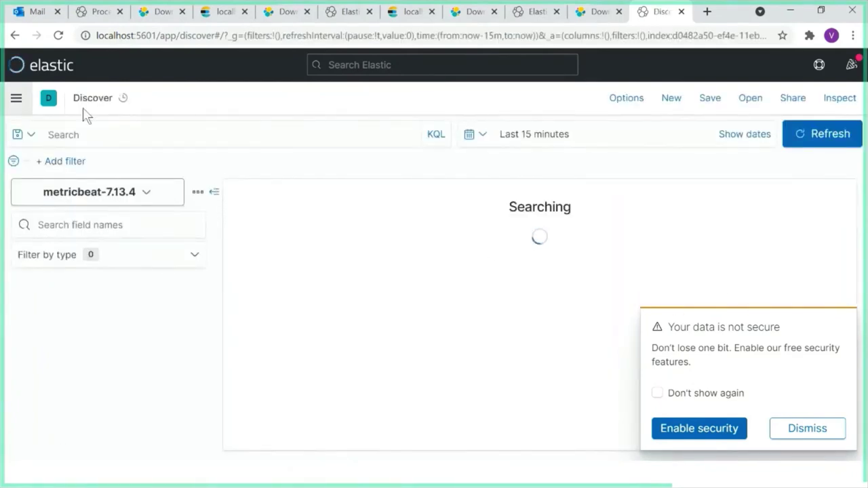
{"action": "left_click", "coordinate": [16, 100]}
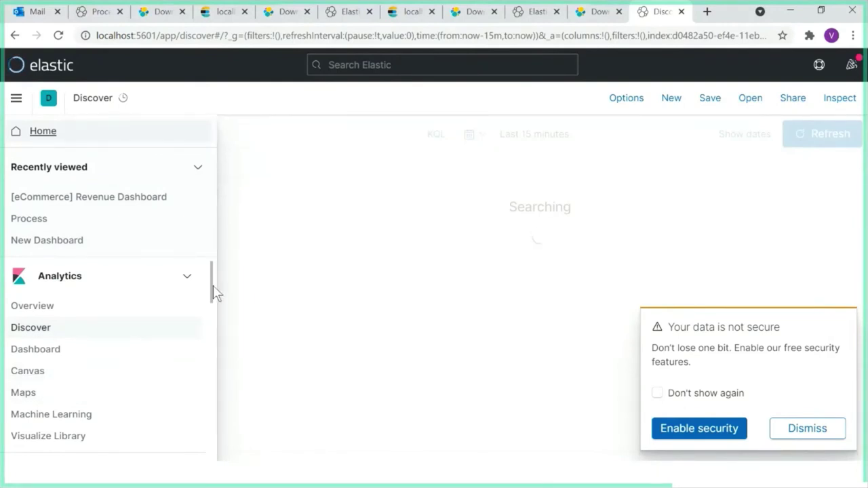
{"action": "scroll", "coordinate": [211, 312], "scroll_direction": "down", "scroll_amount": 10}
{"action": "scroll", "coordinate": [209, 407], "scroll_direction": "down", "scroll_amount": 5}
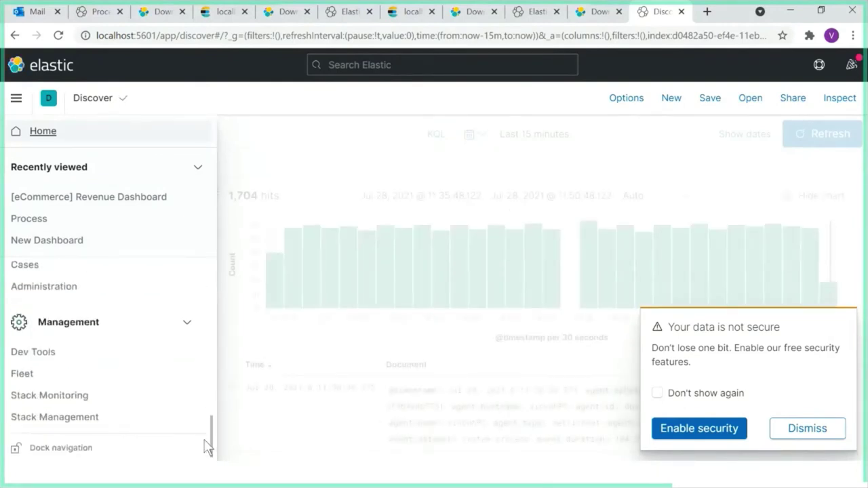
{"action": "left_click", "coordinate": [42, 397]}
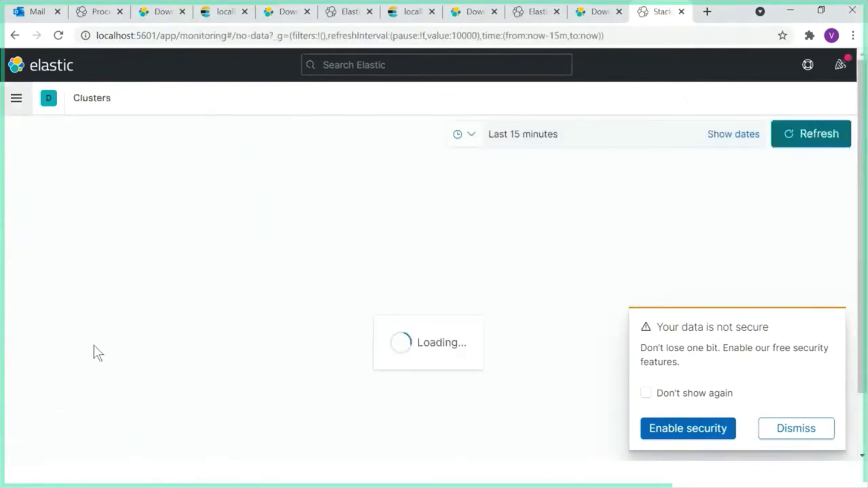
Open the Stack Management page from Kibana's Management section
{"action": "left_click", "coordinate": [13, 102]}
{"action": "left_click_drag", "start_coordinate": [212, 279], "coordinate": [209, 449]}
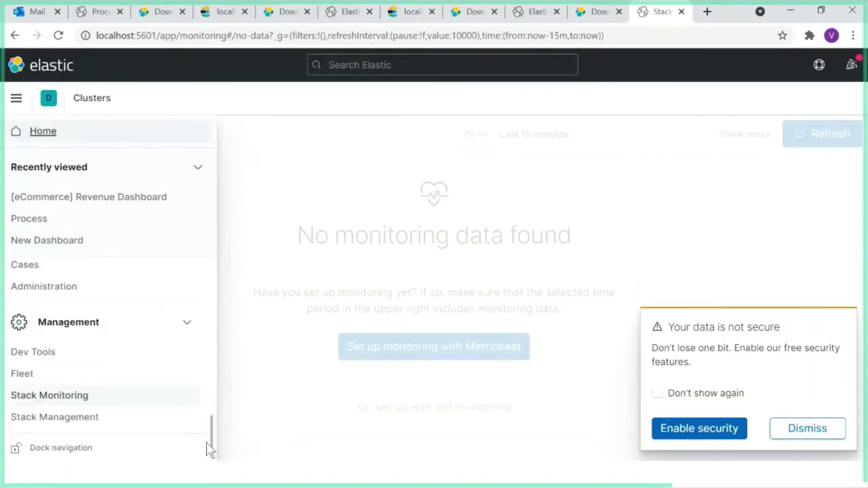
{"action": "left_click", "coordinate": [71, 417]}
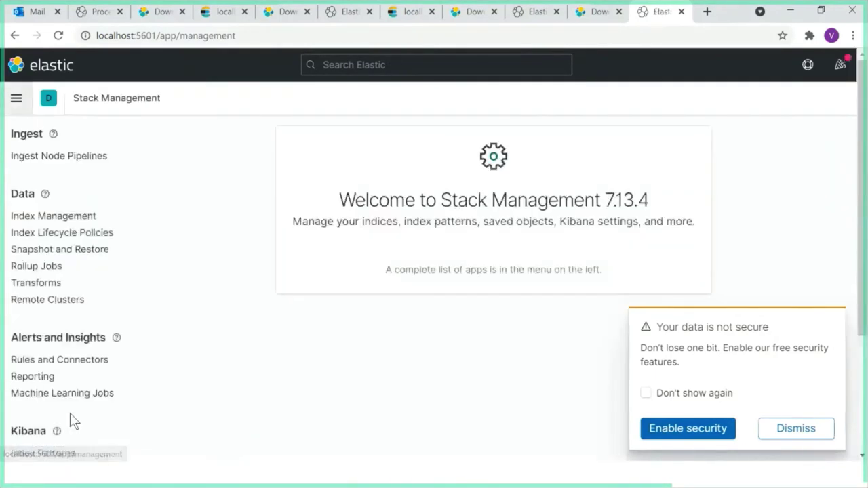